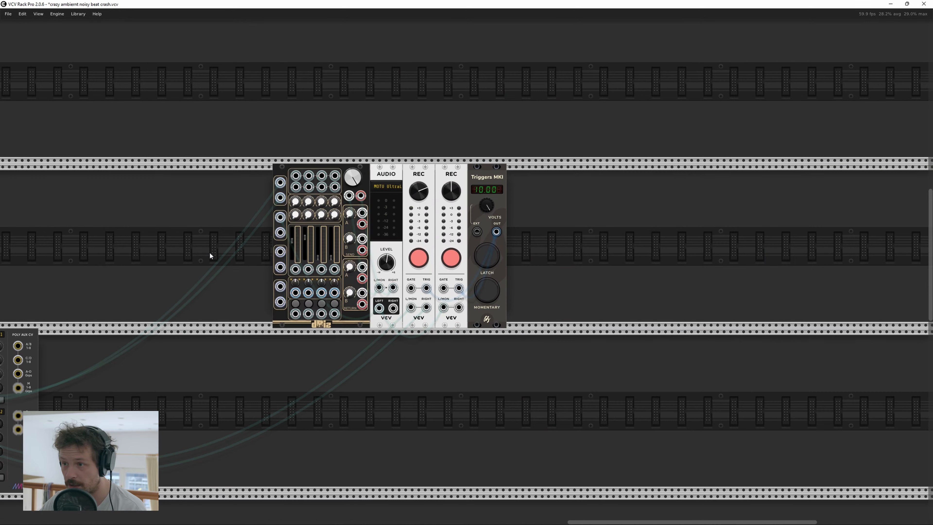
Step: Look over the whole patch, examining the cabling of the mixers, oscillators, Tesseract, clocks, envelopes and VCAs
{"action": "left_click_drag", "start_coordinate": [125, 270], "coordinate": [484, 167]}
{"action": "scroll", "coordinate": [491, 156], "scroll_direction": "down", "scroll_amount": 4}
{"action": "left_click_drag", "start_coordinate": [484, 126], "coordinate": [557, 148]}
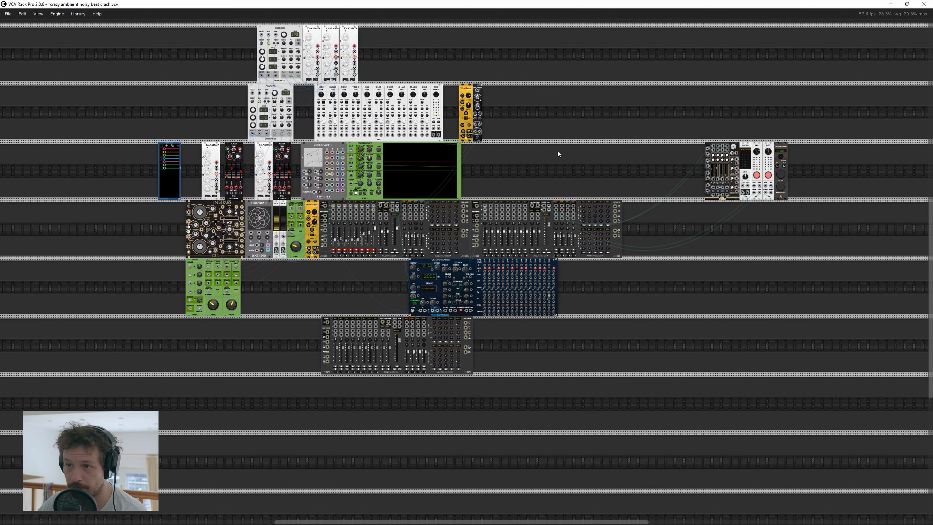
{"action": "left_click_drag", "start_coordinate": [558, 150], "coordinate": [590, 183]}
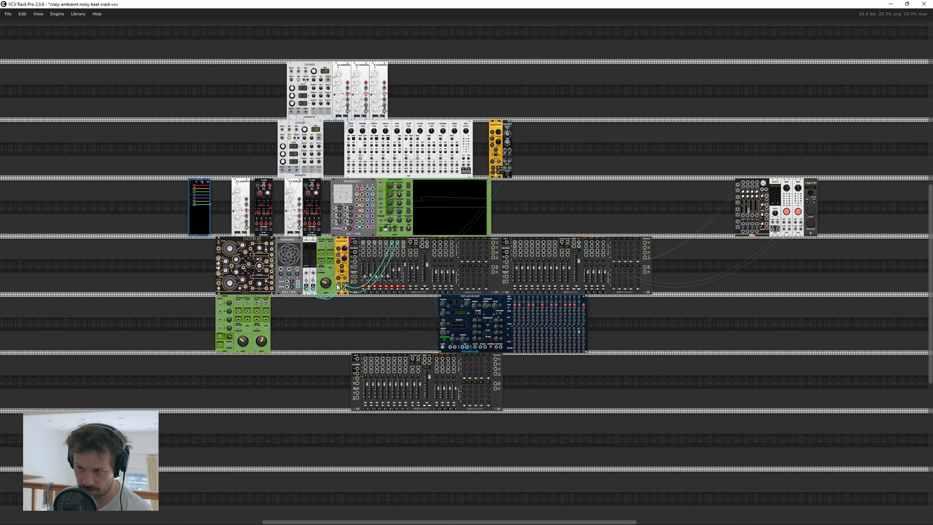
{"action": "scroll", "coordinate": [404, 287], "scroll_direction": "up", "scroll_amount": 5}
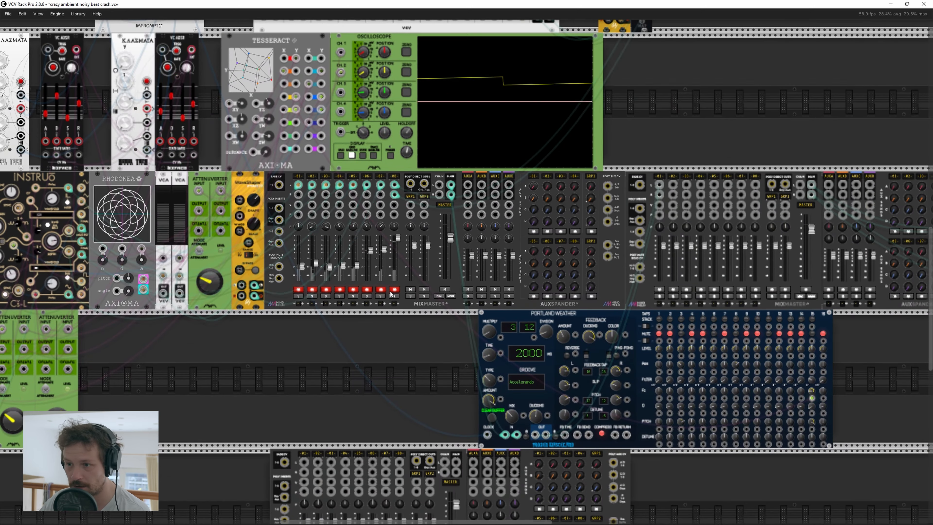
{"action": "scroll", "coordinate": [392, 294], "scroll_direction": "down", "scroll_amount": 2}
{"action": "left_click_drag", "start_coordinate": [270, 340], "coordinate": [455, 376]}
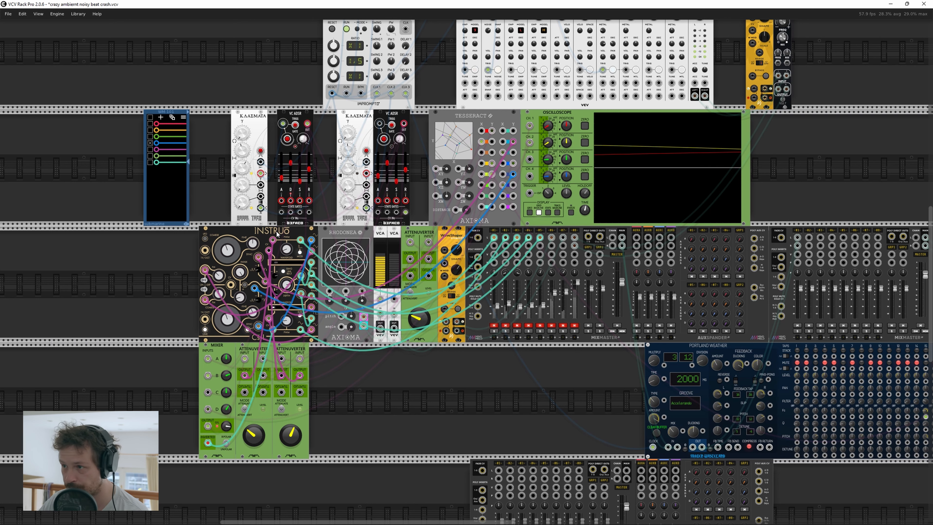
{"action": "left_click_drag", "start_coordinate": [620, 150], "coordinate": [637, 176]}
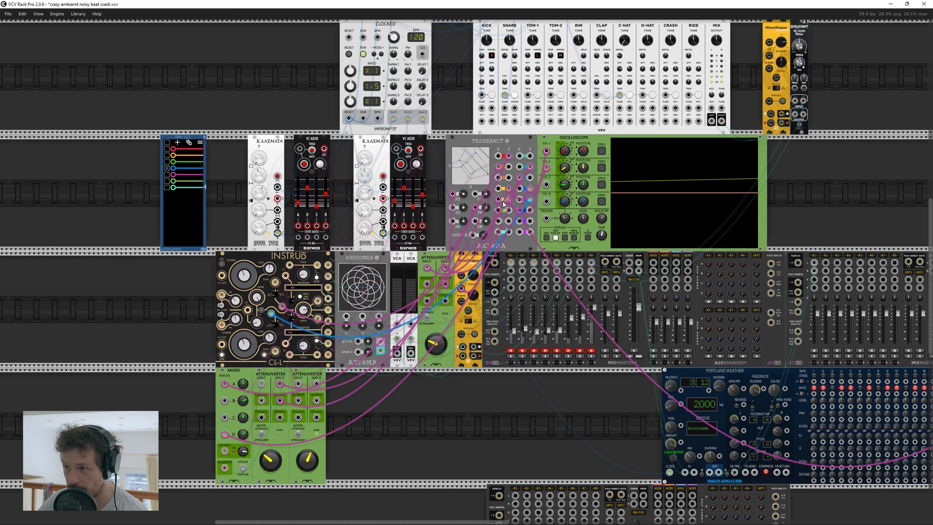
{"action": "scroll", "coordinate": [464, 222], "scroll_direction": "up", "scroll_amount": 1}
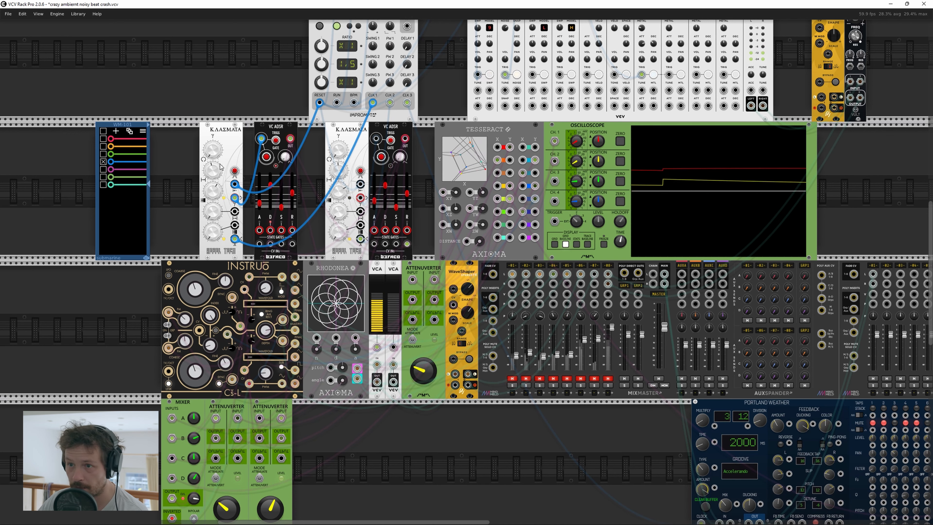
{"action": "left_click_drag", "start_coordinate": [241, 101], "coordinate": [280, 123]}
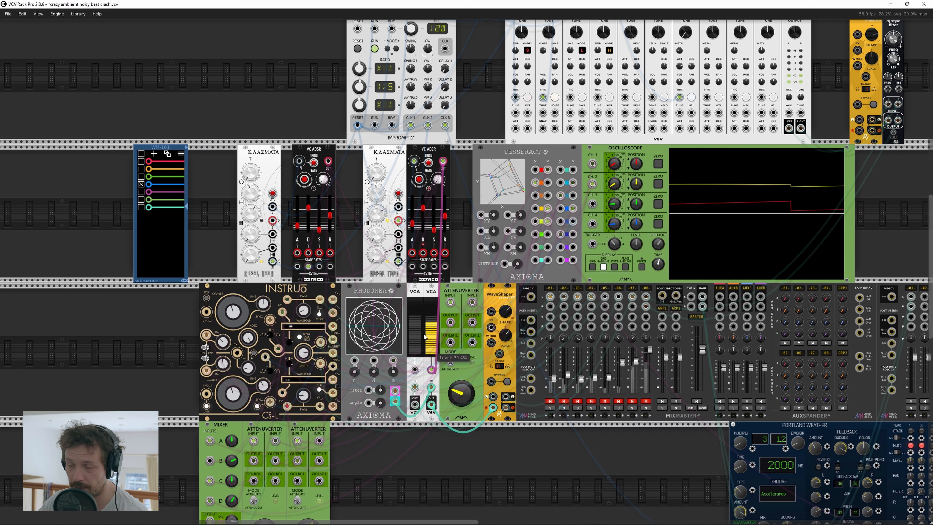
Step: Unmute channels 1 to 7 on the first MixMaster mixer
{"action": "left_click", "coordinate": [550, 401]}
{"action": "left_click", "coordinate": [563, 402]}
{"action": "left_click", "coordinate": [578, 401]}
{"action": "left_click", "coordinate": [591, 402]}
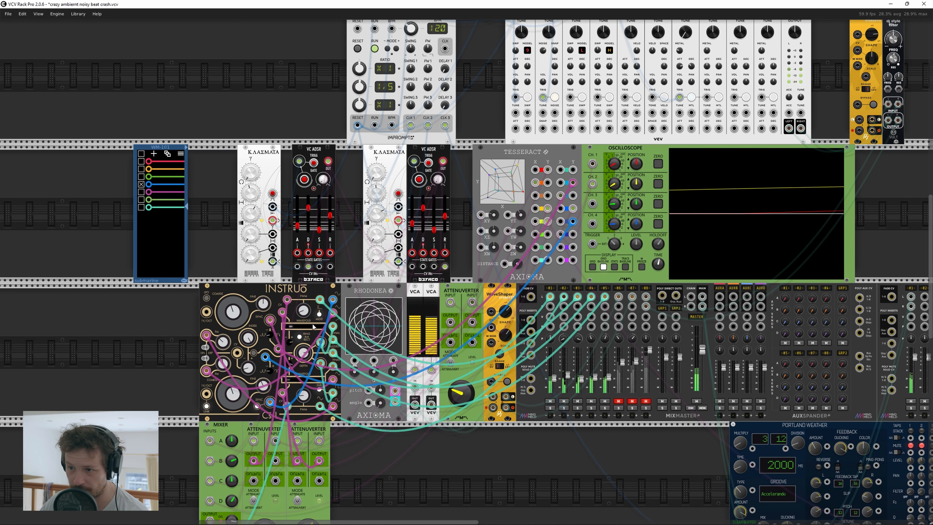
{"action": "left_click_drag", "start_coordinate": [618, 448], "coordinate": [542, 447]}
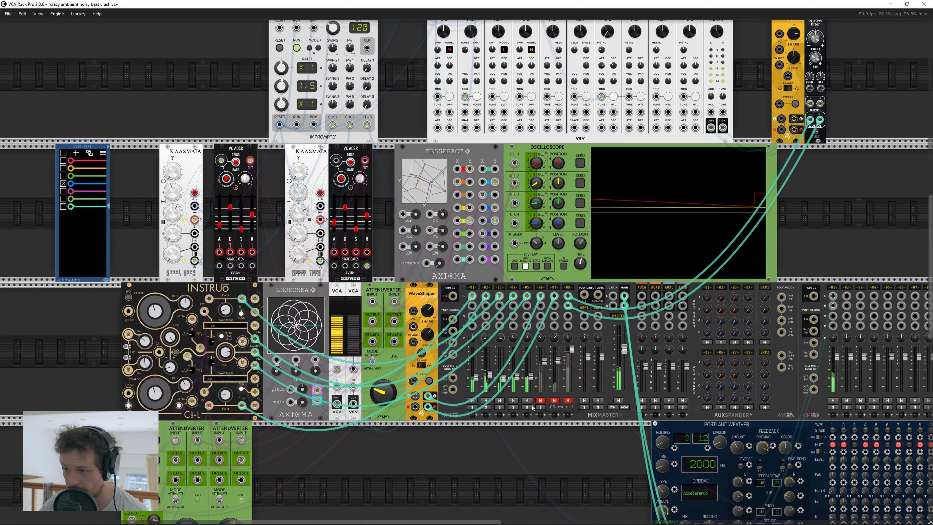
{"action": "left_click", "coordinate": [543, 401]}
{"action": "left_click", "coordinate": [552, 402]}
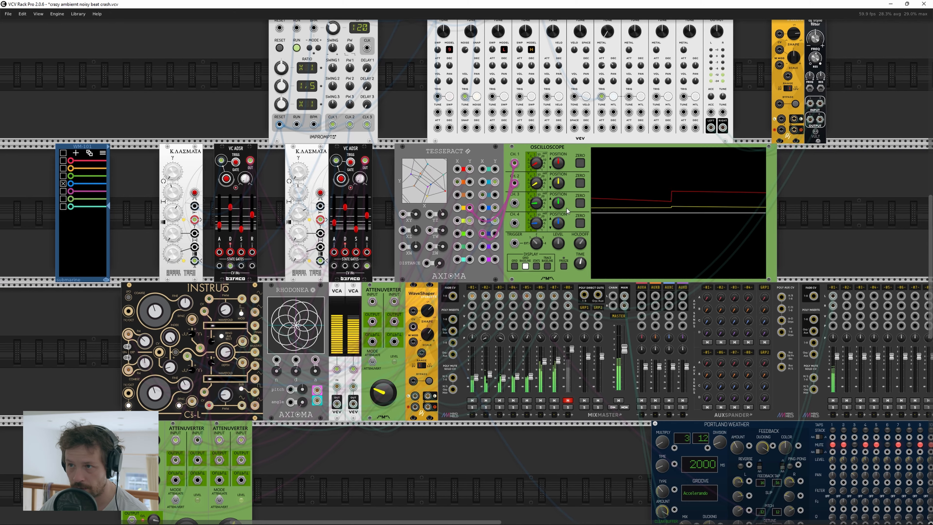
Step: Unmute channel 8 on the first MixMaster and reset the DISJOINT filter's FREQ knob to its default
{"action": "left_click_drag", "start_coordinate": [624, 205], "coordinate": [617, 310]}
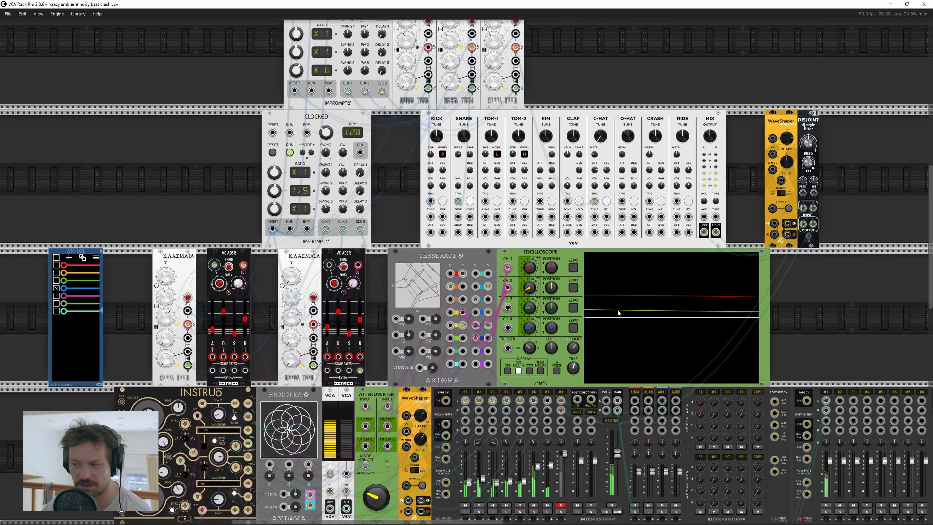
{"action": "left_click_drag", "start_coordinate": [371, 331], "coordinate": [181, 338]}
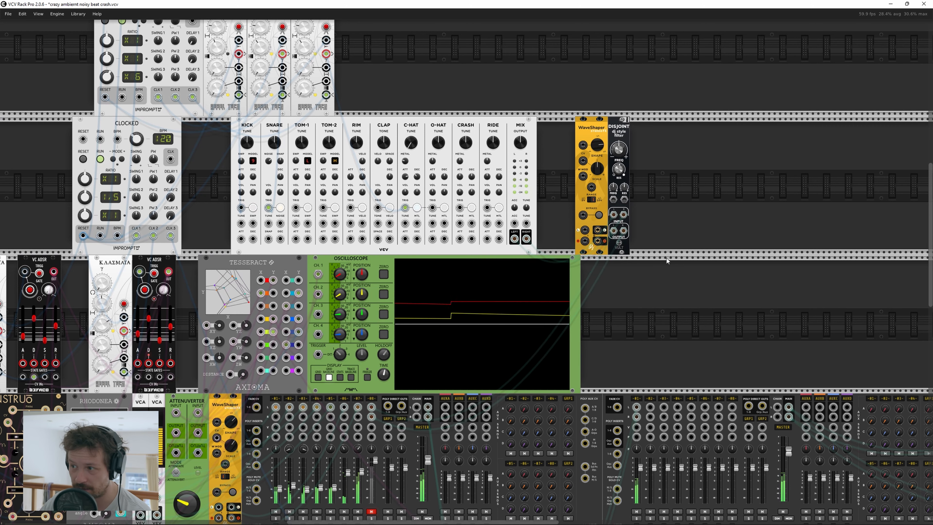
{"action": "left_click_drag", "start_coordinate": [675, 250], "coordinate": [740, 147]}
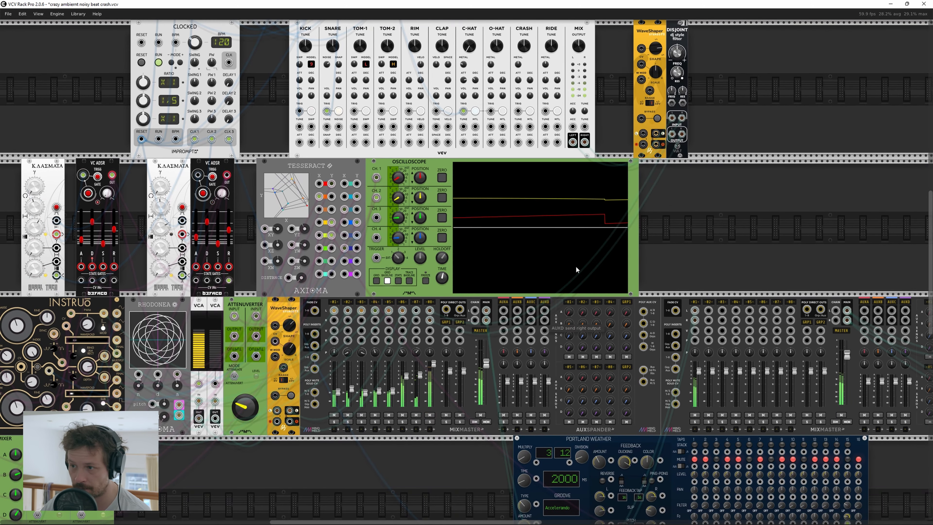
{"action": "left_click_drag", "start_coordinate": [727, 121], "coordinate": [734, 185]}
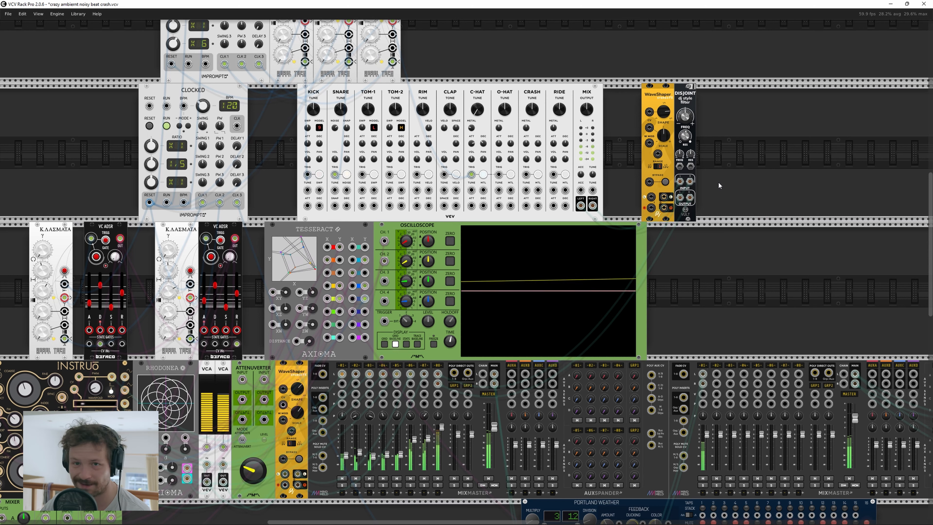
{"action": "mouse_move", "coordinate": [686, 118]}
{"action": "left_mouse_down"}
{"action": "mouse_move", "coordinate": [686, 173]}
{"action": "mouse_move", "coordinate": [687, 118]}
{"action": "left_mouse_up"}
{"action": "double_click", "coordinate": [687, 118]}
Step: Browse the mixer modules in the module library, show only favorites, reset the filters and close the library
{"action": "left_click_drag", "start_coordinate": [467, 37], "coordinate": [554, 123]}
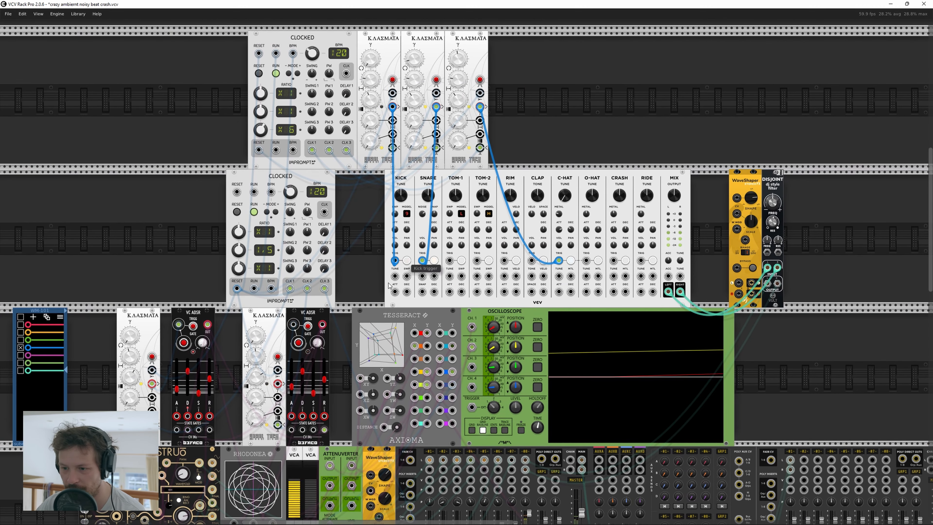
{"action": "right_click", "coordinate": [575, 100]}
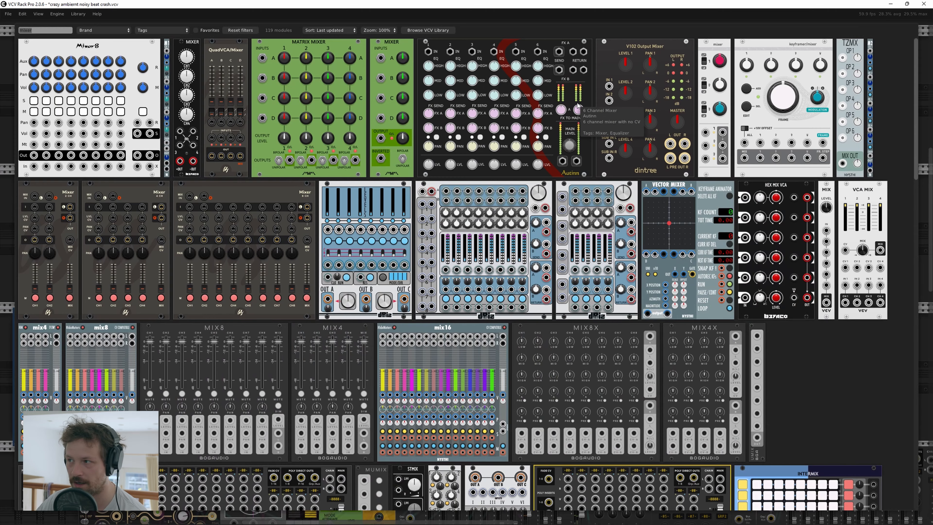
{"action": "scroll", "coordinate": [289, 221], "scroll_direction": "down", "scroll_amount": 10}
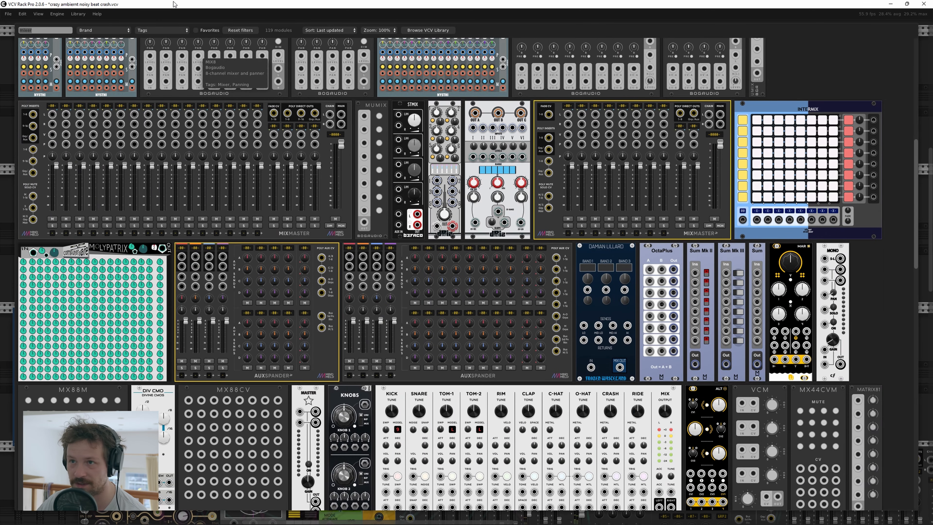
{"action": "left_click", "coordinate": [211, 31]}
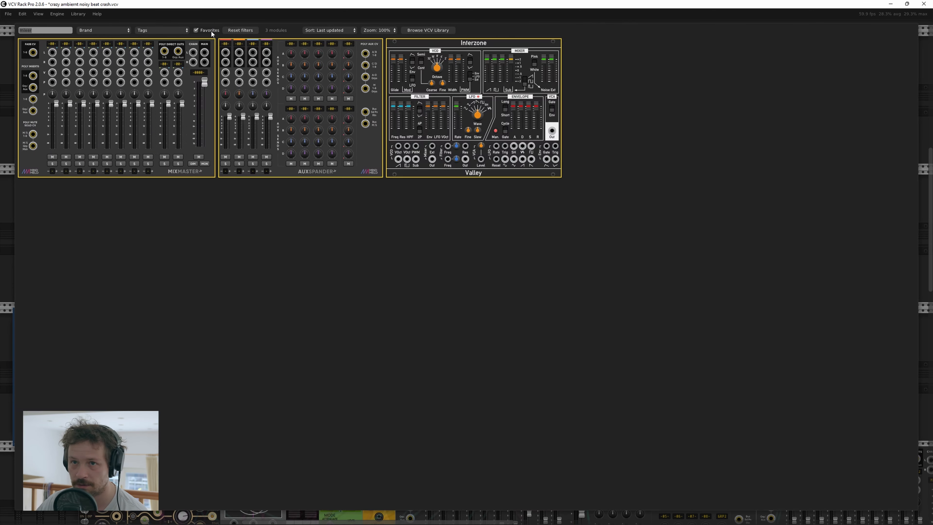
{"action": "left_click", "coordinate": [239, 30]}
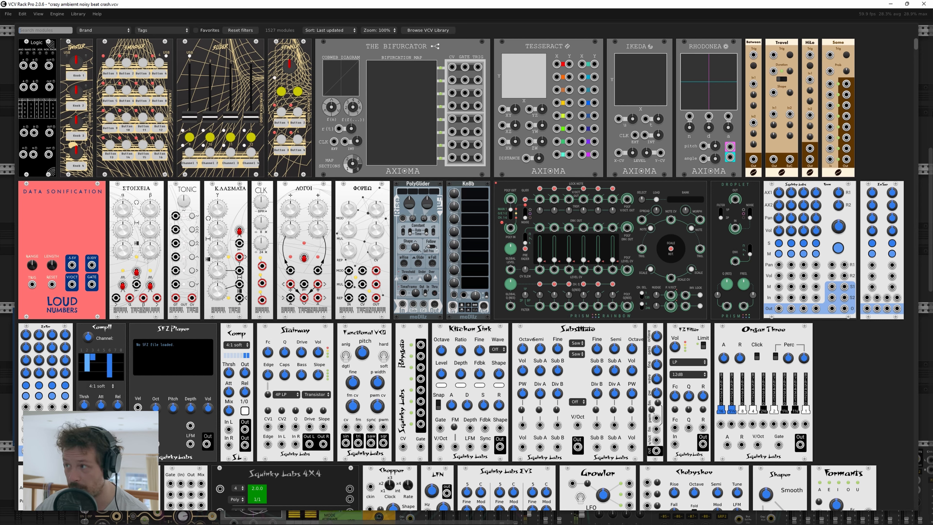
{"action": "left_click", "coordinate": [925, 112]}
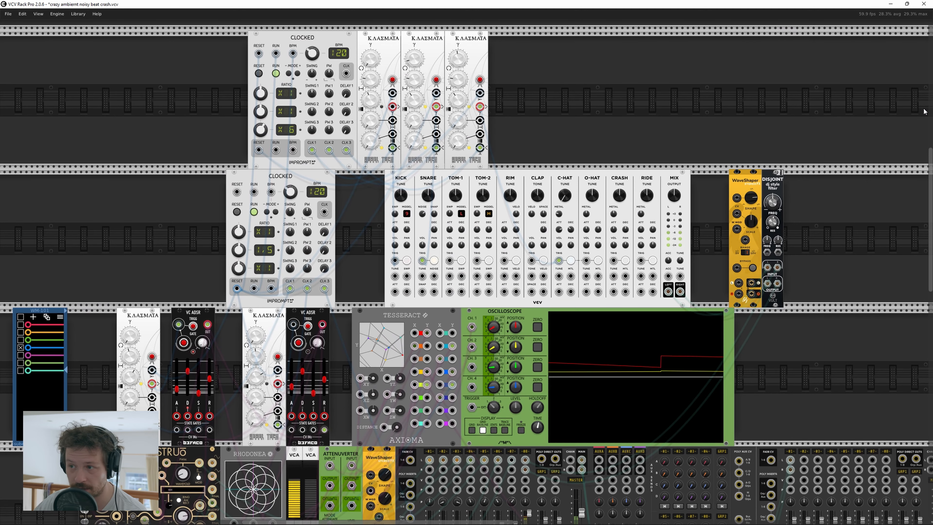
Step: Mute channels 1 to 5 on the first MixMaster mixer
{"action": "left_click_drag", "start_coordinate": [630, 356], "coordinate": [749, 296]}
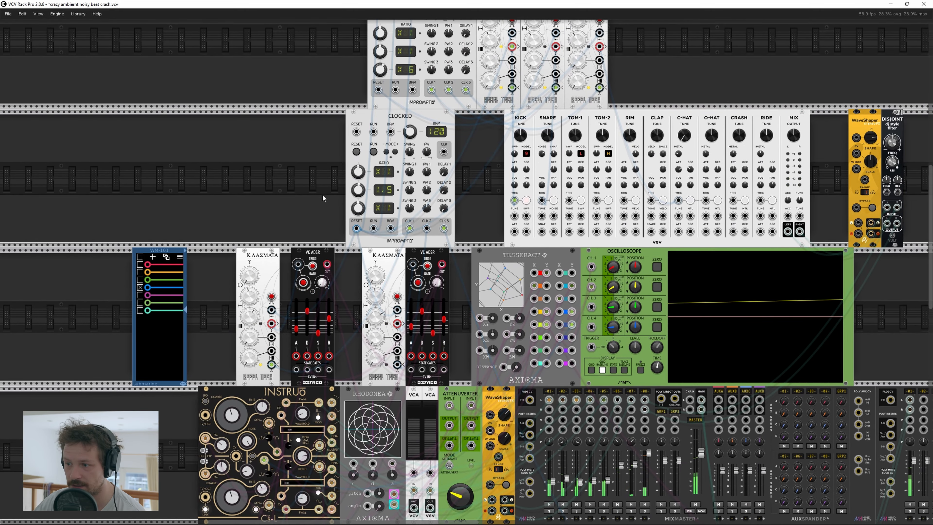
{"action": "left_click_drag", "start_coordinate": [561, 501], "coordinate": [410, 310]}
{"action": "left_click", "coordinate": [398, 313]}
{"action": "left_click", "coordinate": [412, 313]}
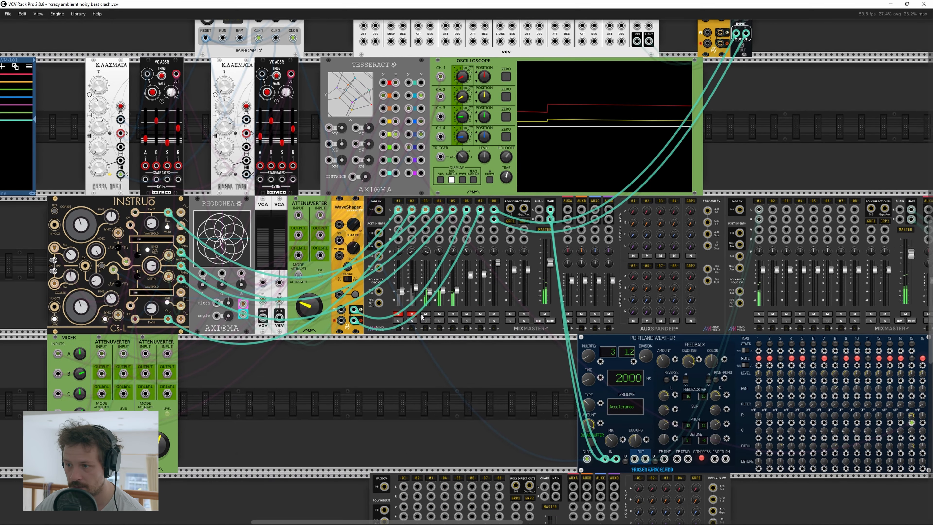
{"action": "left_click", "coordinate": [425, 314]}
{"action": "left_click", "coordinate": [439, 313]}
{"action": "left_click", "coordinate": [453, 313]}
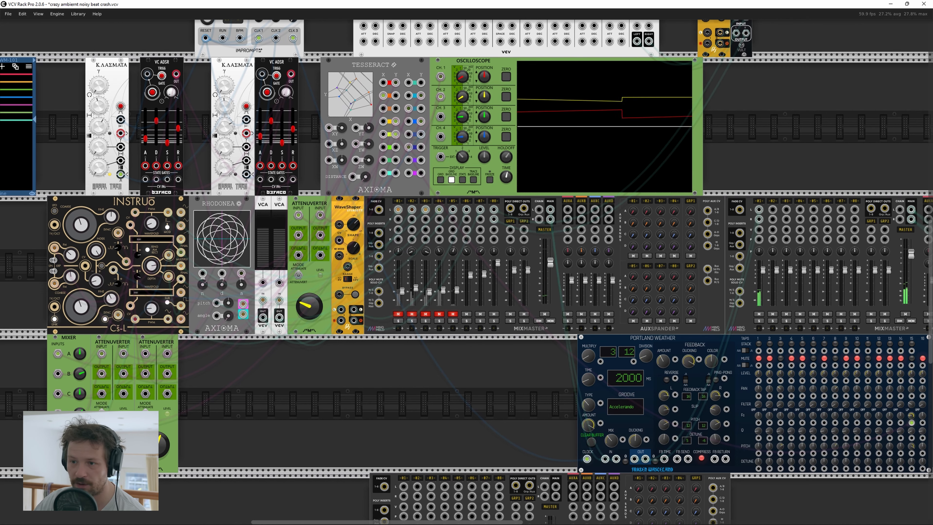
Step: Open the module library from an empty rack space and filter it by the brand stoermelder
{"action": "left_click_drag", "start_coordinate": [499, 343], "coordinate": [330, 428]}
{"action": "left_click_drag", "start_coordinate": [777, 187], "coordinate": [410, 10]}
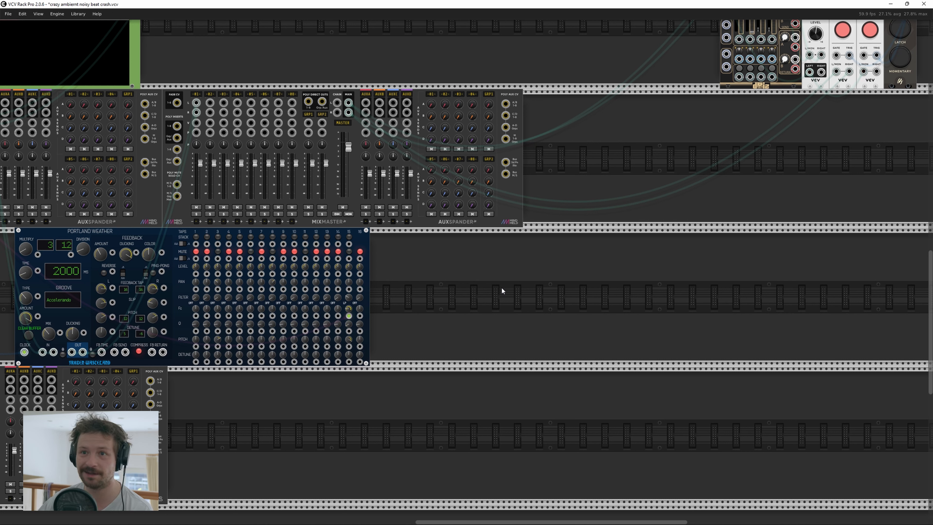
{"action": "right_click", "coordinate": [570, 223]}
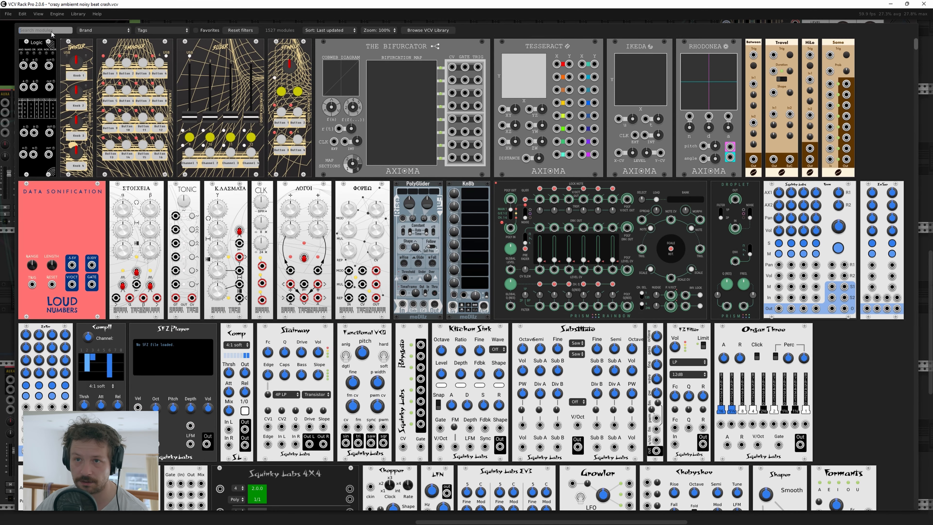
{"action": "left_click", "coordinate": [85, 31]}
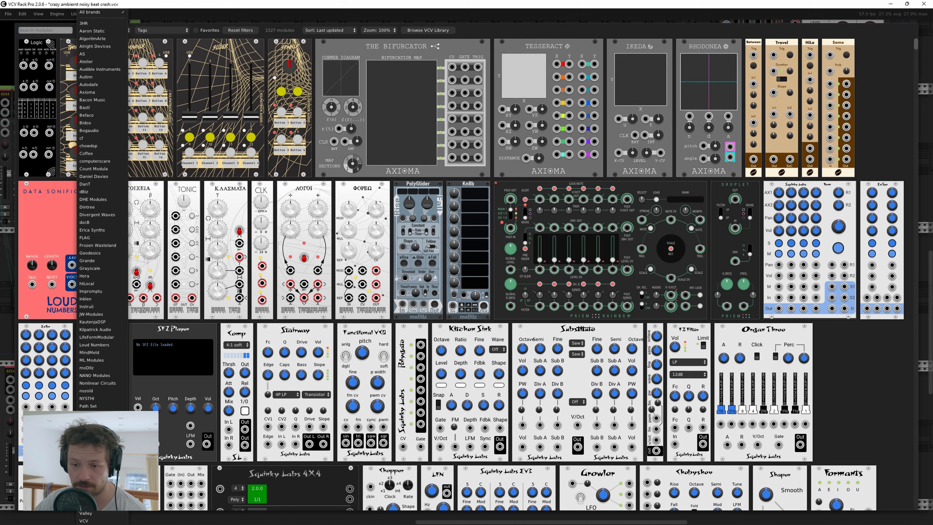
{"action": "left_click", "coordinate": [94, 483]}
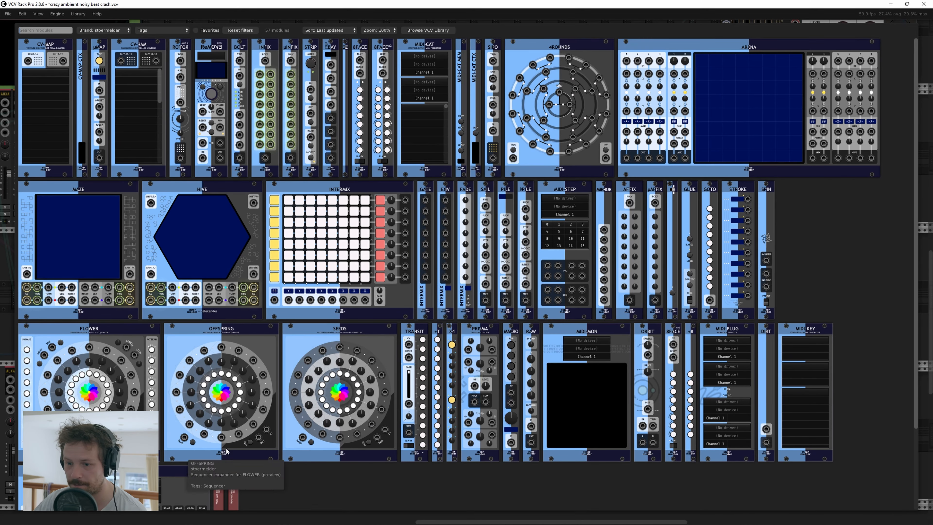
Step: Add the MIDI-CAT module and place it in the mixer row beyond the last AuxSpander
{"action": "scroll", "coordinate": [393, 481], "scroll_direction": "down", "scroll_amount": 3}
{"action": "scroll", "coordinate": [395, 480], "scroll_direction": "up", "scroll_amount": 3}
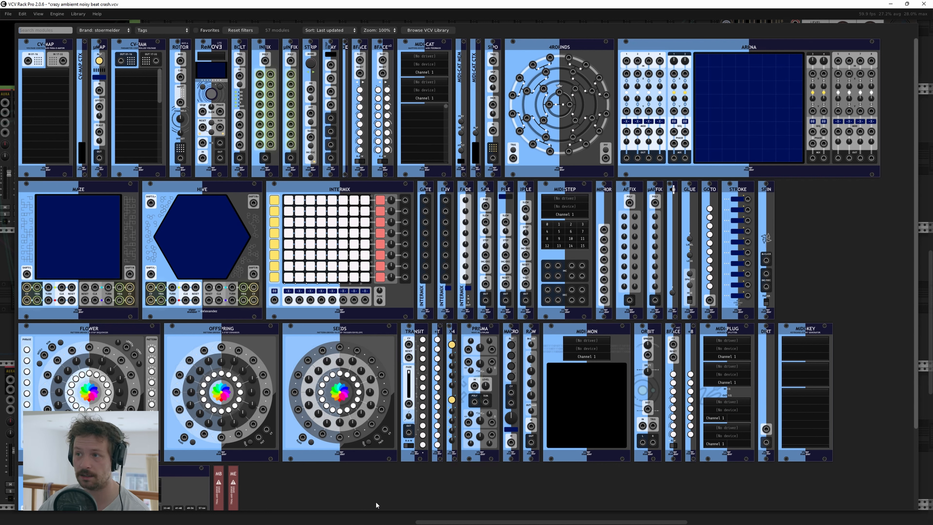
{"action": "left_click", "coordinate": [425, 111]}
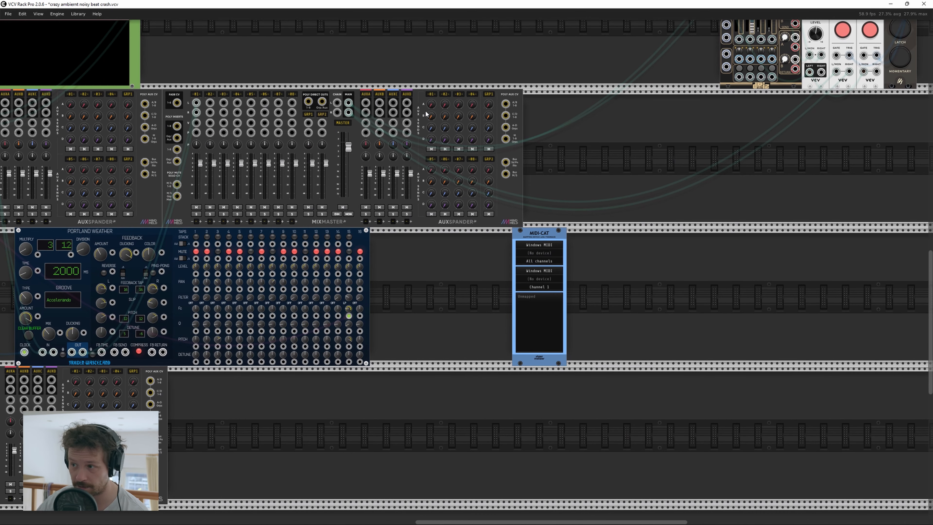
{"action": "left_click_drag", "start_coordinate": [543, 236], "coordinate": [608, 98]}
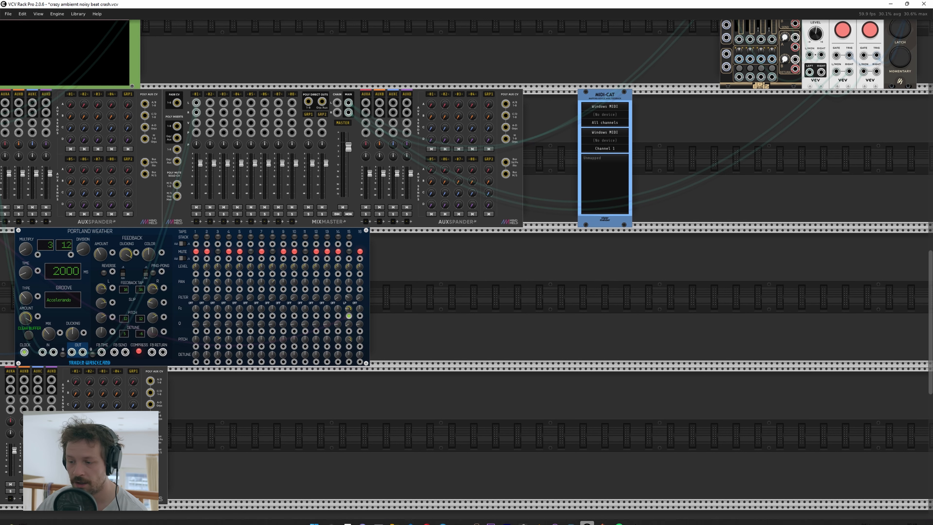
Step: Search Windows for "touch" and launch TouchOSC Bridge
{"action": "left_click", "coordinate": [335, 516]}
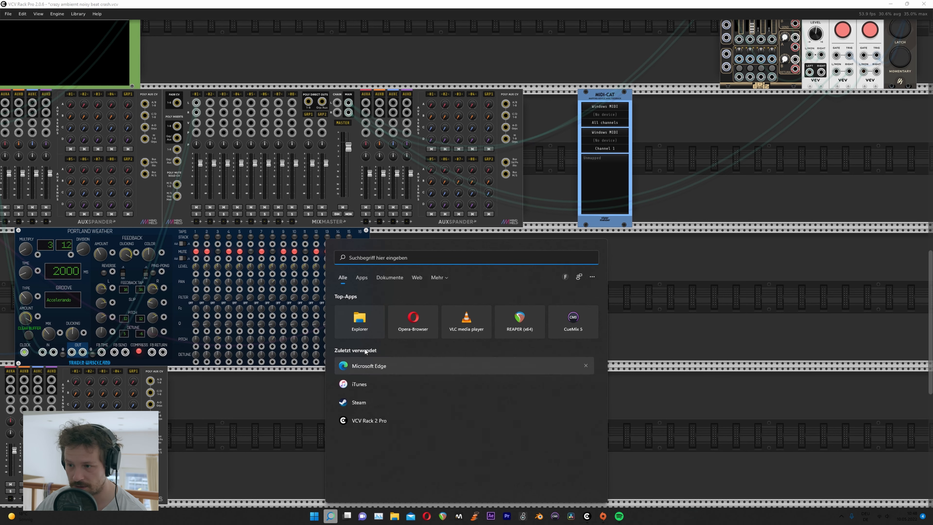
{"action": "type", "text": "topuch"}
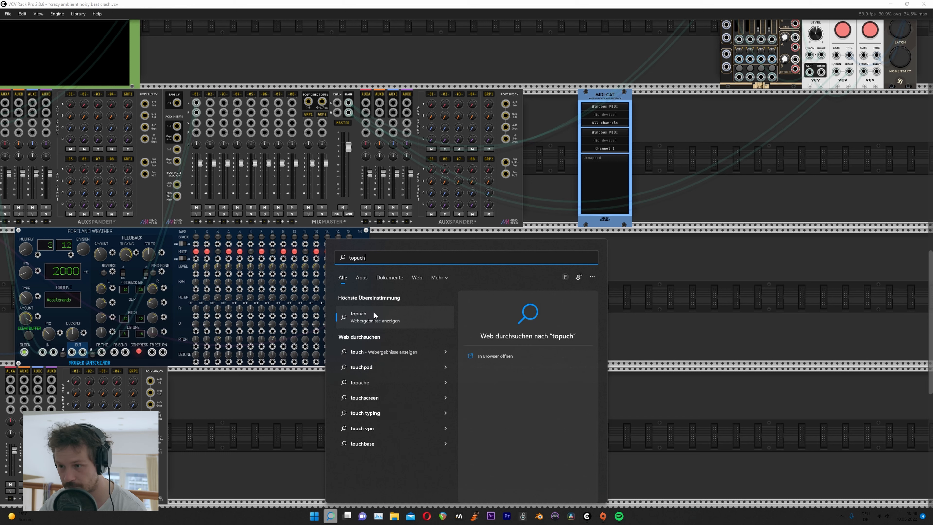
{"action": "key", "text": "BackSpace"}
{"action": "key", "text": "BackSpace"}
{"action": "key", "text": "BackSpace"}
{"action": "key", "text": "BackSpace"}
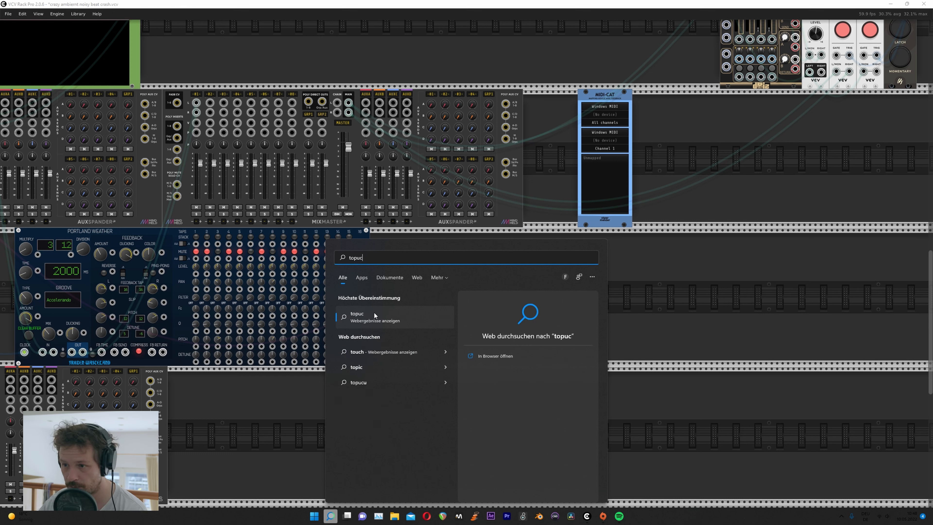
{"action": "type", "text": "uch"}
{"action": "type", "text": "h"}
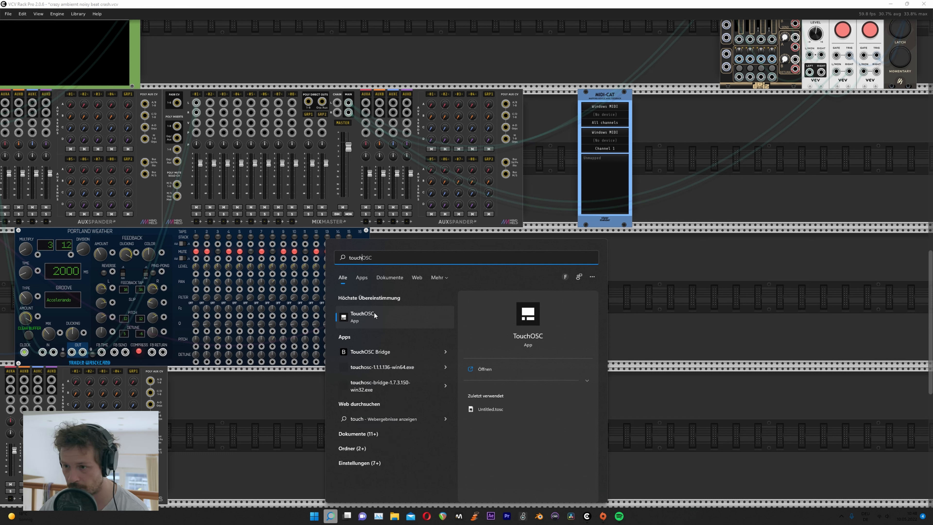
{"action": "left_click", "coordinate": [383, 351]}
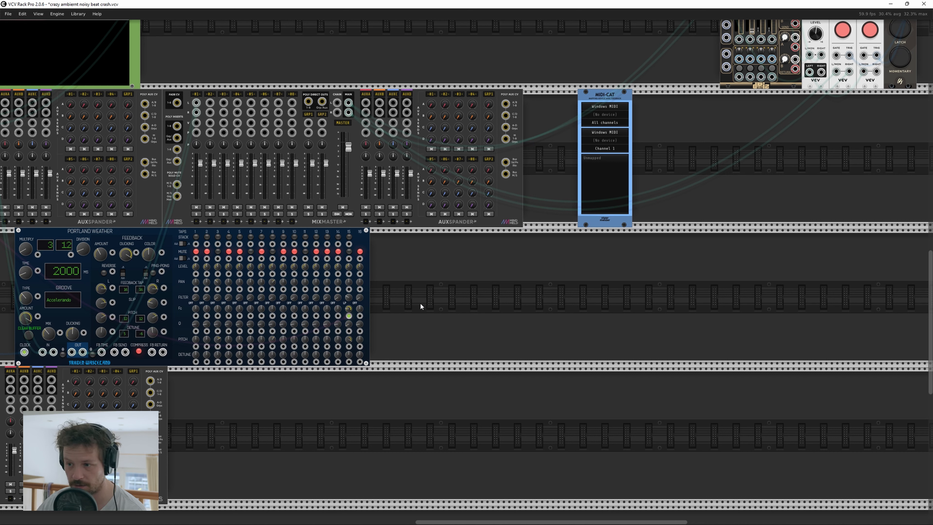
Step: Search Windows for "touch", launch TouchOSC and postpone its software update
{"action": "left_click", "coordinate": [330, 516]}
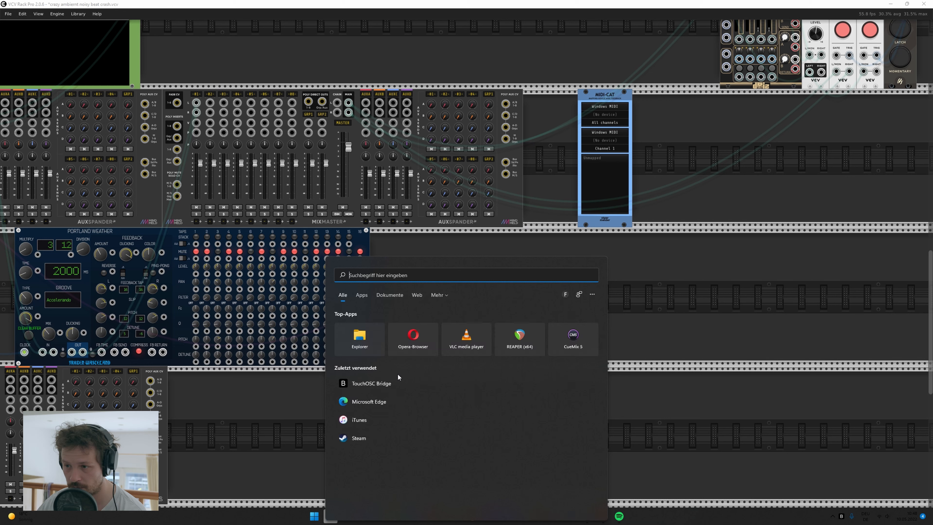
{"action": "type", "text": "touchuch"}
{"action": "left_click", "coordinate": [362, 333]}
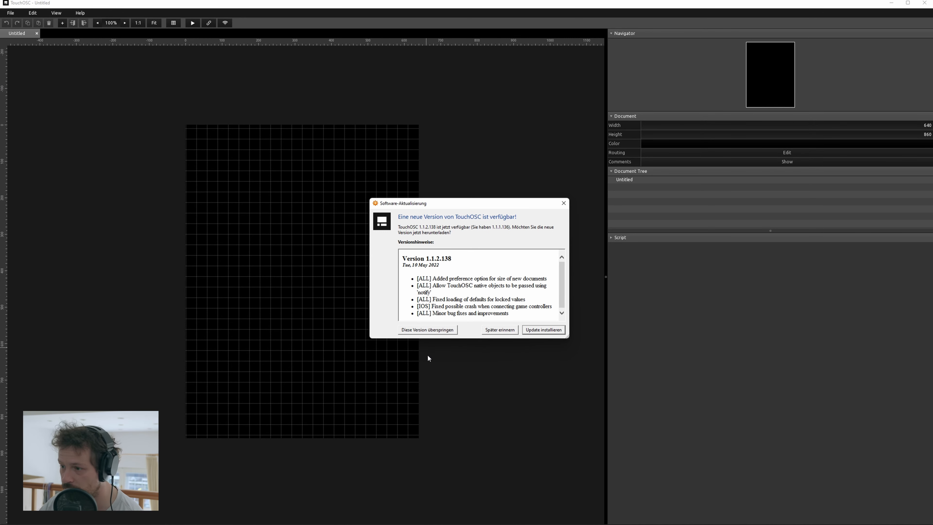
{"action": "left_click", "coordinate": [495, 331]}
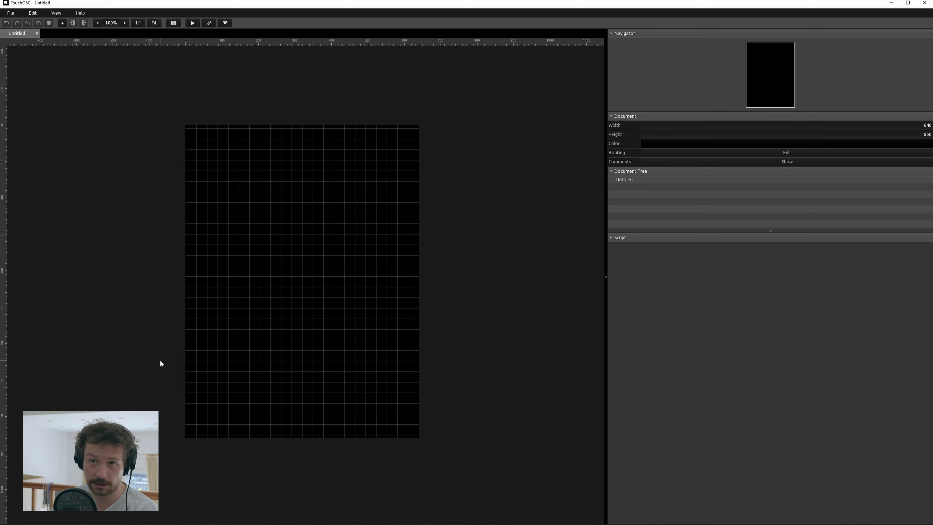
{"action": "left_click", "coordinate": [908, 6]}
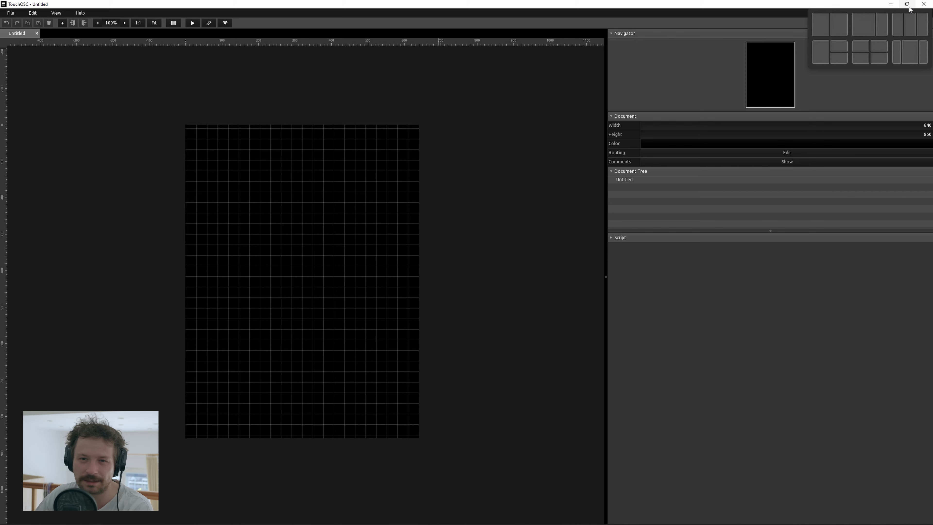
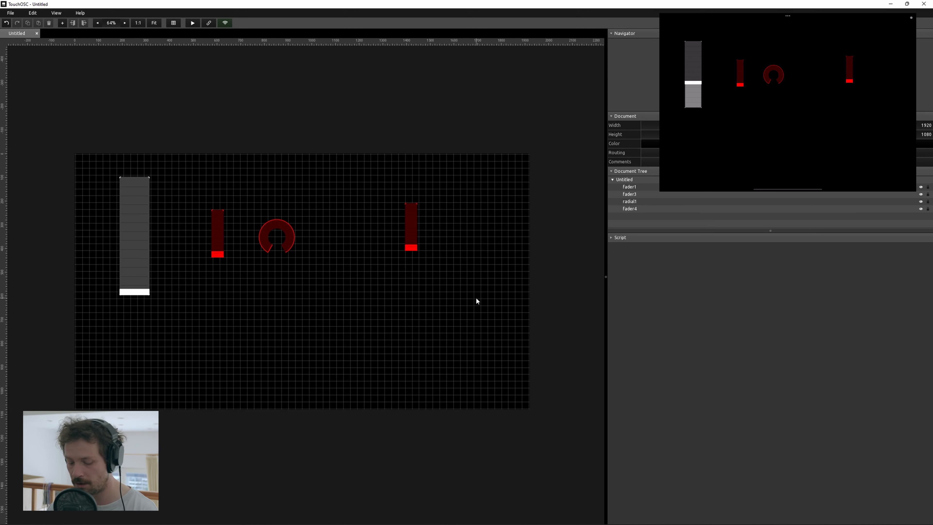
Step: Switch back to VCV Rack, open the module library, reset its filters and search for "osci"
{"action": "left_click_drag", "start_coordinate": [472, 283], "coordinate": [105, 236]}
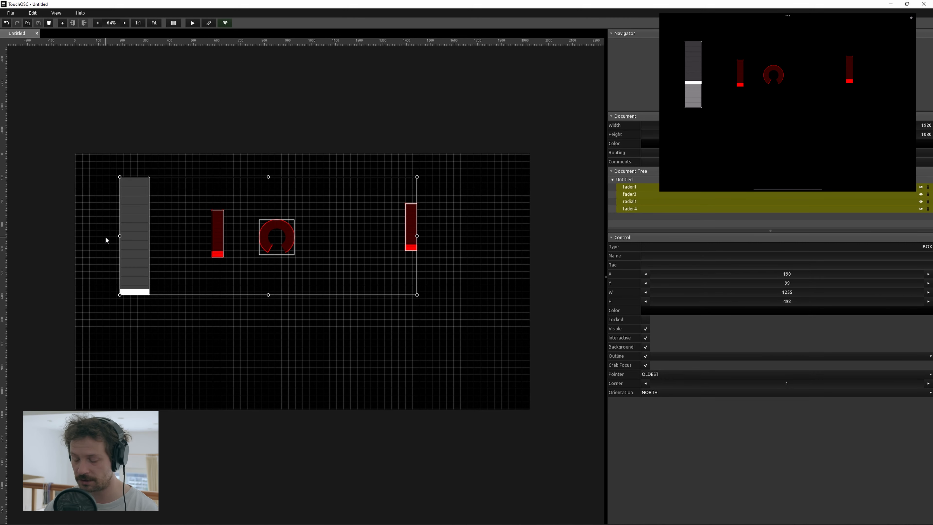
{"action": "left_click", "coordinate": [462, 308]}
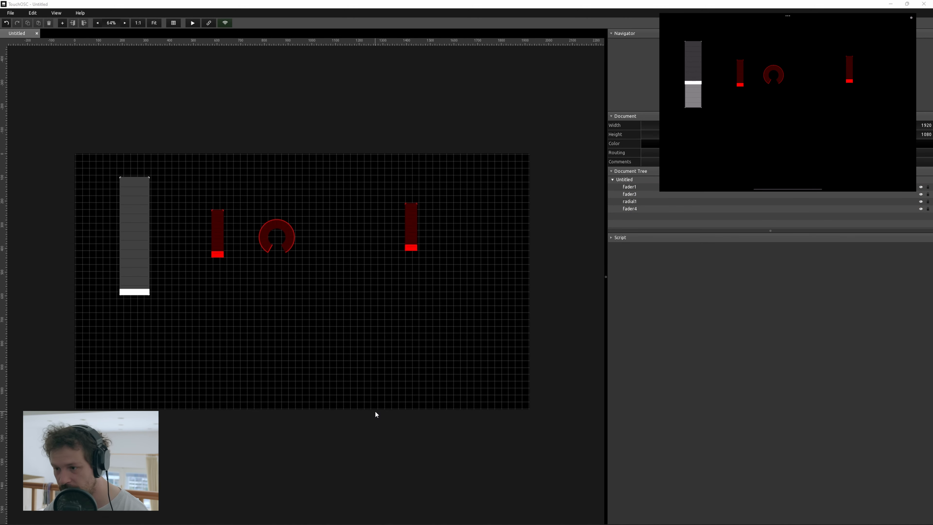
{"action": "key", "text": "alt+Tab"}
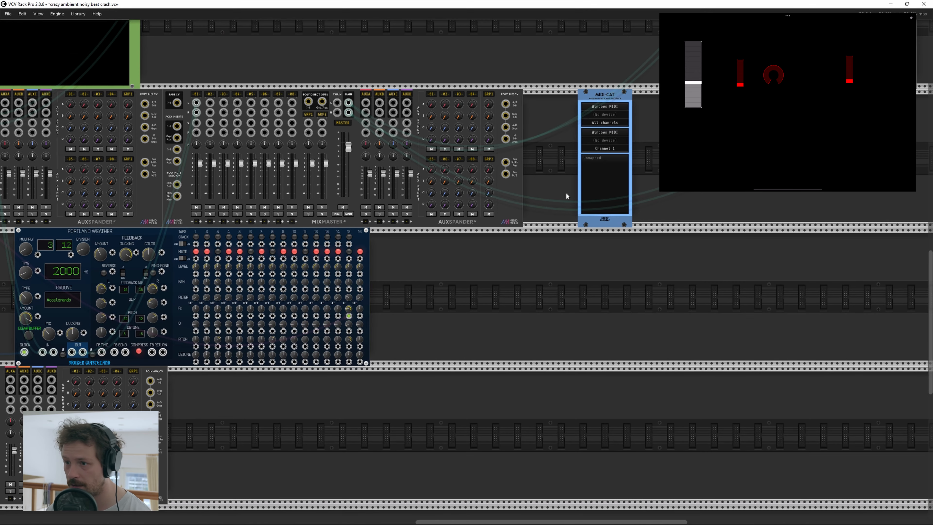
{"action": "left_click_drag", "start_coordinate": [565, 275], "coordinate": [424, 281]}
{"action": "right_click", "coordinate": [424, 280]}
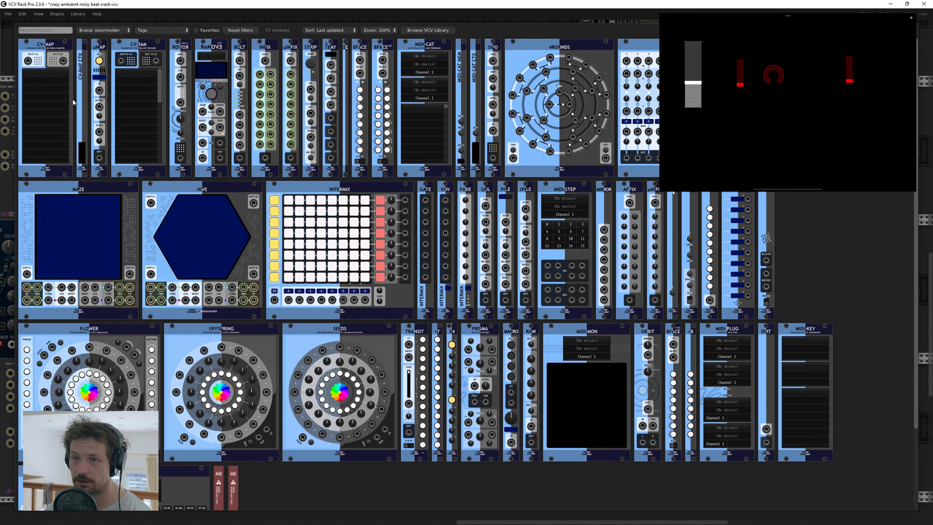
{"action": "left_click", "coordinate": [241, 30]}
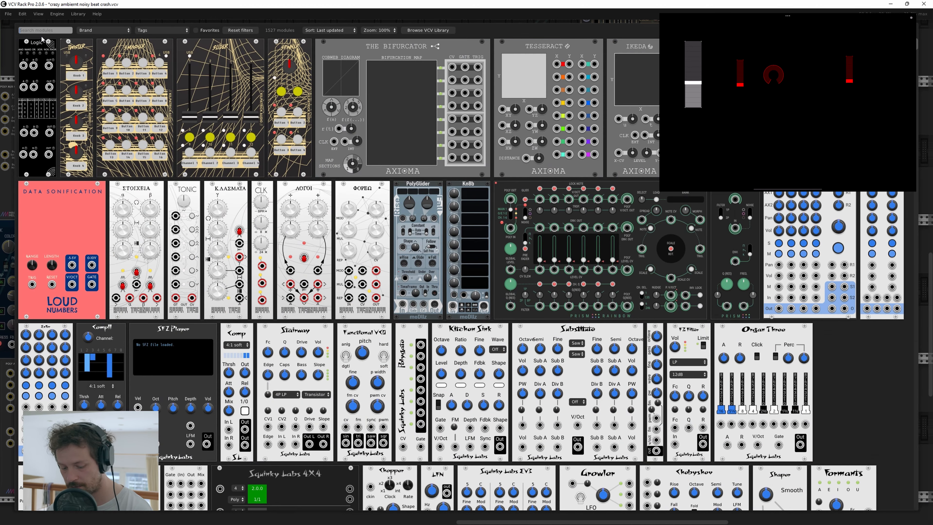
{"action": "type", "text": "osci"}
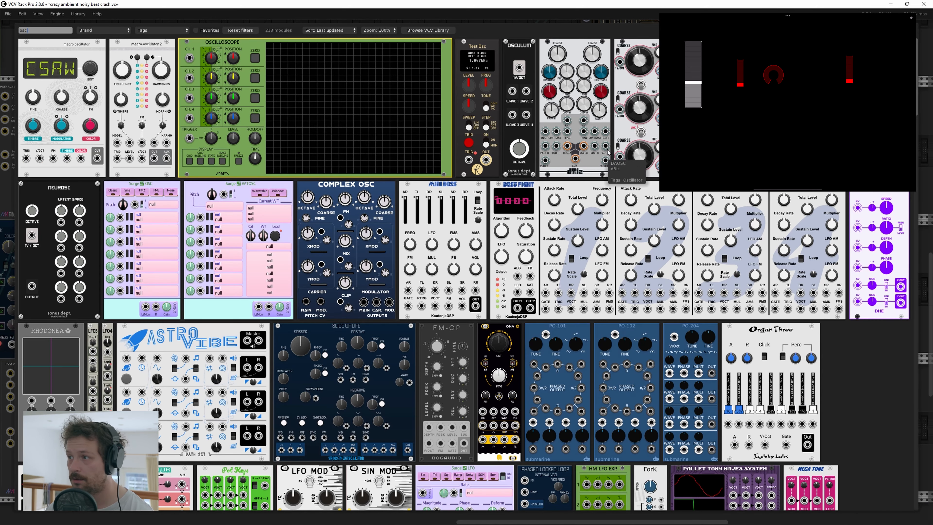
Step: Add the dBiz triple oscillator beside MIDI-CAT and patch its main output into channel 2 of the nearest MixMaster
{"action": "left_click", "coordinate": [656, 158]}
{"action": "left_click_drag", "start_coordinate": [635, 195], "coordinate": [392, 278]}
{"action": "left_click_drag", "start_coordinate": [165, 308], "coordinate": [312, 226]}
{"action": "left_click_drag", "start_coordinate": [401, 327], "coordinate": [817, 278]}
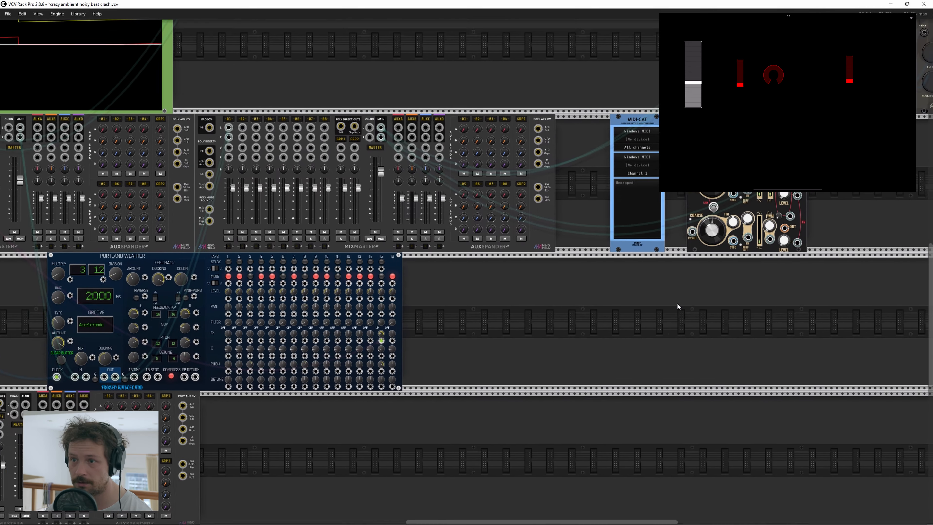
{"action": "left_click_drag", "start_coordinate": [677, 303], "coordinate": [634, 315]}
{"action": "left_click_drag", "start_coordinate": [199, 140], "coordinate": [754, 142]}
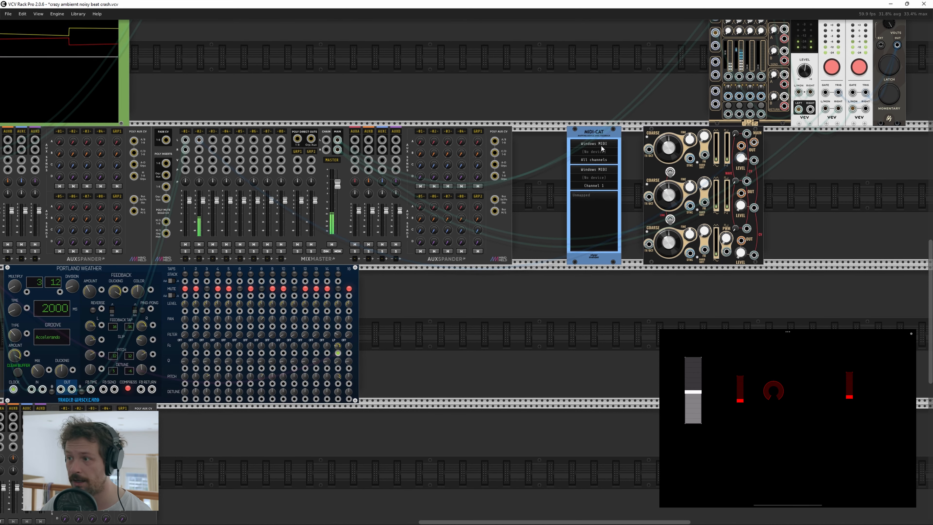
Step: Set MIDI-CAT's MIDI input device to TouchOSC Bridge 5, keeping the Windows MIDI driver
{"action": "left_click_drag", "start_coordinate": [614, 100], "coordinate": [475, 143]}
{"action": "scroll", "coordinate": [477, 202], "scroll_direction": "up", "scroll_amount": 5}
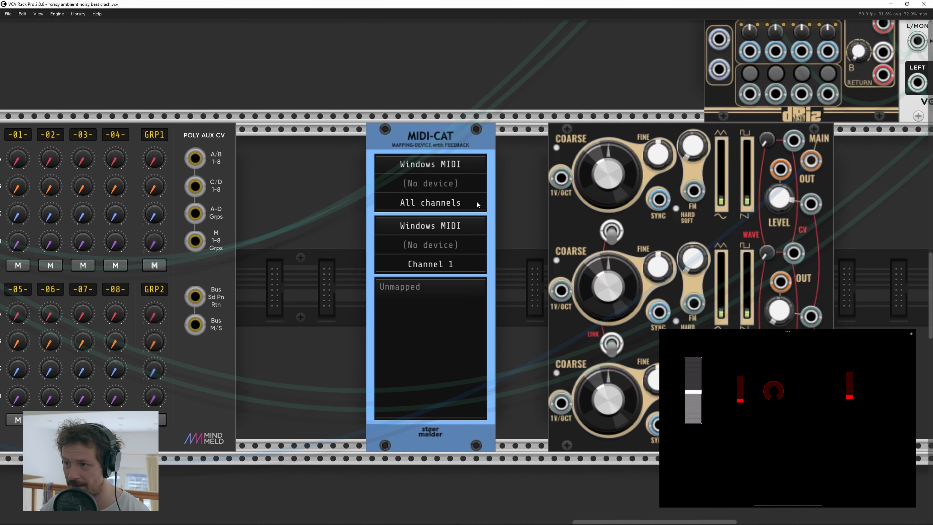
{"action": "left_click", "coordinate": [456, 164]}
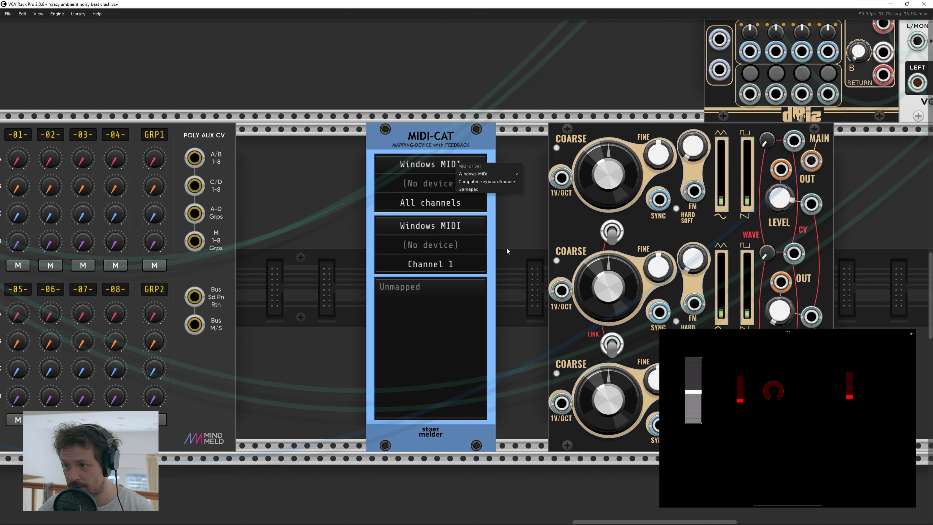
{"action": "left_click", "coordinate": [425, 238]}
{"action": "left_click", "coordinate": [449, 186]}
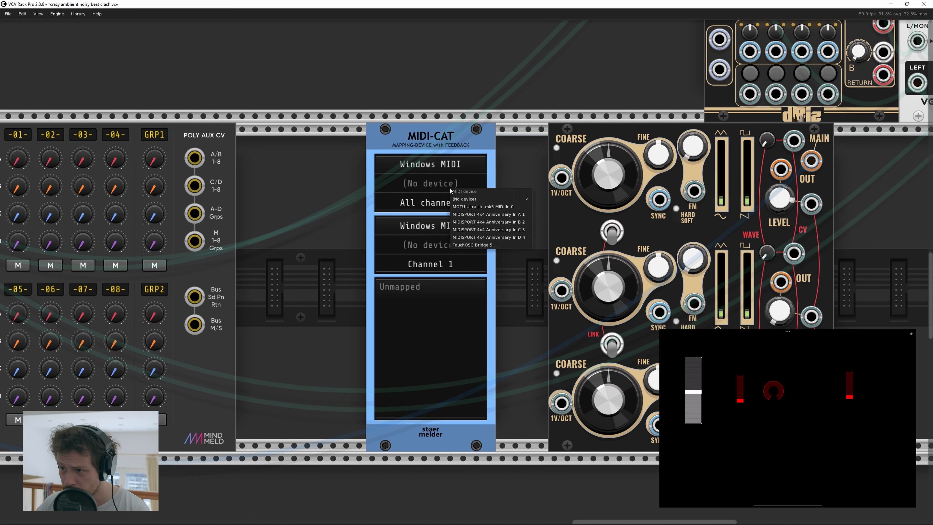
{"action": "left_click", "coordinate": [494, 245]}
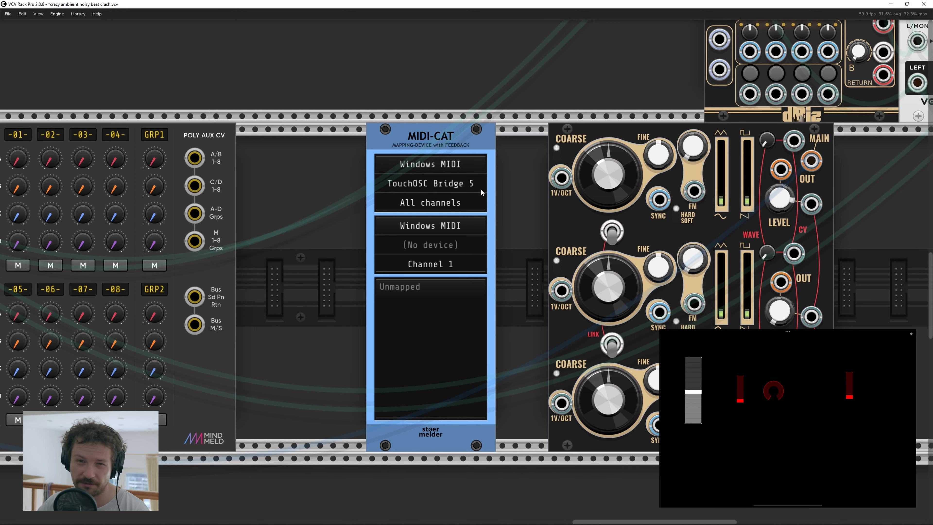
Step: Set MIDI-CAT's MIDI output device for feedback to TouchOSC Bridge 0
{"action": "left_click", "coordinate": [452, 246]}
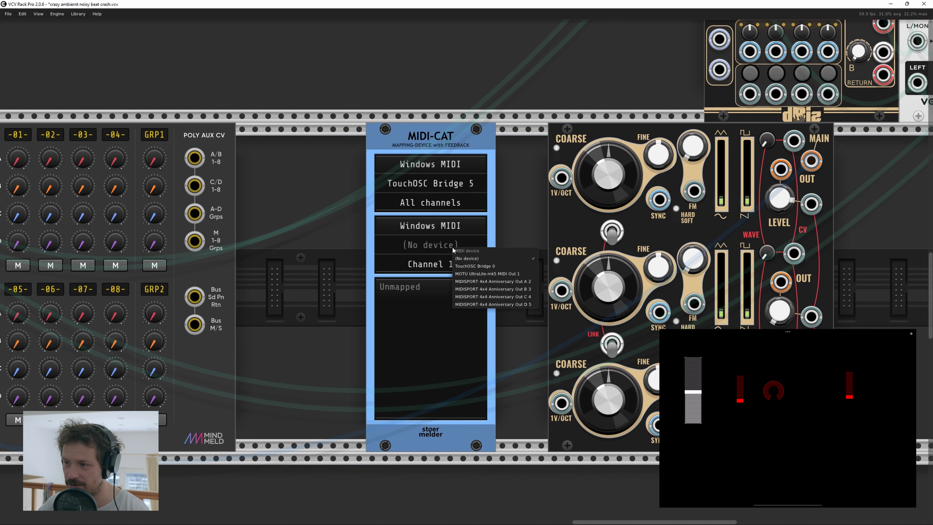
{"action": "left_click", "coordinate": [502, 267]}
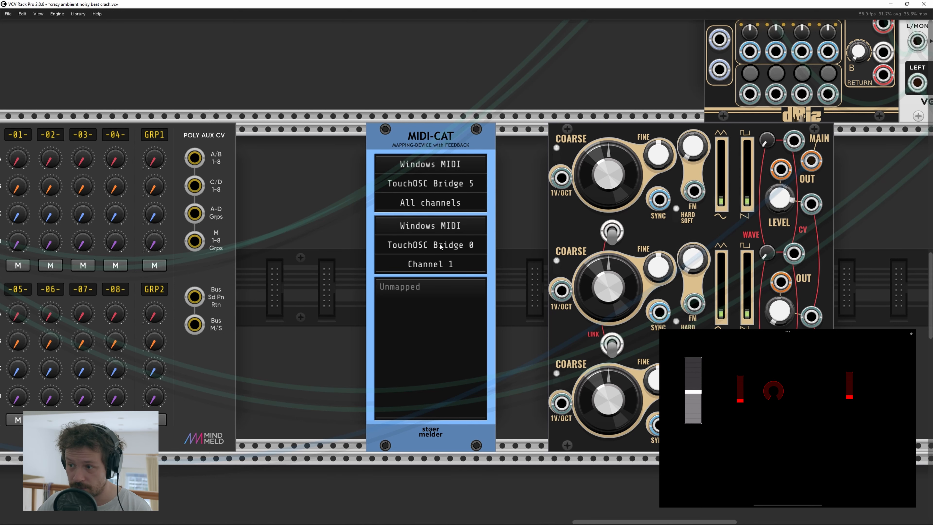
{"action": "left_click", "coordinate": [425, 243]}
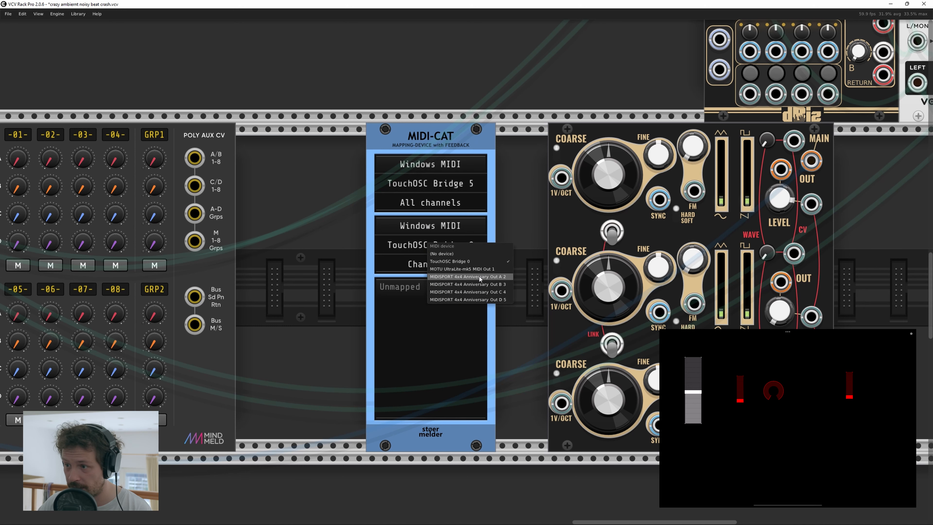
{"action": "left_click", "coordinate": [478, 372]}
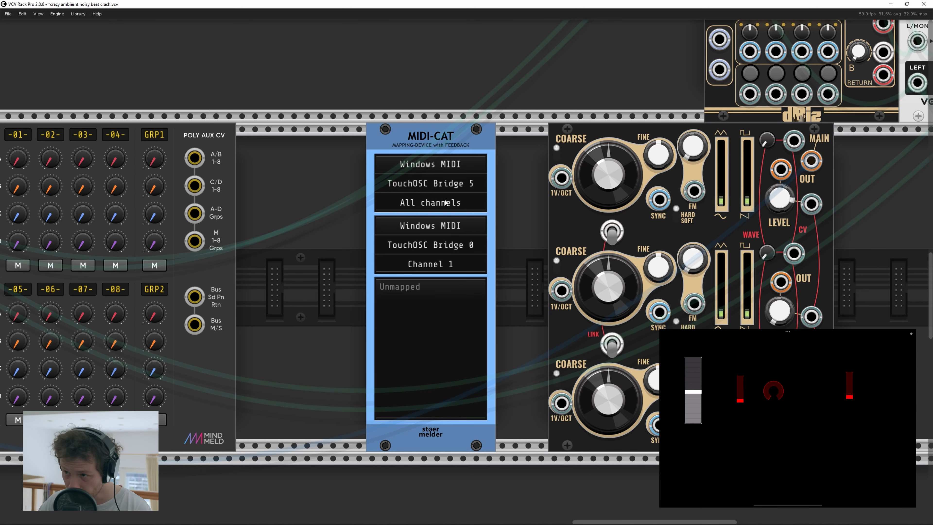
Step: Set MIDI-CAT's input channel to Channel 1 and leave the output channel on Channel 1
{"action": "left_click", "coordinate": [436, 212]}
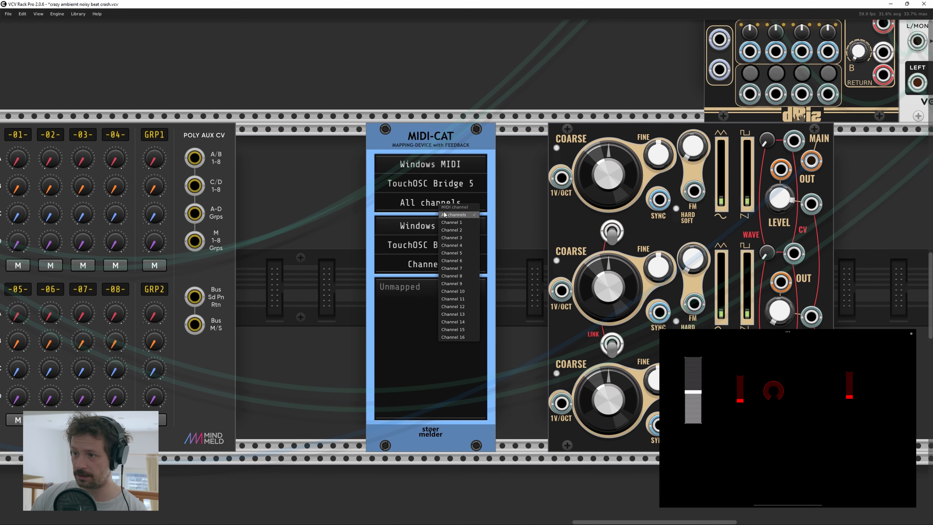
{"action": "left_click", "coordinate": [421, 156]}
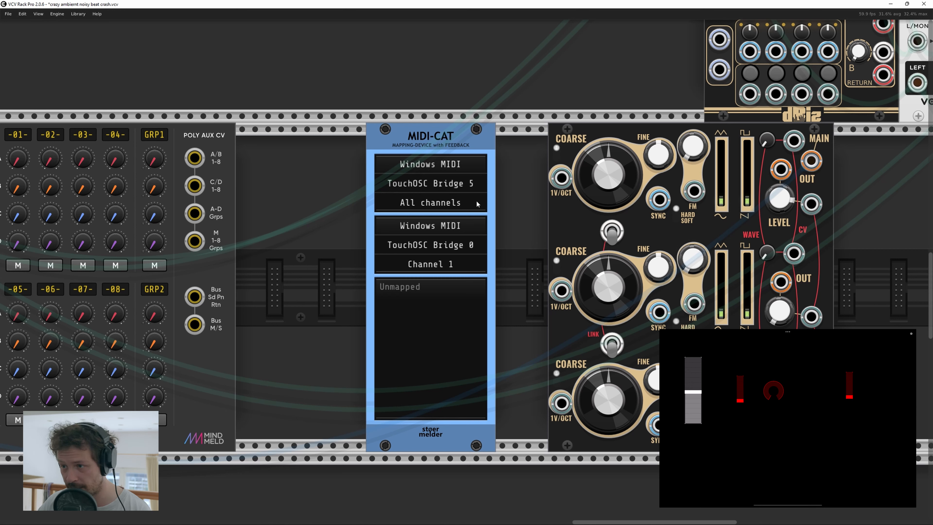
{"action": "left_click", "coordinate": [429, 204]}
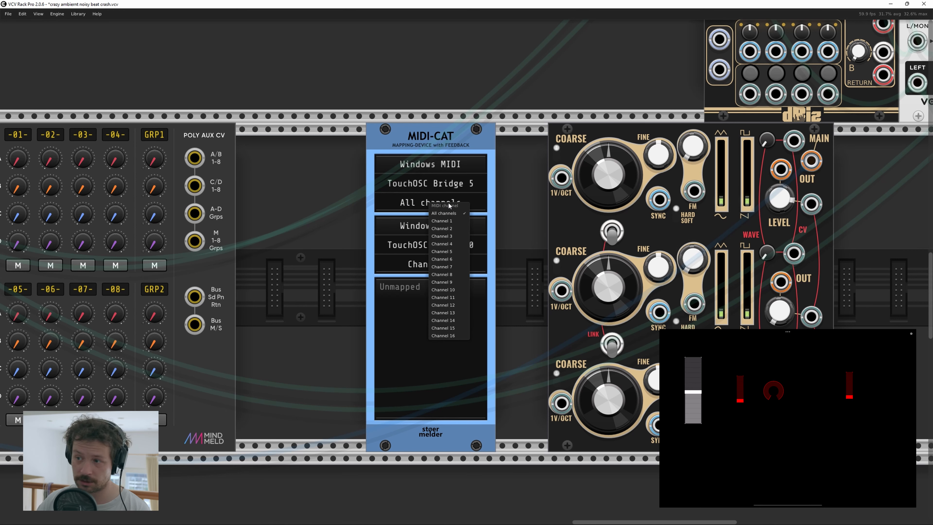
{"action": "left_click", "coordinate": [455, 221]}
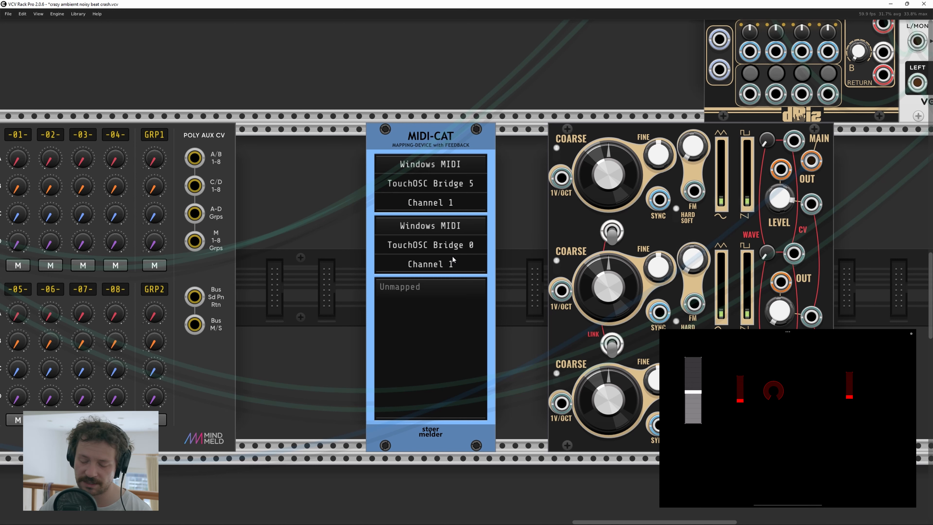
{"action": "left_click", "coordinate": [435, 268]}
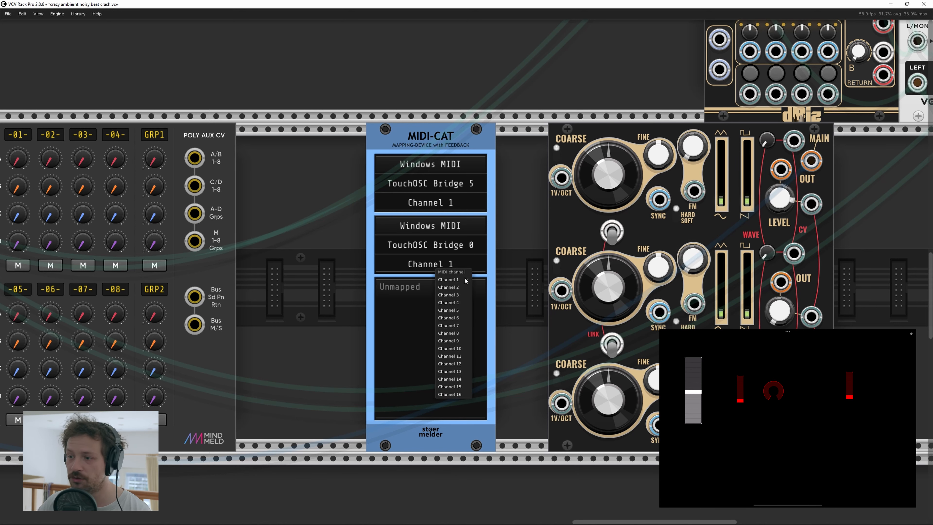
{"action": "left_click", "coordinate": [421, 204]}
{"action": "left_click", "coordinate": [421, 204]}
{"action": "left_click", "coordinate": [407, 343]}
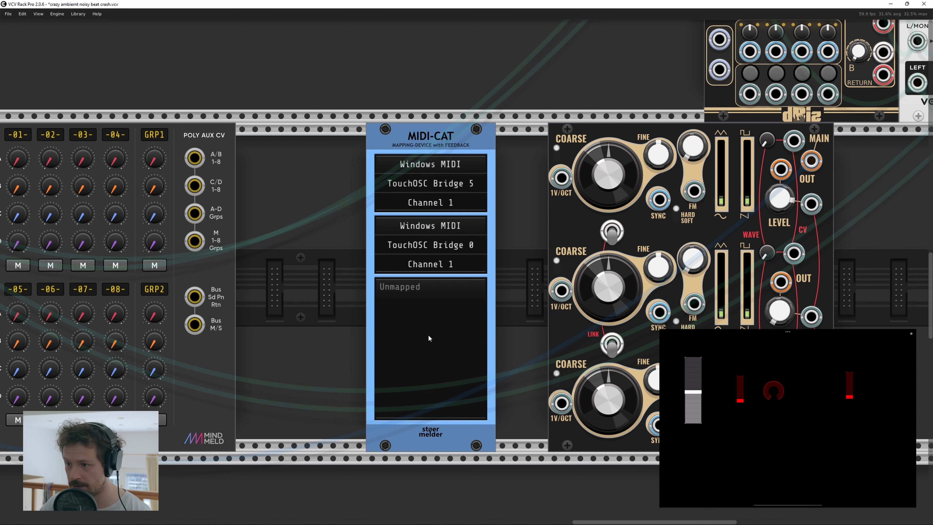
Step: Map cc00 to the first oscillator's coarse frequency knob and cc01 to its Wave A level slider in MIDI-CAT
{"action": "left_click", "coordinate": [400, 287]}
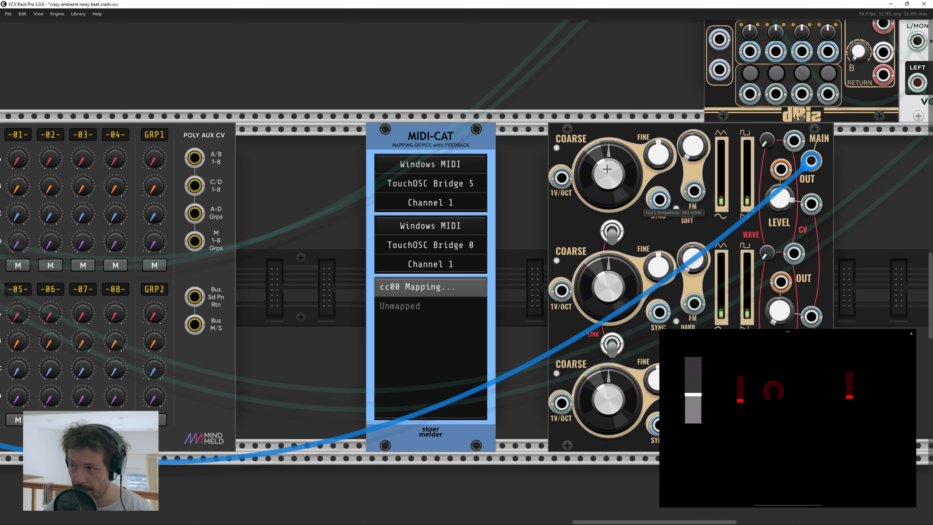
{"action": "left_click", "coordinate": [607, 169]}
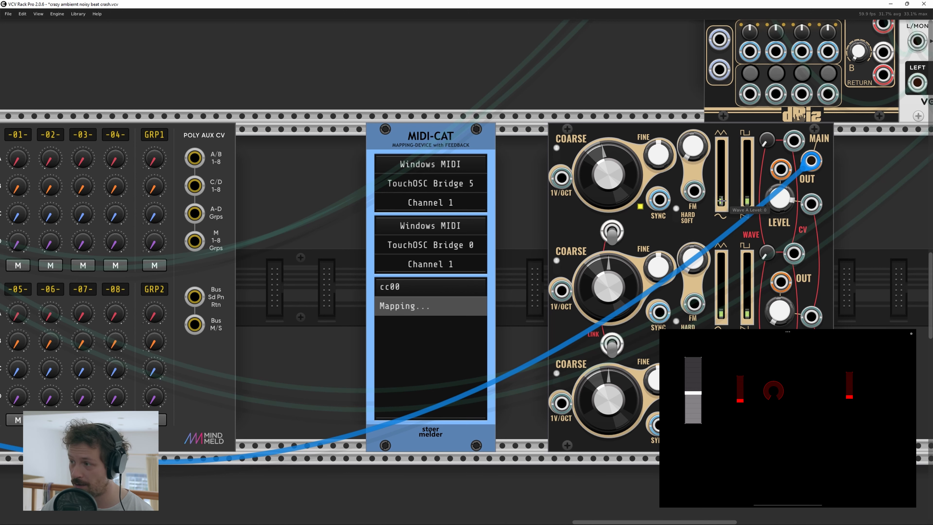
{"action": "left_click", "coordinate": [721, 201]}
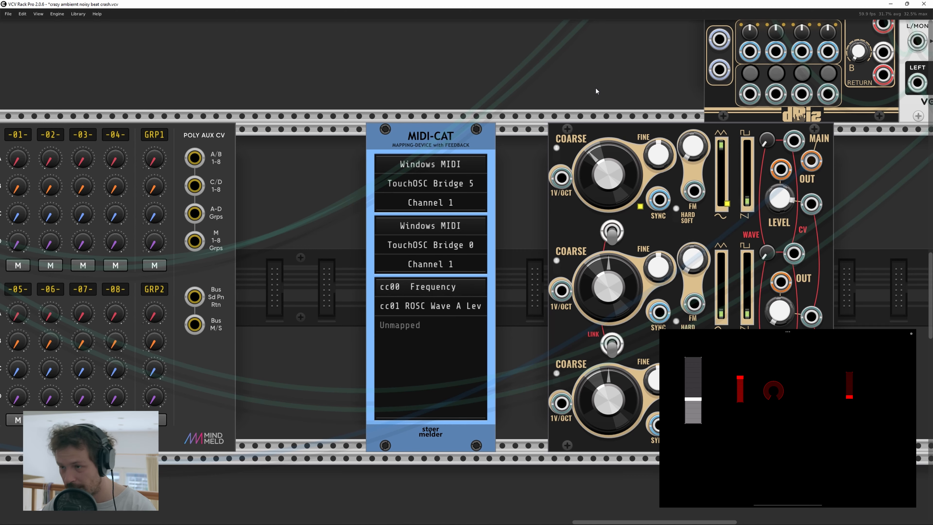
Step: Switch to TouchOSC, create a radial control in the lower part of the layout and enlarge it to about 316 by 316
{"action": "key", "text": "alt+Tab"}
{"action": "key", "text": "alt+Tab"}
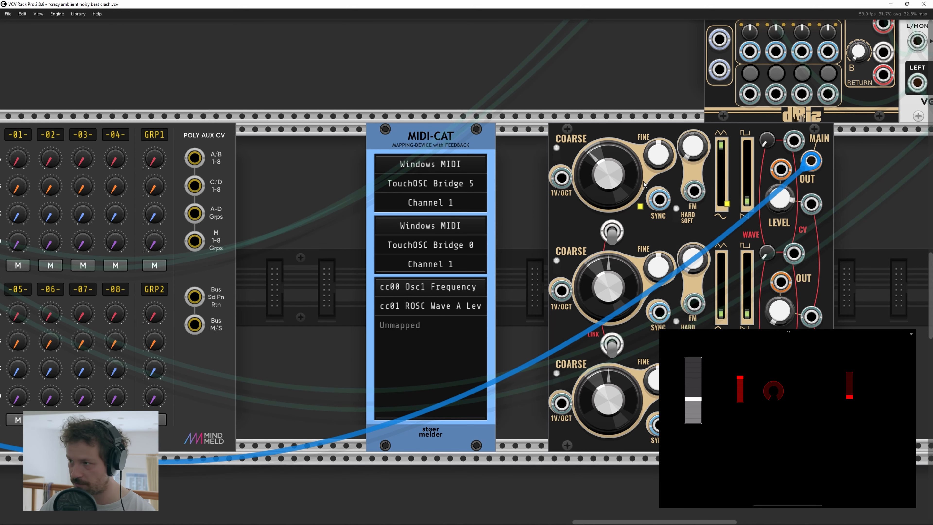
{"action": "key", "text": "alt+Tab"}
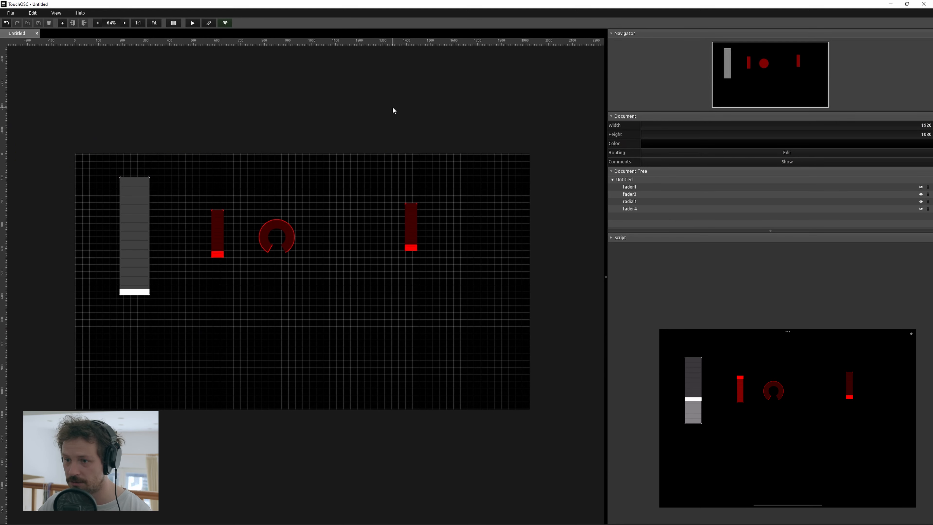
{"action": "right_click", "coordinate": [340, 304]}
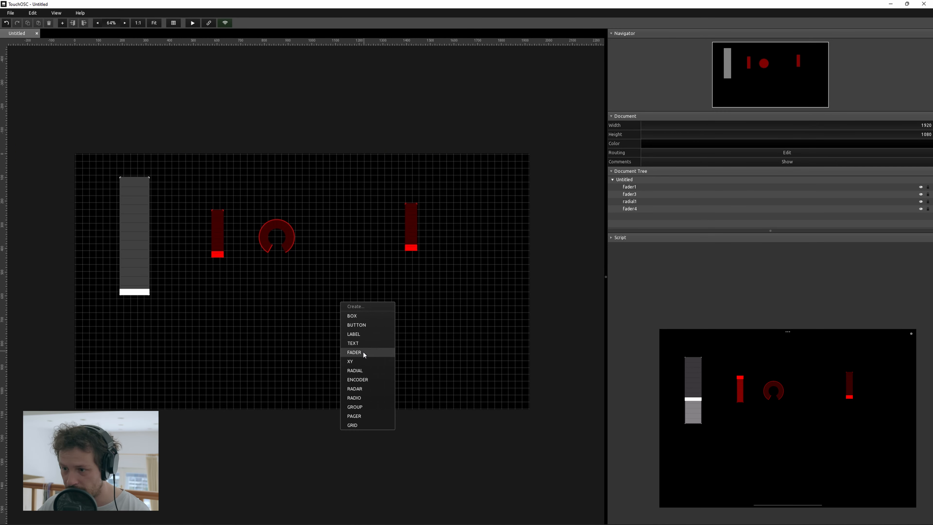
{"action": "left_click", "coordinate": [359, 369]}
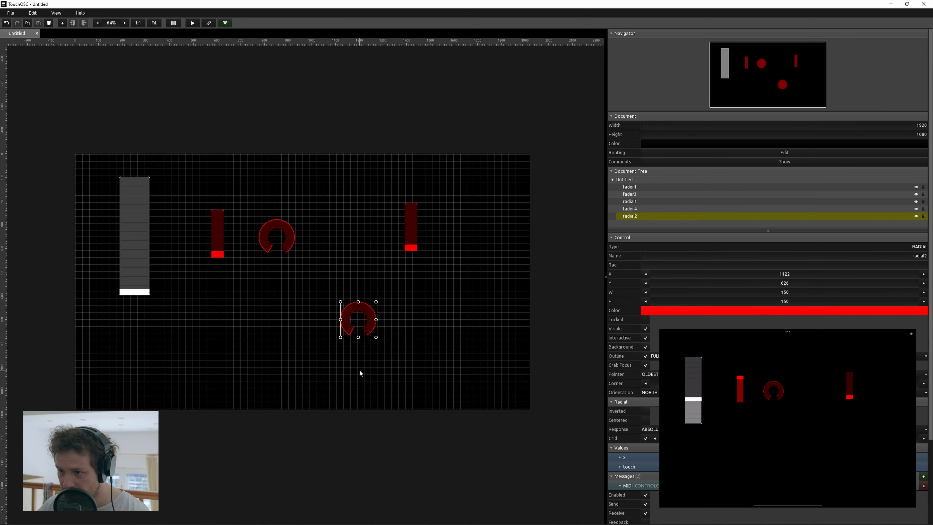
{"action": "left_click_drag", "start_coordinate": [376, 339], "coordinate": [416, 376]}
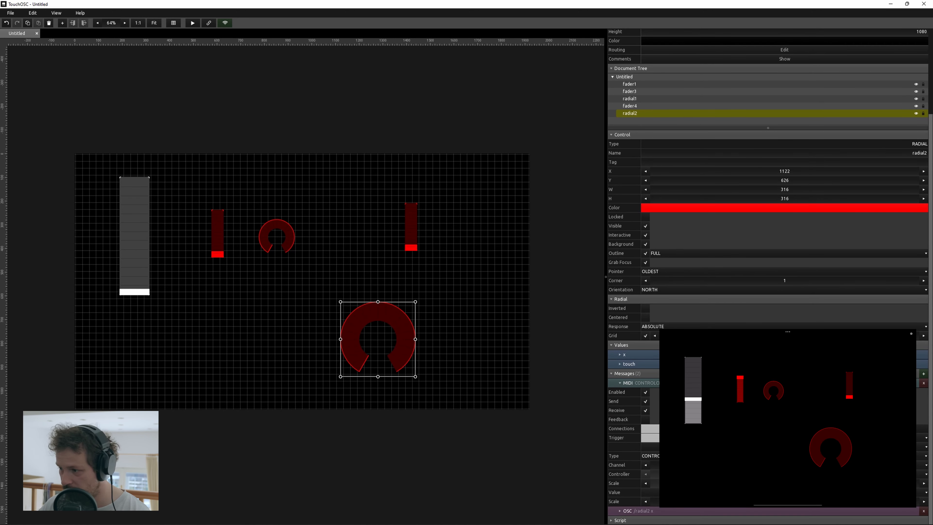
Step: Switch to VCV Rack and map cc04 to the first oscillator's fine frequency knob in MIDI-CAT
{"action": "left_click", "coordinate": [410, 236]}
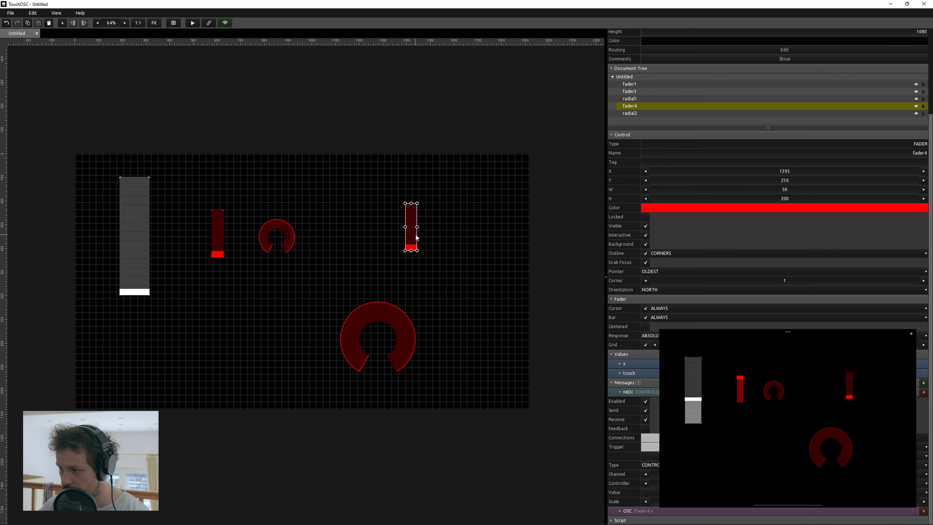
{"action": "left_click", "coordinate": [403, 331]}
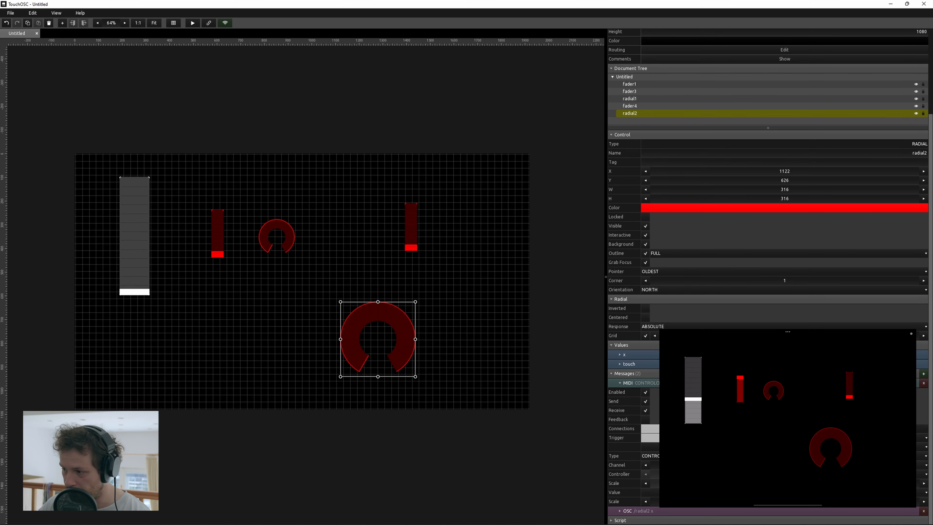
{"action": "key", "text": "alt+Tab"}
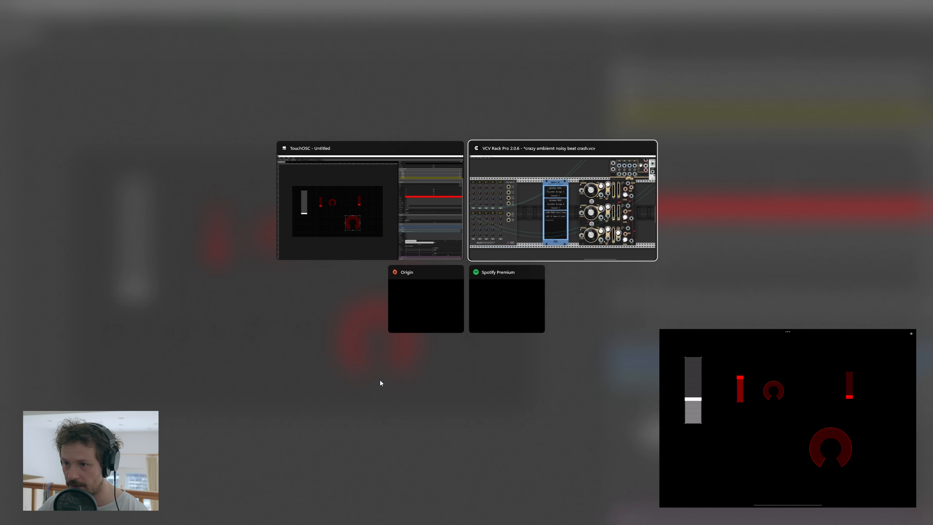
{"action": "left_click", "coordinate": [401, 326]}
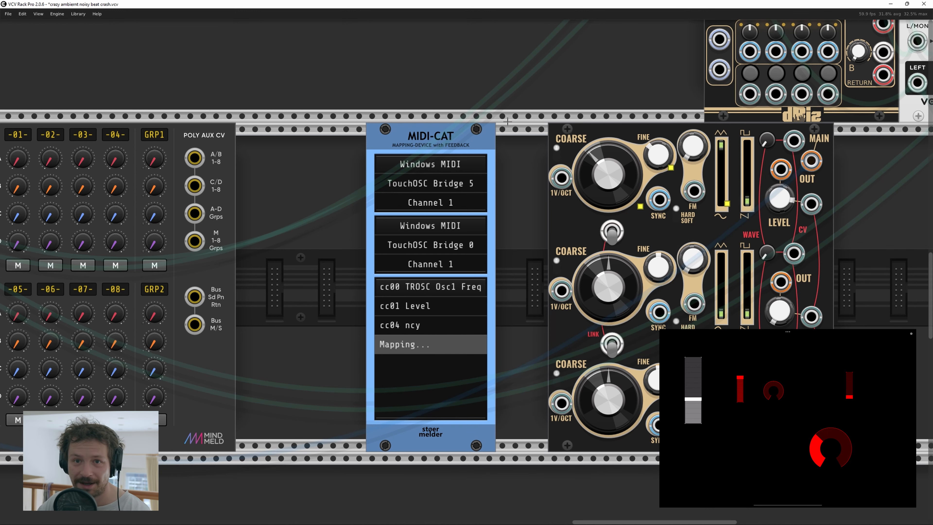
Step: Delete the triple oscillator module beside MIDI-CAT from the rack
{"action": "scroll", "coordinate": [468, 271], "scroll_direction": "down", "scroll_amount": 2}
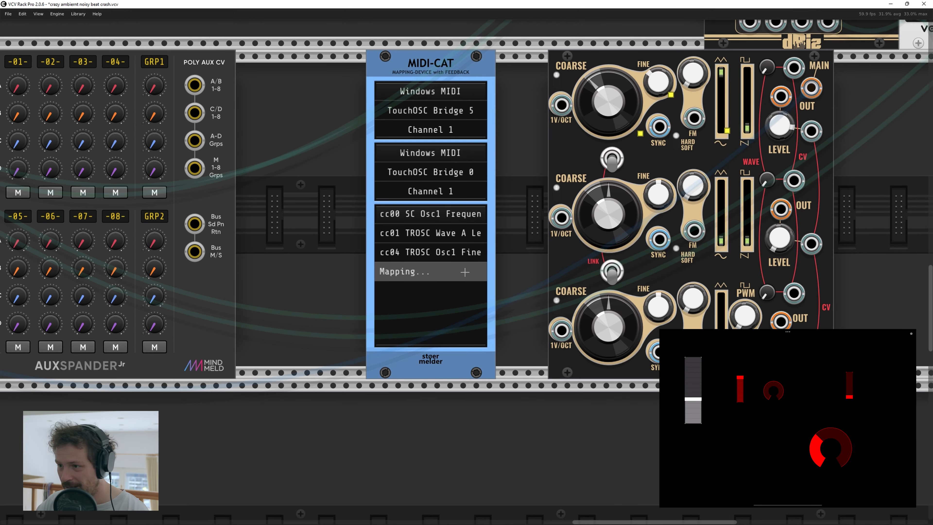
{"action": "scroll", "coordinate": [407, 276], "scroll_direction": "down", "scroll_amount": 3}
{"action": "scroll", "coordinate": [407, 276], "scroll_direction": "down", "scroll_amount": 1}
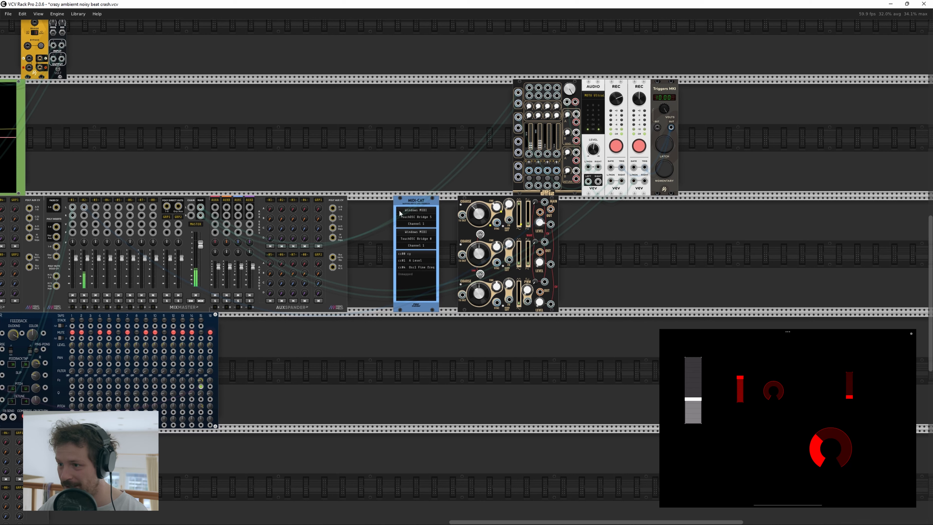
{"action": "left_click_drag", "start_coordinate": [612, 269], "coordinate": [511, 251]}
{"action": "key", "text": "Delete"}
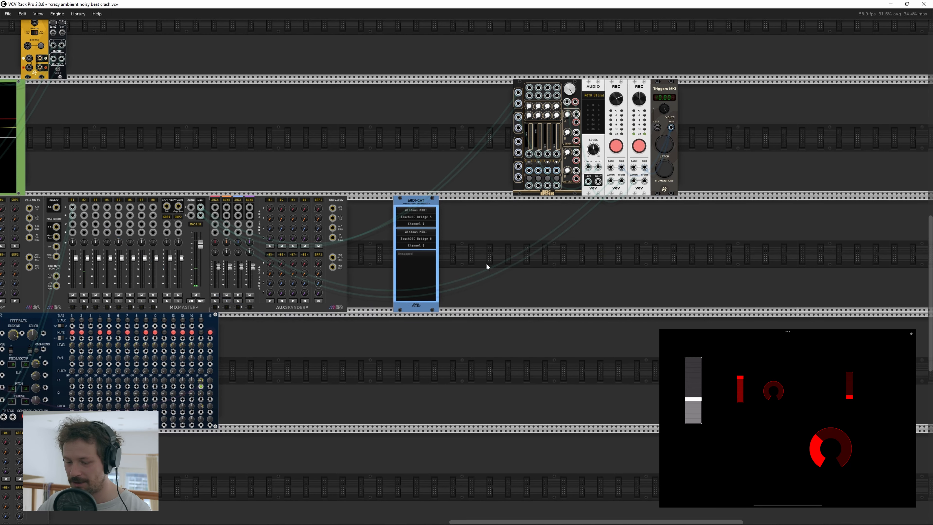
Step: Switch to TouchOSC and delete all faders and radials from the layout
{"action": "key", "text": "alt+Tab"}
{"action": "left_click_drag", "start_coordinate": [538, 421], "coordinate": [102, 174]}
{"action": "key", "text": "Delete"}
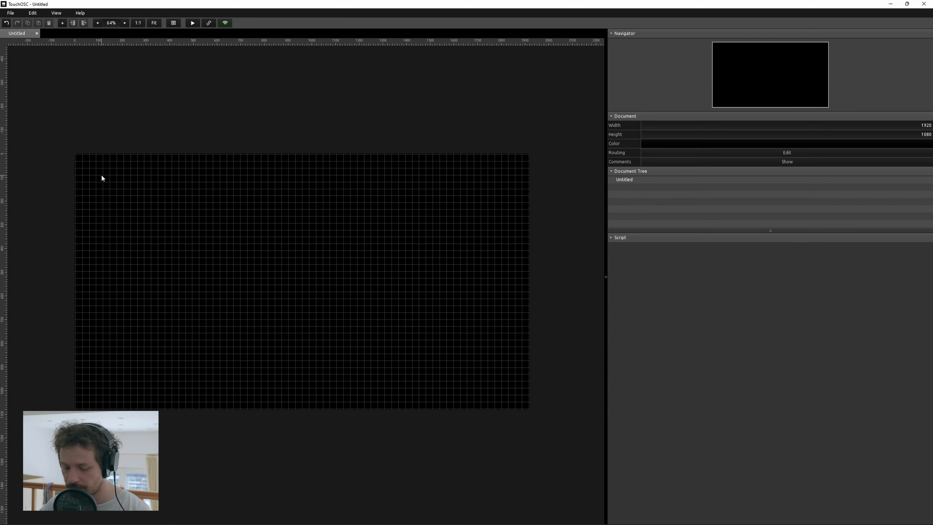
Step: Switch back to VCV Rack and move the lowest MixMaster and AuxSpander group along its row until it sits below MIDI-CAT
{"action": "key", "text": "alt+Tab"}
{"action": "left_click_drag", "start_coordinate": [619, 455], "coordinate": [777, 359]}
{"action": "left_click_drag", "start_coordinate": [404, 266], "coordinate": [823, 226]}
{"action": "left_click_drag", "start_coordinate": [726, 318], "coordinate": [864, 245]}
{"action": "left_click_drag", "start_coordinate": [813, 219], "coordinate": [226, 232]}
Step: Open the module browser, reset its filters, turn off the Favorites filter and filter by the Granular tag
{"action": "left_click", "coordinate": [367, 207]}
{"action": "right_click", "coordinate": [384, 203]}
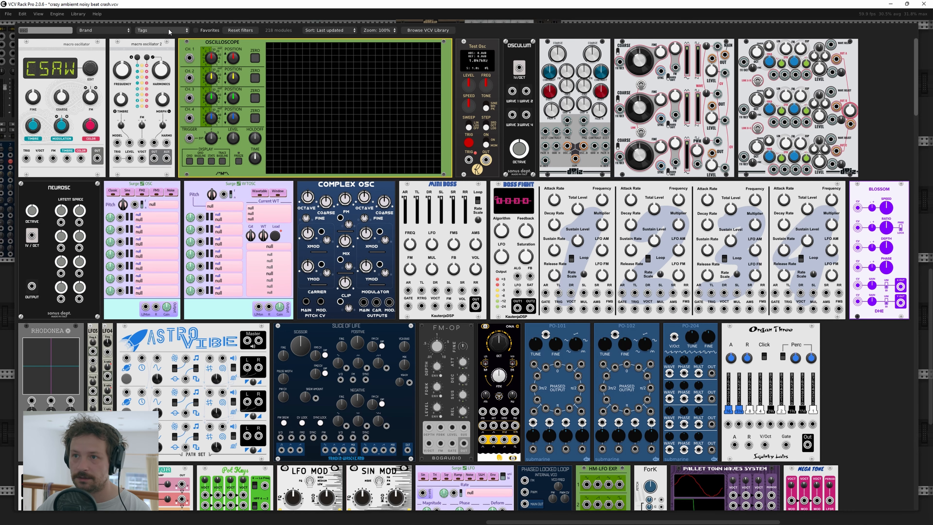
{"action": "left_click", "coordinate": [214, 32]}
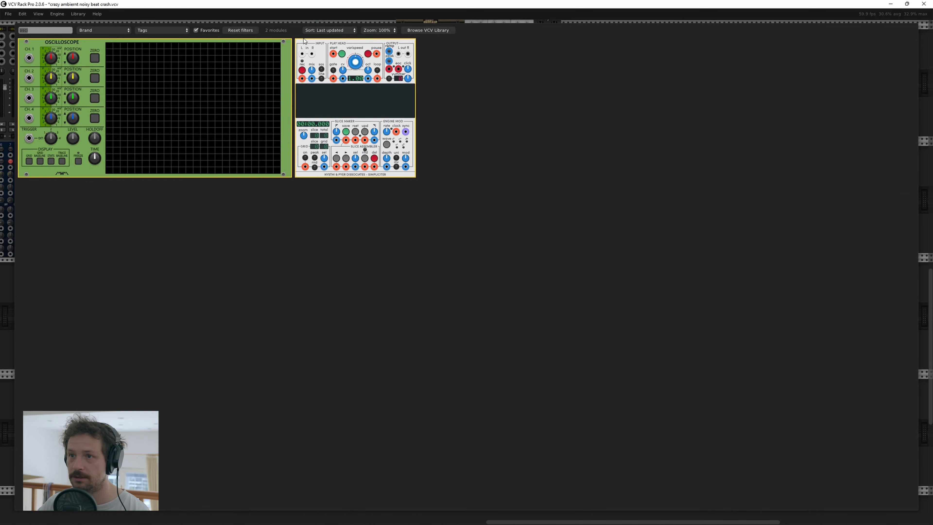
{"action": "left_click", "coordinate": [243, 31]}
{"action": "left_click", "coordinate": [196, 31]}
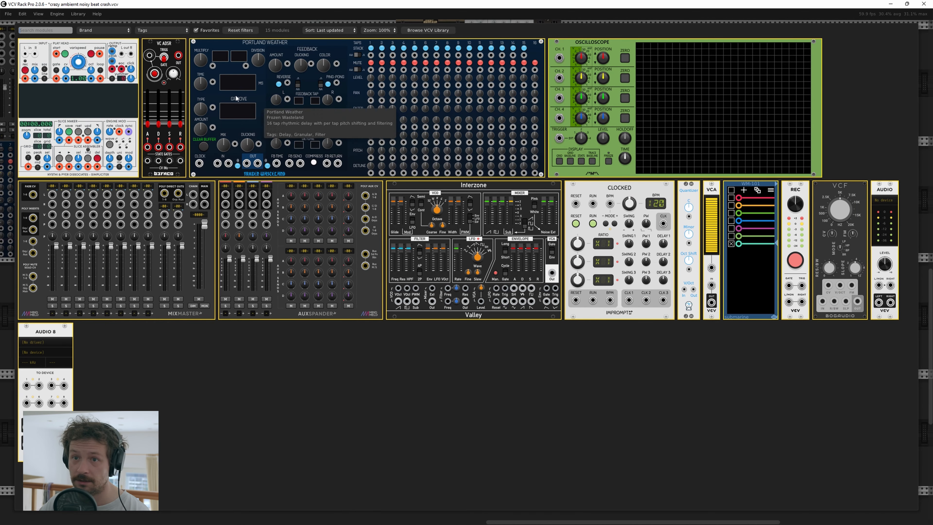
{"action": "left_click", "coordinate": [201, 30]}
{"action": "left_click", "coordinate": [157, 31]}
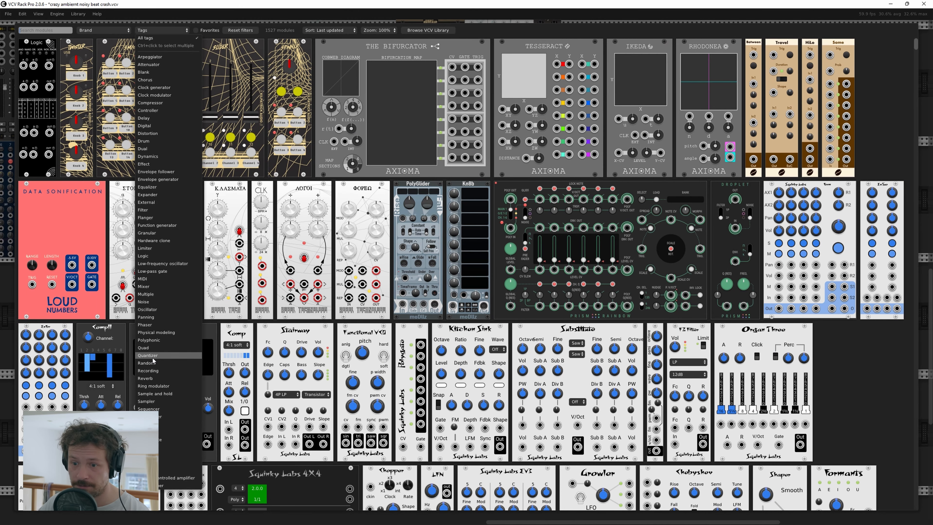
{"action": "left_click", "coordinate": [147, 233]}
Step: Mark Texture Synthesizer and Supercell as favorites and add both modules to the empty row below MIDI-CAT
{"action": "right_click", "coordinate": [392, 222]}
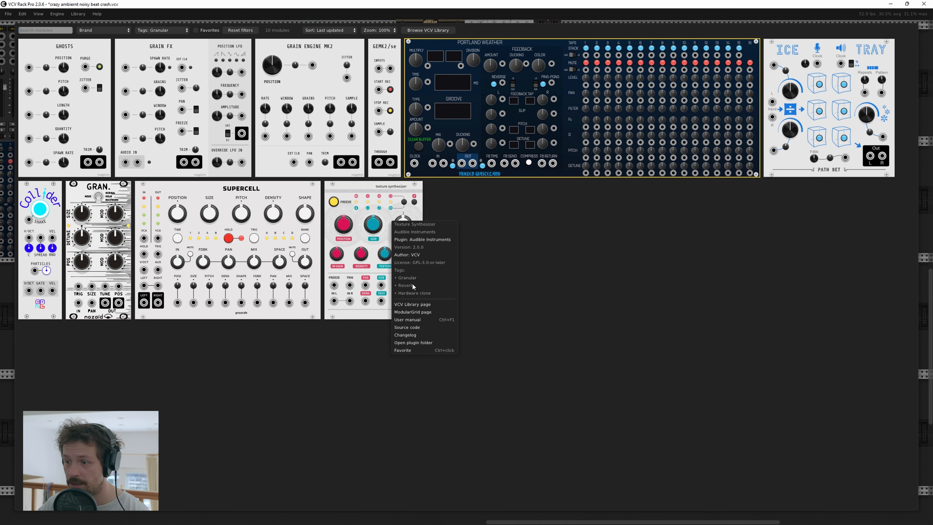
{"action": "left_click", "coordinate": [464, 253]}
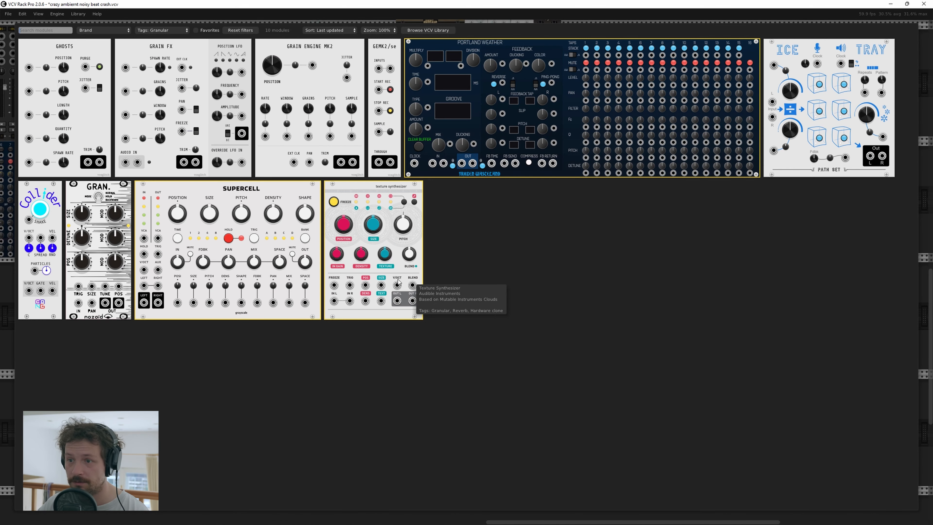
{"action": "left_click", "coordinate": [406, 257]}
{"action": "right_click", "coordinate": [514, 222]}
{"action": "left_click", "coordinate": [230, 245]}
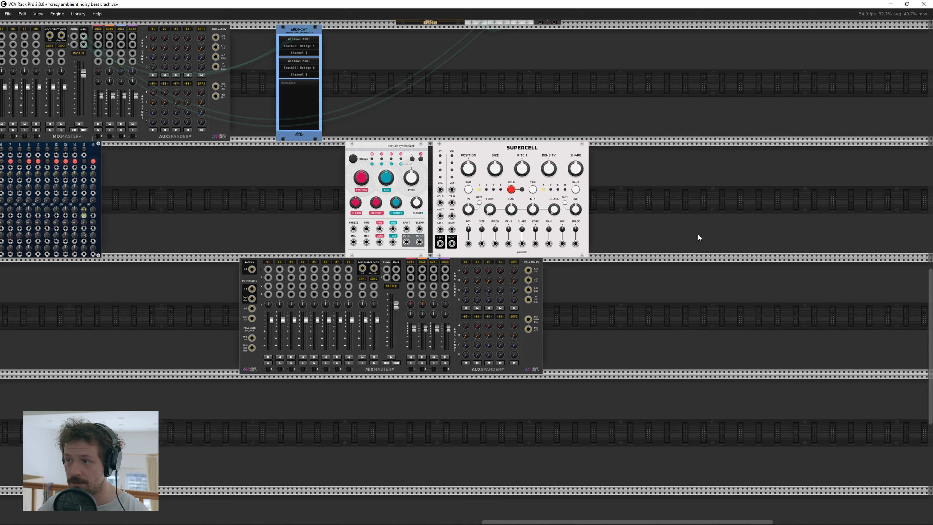
Step: Reopen the module browser and change the tag filter to Delay
{"action": "right_click", "coordinate": [701, 206]}
{"action": "left_click", "coordinate": [161, 30]}
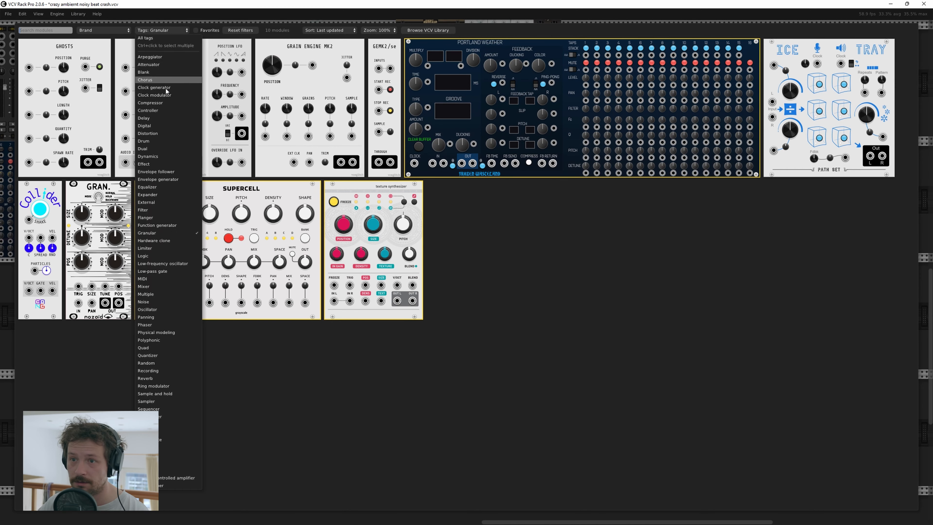
{"action": "left_click", "coordinate": [149, 118]}
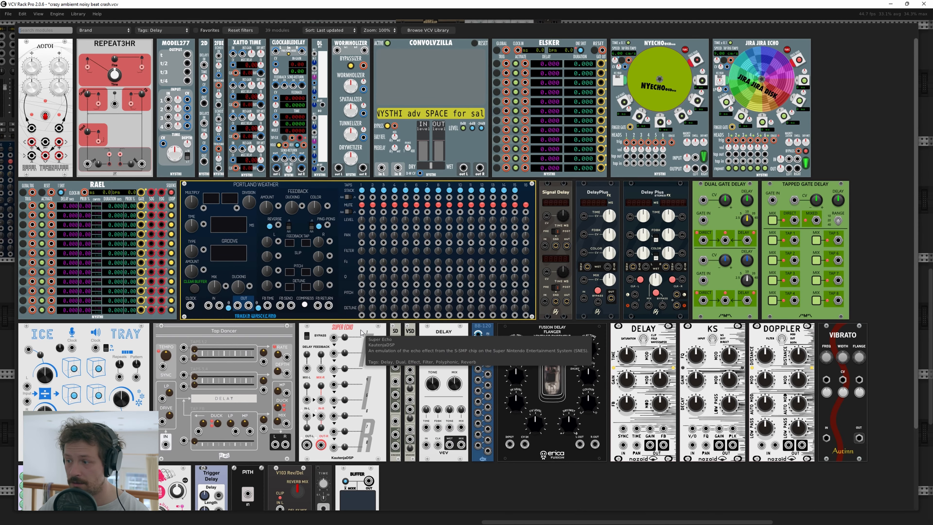
Step: Mark Chronoblob2 as a favorite and add it to the right of Supercell, leaving a wide gap between them
{"action": "scroll", "coordinate": [363, 329], "scroll_direction": "down", "scroll_amount": 3}
{"action": "right_click", "coordinate": [147, 391]}
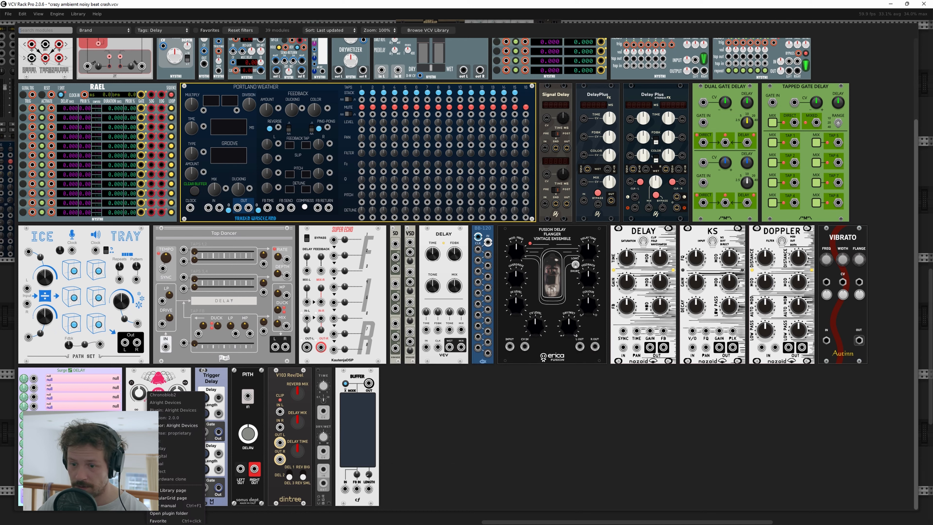
{"action": "left_click", "coordinate": [135, 407]}
{"action": "left_click", "coordinate": [139, 407], "text": "ctrl"}
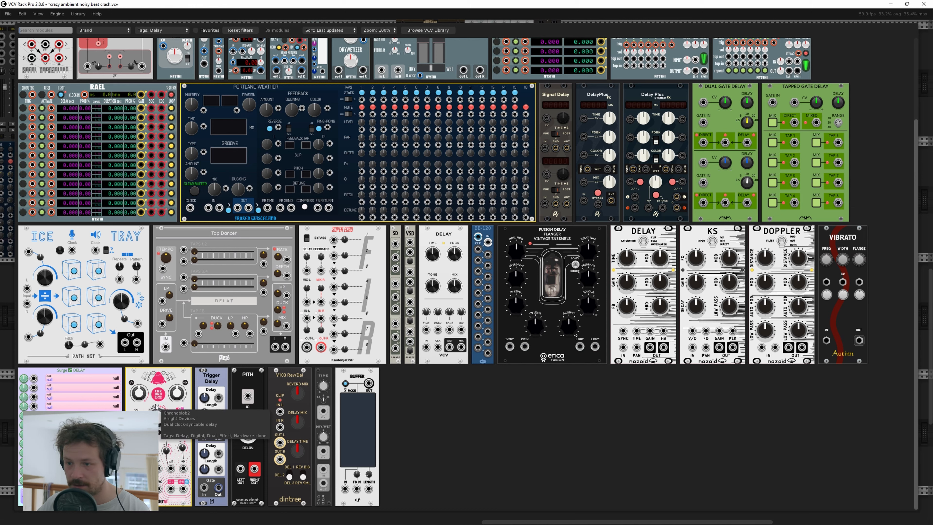
{"action": "left_click", "coordinate": [152, 408]}
{"action": "left_click_drag", "start_coordinate": [724, 154], "coordinate": [845, 153]}
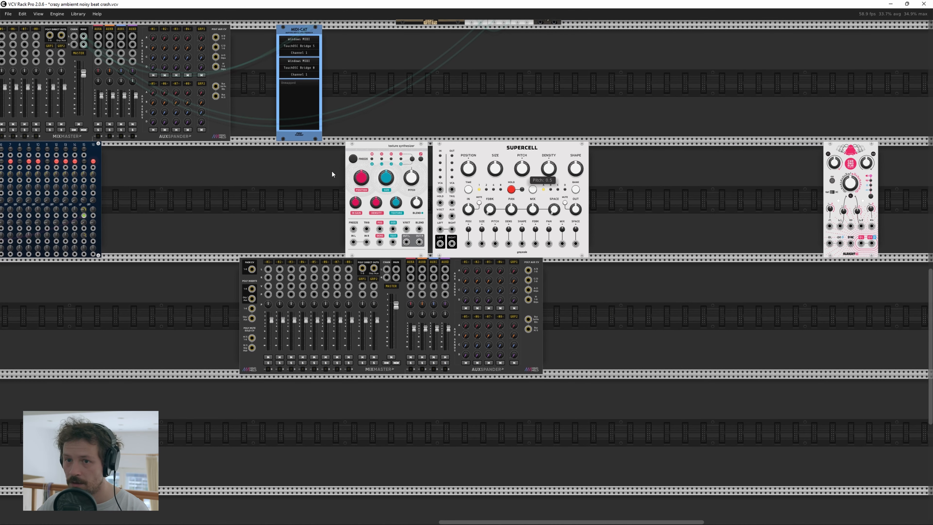
Step: Line up Texture Synthesizer, Supercell, Portland Weather and Chronoblob2 side by side in the row below MIDI-CAT
{"action": "left_click_drag", "start_coordinate": [89, 210], "coordinate": [825, 197]}
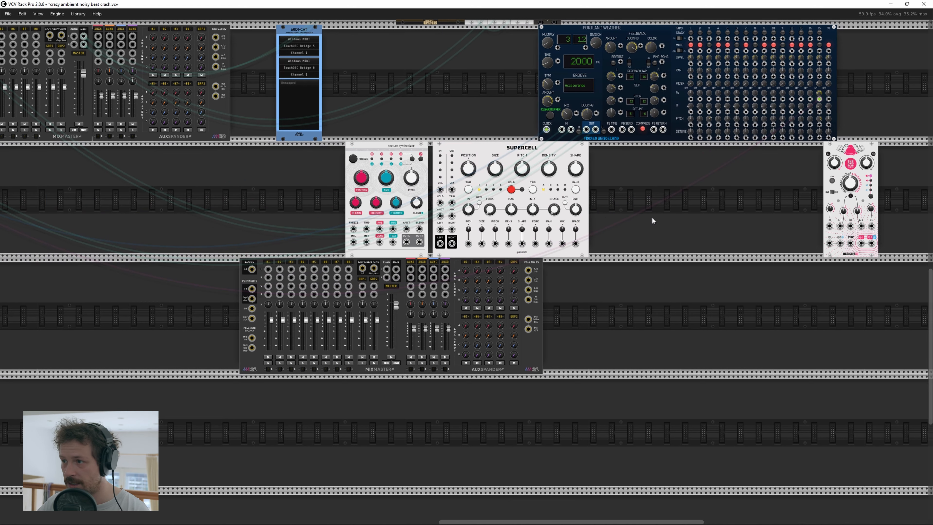
{"action": "left_click_drag", "start_coordinate": [731, 223], "coordinate": [409, 192]}
{"action": "left_click_drag", "start_coordinate": [390, 150], "coordinate": [350, 150]}
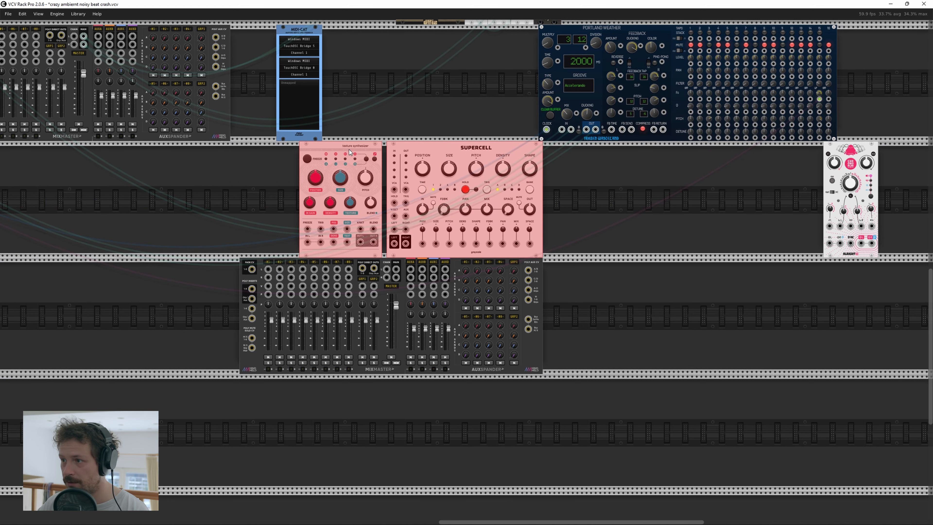
{"action": "left_click_drag", "start_coordinate": [843, 152], "coordinate": [856, 153]}
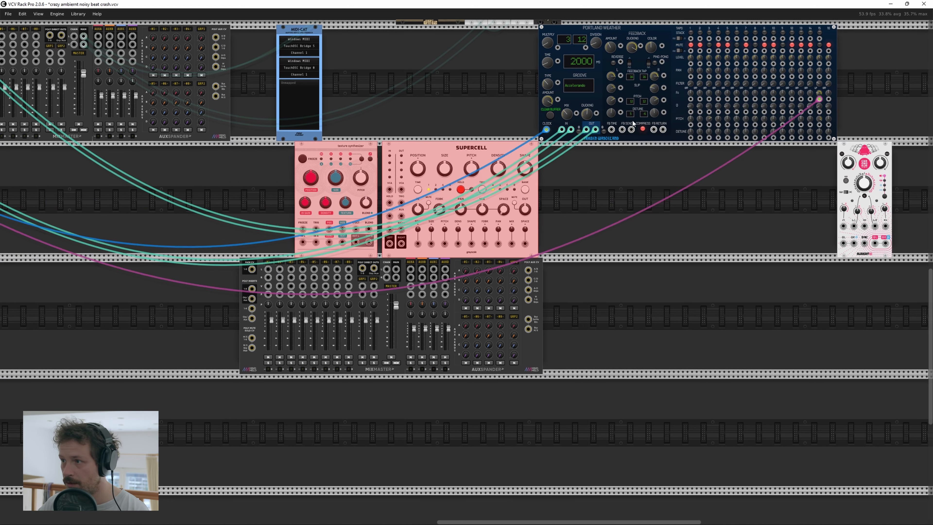
{"action": "left_click_drag", "start_coordinate": [653, 137], "coordinate": [653, 254]}
{"action": "left_click", "coordinate": [418, 111]}
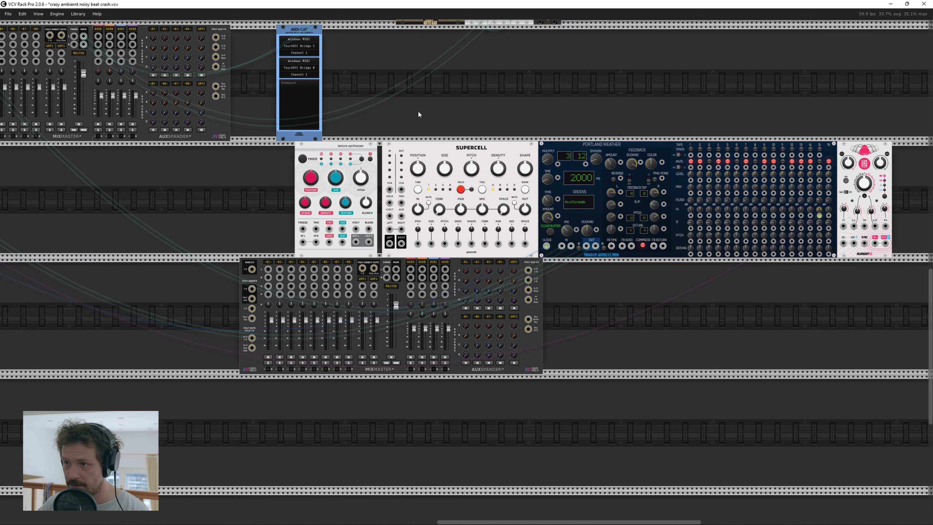
{"action": "left_click_drag", "start_coordinate": [339, 159], "coordinate": [351, 164]}
{"action": "left_click_drag", "start_coordinate": [393, 108], "coordinate": [444, 113]}
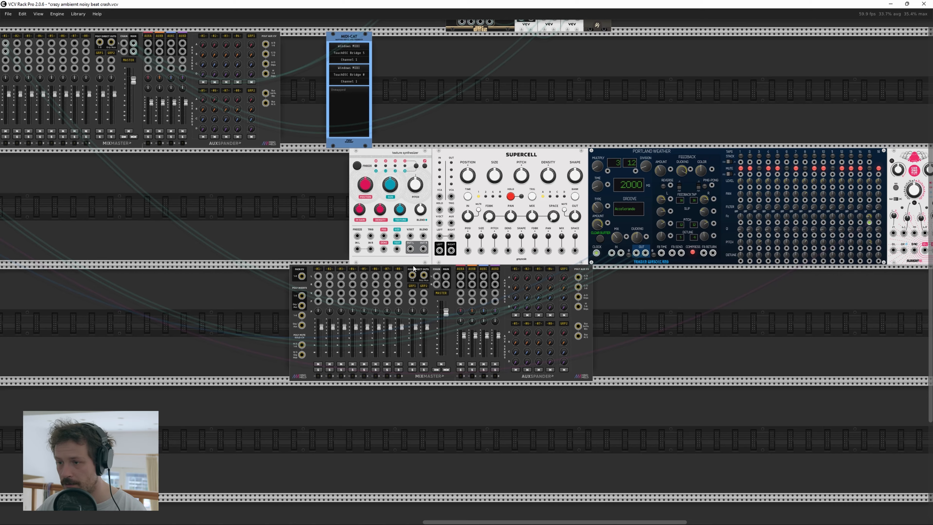
Step: Move the patched MixMaster and its AuxSpander down two rows into the row of the lowest mixer
{"action": "left_click_drag", "start_coordinate": [152, 210], "coordinate": [598, 266]}
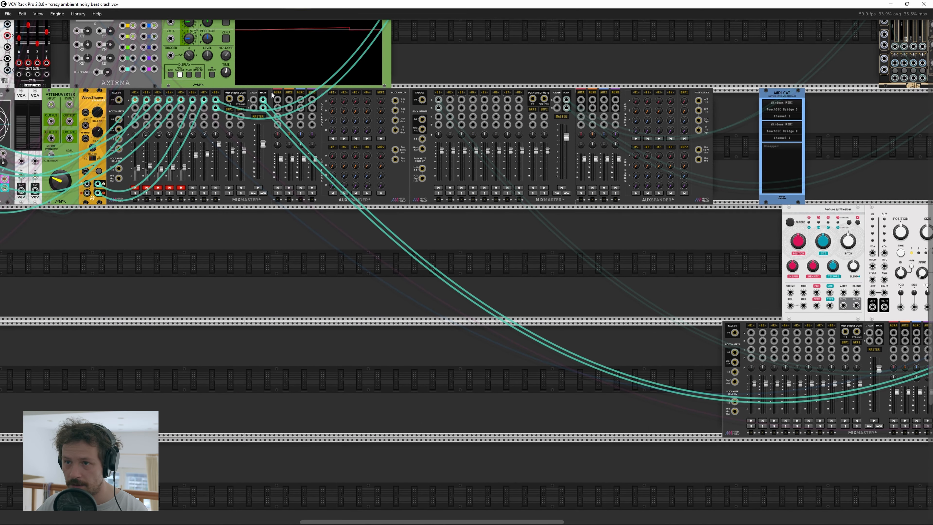
{"action": "left_click_drag", "start_coordinate": [272, 96], "coordinate": [428, 353]}
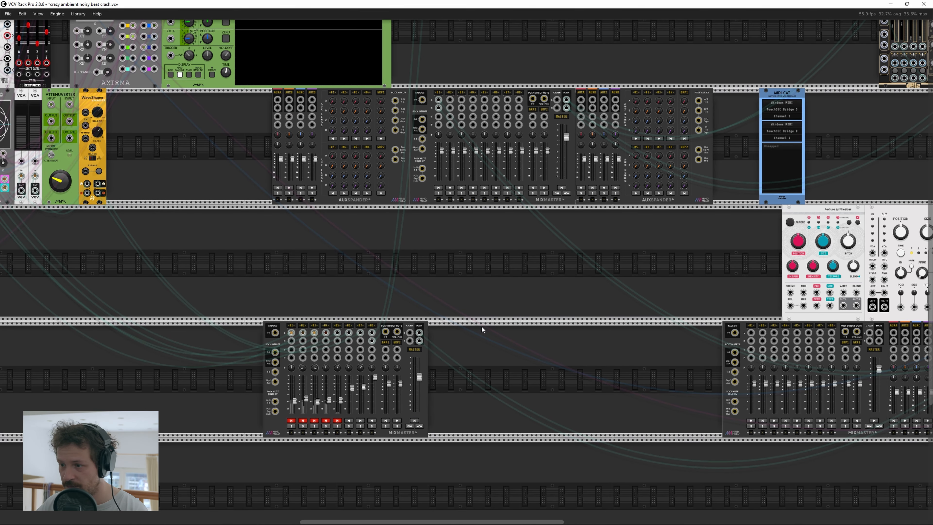
{"action": "left_click_drag", "start_coordinate": [323, 139], "coordinate": [480, 372]}
Step: Reroute the patched MixMaster's main outputs from Portland Weather to Texture Synthesizer's inputs, and connect its left output to channel 1 of the MixMaster below
{"action": "left_click_drag", "start_coordinate": [620, 303], "coordinate": [313, 197]}
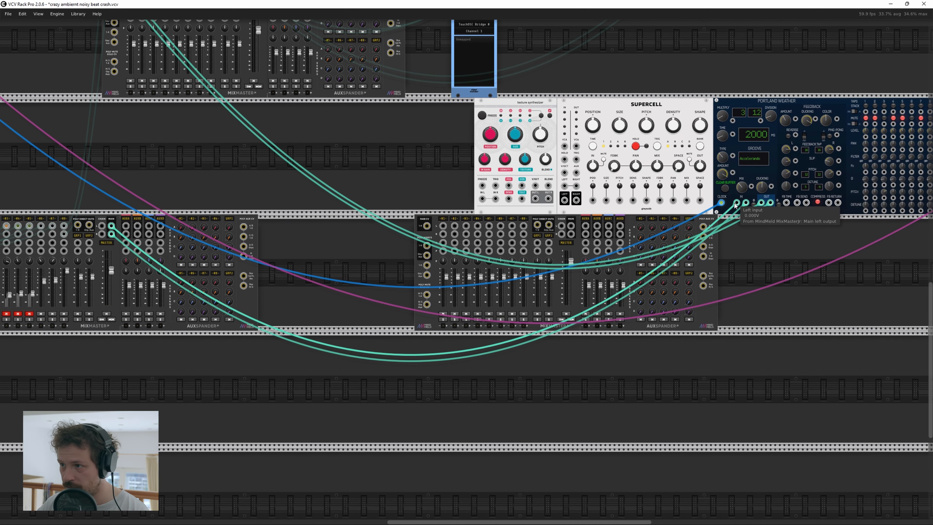
{"action": "left_click_drag", "start_coordinate": [736, 204], "coordinate": [483, 198]}
{"action": "left_click_drag", "start_coordinate": [746, 202], "coordinate": [495, 200]}
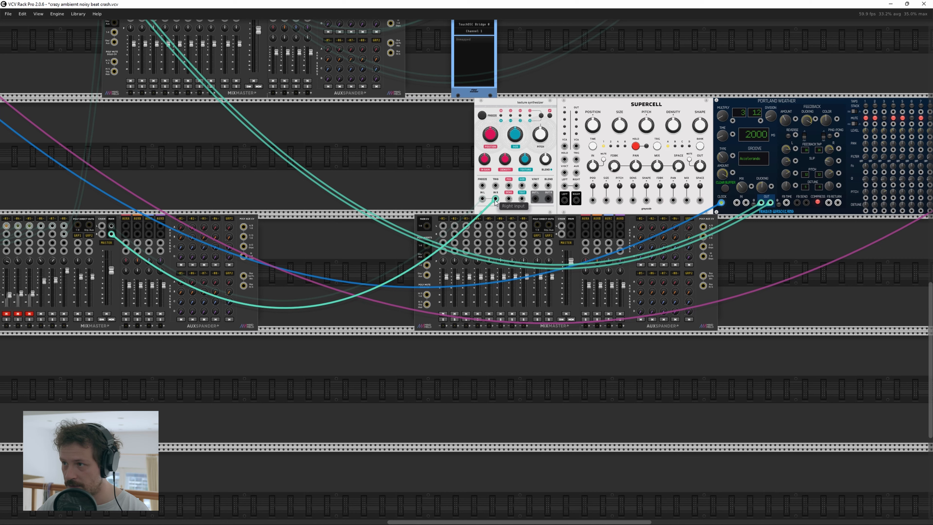
{"action": "left_click_drag", "start_coordinate": [535, 199], "coordinate": [442, 227]}
Step: Move the WM-101 cable colour module into the effects row, to the left of Texture Synthesizer
{"action": "scroll", "coordinate": [444, 153], "scroll_direction": "up", "scroll_amount": 6}
{"action": "scroll", "coordinate": [445, 152], "scroll_direction": "left", "scroll_amount": 4}
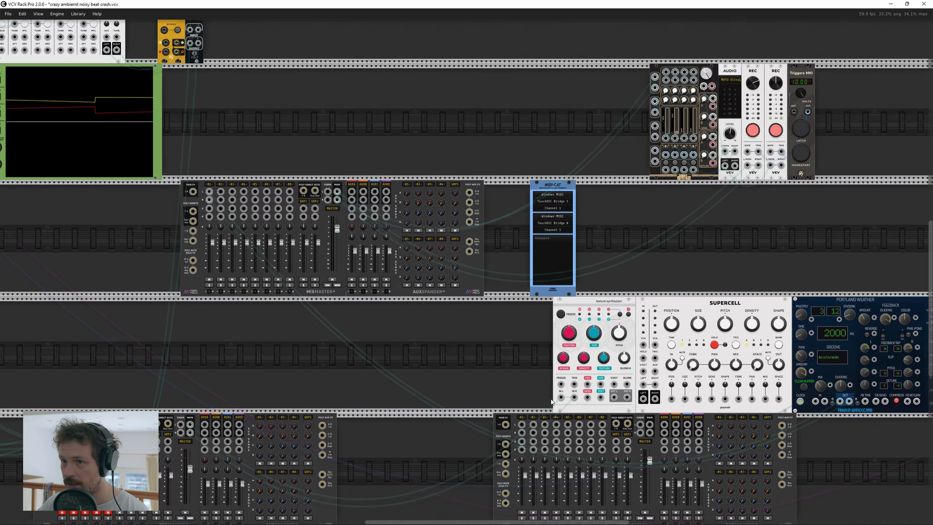
{"action": "left_click_drag", "start_coordinate": [148, 257], "coordinate": [803, 220]}
{"action": "scroll", "coordinate": [469, 145], "scroll_direction": "down", "scroll_amount": 3}
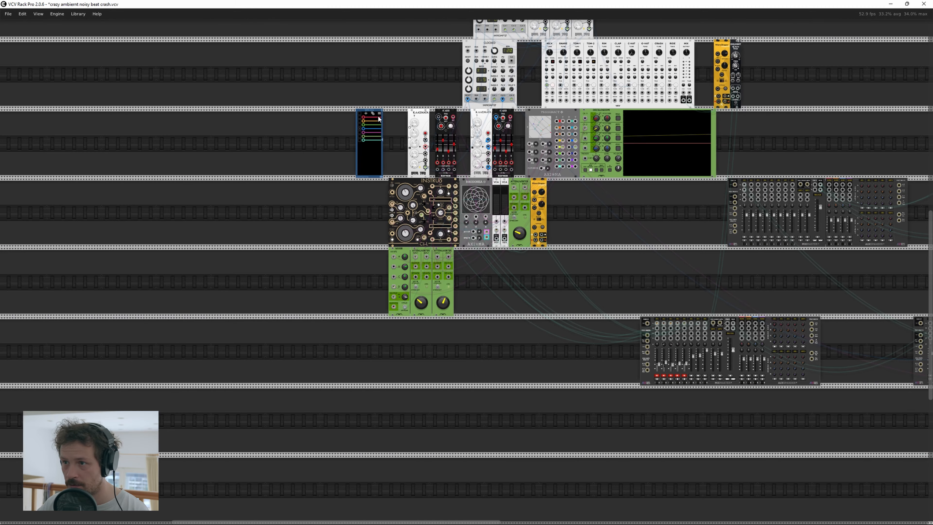
{"action": "left_click_drag", "start_coordinate": [366, 111], "coordinate": [870, 254]}
{"action": "left_click_drag", "start_coordinate": [892, 334], "coordinate": [401, 289]}
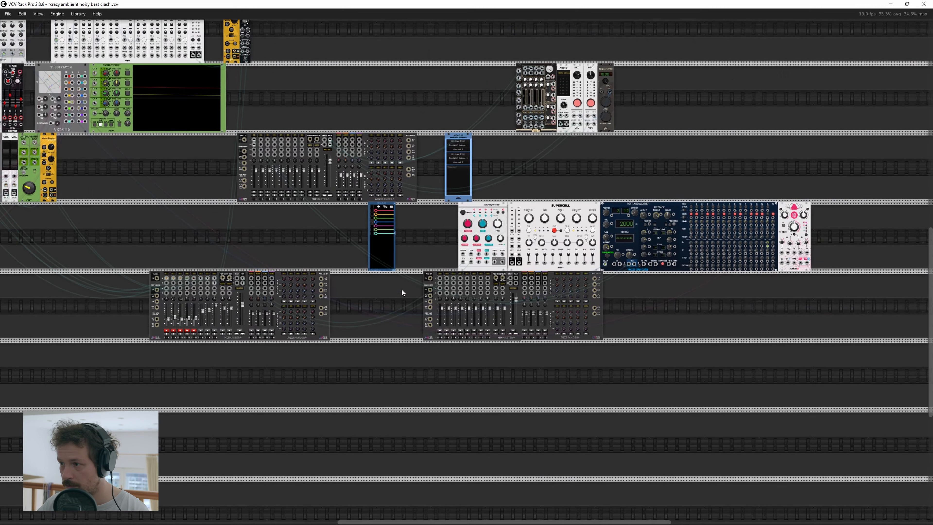
Step: Connect Texture Synthesizer's right output to the MixMaster directly below it
{"action": "scroll", "coordinate": [478, 221], "scroll_direction": "up", "scroll_amount": 4}
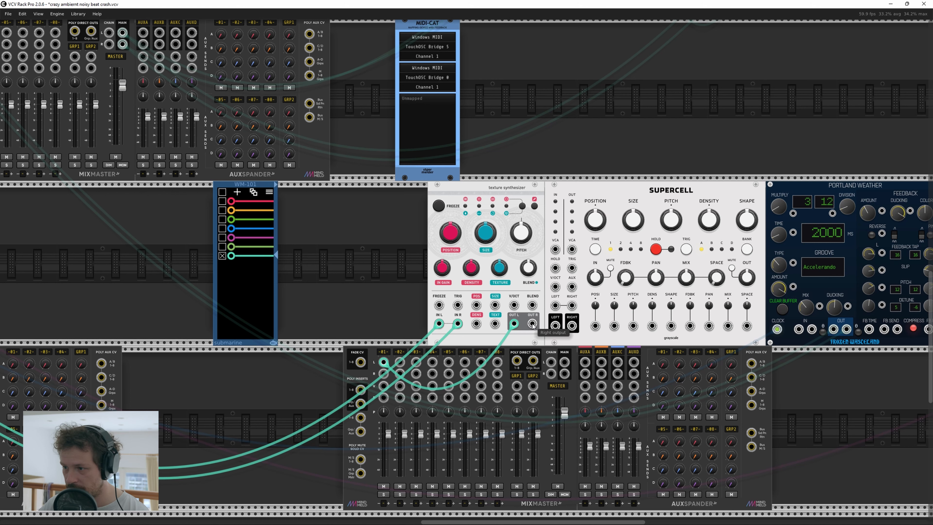
{"action": "left_click_drag", "start_coordinate": [381, 327], "coordinate": [344, 301]}
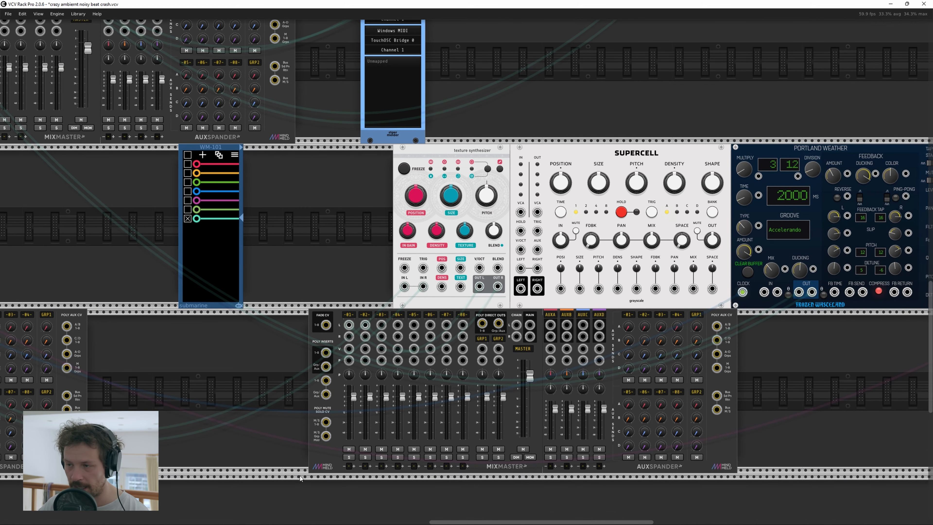
{"action": "left_click_drag", "start_coordinate": [190, 368], "coordinate": [563, 363]}
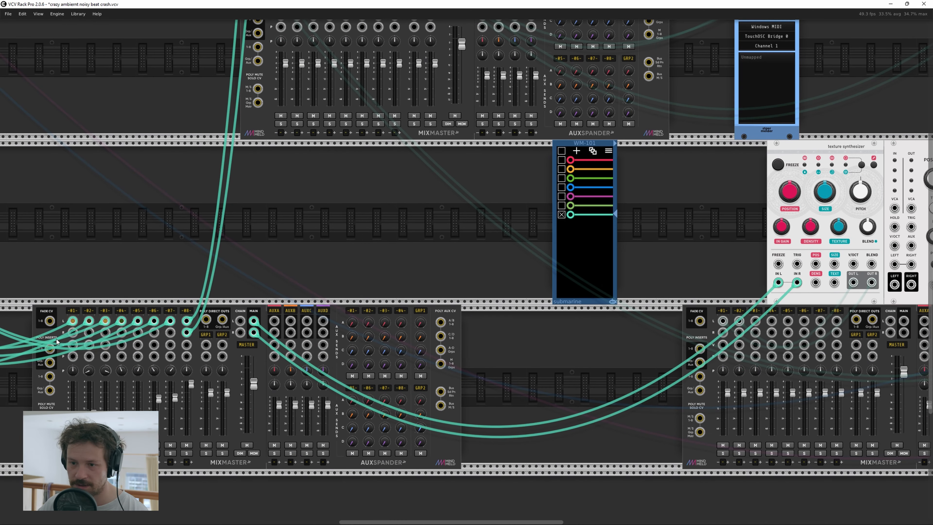
Step: Review the effects row together with the MixMasters above and below it
{"action": "left_click_drag", "start_coordinate": [487, 281], "coordinate": [139, 259]}
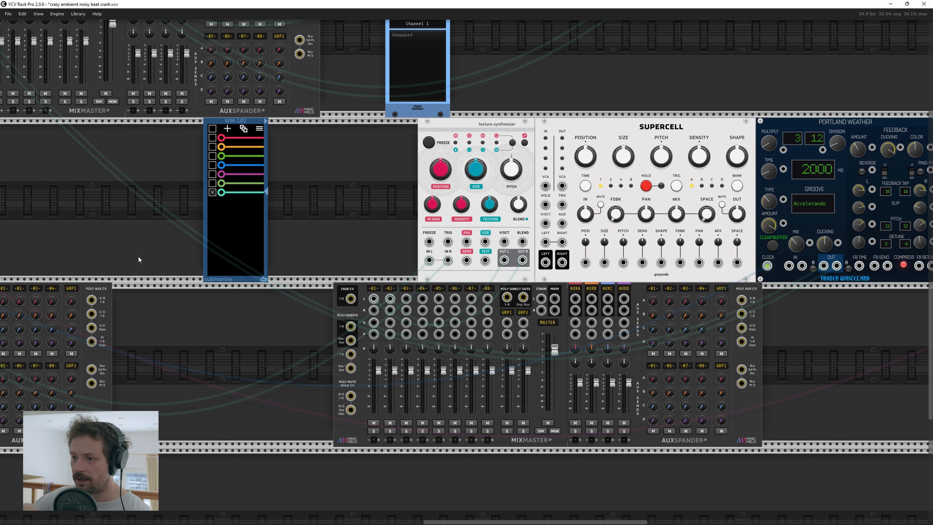
{"action": "left_click_drag", "start_coordinate": [404, 234], "coordinate": [168, 236]}
{"action": "left_click_drag", "start_coordinate": [594, 388], "coordinate": [816, 461]}
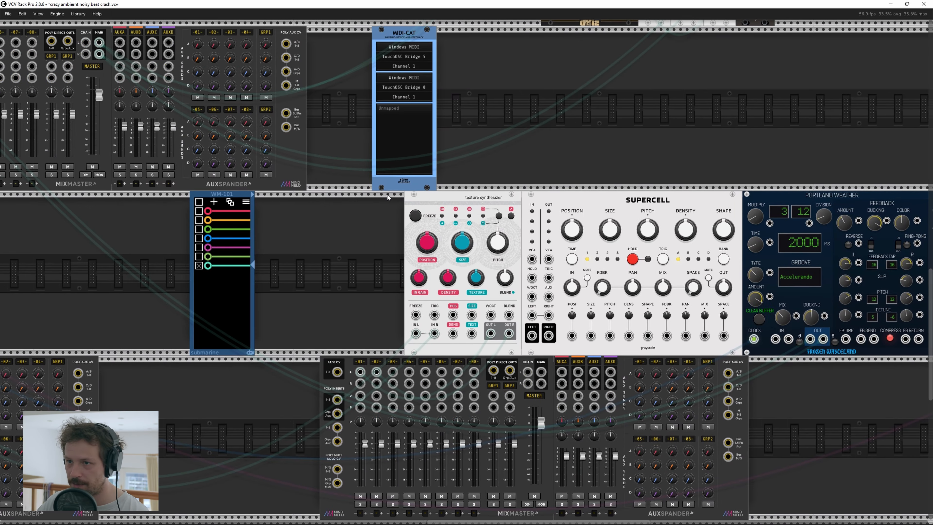
{"action": "scroll", "coordinate": [387, 195], "scroll_direction": "down", "scroll_amount": 2}
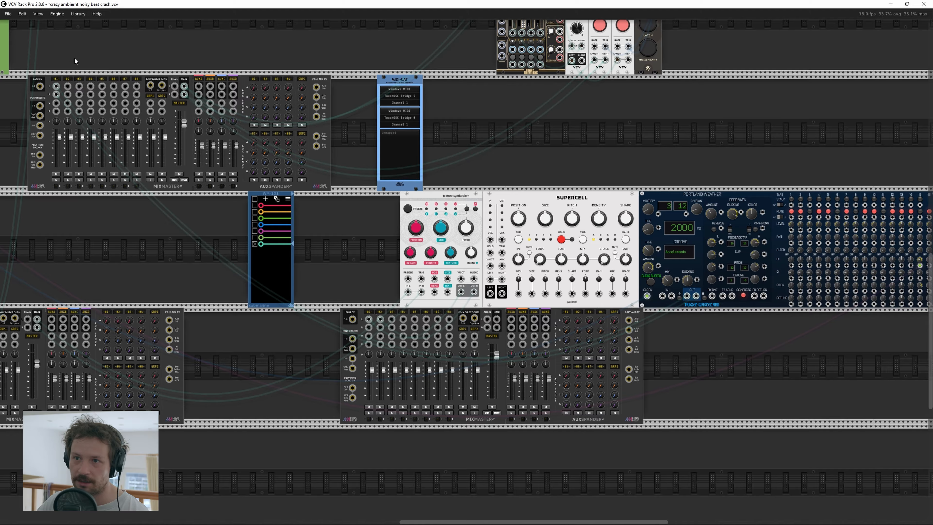
{"action": "left_click_drag", "start_coordinate": [23, 78], "coordinate": [137, 113]}
{"action": "scroll", "coordinate": [161, 141], "scroll_direction": "up", "scroll_amount": 2}
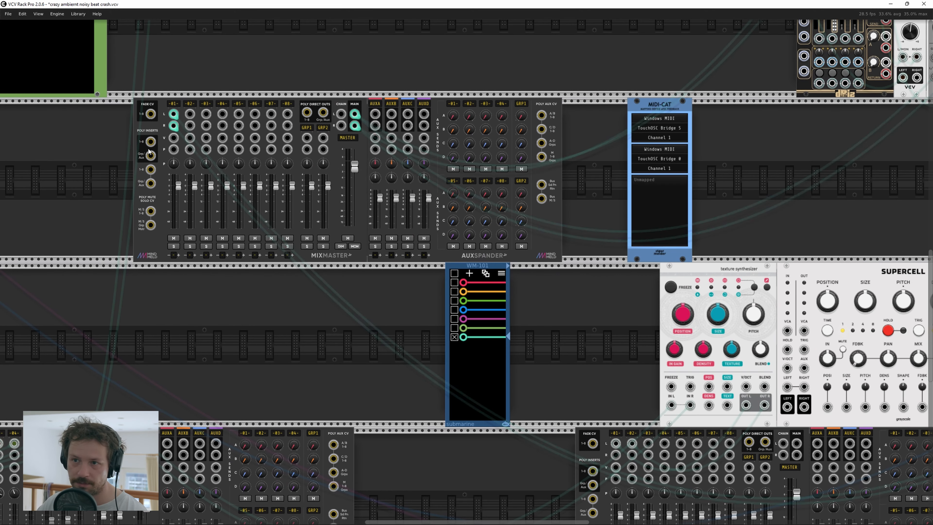
{"action": "left_click_drag", "start_coordinate": [447, 82], "coordinate": [276, 31]}
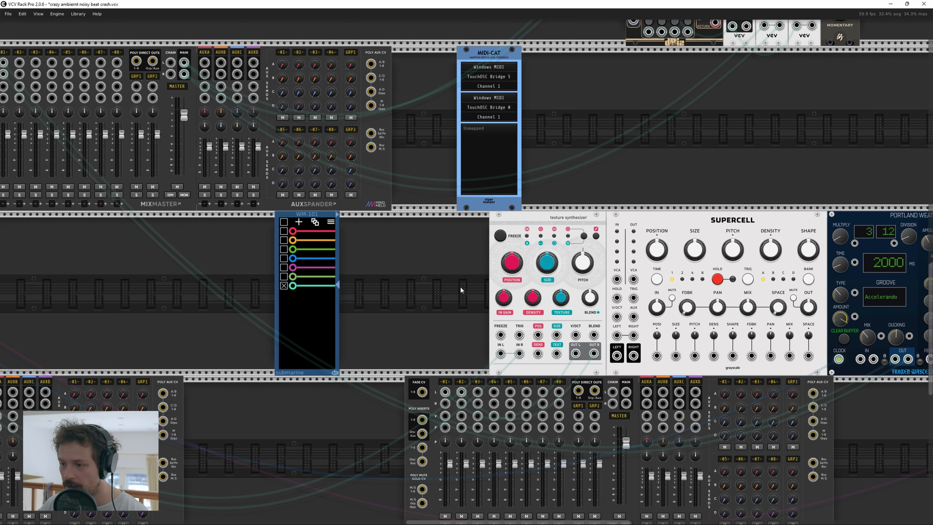
Step: Move Texture Synthesizer left, away from Supercell, to leave a gap between the two modules
{"action": "left_click_drag", "start_coordinate": [461, 290], "coordinate": [308, 210]}
{"action": "left_click_drag", "start_coordinate": [692, 354], "coordinate": [709, 318]}
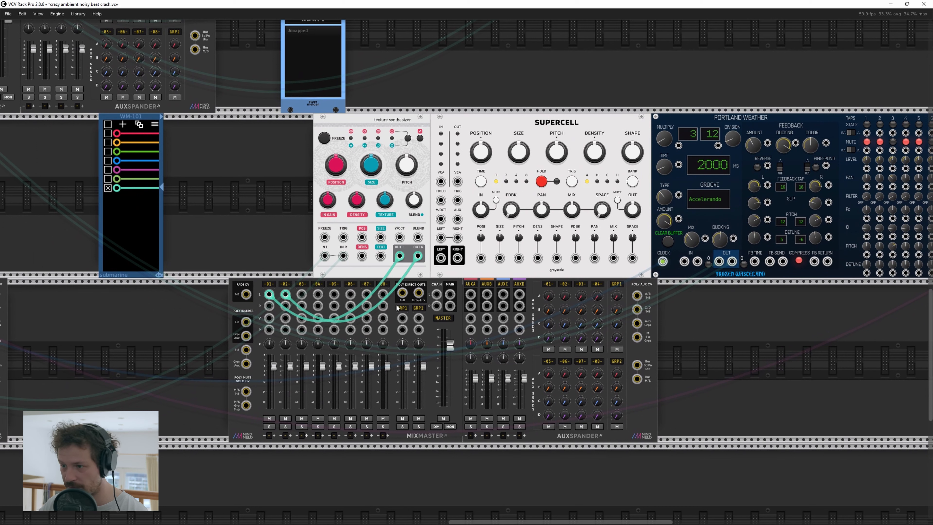
{"action": "left_click_drag", "start_coordinate": [369, 120], "coordinate": [245, 119]}
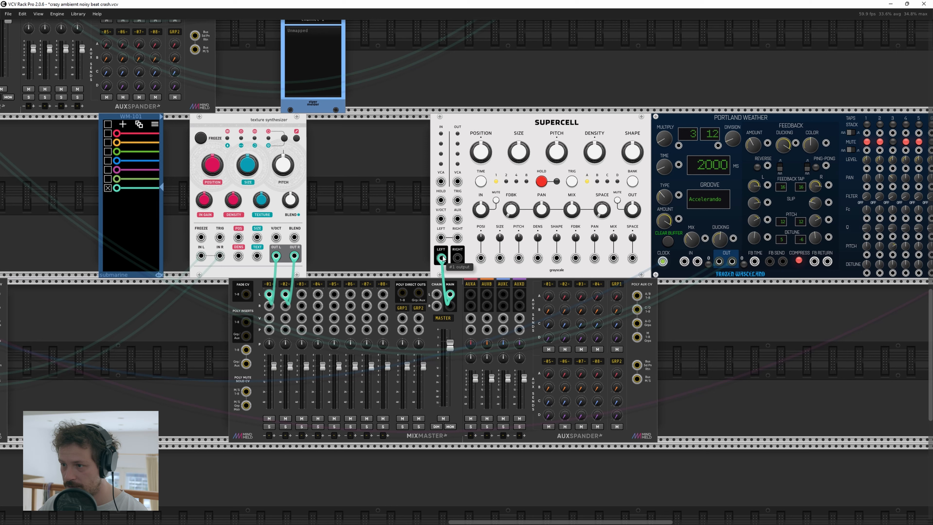
Step: Patch the main outputs of the MixMaster below Supercell into Supercell's inputs, and Supercell's outputs into Portland Weather's inputs
{"action": "left_click_drag", "start_coordinate": [457, 258], "coordinate": [450, 306]}
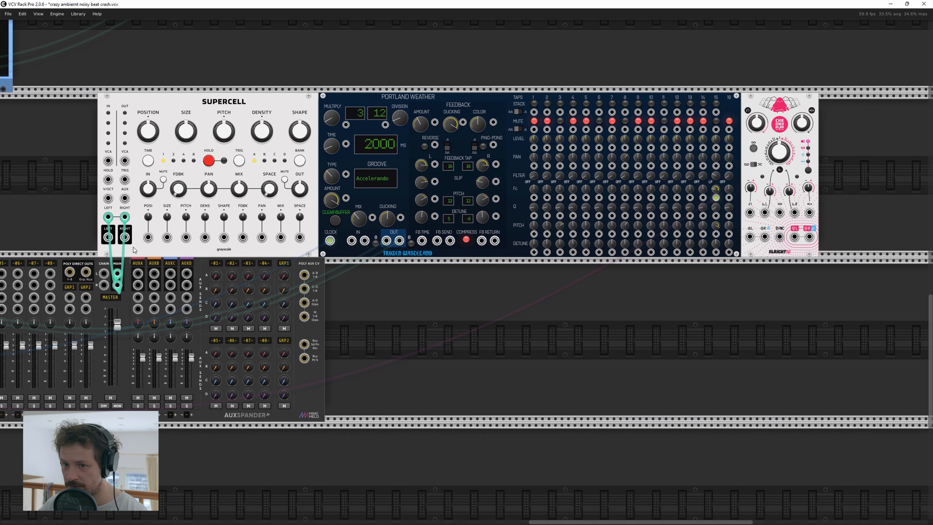
{"action": "mouse_move", "coordinate": [108, 237]}
{"action": "left_mouse_down"}
{"action": "mouse_move", "coordinate": [136, 280]}
{"action": "mouse_move", "coordinate": [358, 245]}
{"action": "mouse_move", "coordinate": [125, 238]}
{"action": "left_mouse_up"}
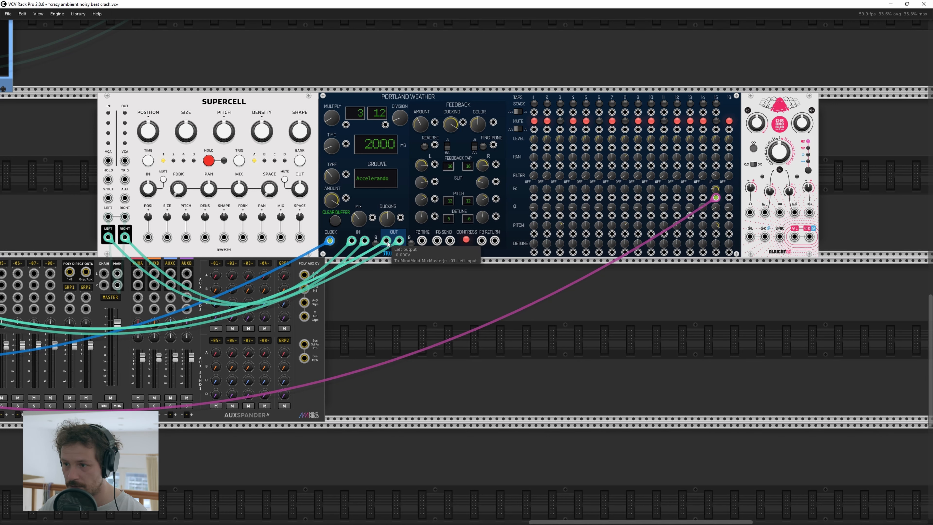
Step: Move the patched upper MixMaster and its AuxSpander down into the effects row, to the right of Chronoblob2
{"action": "left_click_drag", "start_coordinate": [387, 306], "coordinate": [793, 351]}
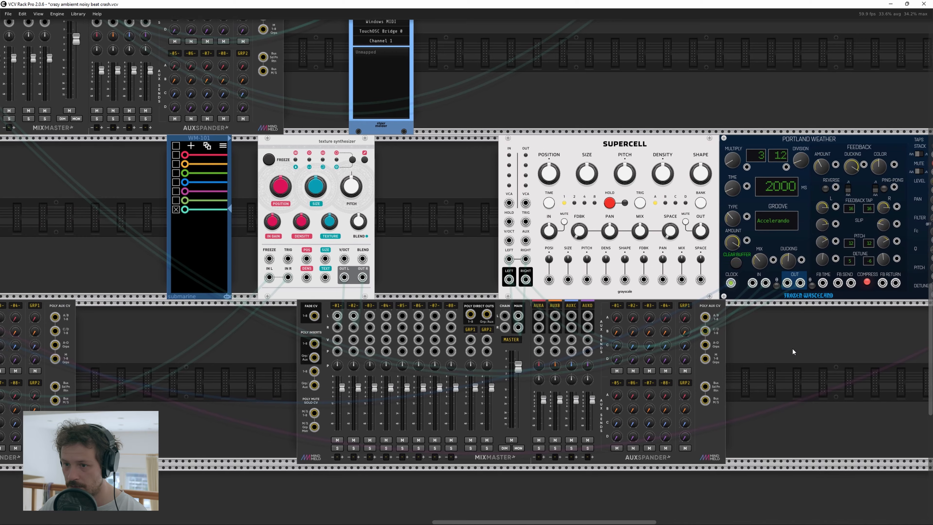
{"action": "left_click_drag", "start_coordinate": [0, 193], "coordinate": [330, 327]}
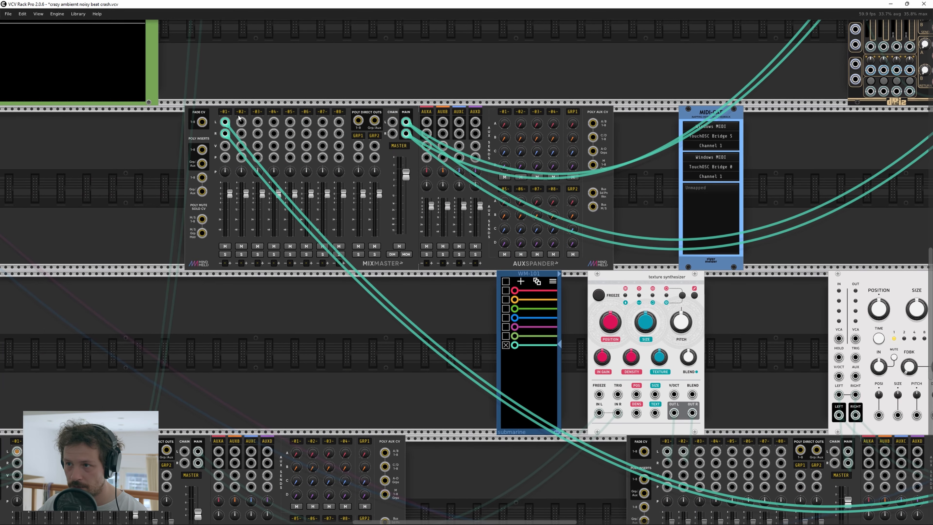
{"action": "left_click_drag", "start_coordinate": [344, 56], "coordinate": [755, 504]}
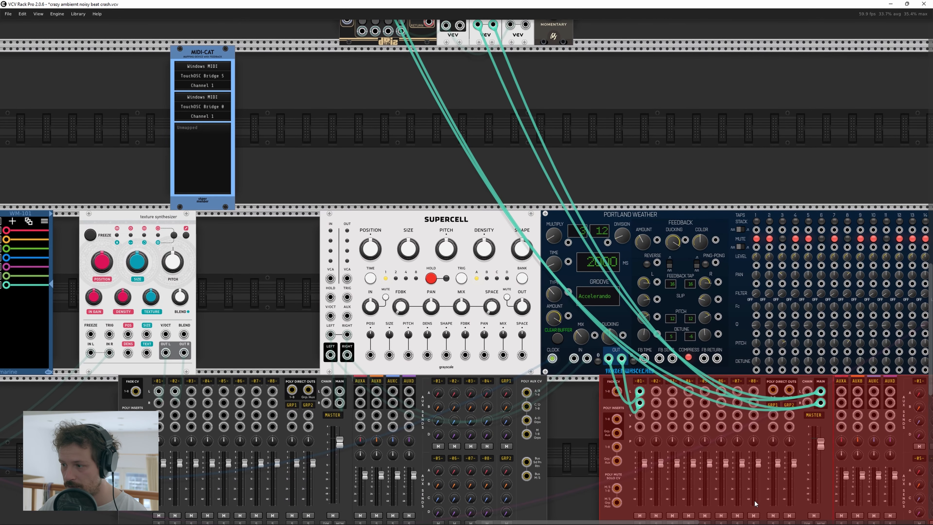
{"action": "left_click_drag", "start_coordinate": [578, 456], "coordinate": [519, 365]}
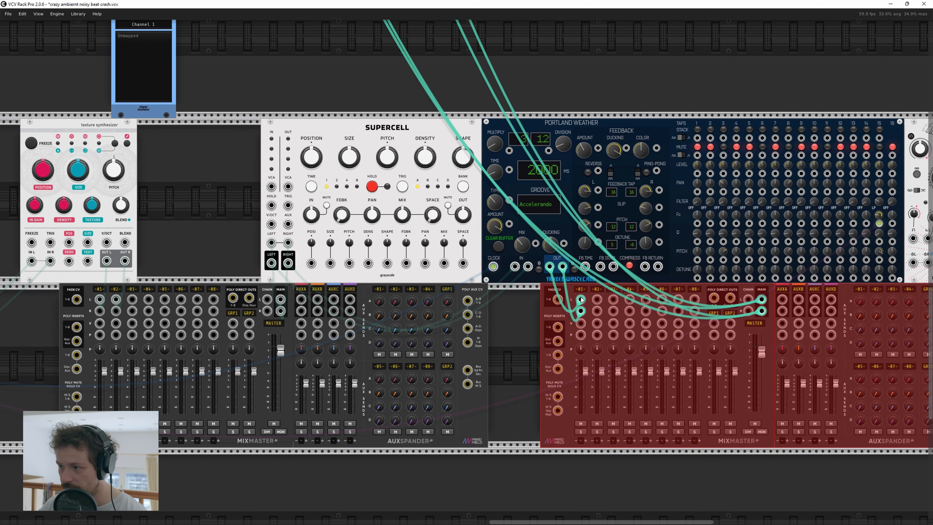
{"action": "left_click_drag", "start_coordinate": [581, 304], "coordinate": [895, 215]}
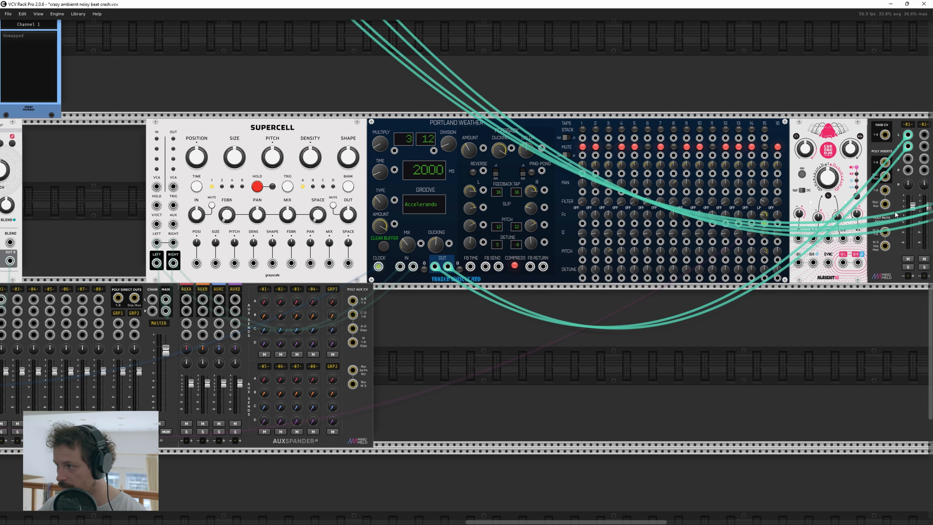
Step: Reroute Portland Weather's outputs into Chronoblob2's inputs and connect Chronoblob2's left and right outputs to channel 1 of the adjacent MixMaster
{"action": "left_click_drag", "start_coordinate": [908, 134], "coordinate": [799, 263]}
{"action": "left_click_drag", "start_coordinate": [908, 146], "coordinate": [858, 262]}
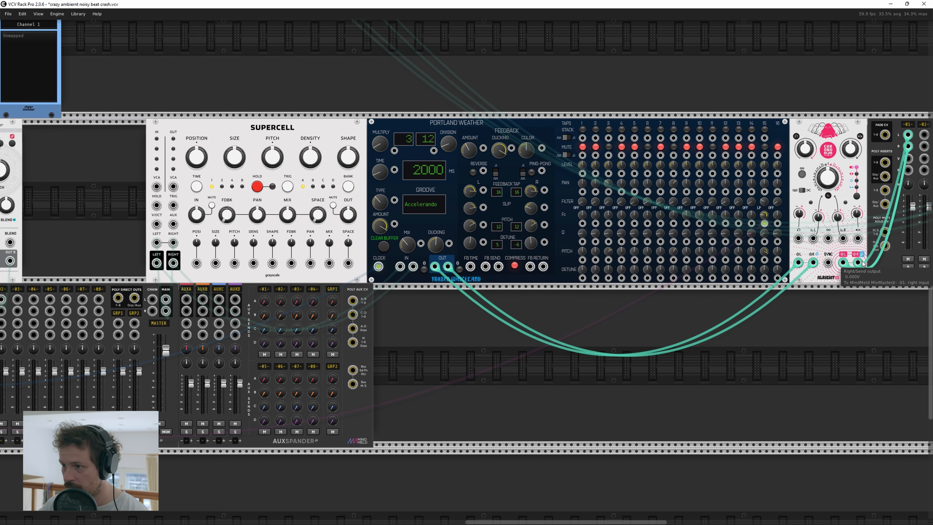
Step: Move that MixMaster and AuxSpander into the mixer row directly beneath Portland Weather
{"action": "scroll", "coordinate": [739, 374], "scroll_direction": "right", "scroll_amount": 5}
{"action": "scroll", "coordinate": [551, 375], "scroll_direction": "right", "scroll_amount": 1}
{"action": "left_click_drag", "start_coordinate": [797, 67], "coordinate": [928, 158]}
{"action": "left_click_drag", "start_coordinate": [798, 123], "coordinate": [332, 287]}
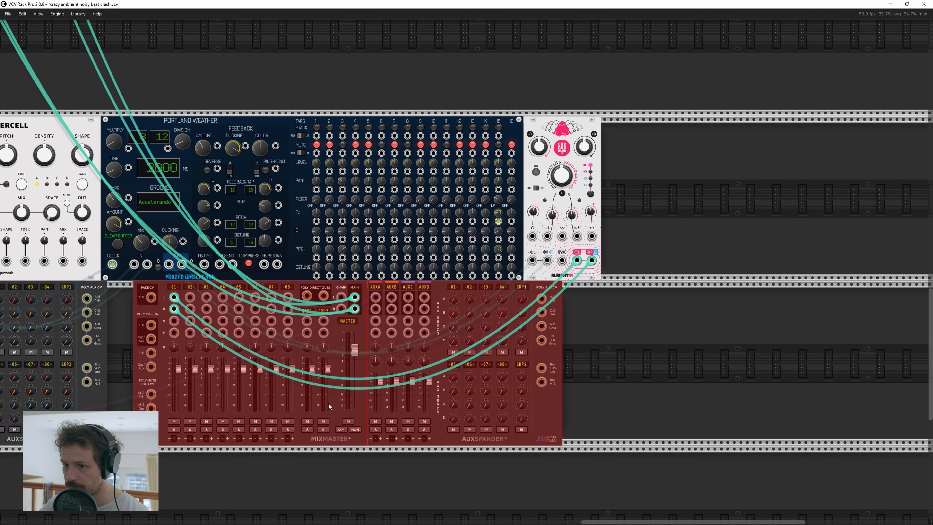
Step: Move the group holding the Audio, two REC and Triggers MKI modules down to the far right end of the mixer row
{"action": "scroll", "coordinate": [483, 327], "scroll_direction": "up", "scroll_amount": 5}
{"action": "scroll", "coordinate": [498, 303], "scroll_direction": "down", "scroll_amount": 3, "text": "ctrl"}
{"action": "left_click_drag", "start_coordinate": [563, 223], "coordinate": [241, 150]}
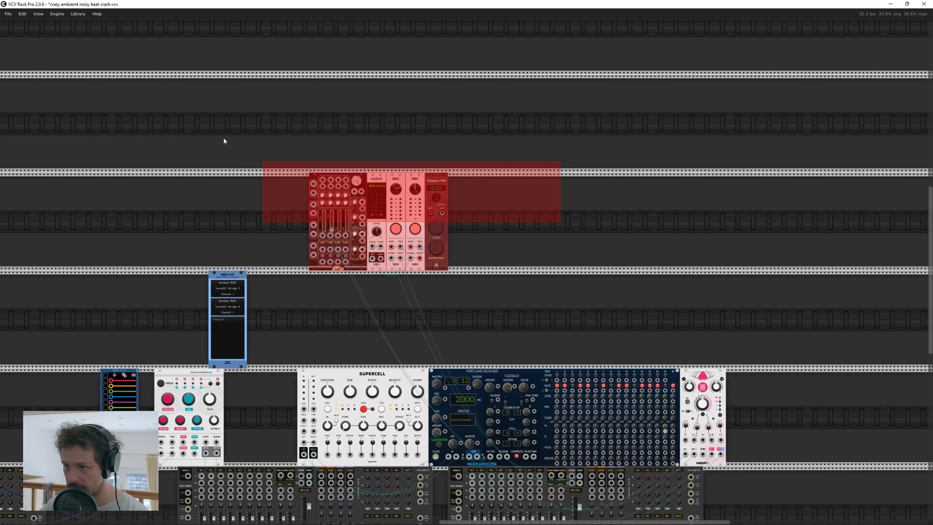
{"action": "left_click_drag", "start_coordinate": [310, 175], "coordinate": [880, 486]}
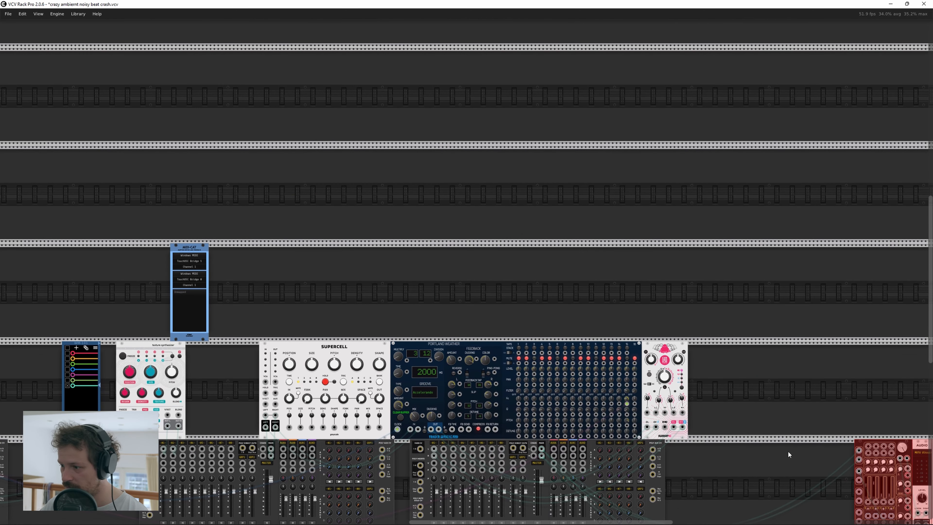
{"action": "scroll", "coordinate": [753, 219], "scroll_direction": "down", "scroll_amount": 5}
{"action": "scroll", "coordinate": [689, 343], "scroll_direction": "up", "scroll_amount": 4, "text": "ctrl"}
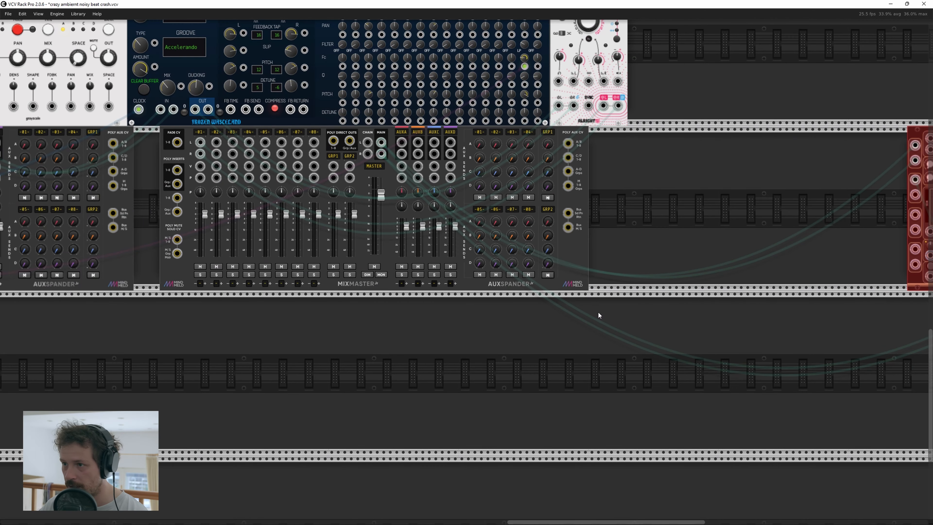
Step: Move Texture Synthesizer right until it sits directly against Supercell
{"action": "scroll", "coordinate": [597, 311], "scroll_direction": "down", "scroll_amount": 2, "text": "ctrl"}
{"action": "left_click_drag", "start_coordinate": [277, 404], "coordinate": [353, 445]}
{"action": "left_click_drag", "start_coordinate": [71, 111], "coordinate": [159, 112]}
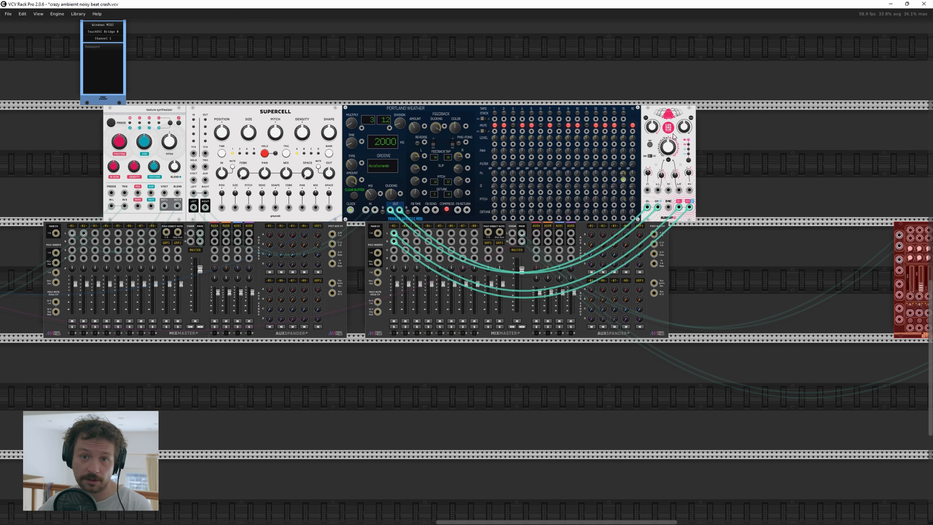
Step: Add Super Echo and a second Chronoblob2 from the Delay modules above the effects row
{"action": "right_click", "coordinate": [456, 54]}
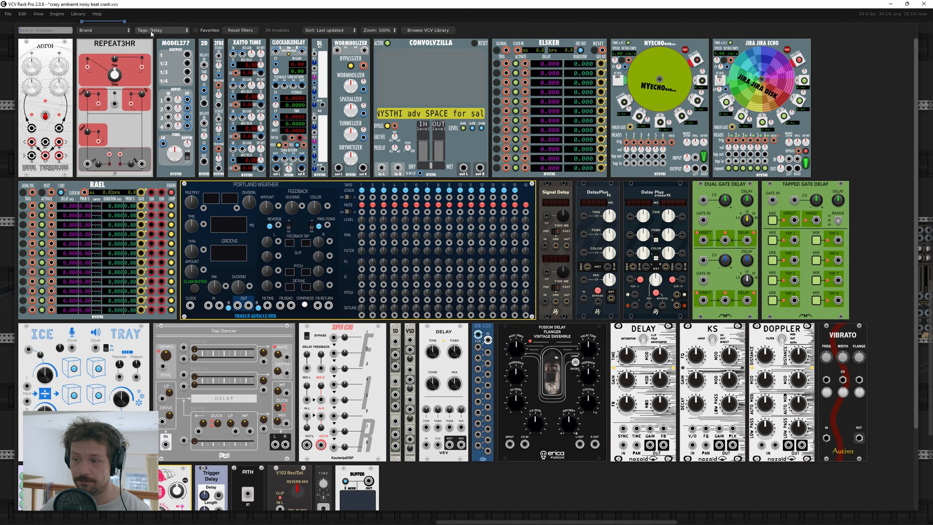
{"action": "scroll", "coordinate": [409, 336], "scroll_direction": "down", "scroll_amount": 4}
{"action": "left_click", "coordinate": [334, 271]}
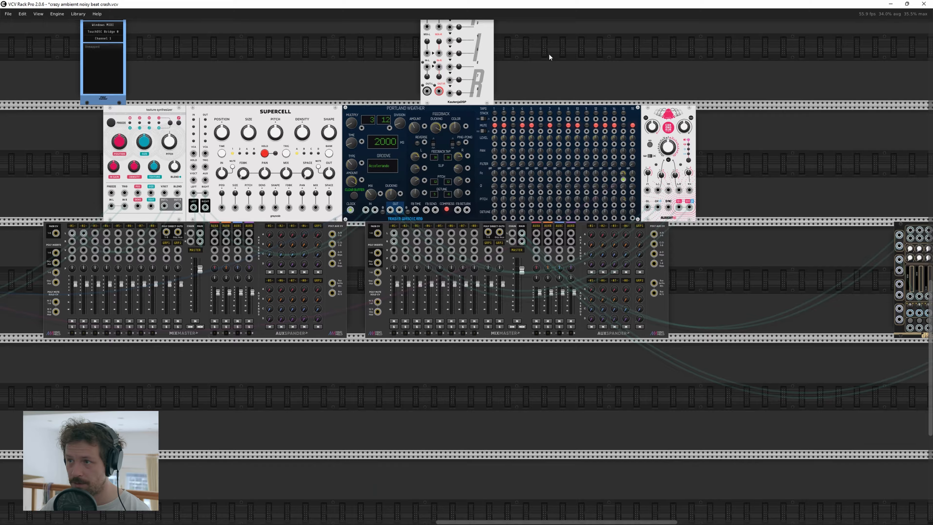
{"action": "right_click", "coordinate": [550, 56]}
{"action": "left_click", "coordinate": [361, 335]}
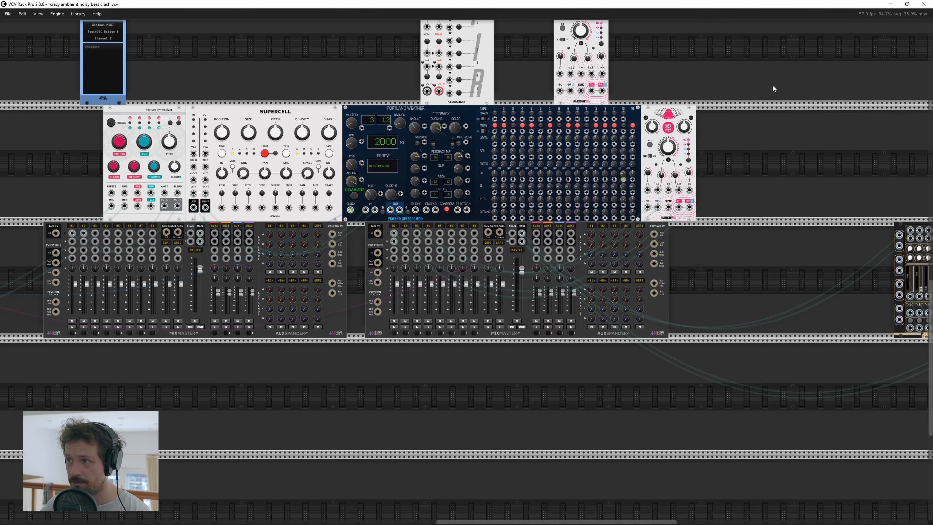
Step: Move Super Echo and the second Chronoblob2 side by side into the right end of the effects row, near the output modules
{"action": "left_click_drag", "start_coordinate": [773, 87], "coordinate": [660, 236]}
{"action": "left_click_drag", "start_coordinate": [500, 165], "coordinate": [429, 173]}
{"action": "left_click_drag", "start_coordinate": [330, 137], "coordinate": [463, 192]}
{"action": "left_click_drag", "start_coordinate": [403, 161], "coordinate": [790, 278]}
{"action": "left_click_drag", "start_coordinate": [724, 407], "coordinate": [560, 294]}
{"action": "left_click", "coordinate": [560, 267]}
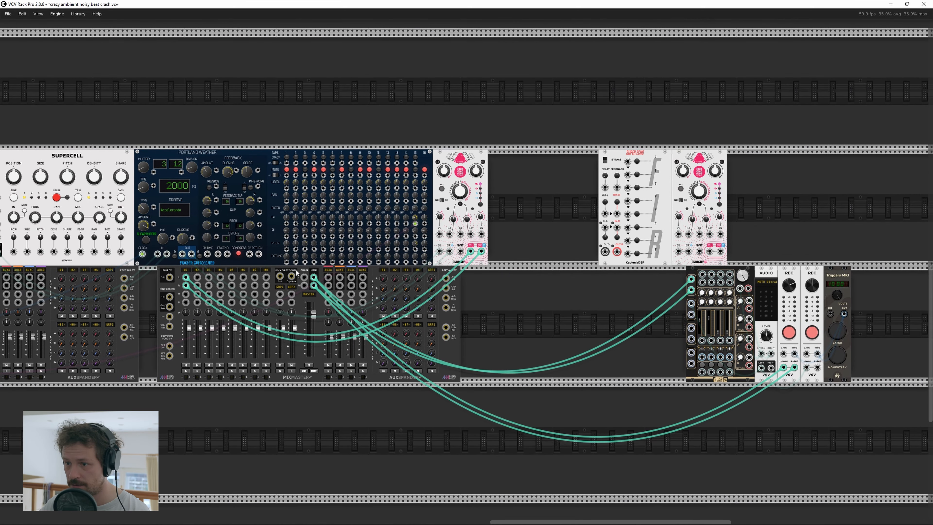
Step: Connect the last MixMaster's AUX A sends to Super Echo's inputs, and Super Echo's outputs to the second Chronoblob2's inputs
{"action": "left_click_drag", "start_coordinate": [328, 278], "coordinate": [605, 227]}
{"action": "left_click_drag", "start_coordinate": [617, 227], "coordinate": [328, 286]}
{"action": "left_click_drag", "start_coordinate": [605, 252], "coordinate": [678, 253]}
{"action": "left_click_drag", "start_coordinate": [688, 252], "coordinate": [688, 255]}
{"action": "left_click_drag", "start_coordinate": [618, 261], "coordinate": [617, 252]}
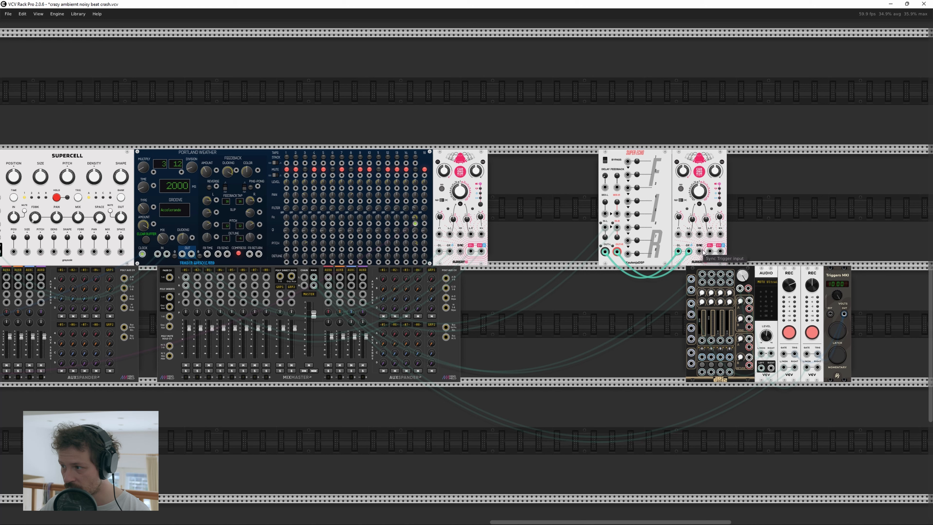
Step: Connect the second Chronoblob2's left and right outputs to channel 8 of the last MixMaster
{"action": "left_click_drag", "start_coordinate": [711, 252], "coordinate": [267, 286]}
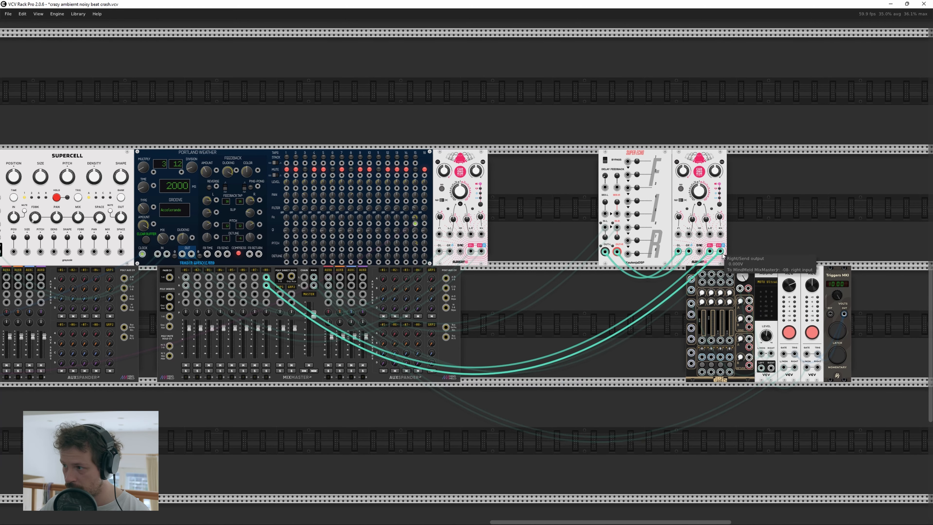
{"action": "left_click_drag", "start_coordinate": [535, 341], "coordinate": [581, 328]}
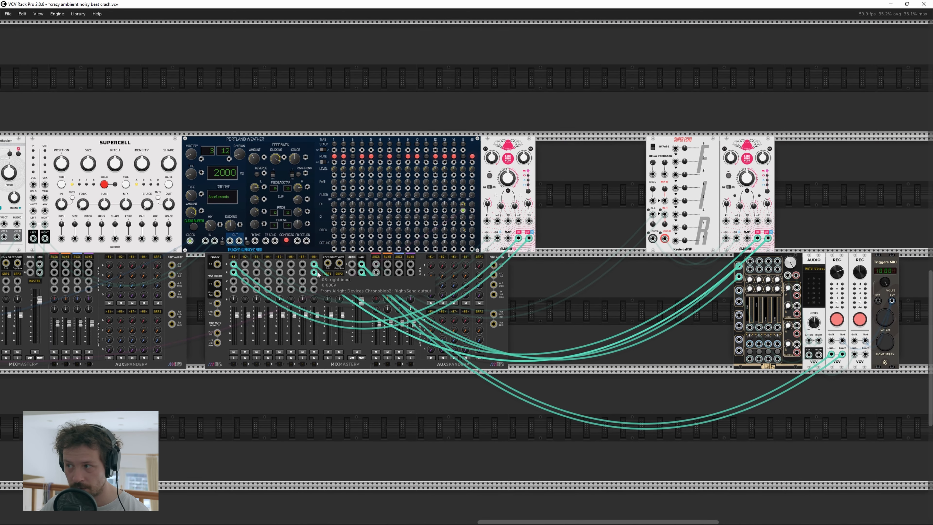
Step: Filter the module library by the Reverb tag and add Plateau and the orange Reverb module
{"action": "left_click_drag", "start_coordinate": [595, 254], "coordinate": [624, 277]}
{"action": "right_click", "coordinate": [560, 96]}
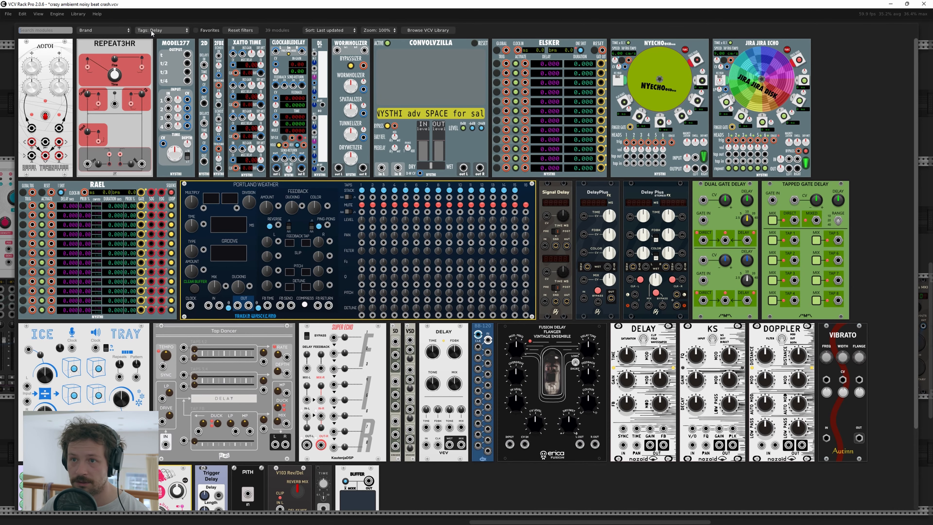
{"action": "left_click", "coordinate": [162, 30]}
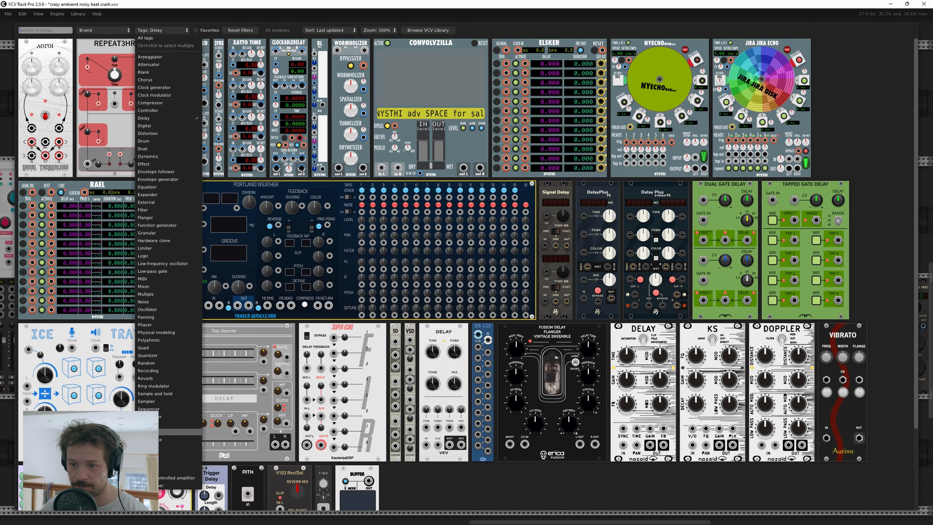
{"action": "left_click", "coordinate": [154, 379]}
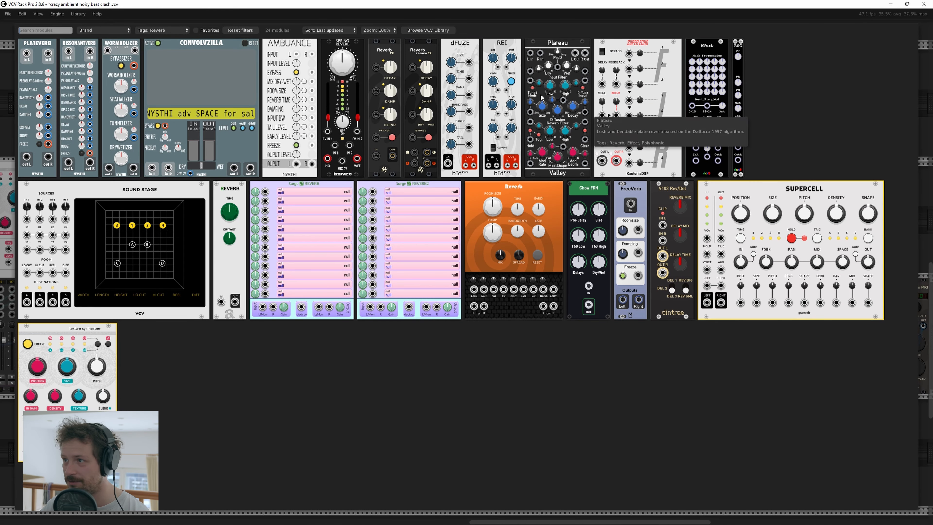
{"action": "left_click_drag", "start_coordinate": [574, 85], "coordinate": [572, 85]}
{"action": "right_click", "coordinate": [605, 144]}
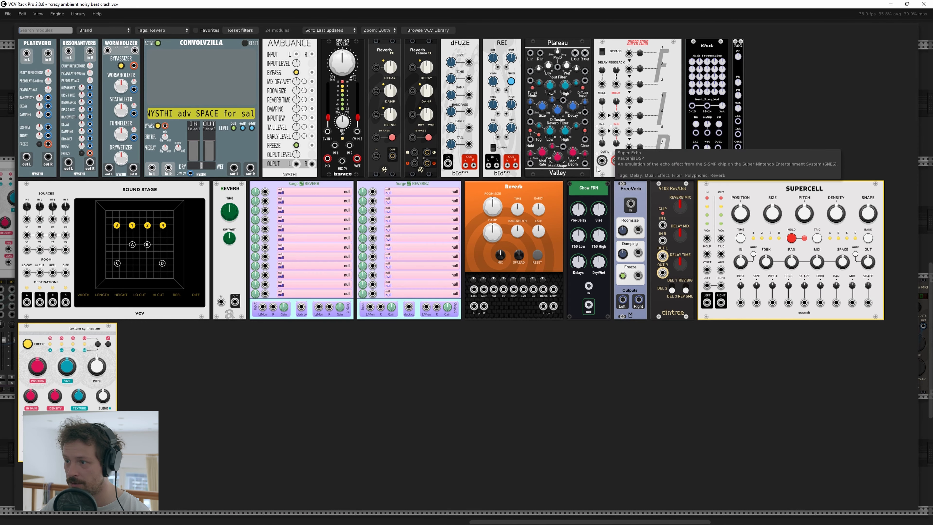
{"action": "left_click", "coordinate": [529, 190]}
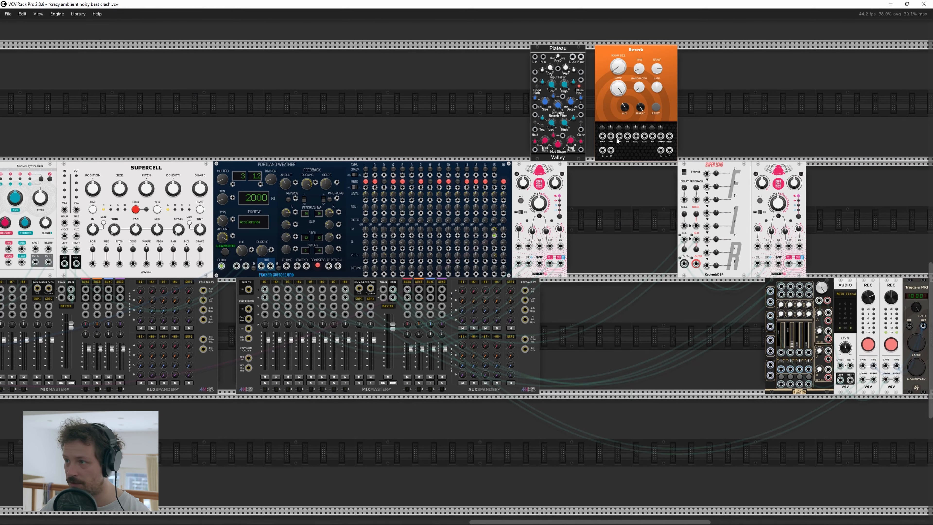
Step: Place Plateau and the orange Reverb side by side directly above Super Echo and the second Chronoblob2
{"action": "left_click_drag", "start_coordinate": [579, 52], "coordinate": [588, 52]}
{"action": "left_click_drag", "start_coordinate": [734, 40], "coordinate": [703, 125]}
{"action": "left_click", "coordinate": [630, 127]}
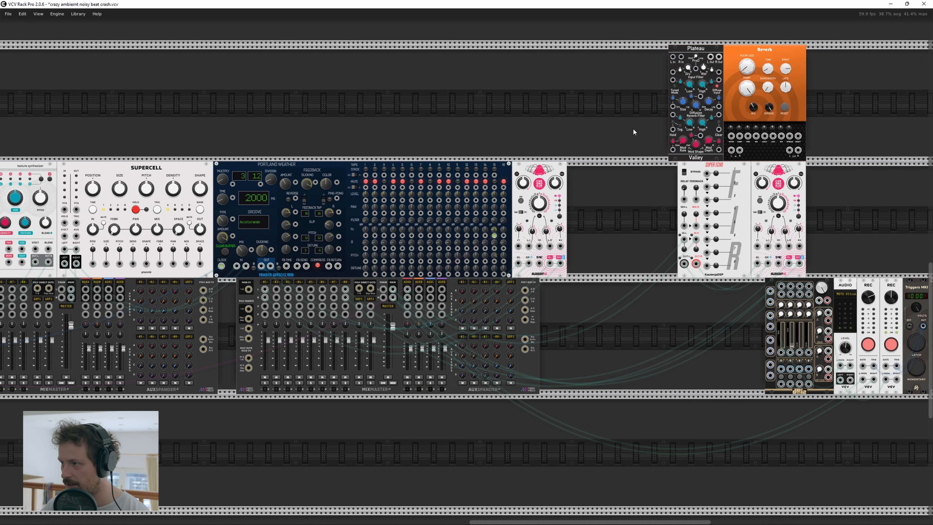
Step: Connect the last MixMaster's AUX B sends to Plateau's inputs and patch the orange Reverb's input and output jacks
{"action": "mouse_move", "coordinate": [672, 58]}
{"action": "left_mouse_down"}
{"action": "mouse_move", "coordinate": [419, 290]}
{"action": "mouse_move", "coordinate": [685, 57]}
{"action": "mouse_move", "coordinate": [566, 257]}
{"action": "mouse_move", "coordinate": [419, 307]}
{"action": "left_mouse_up"}
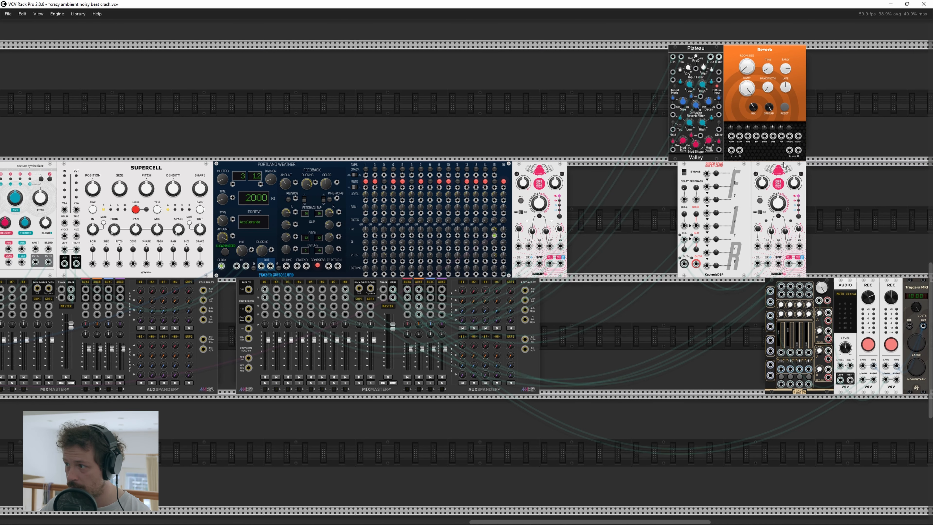
{"action": "mouse_move", "coordinate": [731, 149]}
{"action": "left_mouse_down"}
{"action": "mouse_move", "coordinate": [417, 320]}
{"action": "mouse_move", "coordinate": [430, 292]}
{"action": "mouse_move", "coordinate": [584, 270]}
{"action": "mouse_move", "coordinate": [657, 274]}
{"action": "mouse_move", "coordinate": [740, 151]}
{"action": "mouse_move", "coordinate": [562, 285]}
{"action": "mouse_move", "coordinate": [432, 314]}
{"action": "mouse_move", "coordinate": [798, 151]}
{"action": "left_mouse_up"}
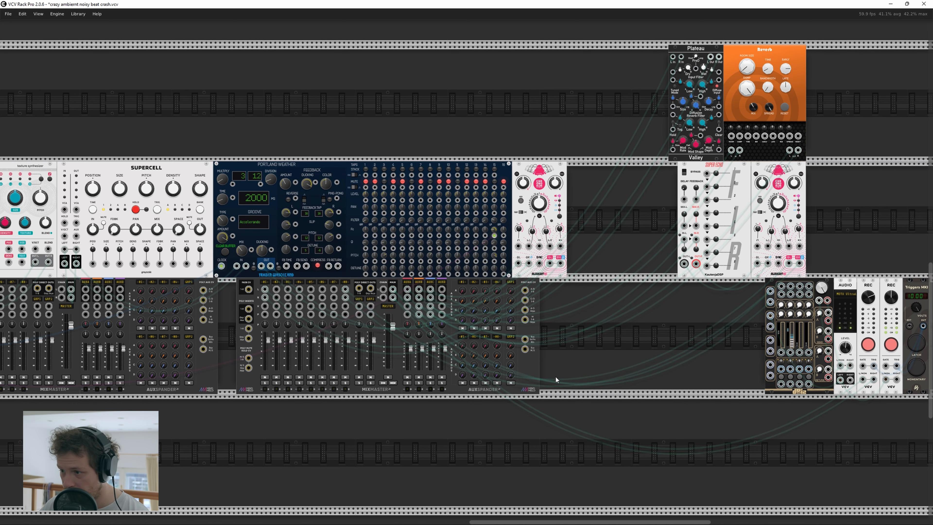
Step: Move the MIDI-CAT module along its row so that it sits above Supercell
{"action": "scroll", "coordinate": [555, 380], "scroll_direction": "up", "scroll_amount": 5}
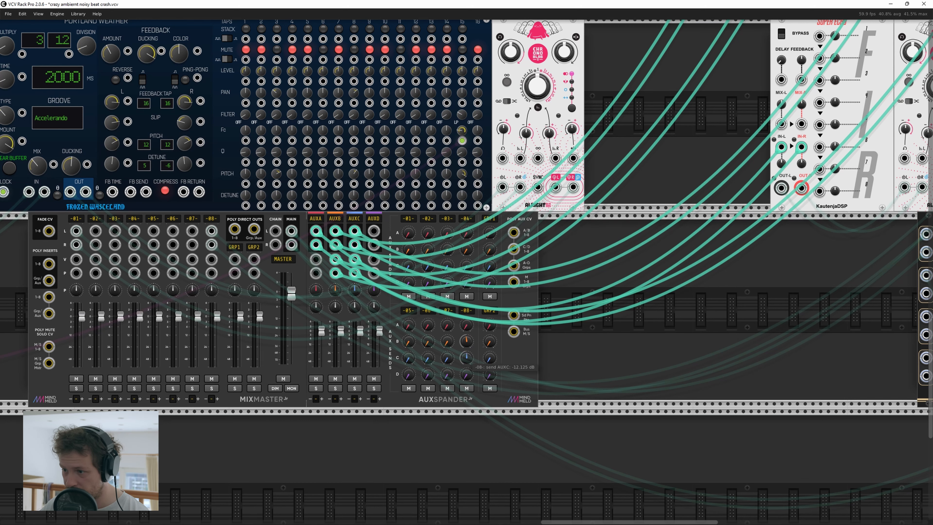
{"action": "scroll", "coordinate": [582, 335], "scroll_direction": "down", "scroll_amount": 5}
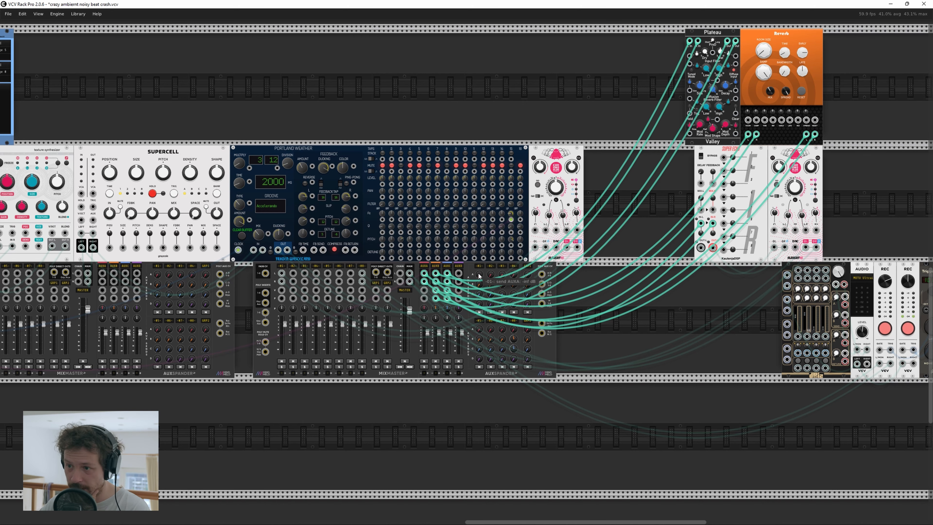
{"action": "scroll", "coordinate": [414, 441], "scroll_direction": "left", "scroll_amount": 8}
{"action": "scroll", "coordinate": [451, 440], "scroll_direction": "right", "scroll_amount": 4}
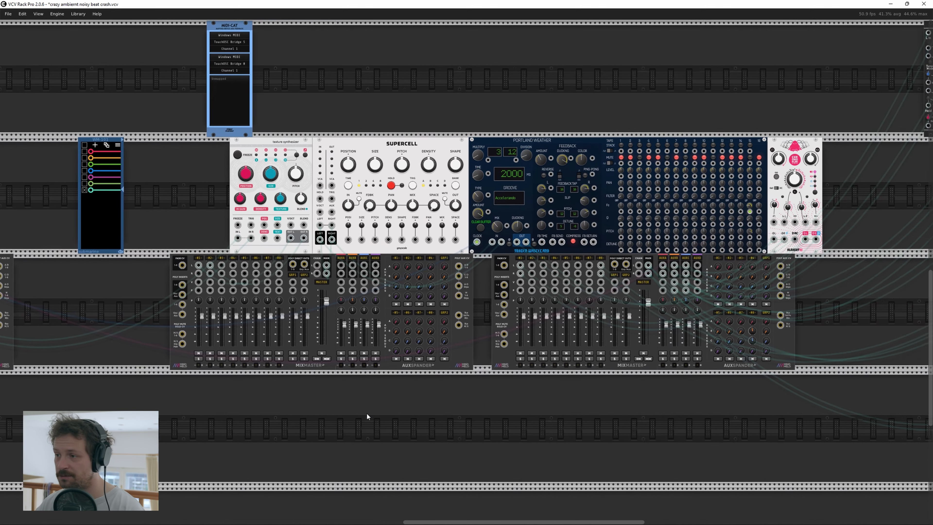
{"action": "left_click_drag", "start_coordinate": [445, 422], "coordinate": [389, 435]}
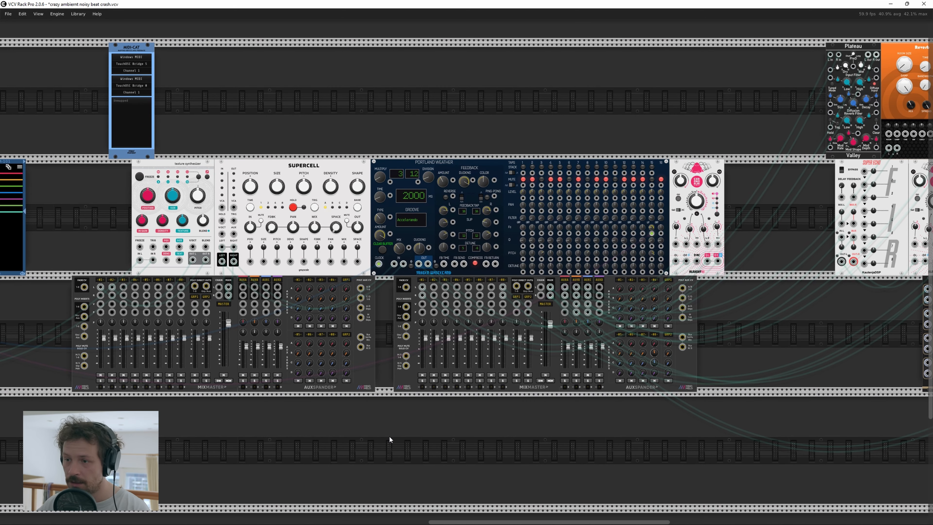
{"action": "left_click_drag", "start_coordinate": [122, 45], "coordinate": [307, 79]}
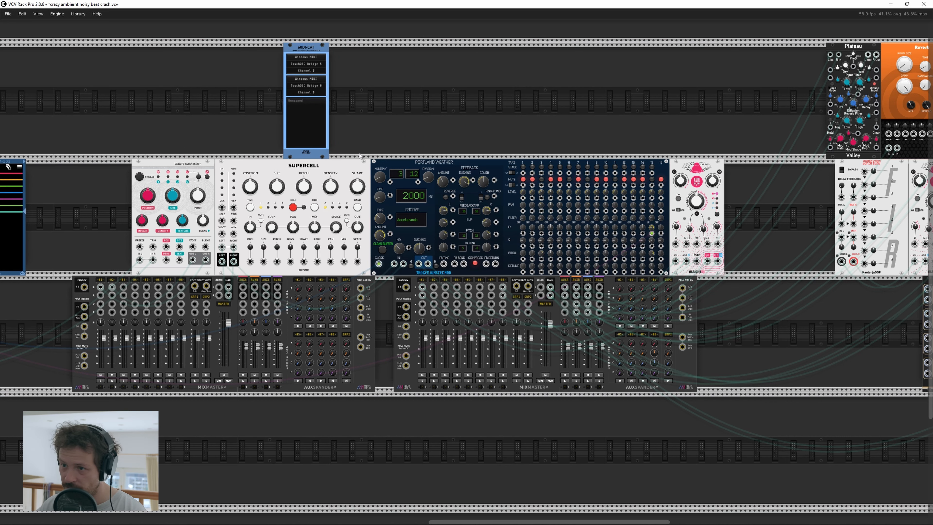
Step: Examine the MixMaster chain with its insert effects and the delays and reverbs patched to the last mixer's aux sends
{"action": "left_click_drag", "start_coordinate": [749, 203], "coordinate": [602, 188]}
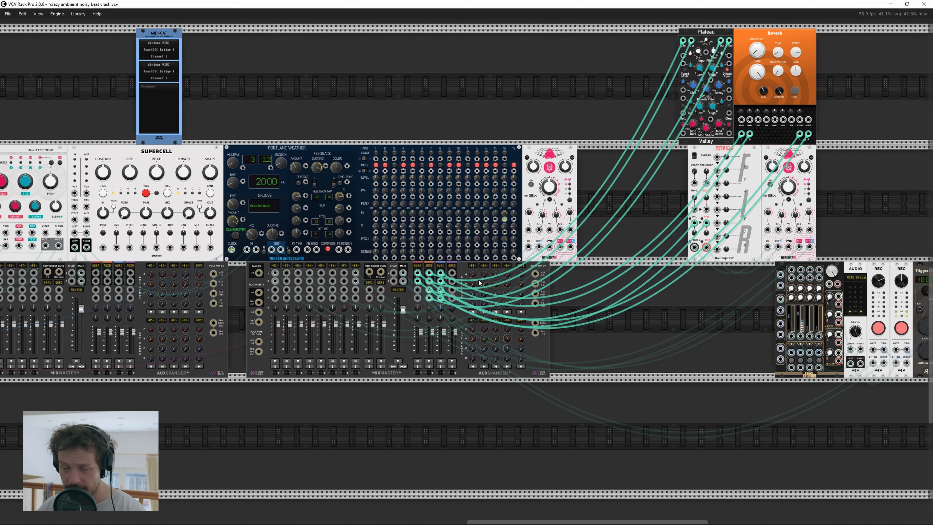
{"action": "mouse_move", "coordinate": [261, 94]}
{"action": "left_mouse_down"}
{"action": "mouse_move", "coordinate": [701, 139]}
{"action": "mouse_move", "coordinate": [721, 129]}
{"action": "left_mouse_up"}
{"action": "left_click_drag", "start_coordinate": [145, 157], "coordinate": [493, 133]}
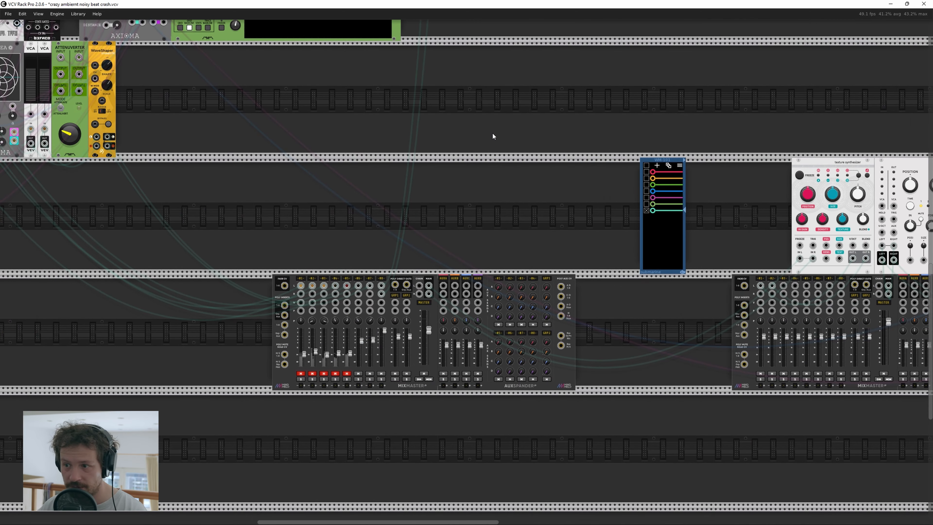
{"action": "scroll", "coordinate": [493, 133], "scroll_direction": "down", "scroll_amount": 3}
{"action": "mouse_move", "coordinate": [503, 124]}
{"action": "left_mouse_down"}
{"action": "mouse_move", "coordinate": [276, 170]}
{"action": "mouse_move", "coordinate": [221, 167]}
{"action": "left_mouse_up"}
{"action": "left_click_drag", "start_coordinate": [312, 168], "coordinate": [190, 161]}
{"action": "scroll", "coordinate": [627, 393], "scroll_direction": "up", "scroll_amount": 3}
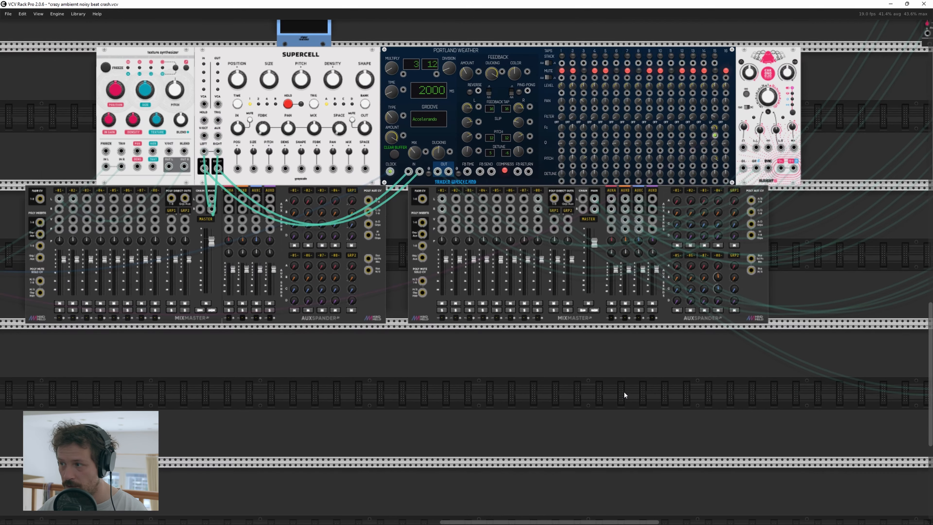
{"action": "left_click_drag", "start_coordinate": [709, 368], "coordinate": [657, 430]}
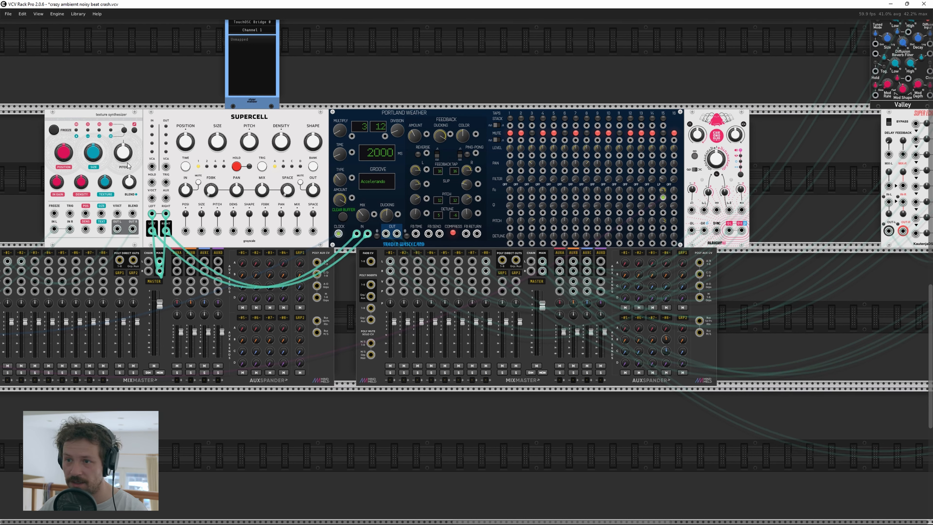
{"action": "left_click_drag", "start_coordinate": [775, 154], "coordinate": [677, 212]}
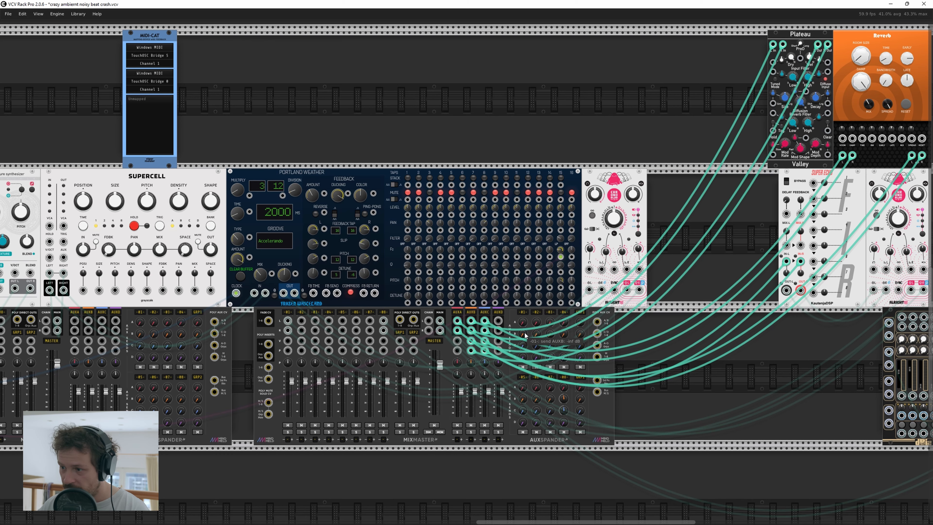
{"action": "left_click_drag", "start_coordinate": [410, 459], "coordinate": [497, 436]}
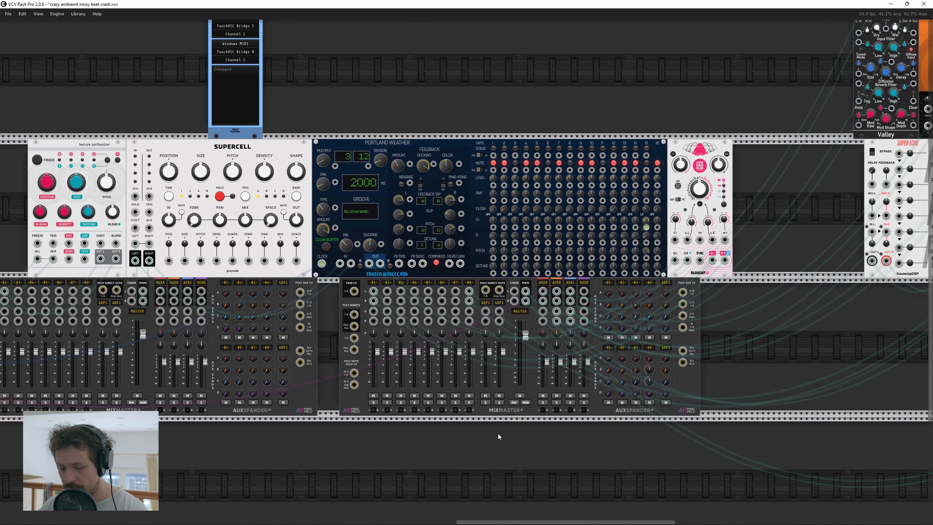
Step: Switch to TouchOSC and create seven 150 by 150 radials along the layout's upper edge, in groups of four and three
{"action": "key", "text": "alt+Tab"}
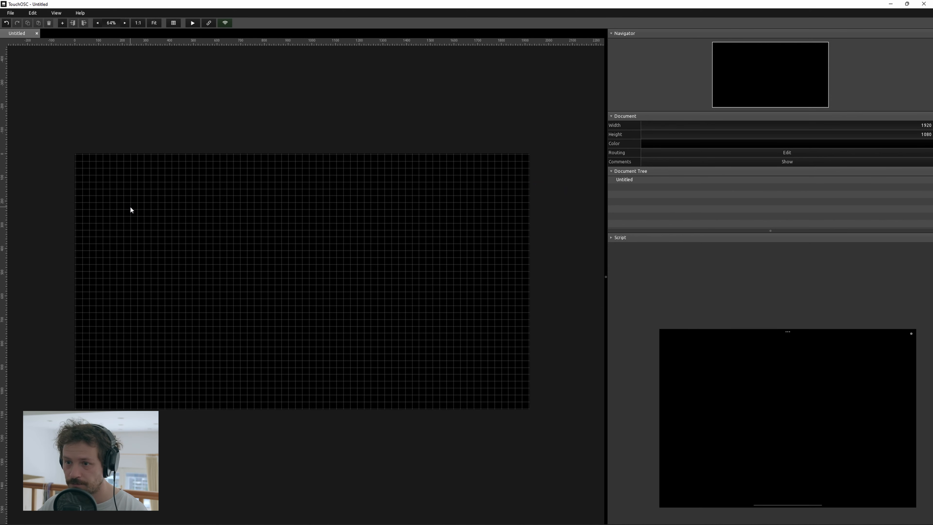
{"action": "right_click", "coordinate": [130, 207]}
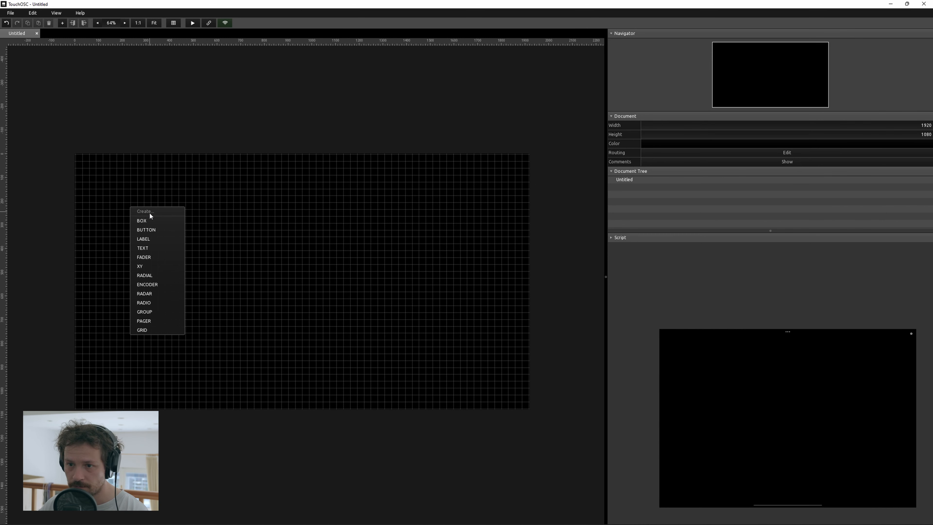
{"action": "left_click", "coordinate": [154, 276]}
{"action": "left_click_drag", "start_coordinate": [156, 223], "coordinate": [163, 184]}
{"action": "left_click_drag", "start_coordinate": [106, 180], "coordinate": [413, 182]}
{"action": "left_click", "coordinate": [319, 240]}
{"action": "left_click", "coordinate": [113, 174]}
{"action": "scroll", "coordinate": [735, 330], "scroll_direction": "down", "scroll_amount": 5}
{"action": "left_click", "coordinate": [497, 174]}
Step: Add a vertical fader just before the group of three radials and colour all the controls white
{"action": "right_click", "coordinate": [242, 233]}
{"action": "left_click", "coordinate": [253, 284]}
{"action": "left_click_drag", "start_coordinate": [253, 290], "coordinate": [378, 218]}
{"action": "left_click_drag", "start_coordinate": [84, 159], "coordinate": [522, 236]}
{"action": "left_click", "coordinate": [734, 310]}
{"action": "left_click", "coordinate": [661, 367]}
Step: Create a label about 159 by 29 and place it under the first radial
{"action": "right_click", "coordinate": [308, 260]}
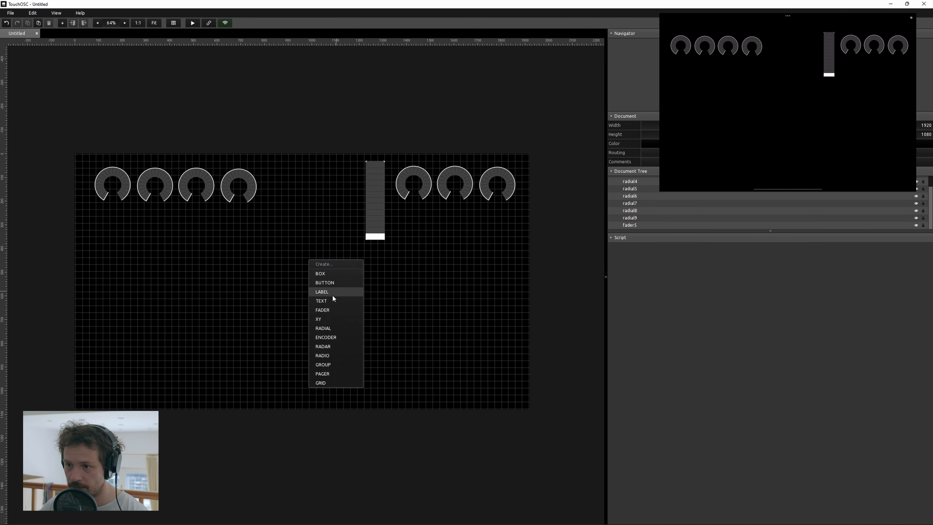
{"action": "left_click", "coordinate": [331, 293]}
{"action": "left_click_drag", "start_coordinate": [324, 262], "coordinate": [107, 212]}
{"action": "left_click", "coordinate": [634, 479]}
{"action": "scroll", "coordinate": [639, 478], "scroll_direction": "down", "scroll_amount": 2}
{"action": "left_click", "coordinate": [112, 176]}
{"action": "scroll", "coordinate": [703, 396], "scroll_direction": "down", "scroll_amount": 5}
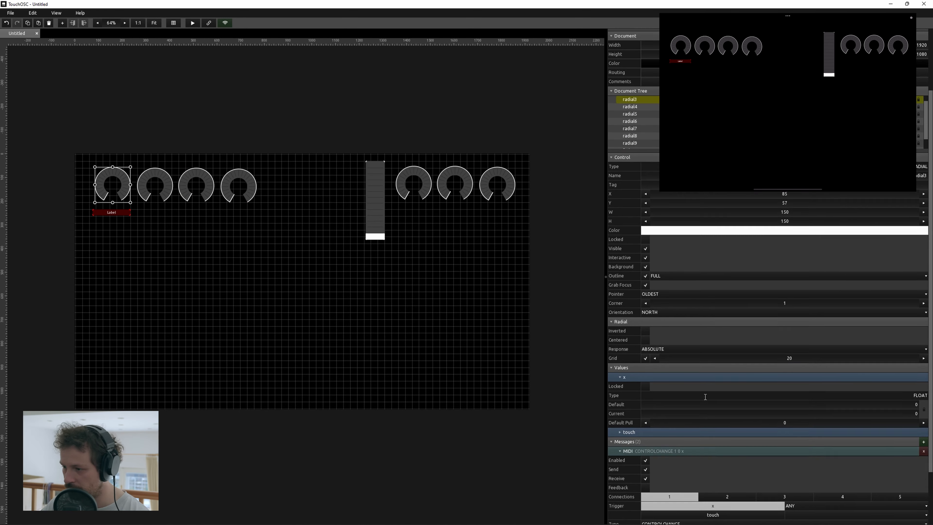
{"action": "left_click", "coordinate": [112, 213]}
{"action": "left_click_drag", "start_coordinate": [112, 215], "coordinate": [112, 216]}
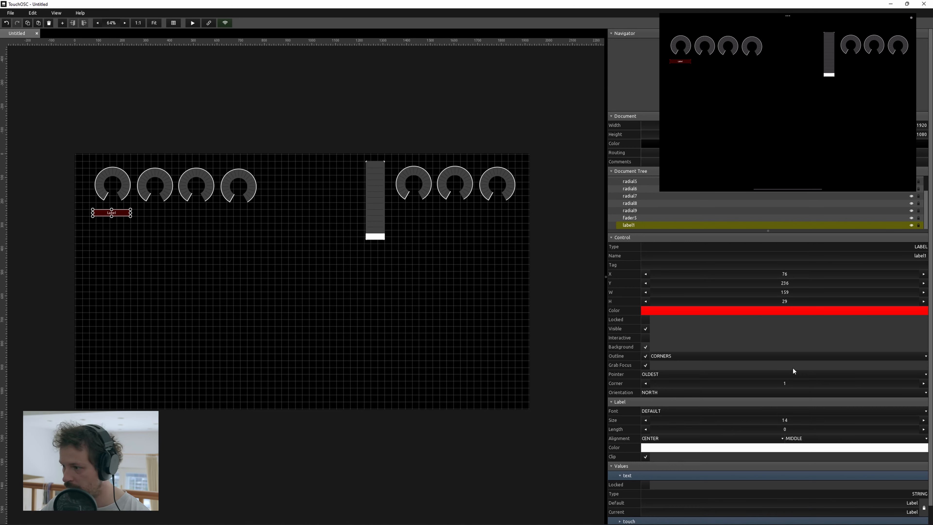
Step: Set the label's font size to 20 and its text to "clouds"
{"action": "left_click", "coordinate": [785, 420]}
{"action": "type", "text": "18"}
{"action": "scroll", "coordinate": [784, 441], "scroll_direction": "down", "scroll_amount": 1}
{"action": "double_click", "coordinate": [912, 504]}
{"action": "type", "text": "clouds"}
Step: Label the remaining controls supercell, portland, chronoblob, final vol before fx, delay send, reverb 1 send and reverb 2 send, and colour all labels white
{"action": "left_click", "coordinate": [237, 338]}
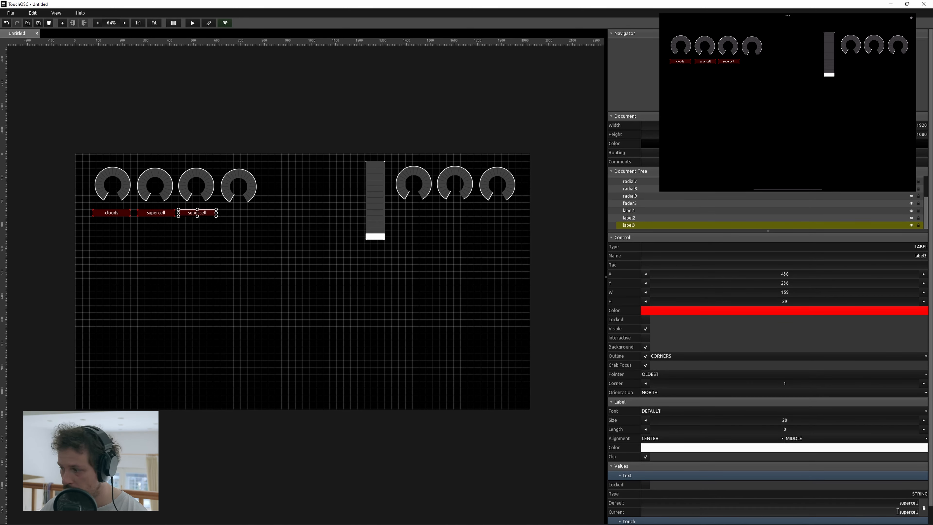
{"action": "left_click", "coordinate": [201, 230]}
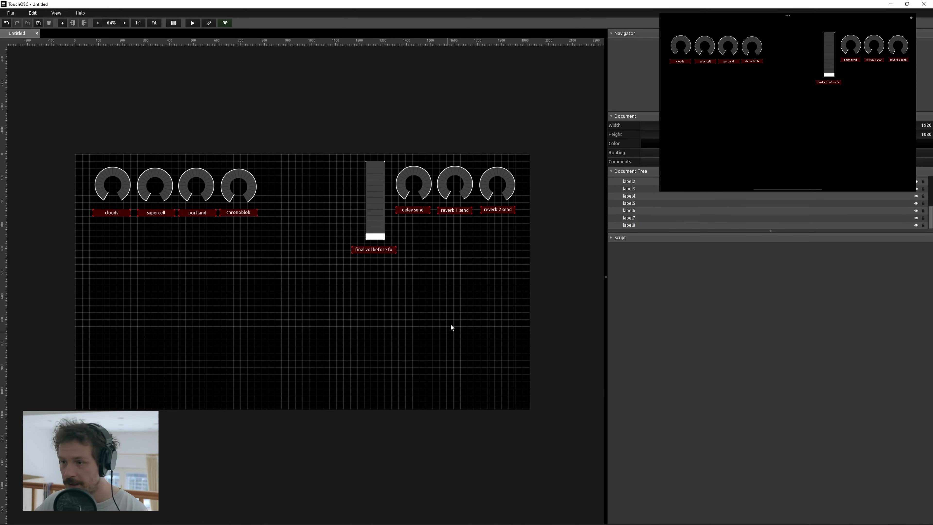
{"action": "key", "text": "ctrl+a"}
{"action": "left_click", "coordinate": [756, 310]}
{"action": "left_click", "coordinate": [593, 515]}
Step: Switch to VCV Rack and map texture synthesizer Blend, Supercell Mix, Portland Weather Mix and Chronoblob2 Dry/Wet to cc00 through cc03 in MIDI-CAT
{"action": "left_click", "coordinate": [237, 106]}
{"action": "left_click", "coordinate": [115, 248]}
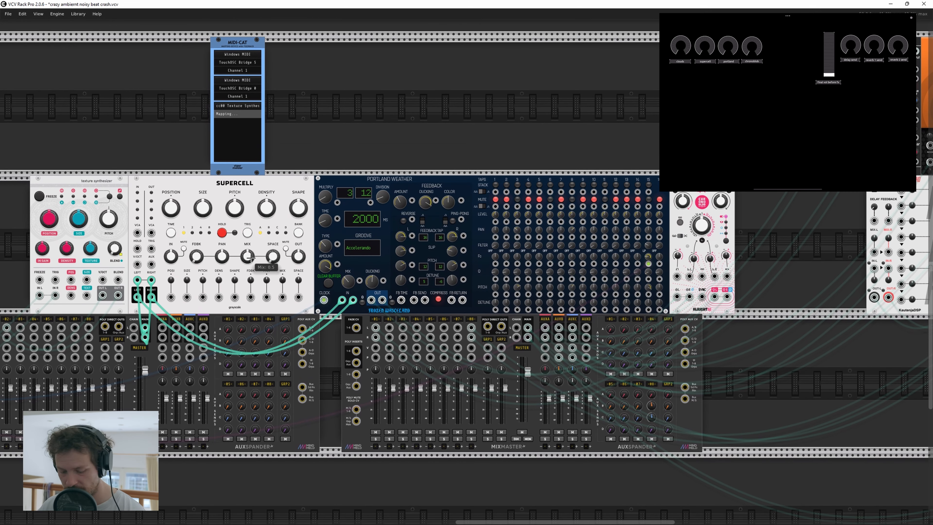
{"action": "left_click", "coordinate": [246, 256]}
{"action": "left_click", "coordinate": [349, 281]}
{"action": "left_click", "coordinate": [721, 202]}
Step: Map the last MixMaster's channel 1 level to cc07 and its channel 1 aux sends A, B and C to cc04, cc05 and cc06
{"action": "scroll", "coordinate": [720, 210], "scroll_direction": "right", "scroll_amount": 4}
{"action": "scroll", "coordinate": [720, 210], "scroll_direction": "down", "scroll_amount": 2}
{"action": "left_click", "coordinate": [240, 336]}
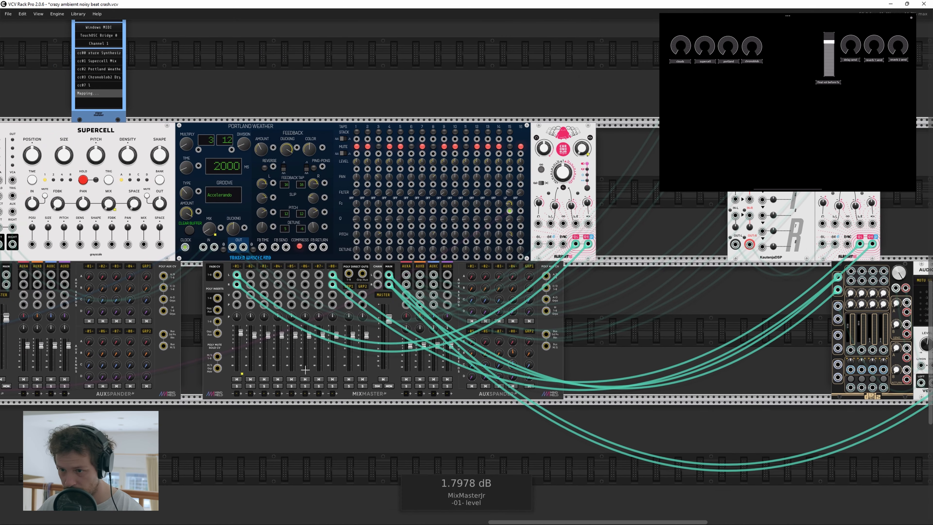
{"action": "left_click", "coordinate": [471, 276]}
{"action": "left_click", "coordinate": [471, 288]}
{"action": "left_click", "coordinate": [472, 299]}
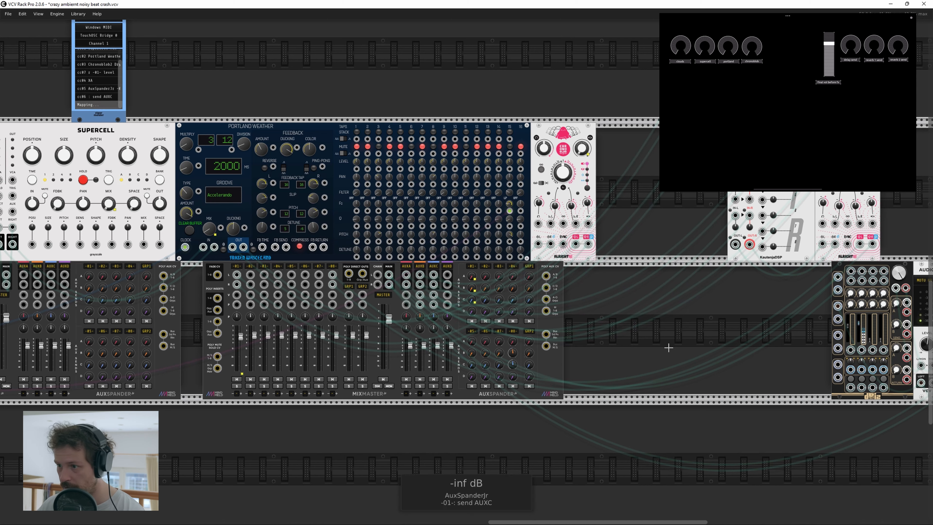
{"action": "scroll", "coordinate": [646, 215], "scroll_direction": "right", "scroll_amount": 5}
{"action": "scroll", "coordinate": [646, 216], "scroll_direction": "up", "scroll_amount": 3}
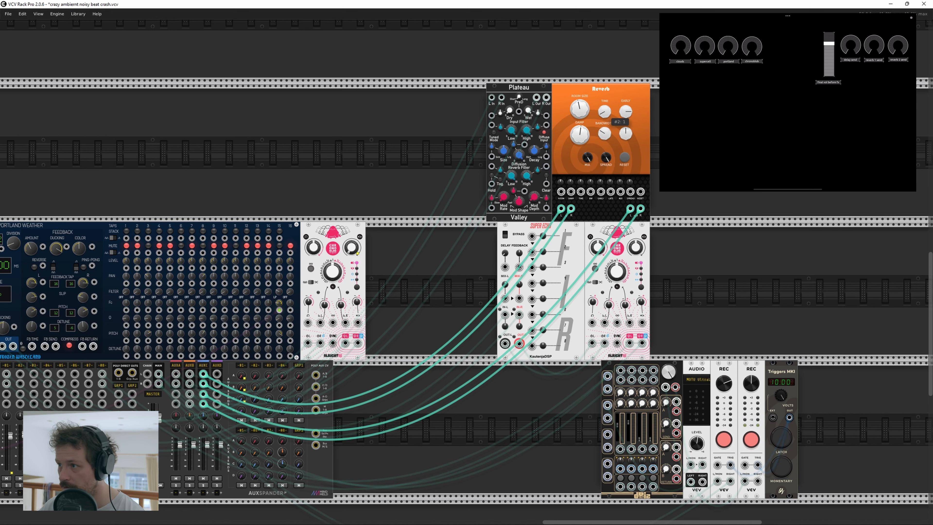
{"action": "left_click_drag", "start_coordinate": [408, 389], "coordinate": [899, 313]}
{"action": "left_click_drag", "start_coordinate": [166, 236], "coordinate": [920, 312]}
{"action": "left_click_drag", "start_coordinate": [336, 275], "coordinate": [923, 351]}
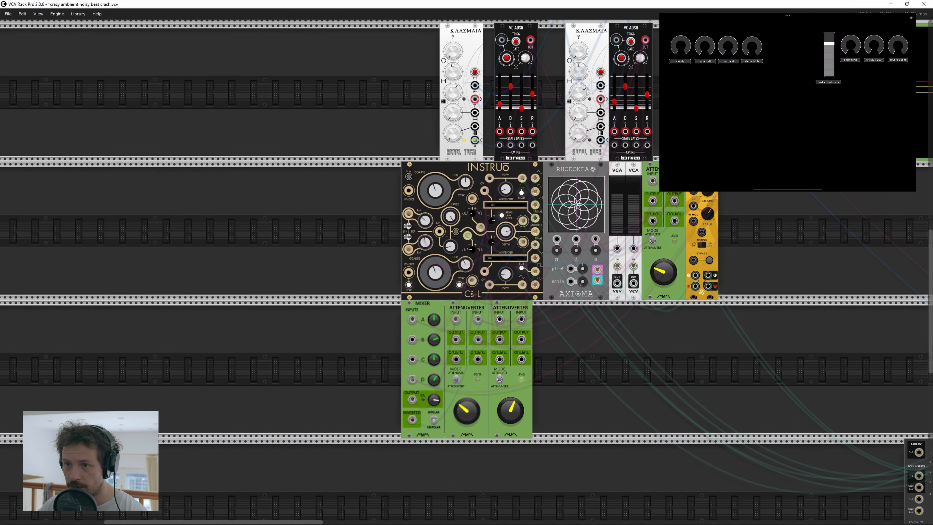
Step: Switch to TouchOSC and add a momentary button about 136 by 110 in the empty area below the radials
{"action": "key", "text": "alt+Tab"}
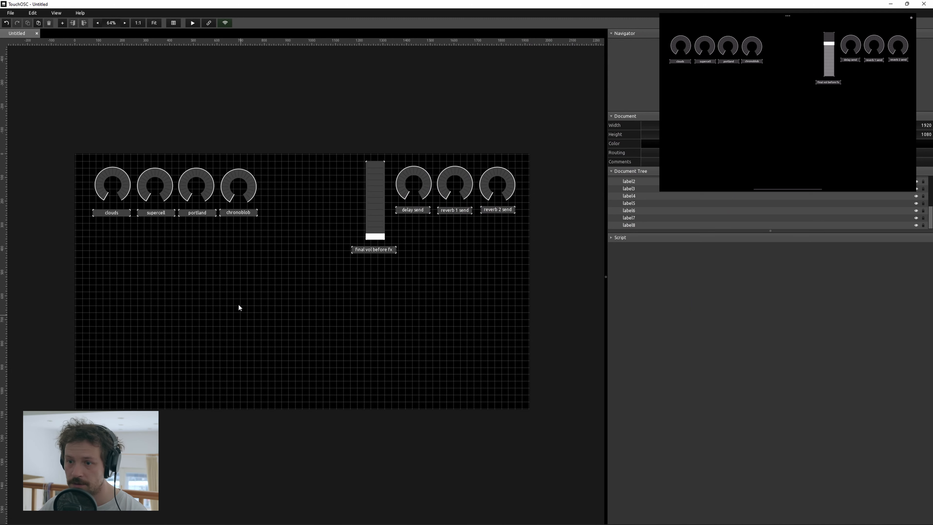
{"action": "right_click", "coordinate": [237, 297]}
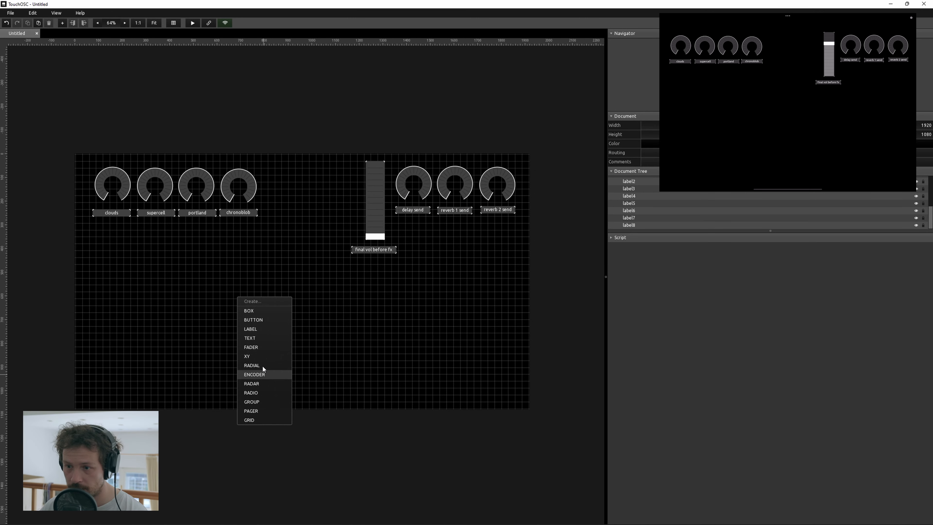
{"action": "left_click", "coordinate": [259, 320]}
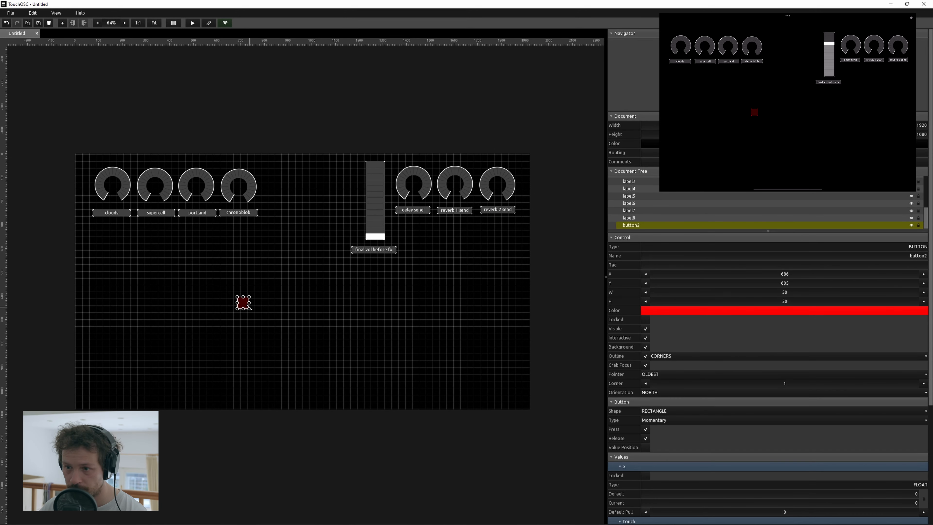
{"action": "left_click_drag", "start_coordinate": [269, 321], "coordinate": [271, 322]}
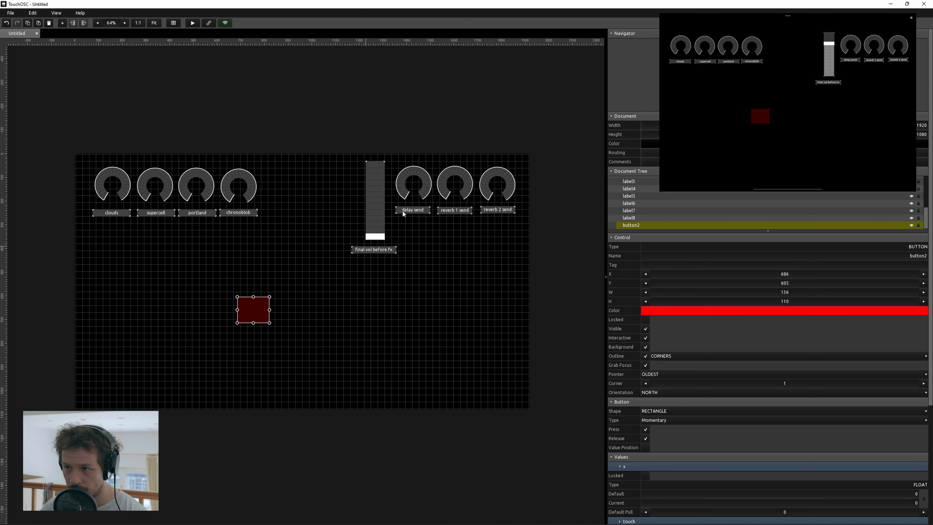
Step: Duplicate the delay send label, place the copy under the new button and change its text to "start/stop"
{"action": "left_click", "coordinate": [417, 213]}
{"action": "key", "text": "ctrl+c"}
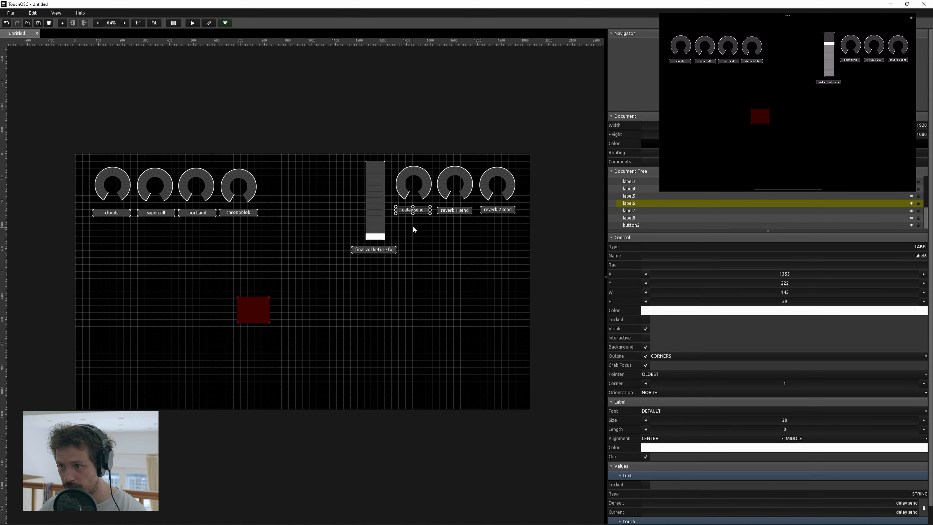
{"action": "key", "text": "ctrl+v"}
{"action": "left_click_drag", "start_coordinate": [418, 211], "coordinate": [250, 338]}
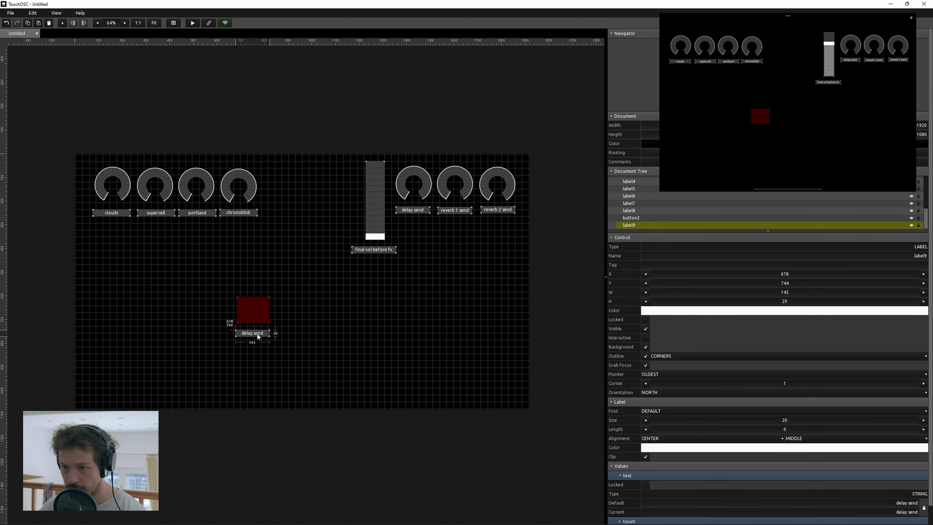
{"action": "scroll", "coordinate": [737, 451], "scroll_direction": "down", "scroll_amount": 1}
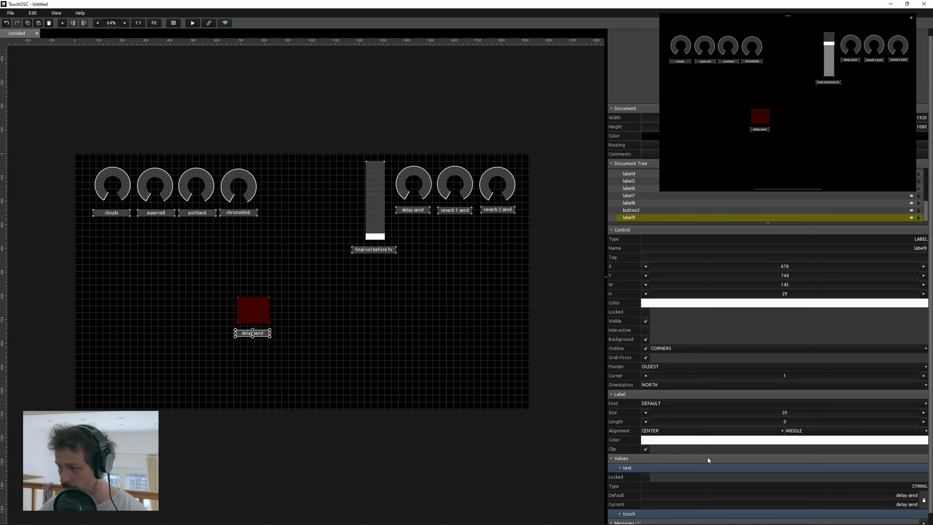
{"action": "double_click", "coordinate": [905, 503]}
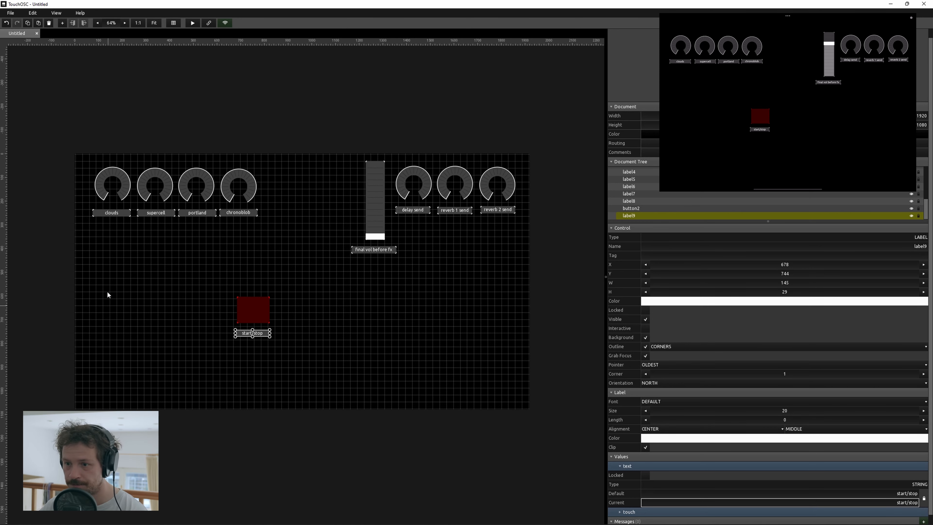
Step: Move the button and its start/stop label together to just below the reverb 1 send and reverb 2 send labels
{"action": "left_click", "coordinate": [255, 308]}
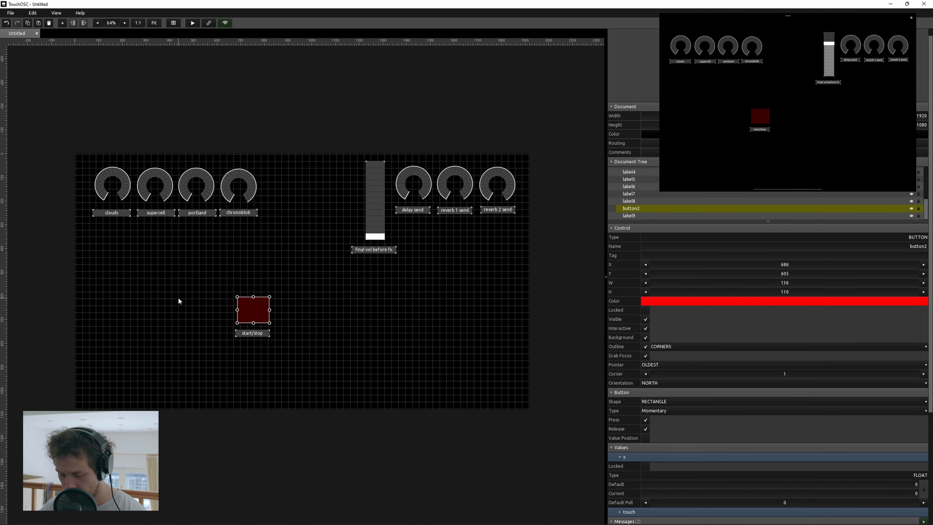
{"action": "left_click_drag", "start_coordinate": [203, 299], "coordinate": [344, 376]}
{"action": "left_click_drag", "start_coordinate": [260, 308], "coordinate": [475, 248]}
{"action": "left_click", "coordinate": [517, 271]}
{"action": "left_click", "coordinate": [467, 250]}
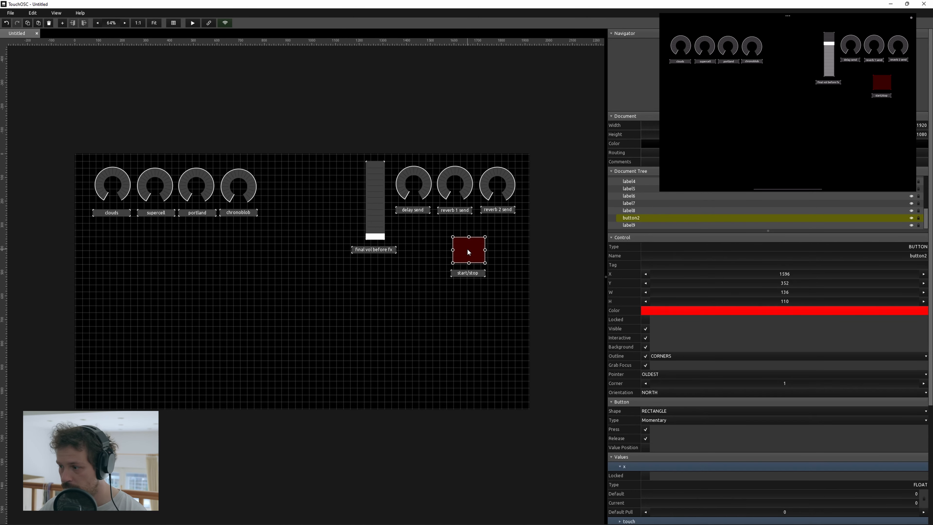
Step: Switch to VCV Rack and move the MIDI-CAT module up beside the Klasmata modules in the upper Clocked's row
{"action": "key", "text": "alt+Tab"}
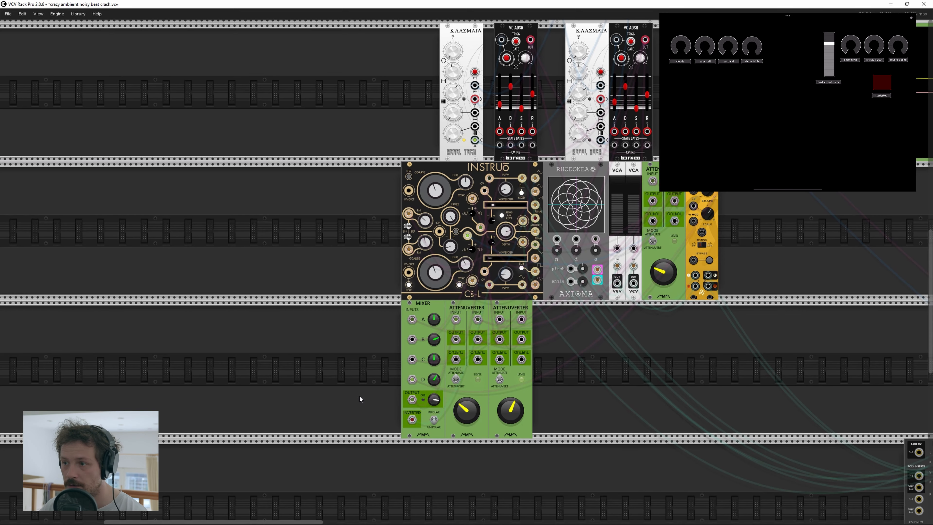
{"action": "left_click_drag", "start_coordinate": [354, 191], "coordinate": [1, 211]}
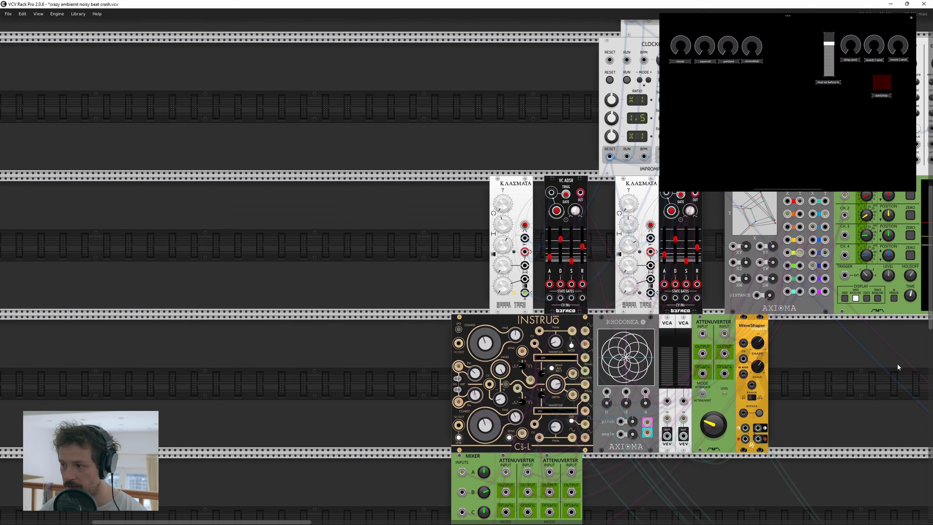
{"action": "left_click_drag", "start_coordinate": [897, 363], "coordinate": [595, 372]}
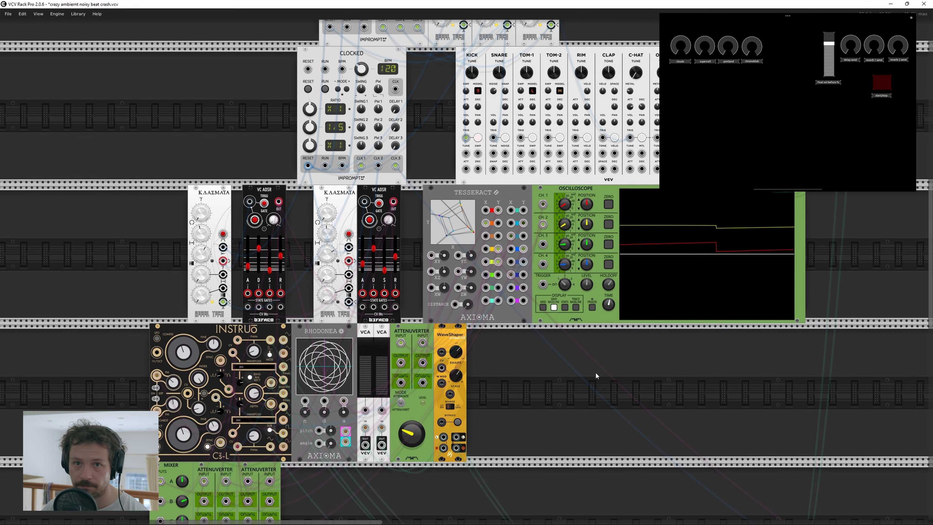
{"action": "left_click_drag", "start_coordinate": [516, 355], "coordinate": [537, 284]}
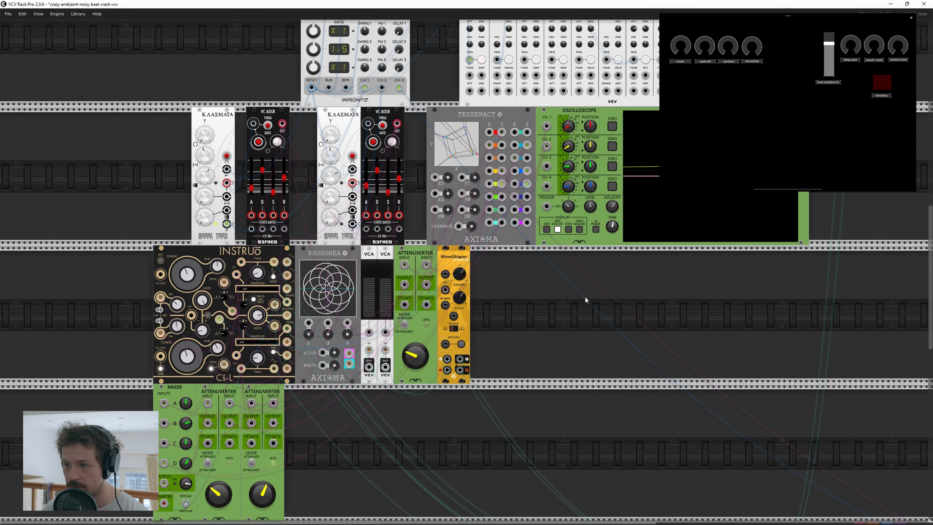
{"action": "scroll", "coordinate": [587, 296], "scroll_direction": "down", "scroll_amount": 2}
{"action": "left_click_drag", "start_coordinate": [648, 285], "coordinate": [513, 386]}
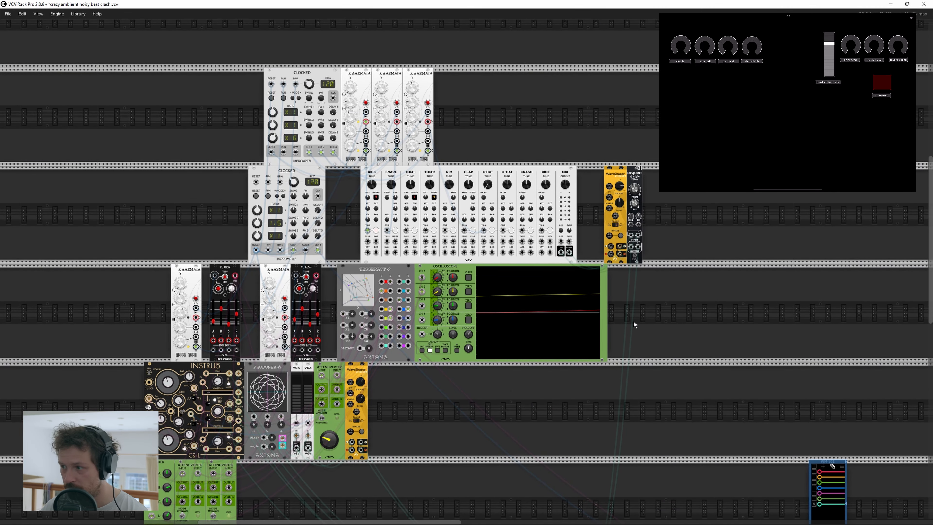
{"action": "left_click_drag", "start_coordinate": [909, 362], "coordinate": [425, 340]}
{"action": "left_click_drag", "start_coordinate": [576, 342], "coordinate": [585, 212]}
{"action": "left_click_drag", "start_coordinate": [588, 276], "coordinate": [465, 176]}
{"action": "key", "text": "alt+Tab"}
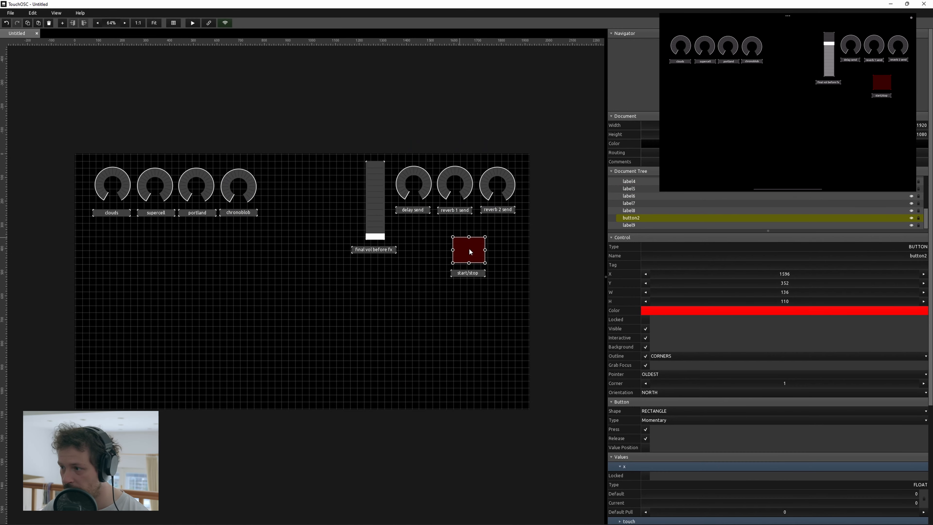
{"action": "scroll", "coordinate": [676, 404], "scroll_direction": "down", "scroll_amount": 1}
{"action": "left_click", "coordinate": [682, 395]}
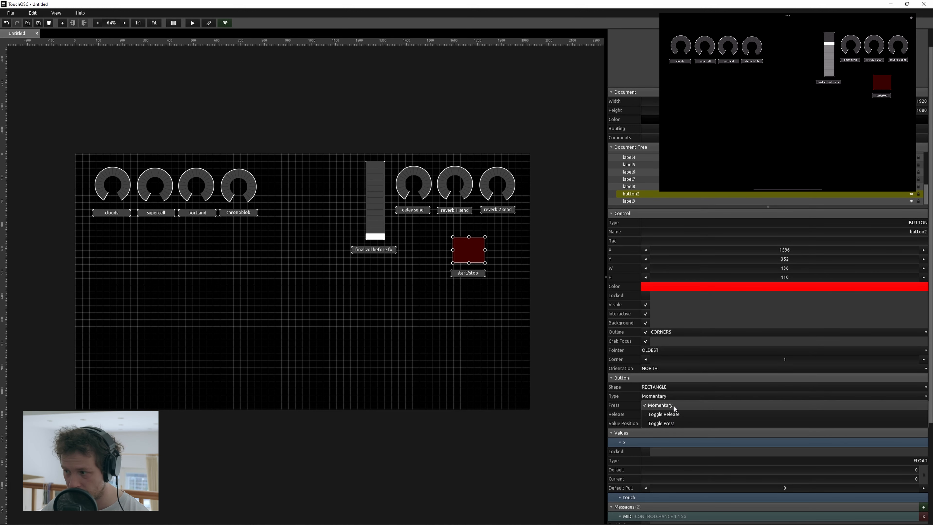
{"action": "left_click", "coordinate": [681, 443]}
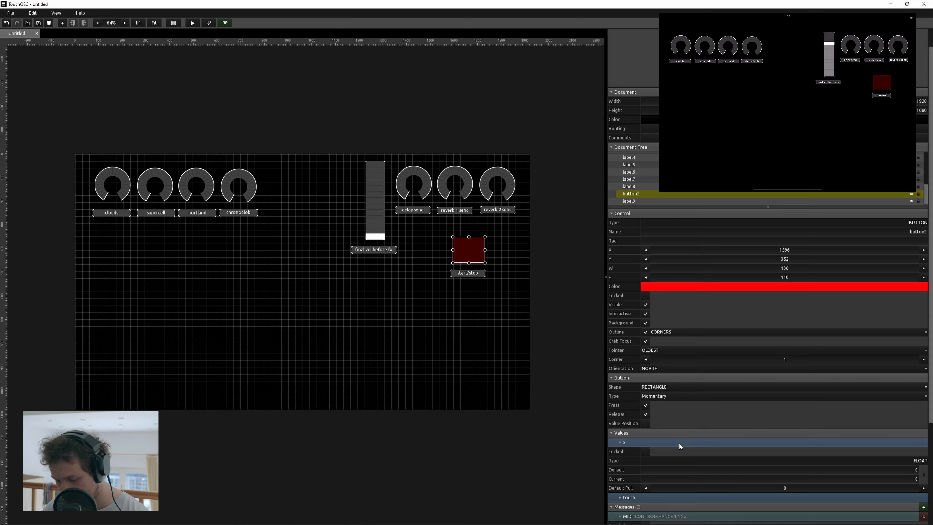
Step: Try the lower Clocked's Run button in VCV Rack and set the start/stop button's type to Toggle Press in TouchOSC
{"action": "key", "text": "alt+Tab"}
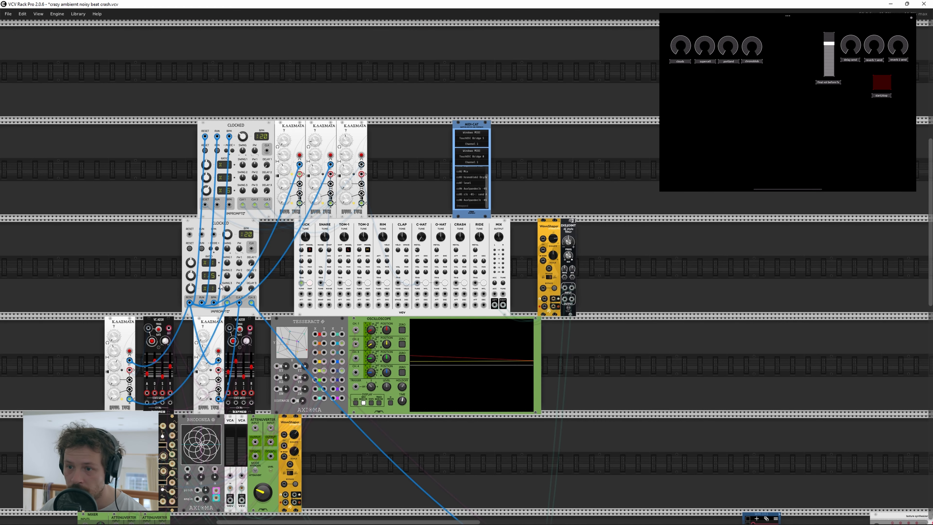
{"action": "left_click", "coordinate": [201, 249]}
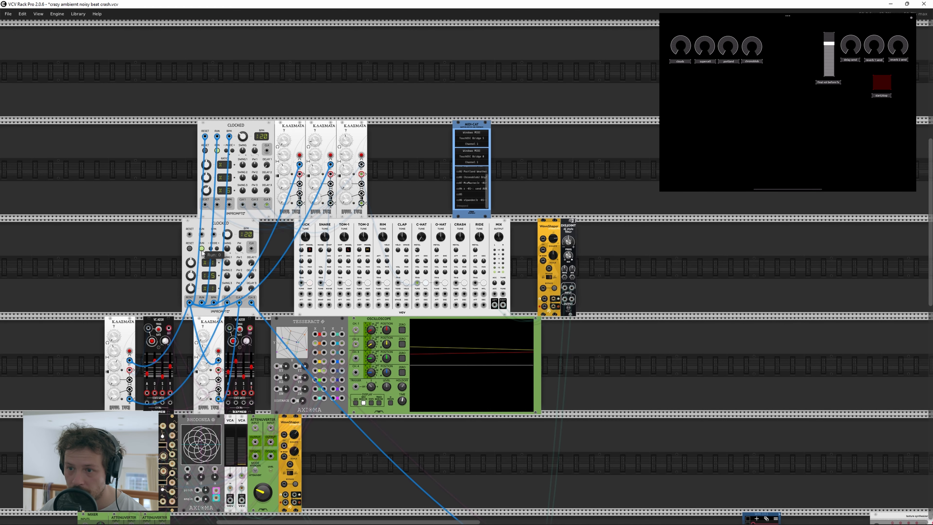
{"action": "key", "text": "alt+Tab"}
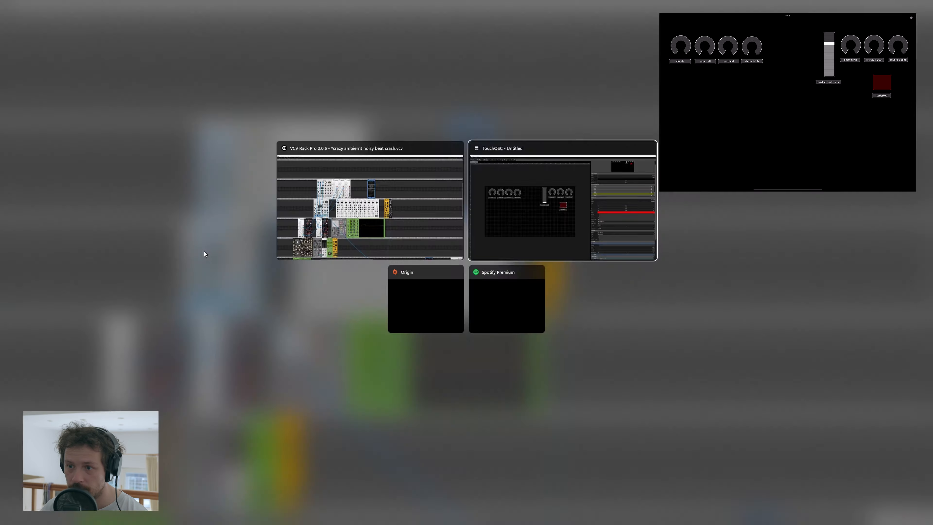
{"action": "left_click", "coordinate": [662, 396]}
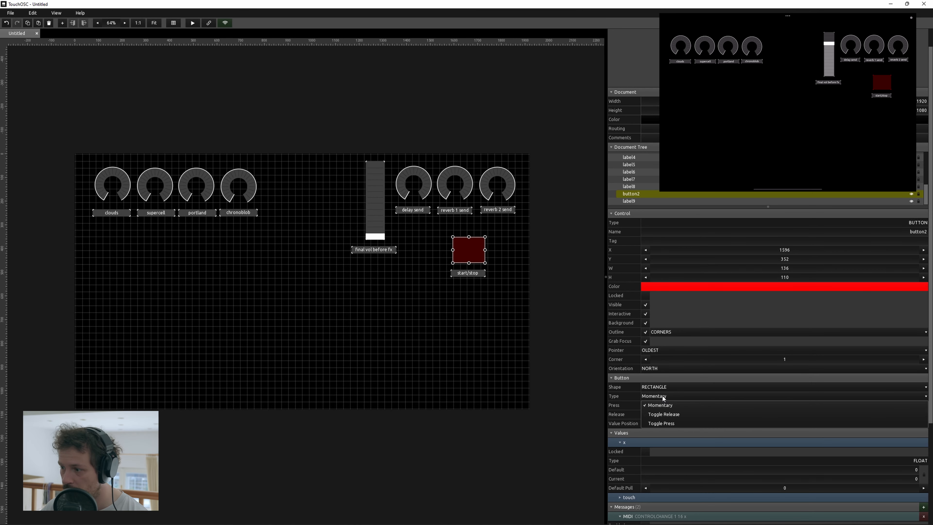
{"action": "left_click", "coordinate": [674, 424]}
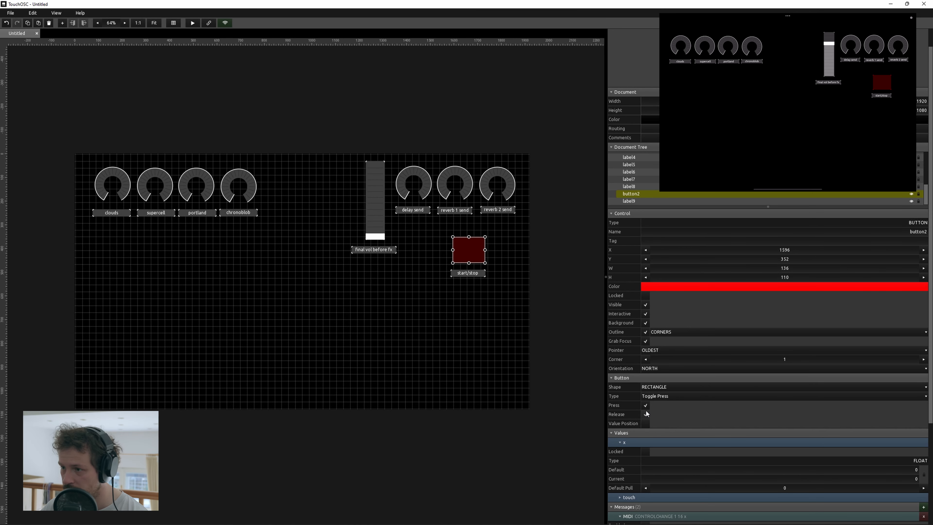
Step: Map the lower Clocked's Run to the start/stop button in MIDI-CAT, and set that button's type to Momentary in TouchOSC
{"action": "key", "text": "alt+Tab"}
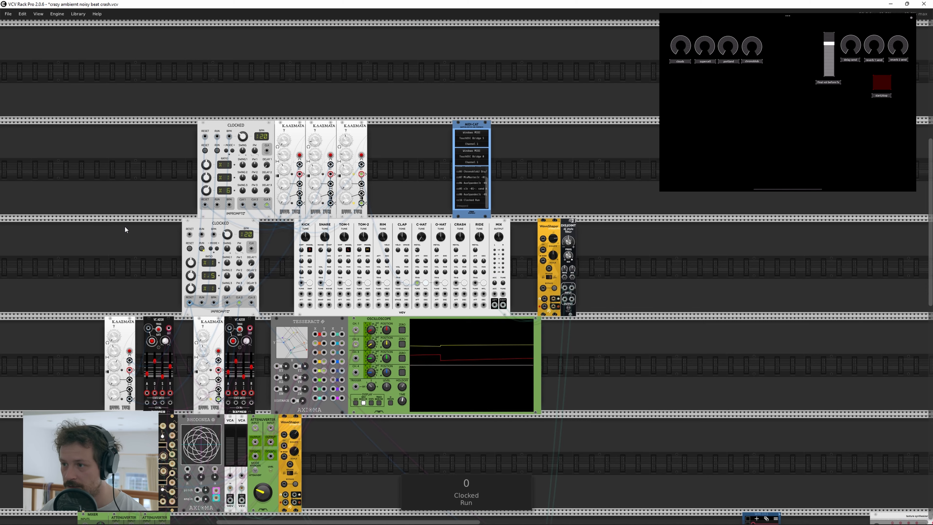
{"action": "key", "text": "alt+Tab"}
{"action": "left_click", "coordinate": [668, 398]}
{"action": "left_click", "coordinate": [668, 407]}
{"action": "key", "text": "alt+Tab"}
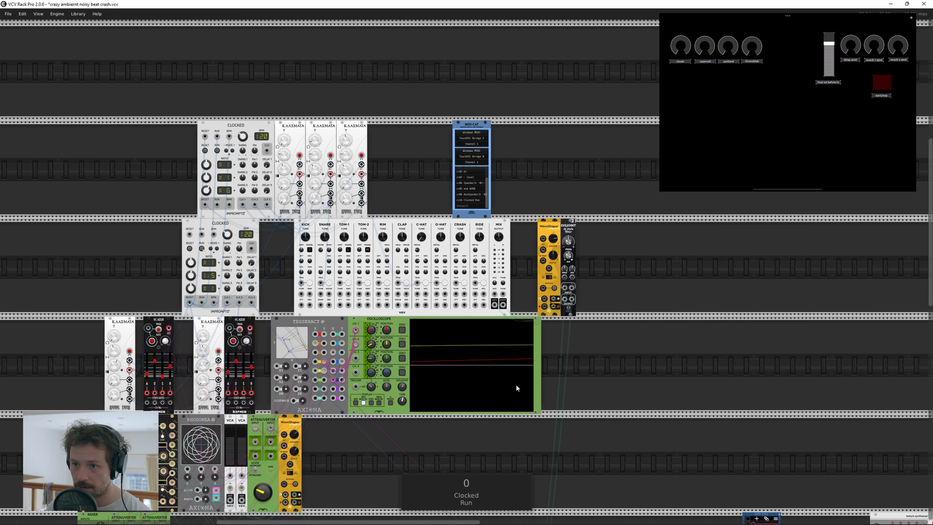
Step: Examine how the insert effects, MixMaster sends and aux reverbs respond to the TouchOSC controls, and review the patch's overall layout
{"action": "left_click_drag", "start_coordinate": [765, 271], "coordinate": [193, 74]}
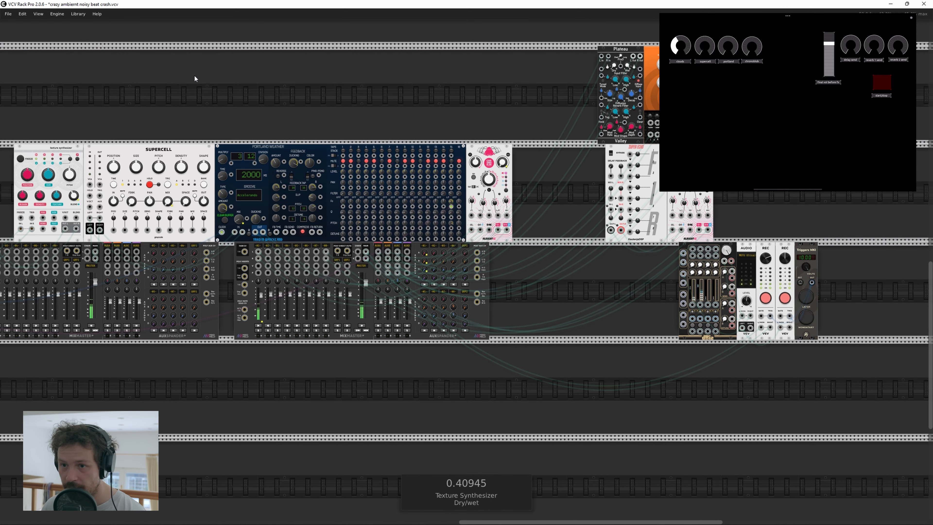
{"action": "left_click_drag", "start_coordinate": [166, 73], "coordinate": [379, 68]}
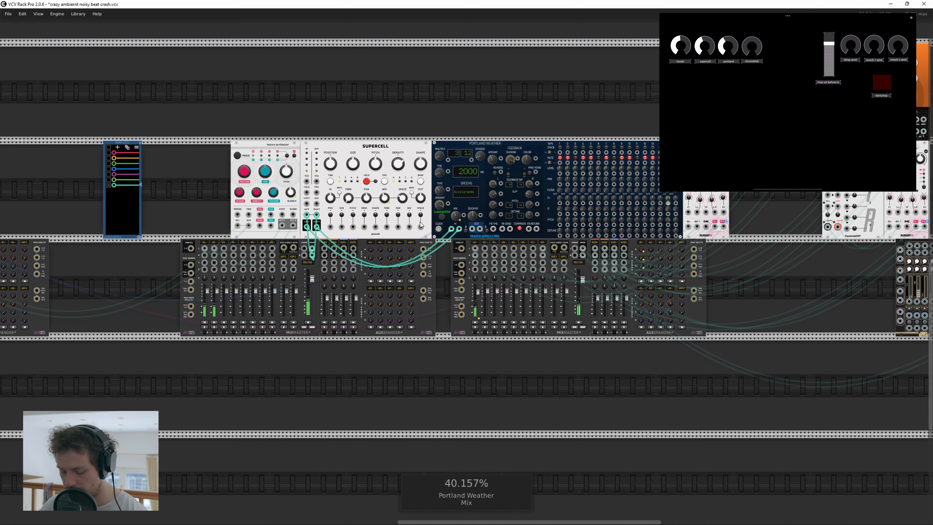
{"action": "left_click_drag", "start_coordinate": [610, 362], "coordinate": [227, 406]}
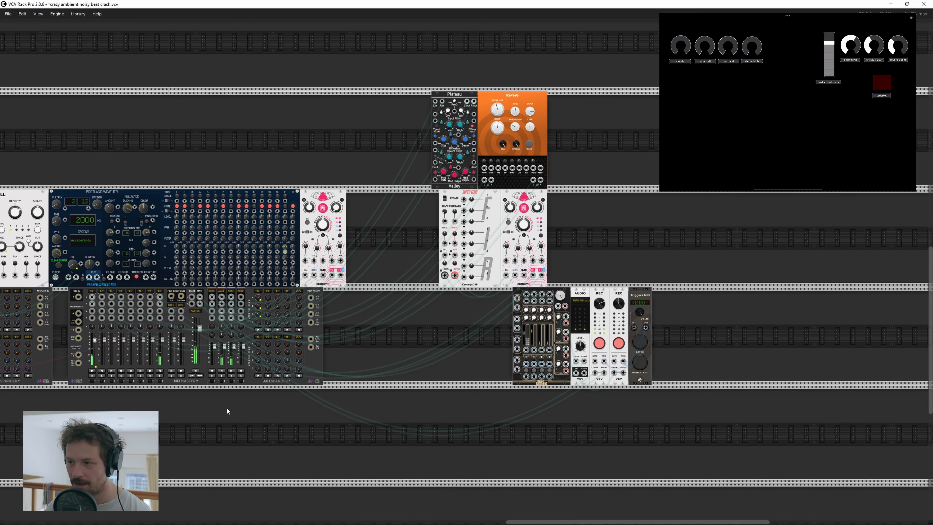
{"action": "left_click_drag", "start_coordinate": [52, 115], "coordinate": [610, 193]}
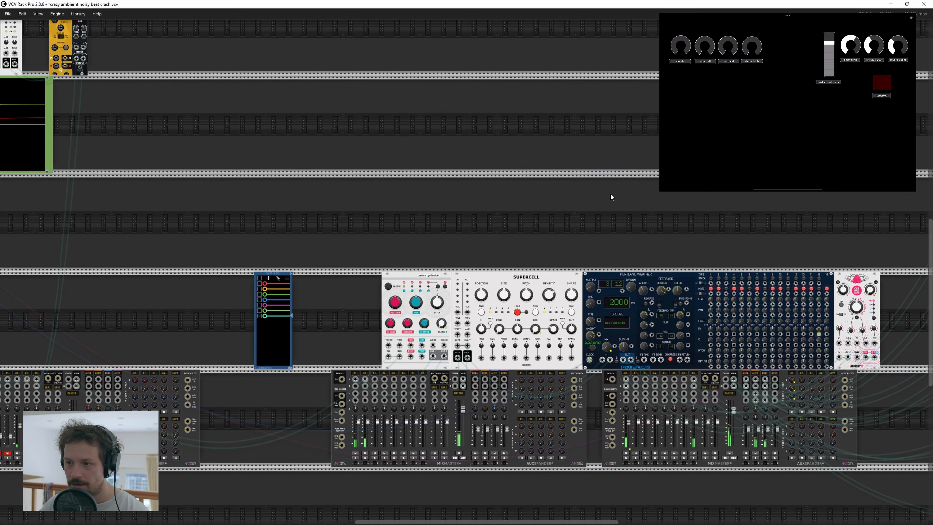
{"action": "scroll", "coordinate": [610, 194], "scroll_direction": "down", "scroll_amount": 2}
{"action": "left_click_drag", "start_coordinate": [424, 176], "coordinate": [603, 190]}
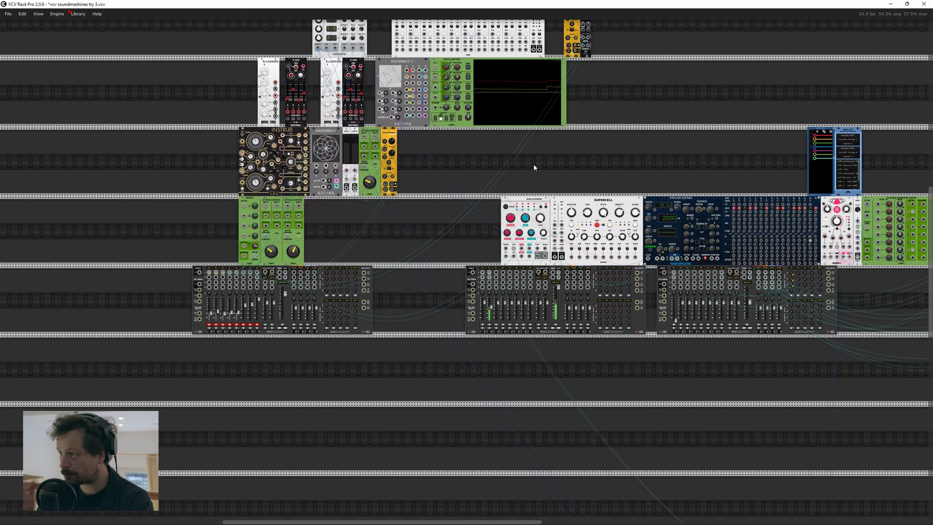
{"action": "left_click_drag", "start_coordinate": [627, 159], "coordinate": [712, 295]}
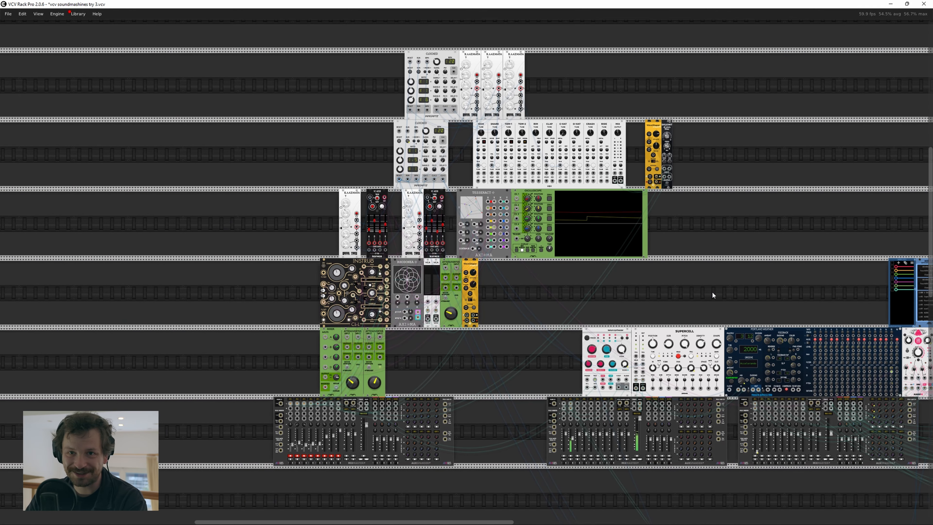
Step: Select all modules in the upper three rows, from the Clocked modules to the oscilloscope, and move them far left in the rack
{"action": "left_click_drag", "start_coordinate": [228, 43], "coordinate": [537, 465]}
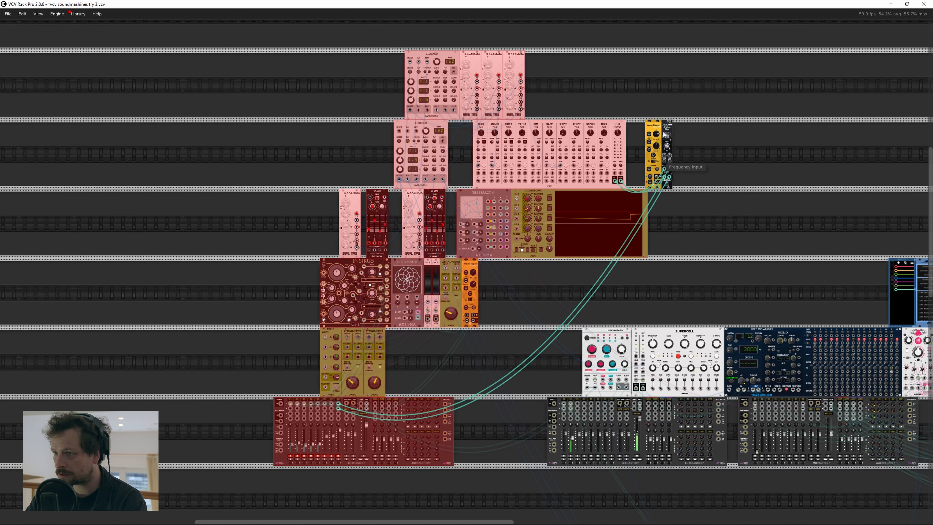
{"action": "left_click_drag", "start_coordinate": [639, 105], "coordinate": [706, 182]}
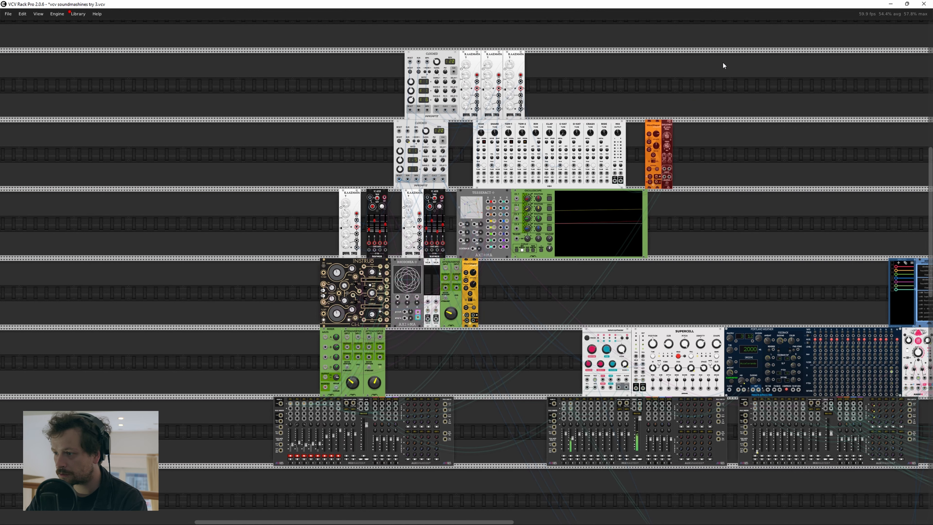
{"action": "left_click_drag", "start_coordinate": [734, 51], "coordinate": [294, 226]}
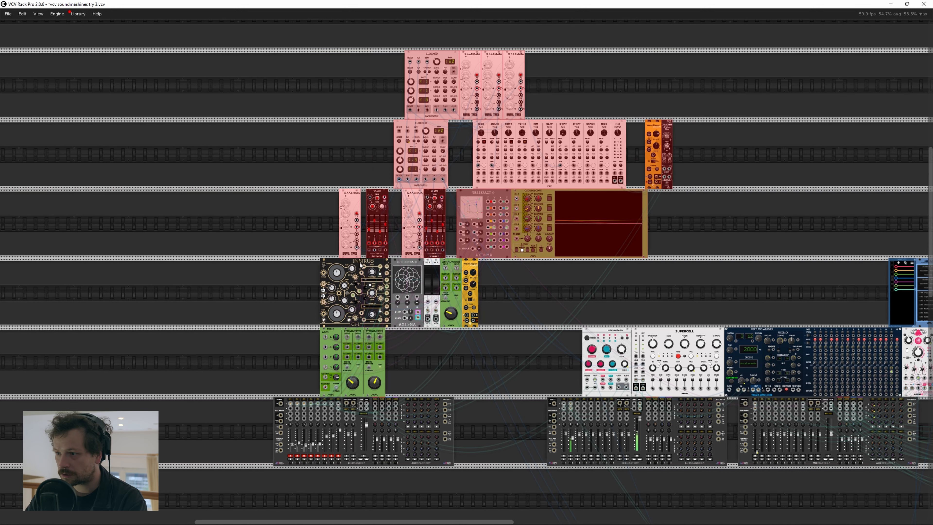
{"action": "left_click_drag", "start_coordinate": [547, 238], "coordinate": [160, 236]}
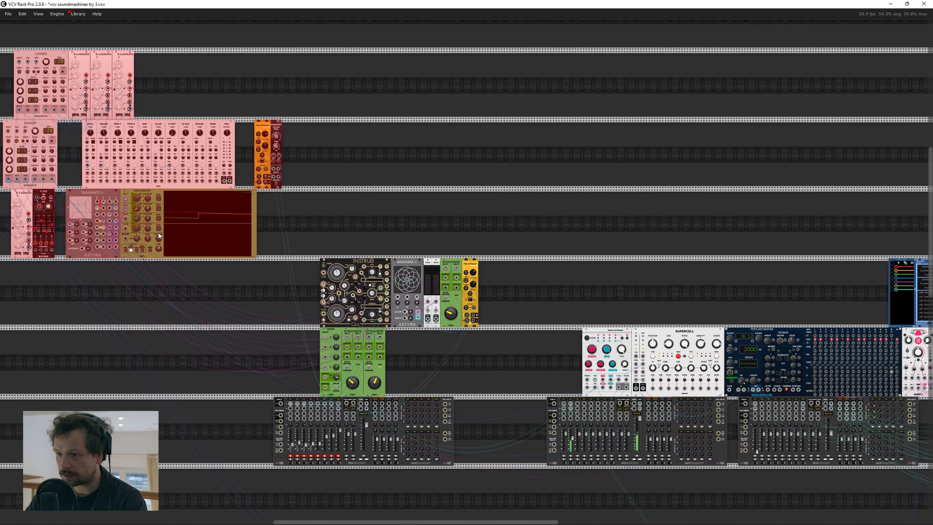
Step: Move the Instruo oscillator row, the green mixer and attenuverters and the first MixMaster left, beneath the relocated upper rows
{"action": "left_click_drag", "start_coordinate": [243, 295], "coordinate": [507, 469]}
{"action": "left_click_drag", "start_coordinate": [337, 273], "coordinate": [25, 272]}
{"action": "scroll", "coordinate": [231, 295], "scroll_direction": "left", "scroll_amount": 3}
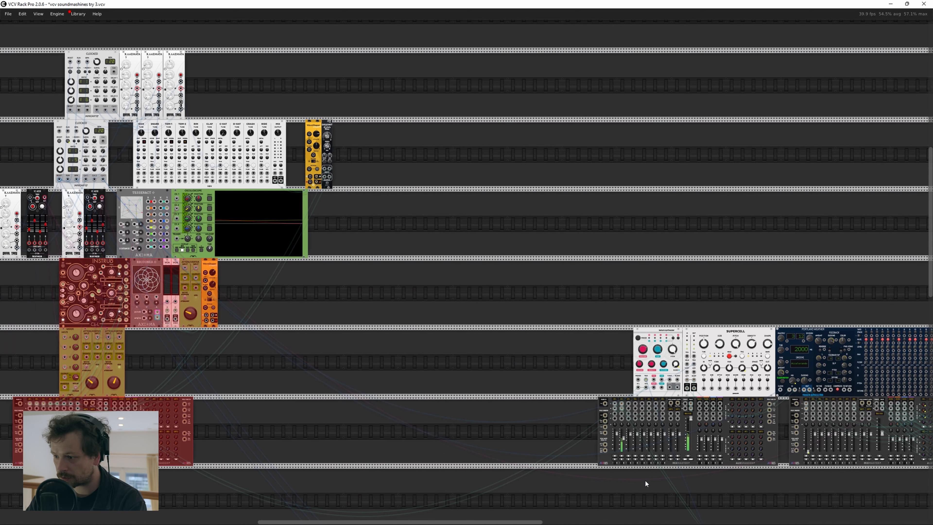
Step: Clear the module selection and mute channel 1 on the middle MixMaster below the texture synthesizer
{"action": "left_click_drag", "start_coordinate": [356, 364], "coordinate": [405, 350]}
{"action": "left_click", "coordinate": [406, 349]}
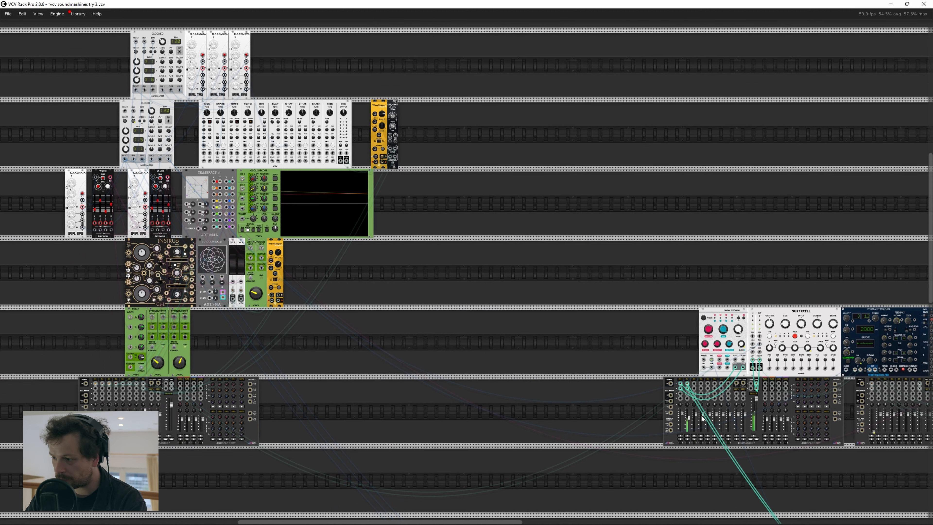
{"action": "left_click", "coordinate": [680, 436]}
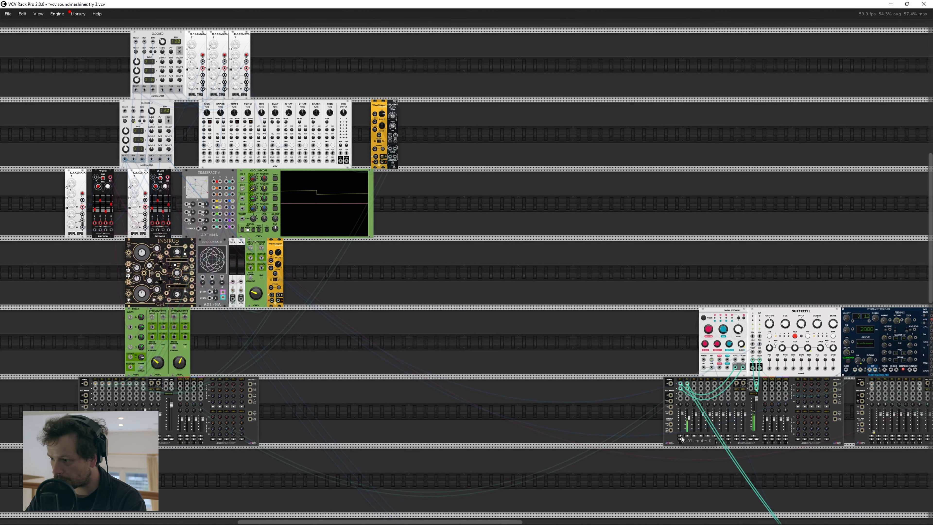
Step: Add the Simpliciter module from the favorite modules and place it in the row directly above the texture synthesizer
{"action": "left_click_drag", "start_coordinate": [577, 298], "coordinate": [236, 286]}
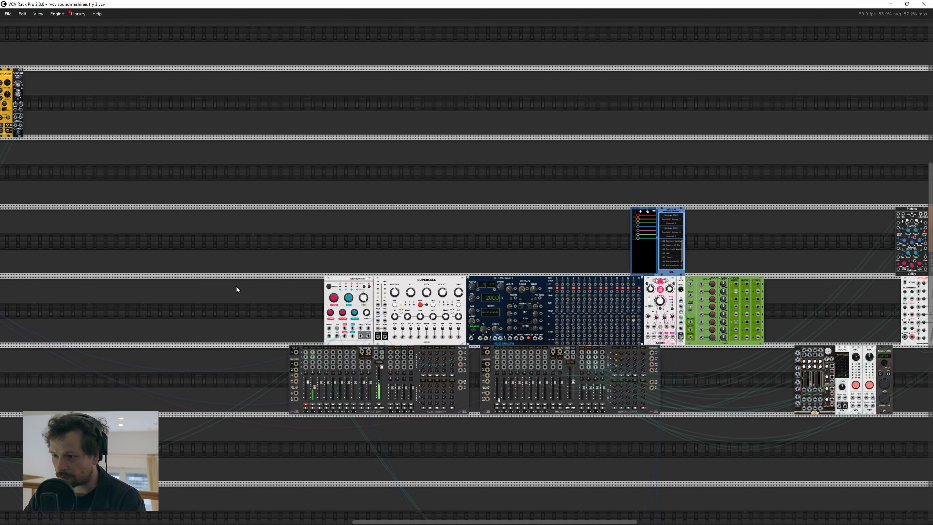
{"action": "scroll", "coordinate": [477, 172], "scroll_direction": "up", "scroll_amount": 1}
{"action": "scroll", "coordinate": [476, 172], "scroll_direction": "up", "scroll_amount": 1}
{"action": "left_click_drag", "start_coordinate": [485, 194], "coordinate": [289, 53]}
{"action": "scroll", "coordinate": [398, 143], "scroll_direction": "down", "scroll_amount": 1}
{"action": "scroll", "coordinate": [369, 133], "scroll_direction": "up", "scroll_amount": 1}
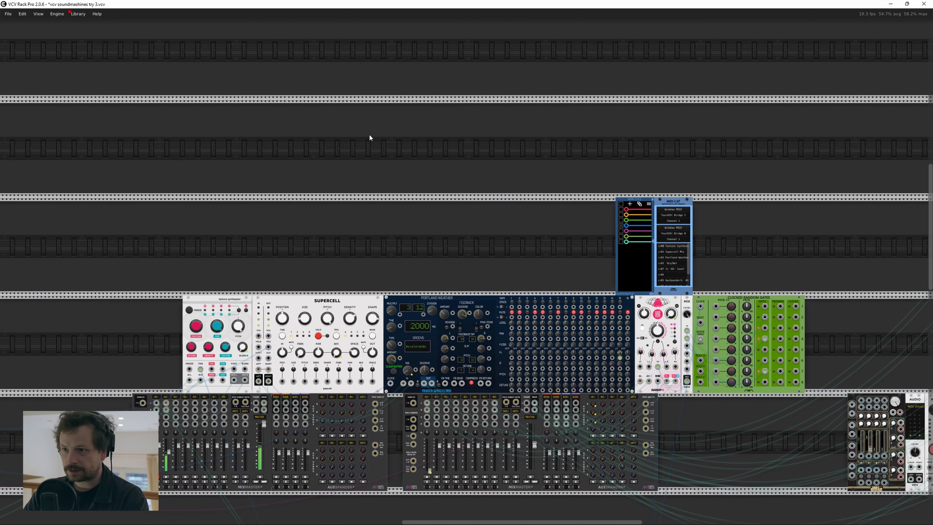
{"action": "right_click", "coordinate": [365, 132]}
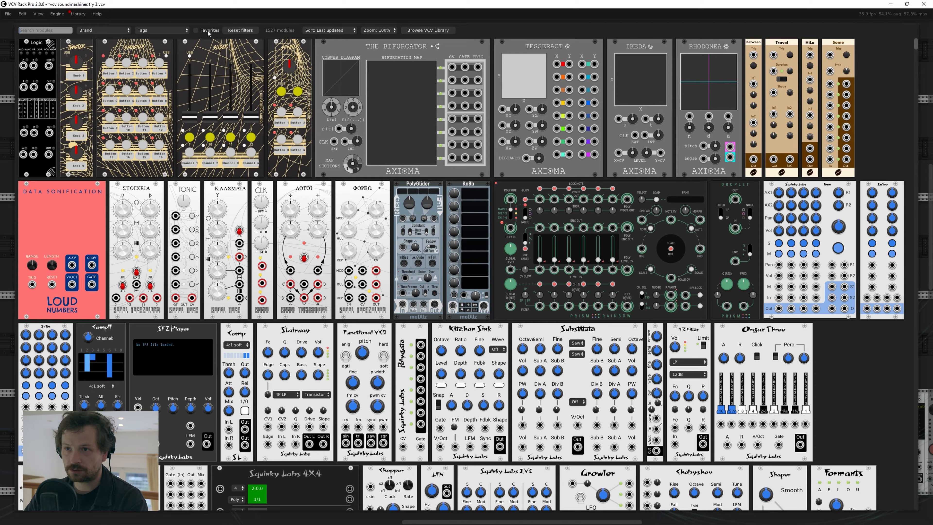
{"action": "left_click", "coordinate": [208, 30]}
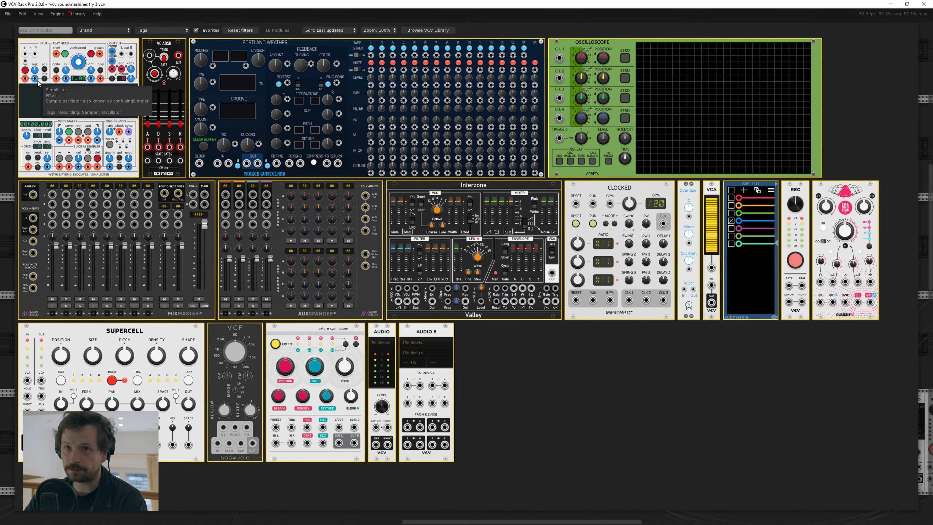
{"action": "left_click", "coordinate": [38, 83]}
{"action": "left_click_drag", "start_coordinate": [371, 102], "coordinate": [241, 233]}
{"action": "left_click_drag", "start_coordinate": [341, 254], "coordinate": [467, 168]}
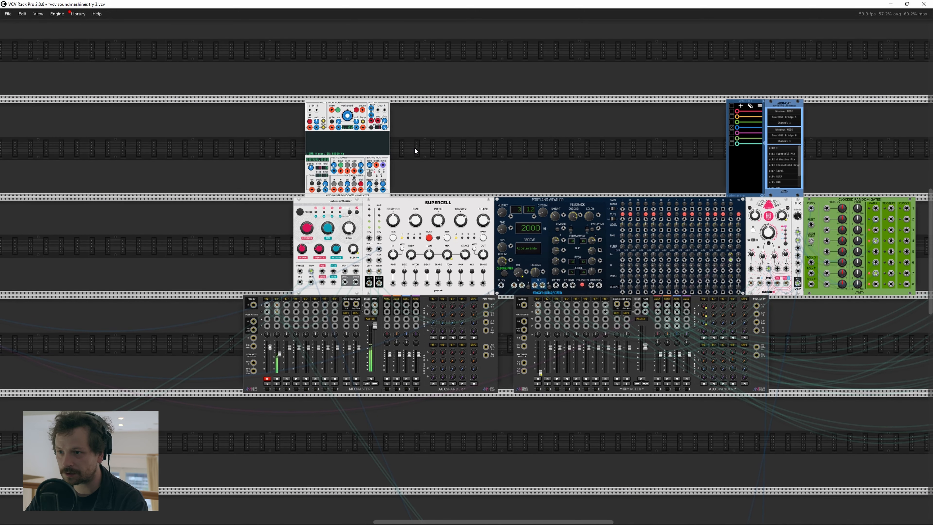
Step: Examine the Simpliciter module and its options up close
{"action": "scroll", "coordinate": [405, 107], "scroll_direction": "up", "scroll_amount": 3}
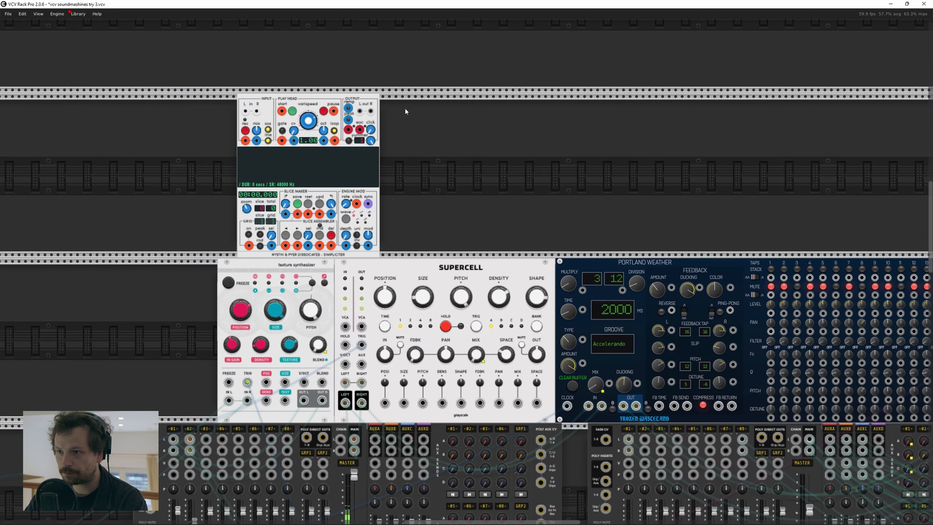
{"action": "right_click", "coordinate": [302, 151]}
{"action": "left_click", "coordinate": [277, 115]}
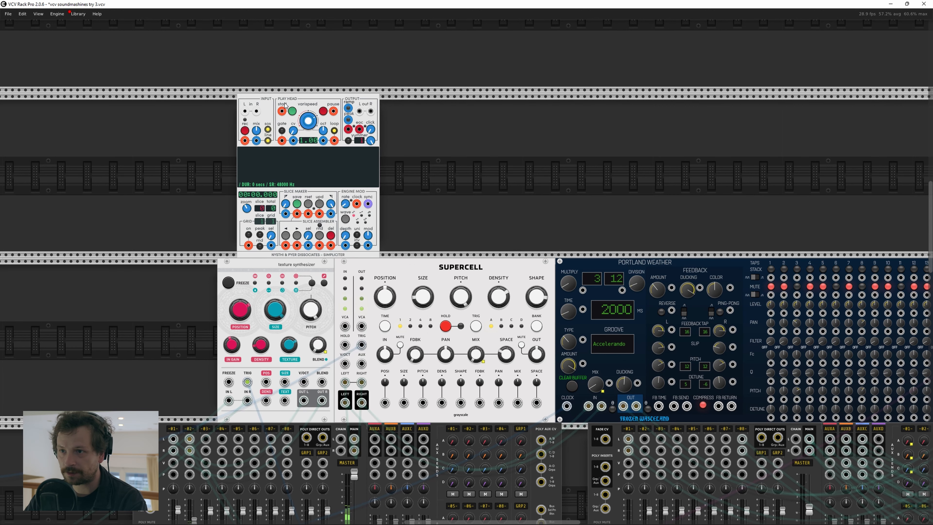
Step: Load the 08 - Song in Penang WAV file from stems, dino mixing, masters, Largeman - Abell85 into the Simpliciter sampler
{"action": "right_click", "coordinate": [284, 102]}
{"action": "left_click", "coordinate": [316, 202]}
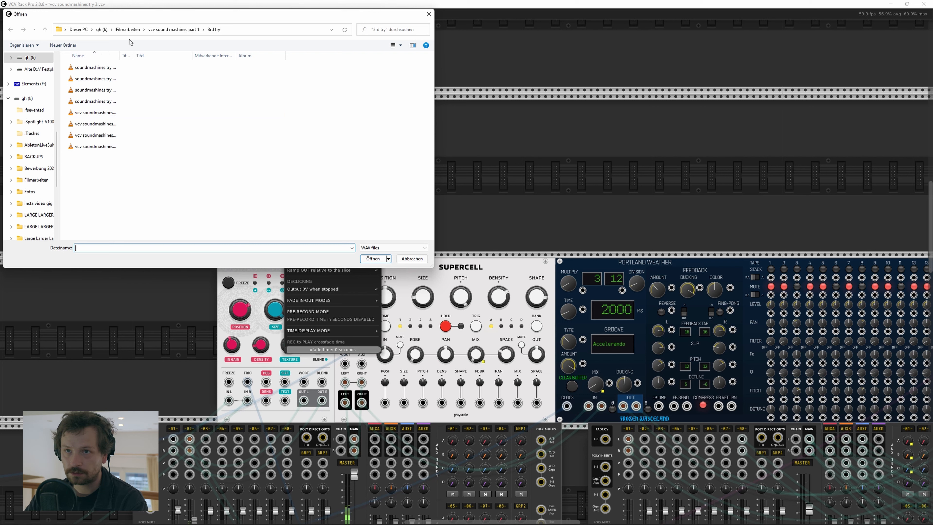
{"action": "left_click", "coordinate": [105, 30]}
{"action": "scroll", "coordinate": [125, 189], "scroll_direction": "down", "scroll_amount": 3}
{"action": "double_click", "coordinate": [86, 224]}
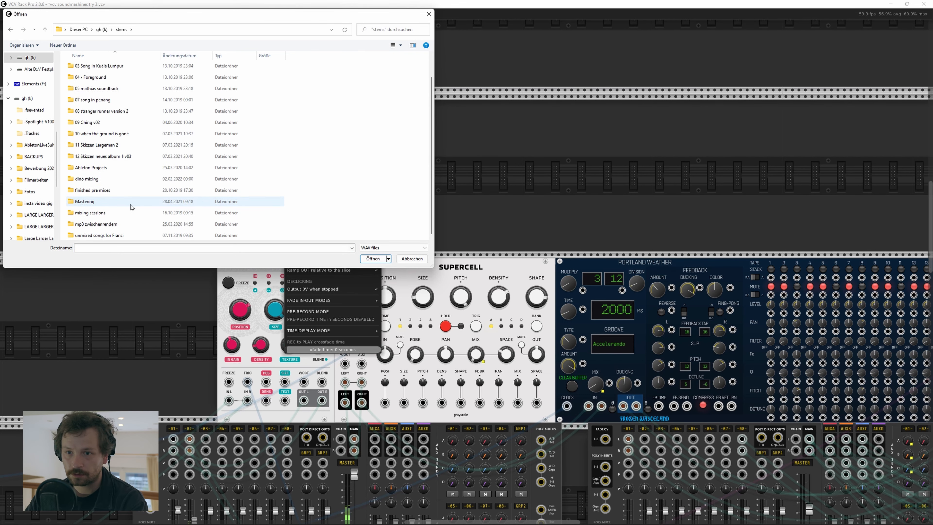
{"action": "double_click", "coordinate": [87, 203]}
{"action": "double_click", "coordinate": [110, 68]}
{"action": "double_click", "coordinate": [117, 68]}
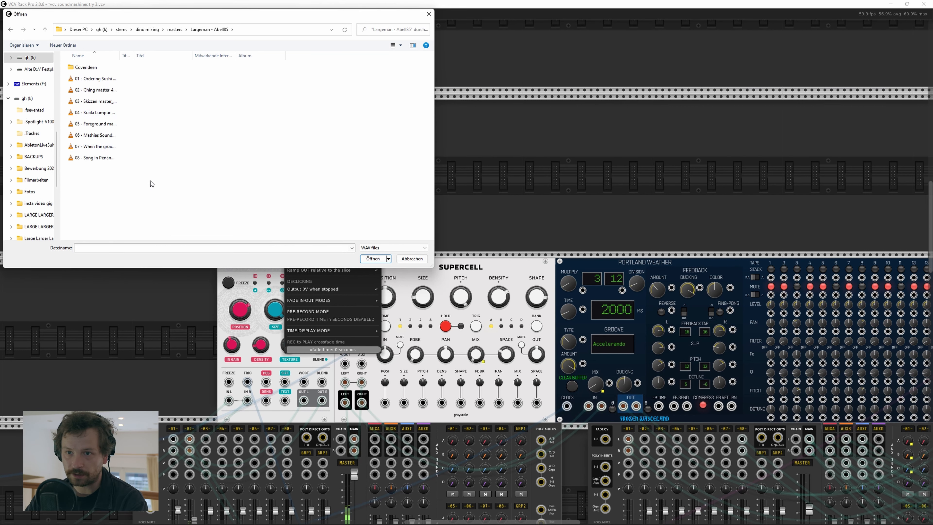
{"action": "double_click", "coordinate": [108, 159]}
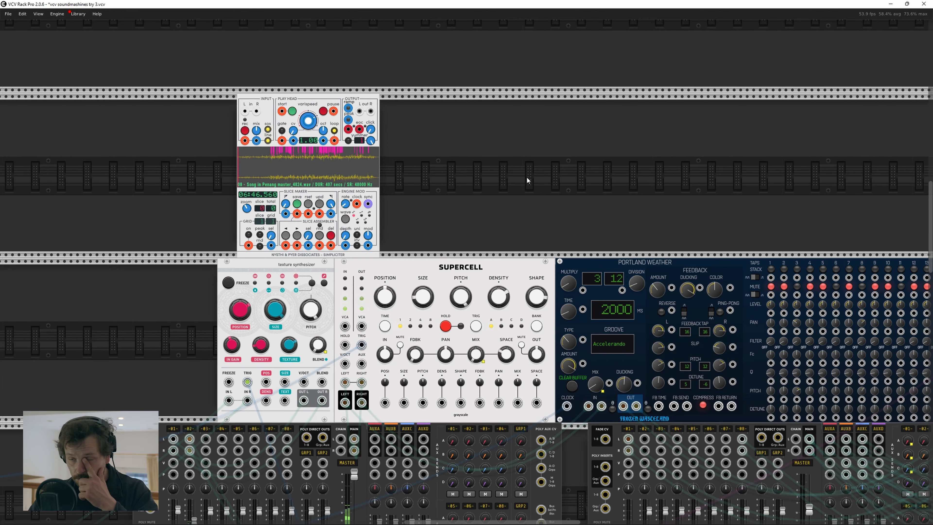
Step: Examine the patch layout from the Simpliciter and effects rows across to the relocated oscillator group with its MixMaster
{"action": "left_click_drag", "start_coordinate": [404, 184], "coordinate": [527, 154]}
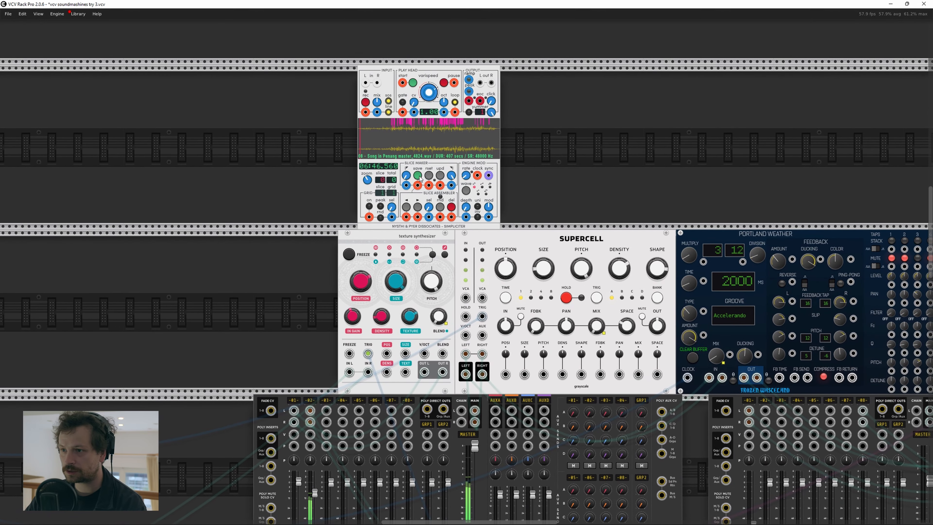
{"action": "scroll", "coordinate": [299, 143], "scroll_direction": "down", "scroll_amount": 4}
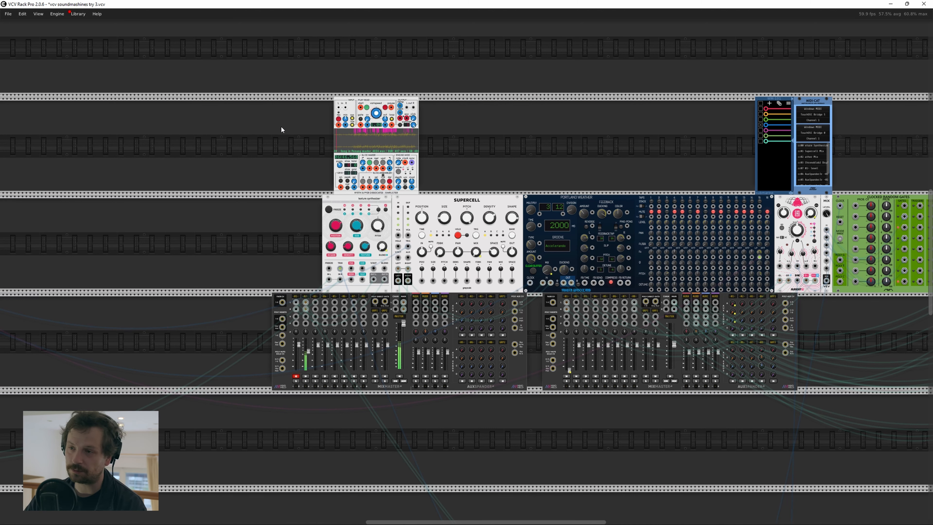
{"action": "scroll", "coordinate": [281, 127], "scroll_direction": "down", "scroll_amount": 3}
{"action": "left_click_drag", "start_coordinate": [281, 127], "coordinate": [382, 217]}
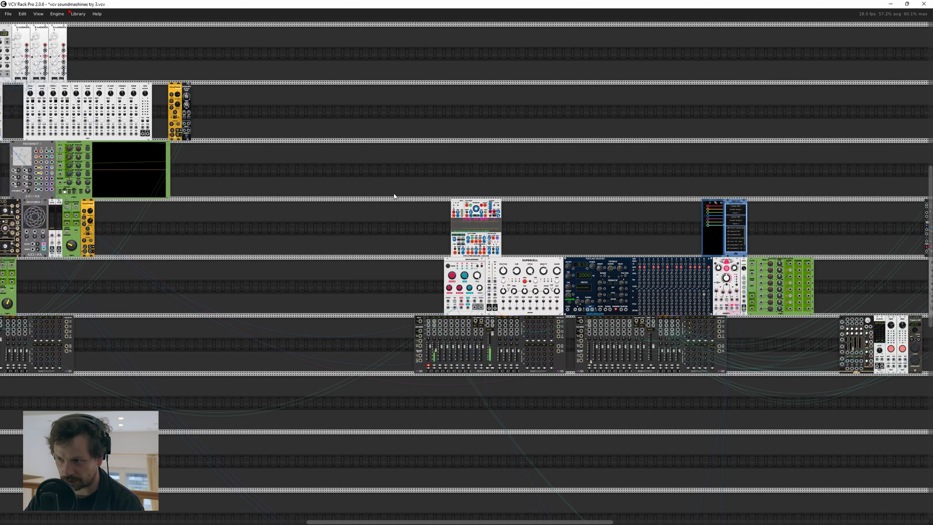
{"action": "scroll", "coordinate": [422, 213], "scroll_direction": "up", "scroll_amount": 2}
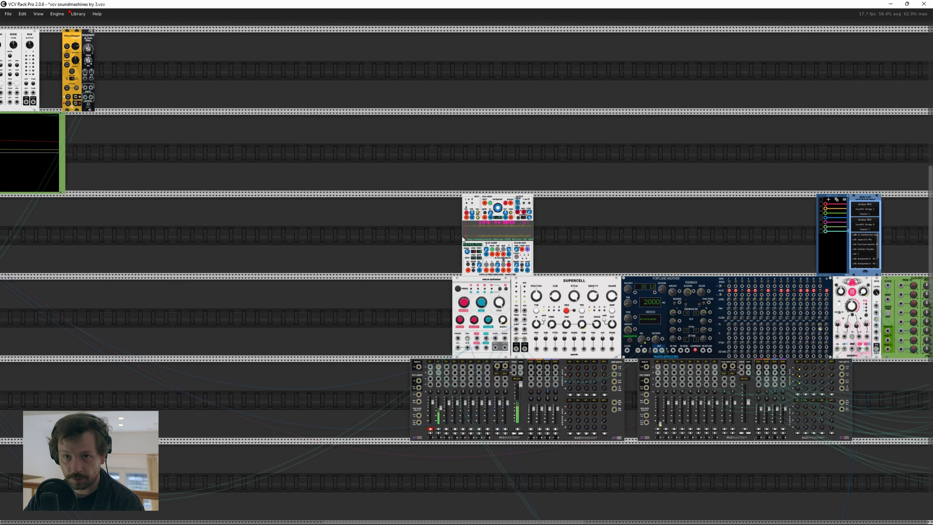
{"action": "left_click_drag", "start_coordinate": [225, 169], "coordinate": [589, 248]}
{"action": "scroll", "coordinate": [614, 237], "scroll_direction": "down", "scroll_amount": 2}
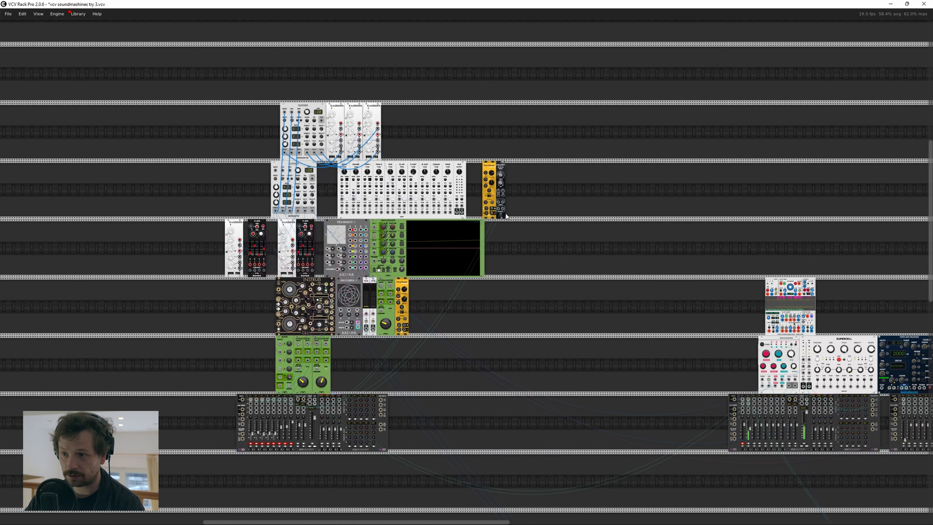
{"action": "left_click_drag", "start_coordinate": [579, 334], "coordinate": [215, 267]}
{"action": "left_click_drag", "start_coordinate": [140, 258], "coordinate": [399, 271]}
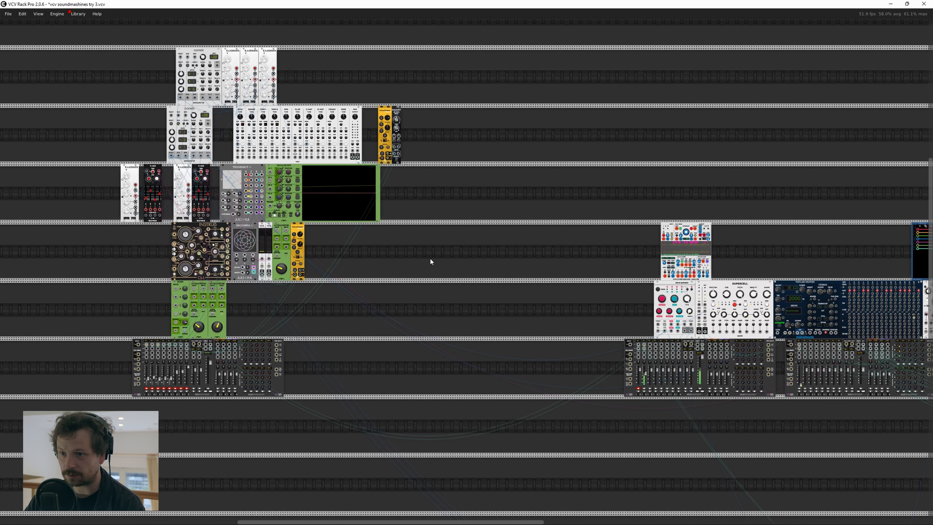
Step: Examine the lower rows holding the clock, sequencer, scope and modulation modules
{"action": "left_click_drag", "start_coordinate": [431, 262], "coordinate": [194, 196]}
{"action": "scroll", "coordinate": [398, 246], "scroll_direction": "up", "scroll_amount": 2}
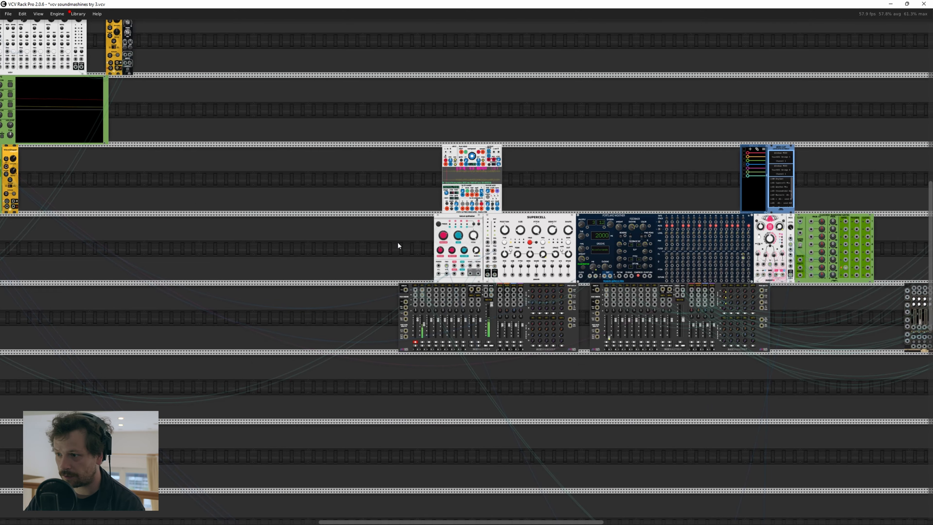
{"action": "scroll", "coordinate": [398, 245], "scroll_direction": "up", "scroll_amount": 1}
{"action": "left_click_drag", "start_coordinate": [400, 244], "coordinate": [155, 3]}
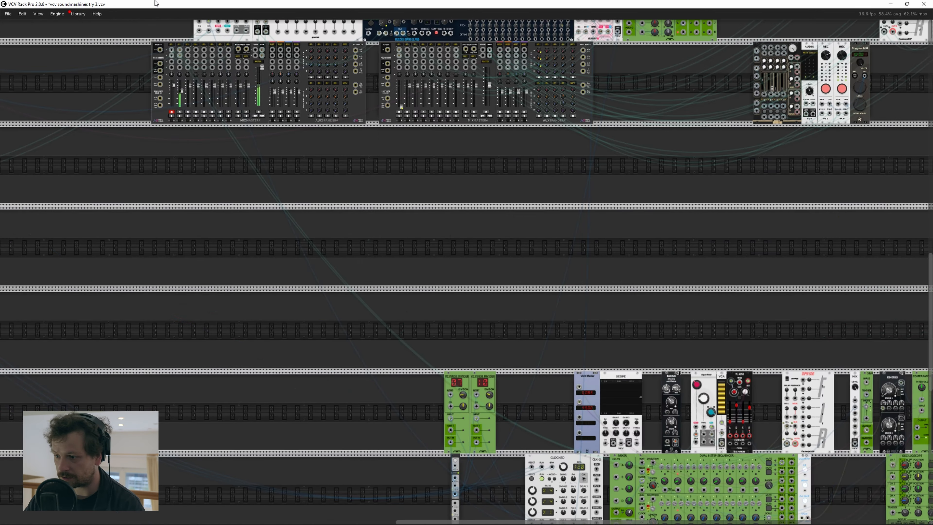
{"action": "left_click_drag", "start_coordinate": [437, 288], "coordinate": [324, 161]}
{"action": "scroll", "coordinate": [489, 182], "scroll_direction": "down", "scroll_amount": 1}
{"action": "left_click_drag", "start_coordinate": [524, 121], "coordinate": [368, 105]}
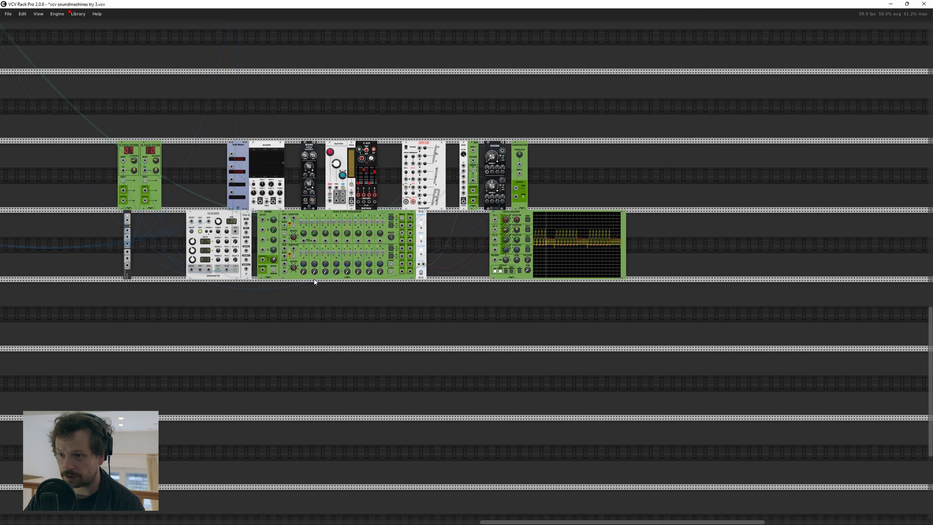
{"action": "left_click_drag", "start_coordinate": [47, 116], "coordinate": [119, 168]}
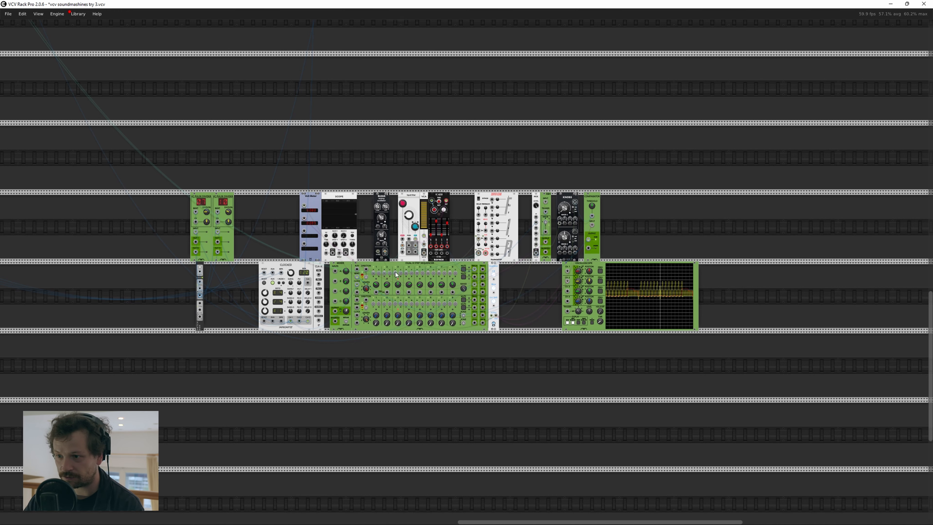
Step: Restart playback of the loaded song sample in the Simpliciter module above the texture synthesizer
{"action": "scroll", "coordinate": [362, 284], "scroll_direction": "up", "scroll_amount": 10}
{"action": "scroll", "coordinate": [362, 284], "scroll_direction": "left", "scroll_amount": 8}
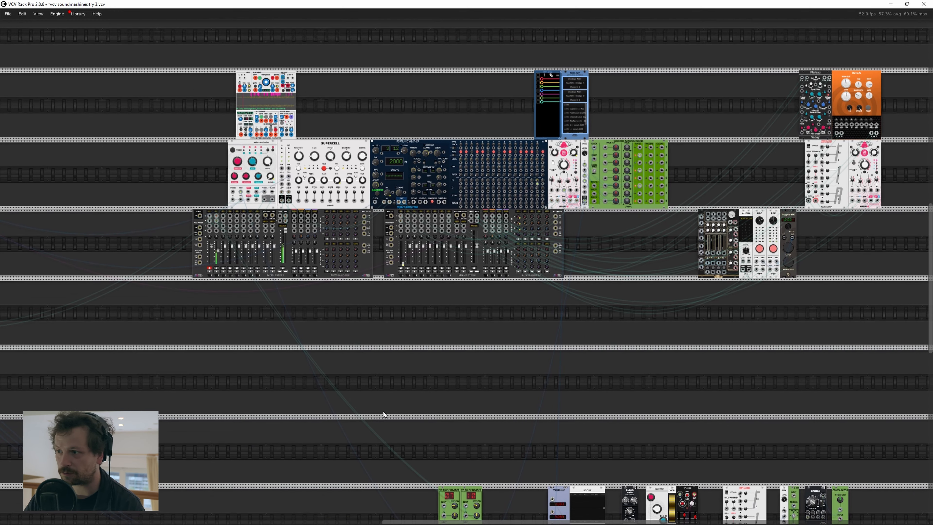
{"action": "left_click_drag", "start_coordinate": [445, 299], "coordinate": [412, 358]}
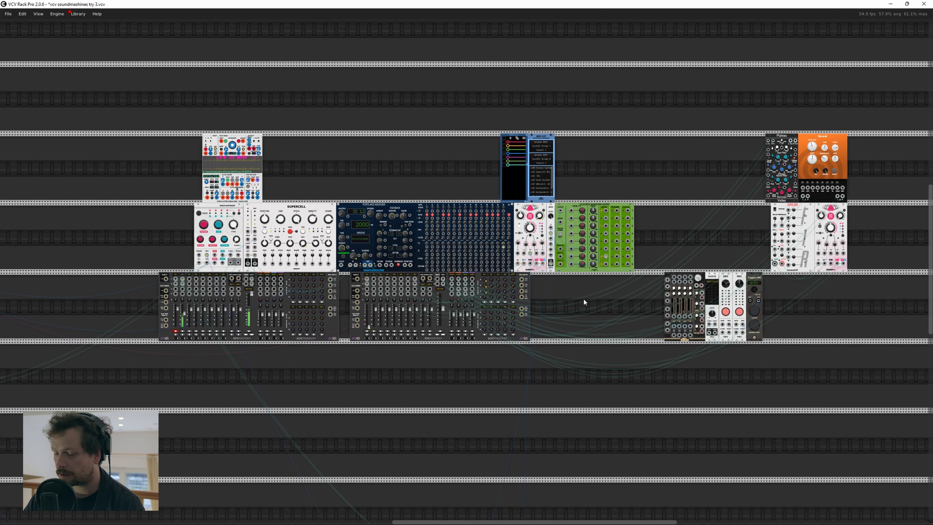
{"action": "scroll", "coordinate": [583, 299], "scroll_direction": "up", "scroll_amount": 2}
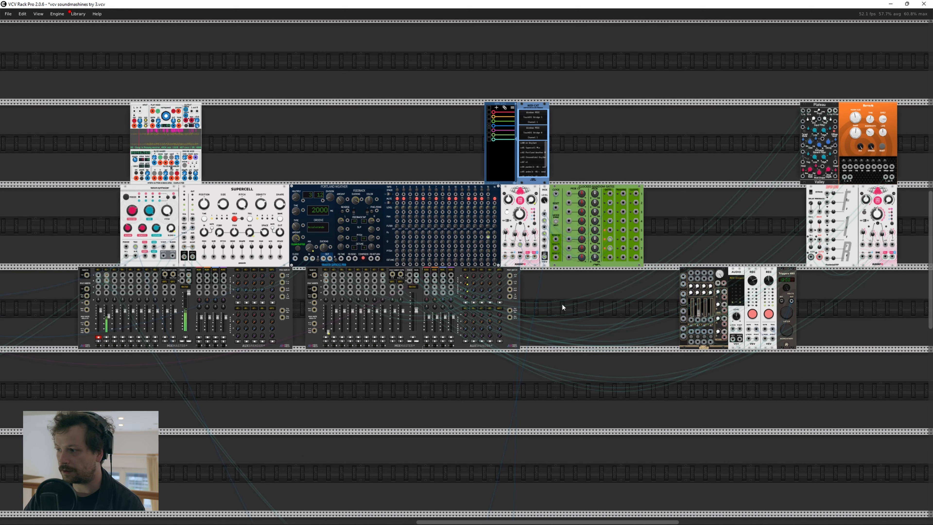
{"action": "scroll", "coordinate": [562, 305], "scroll_direction": "up", "scroll_amount": 2}
{"action": "left_click_drag", "start_coordinate": [559, 307], "coordinate": [769, 380]}
{"action": "left_click_drag", "start_coordinate": [438, 169], "coordinate": [510, 206]}
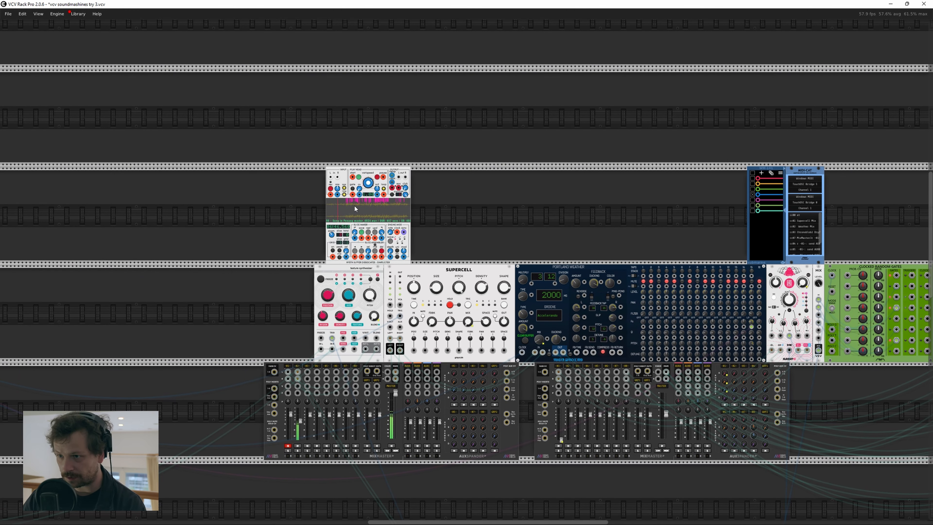
{"action": "scroll", "coordinate": [433, 222], "scroll_direction": "up", "scroll_amount": 5}
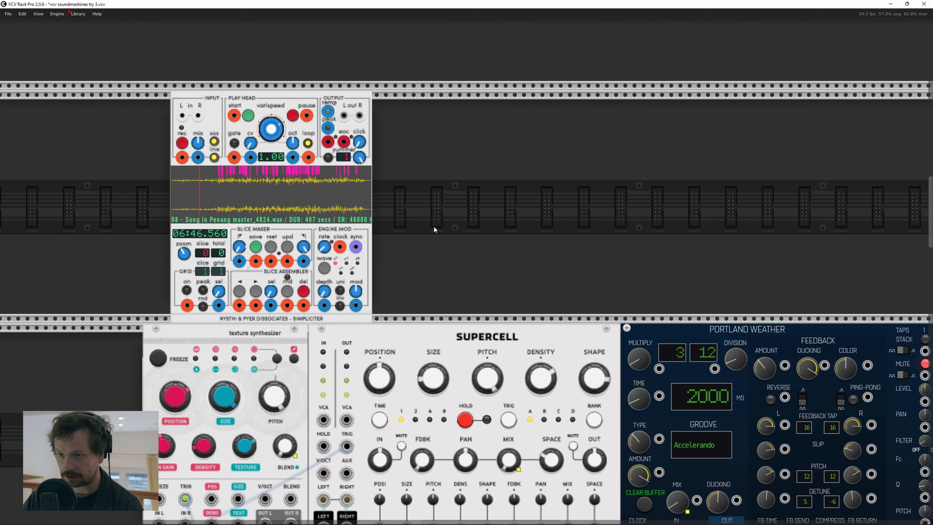
{"action": "left_click_drag", "start_coordinate": [420, 229], "coordinate": [661, 195]}
{"action": "left_click_drag", "start_coordinate": [720, 139], "coordinate": [615, 182]}
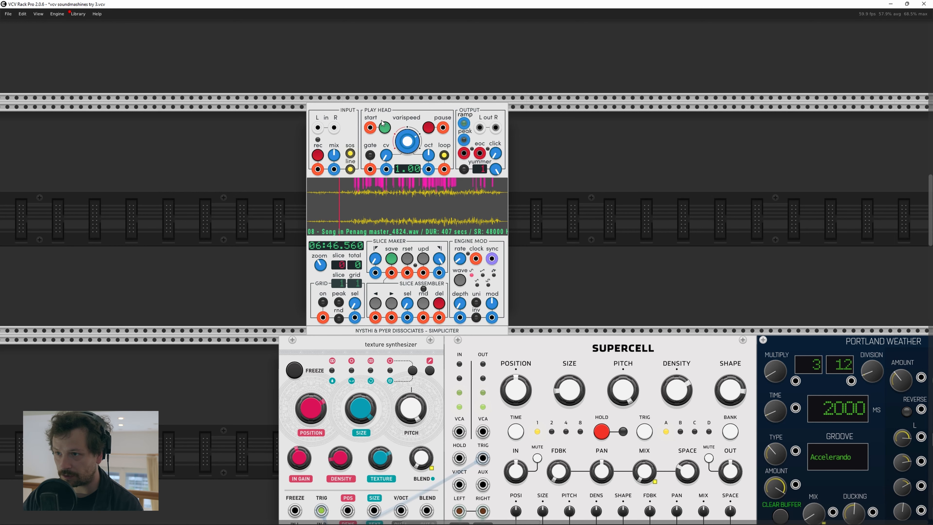
{"action": "left_click", "coordinate": [387, 130]}
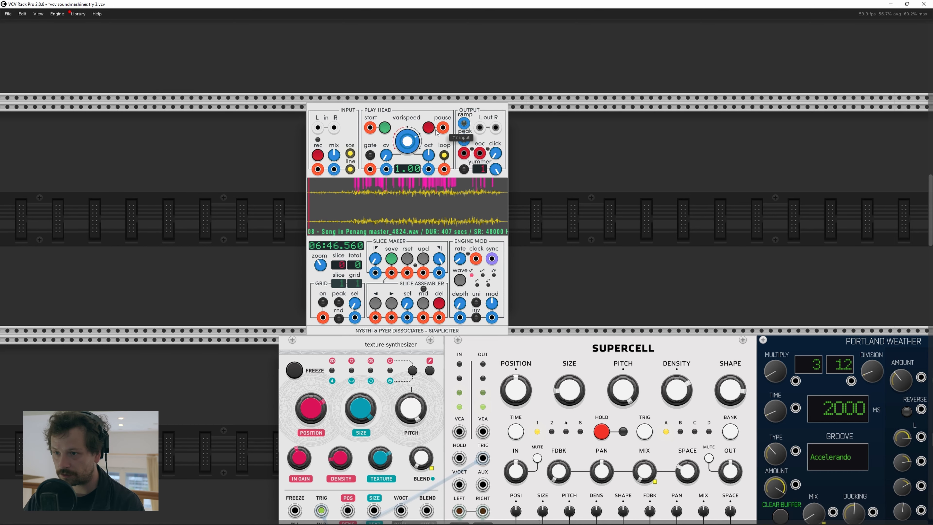
Step: Search the module browser for "random" with the favorites filter off and look through the matching modules
{"action": "left_click_drag", "start_coordinate": [116, 225], "coordinate": [268, 247]}
{"action": "right_click", "coordinate": [268, 246]}
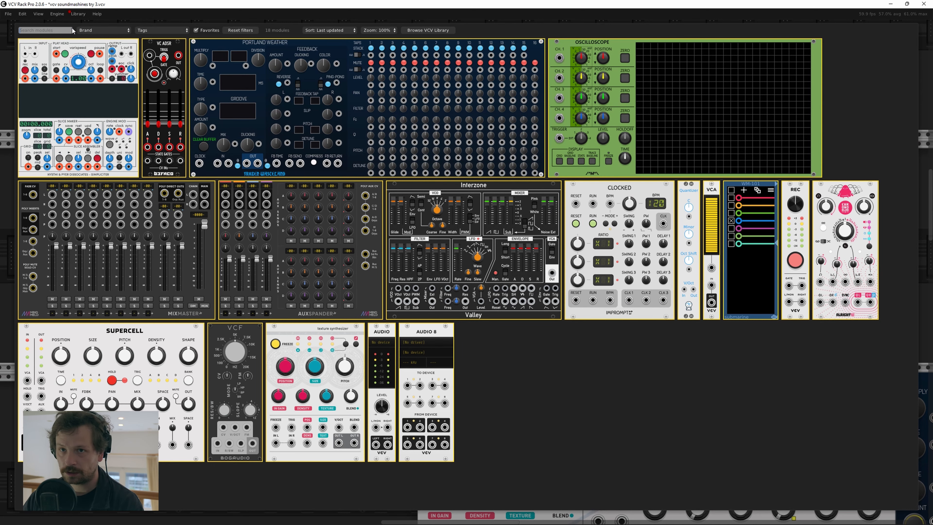
{"action": "type", "text": "random"}
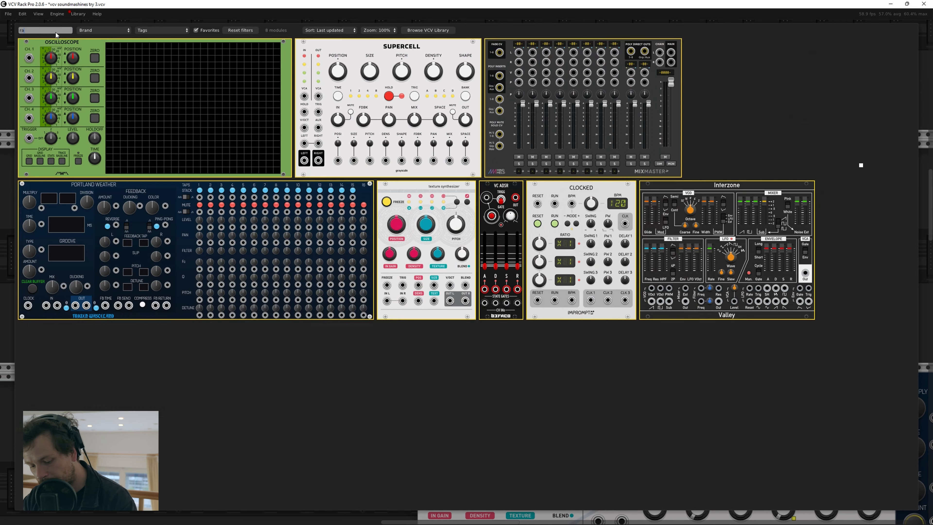
{"action": "left_click", "coordinate": [196, 30]}
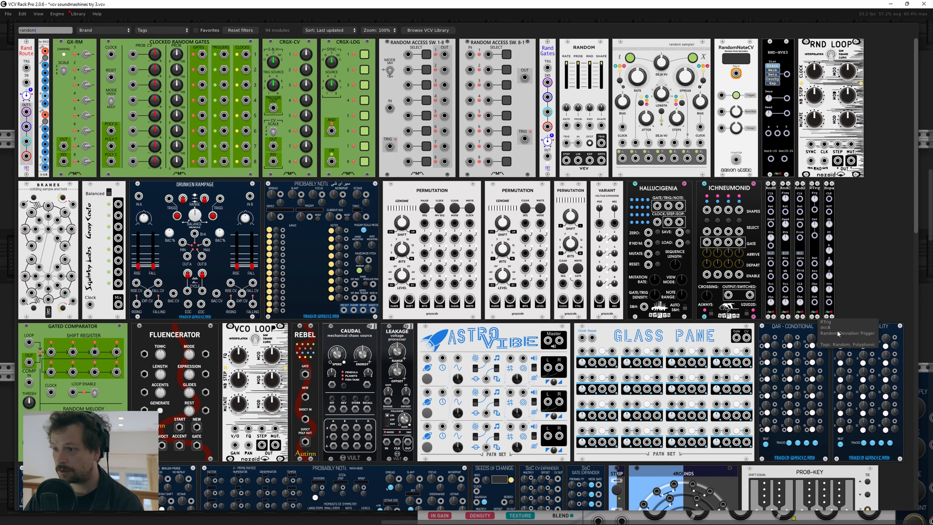
{"action": "scroll", "coordinate": [430, 345], "scroll_direction": "down", "scroll_amount": 3}
{"action": "scroll", "coordinate": [430, 345], "scroll_direction": "down", "scroll_amount": 15}
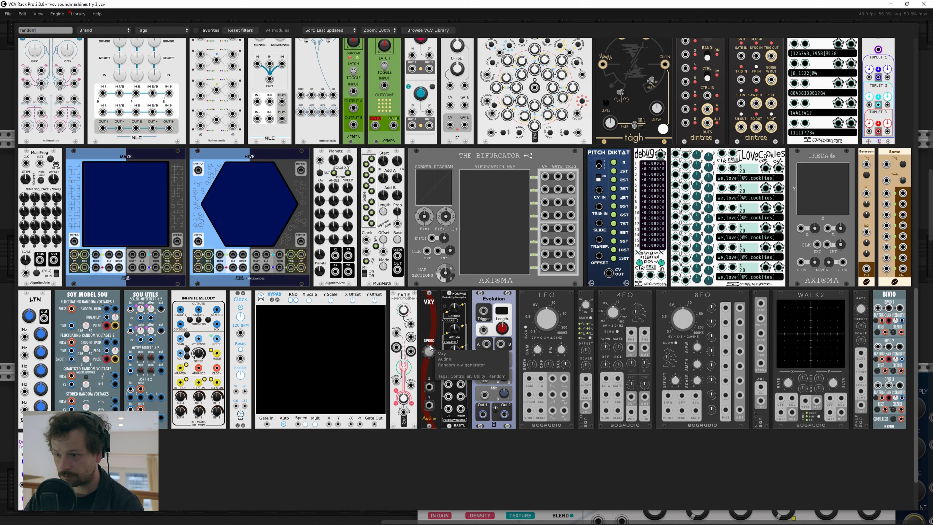
{"action": "scroll", "coordinate": [431, 347], "scroll_direction": "up", "scroll_amount": 8}
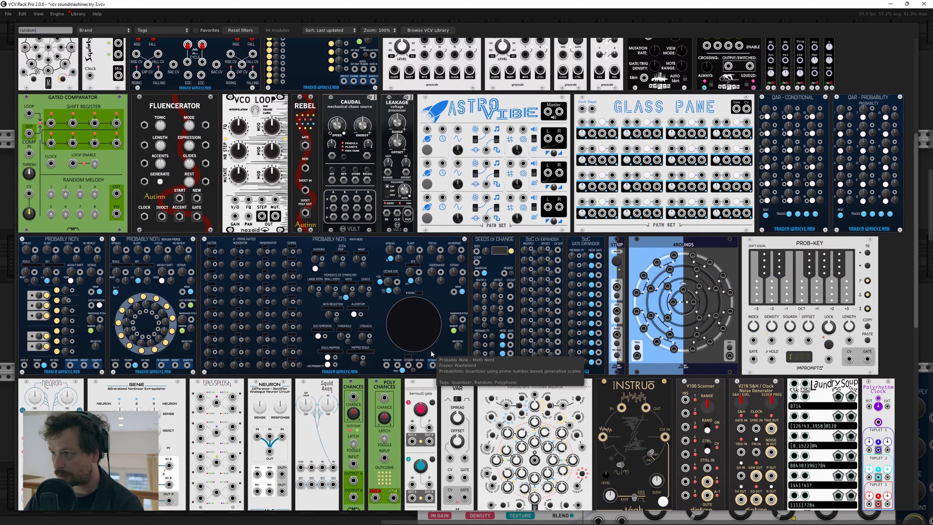
{"action": "scroll", "coordinate": [430, 351], "scroll_direction": "up", "scroll_amount": 5}
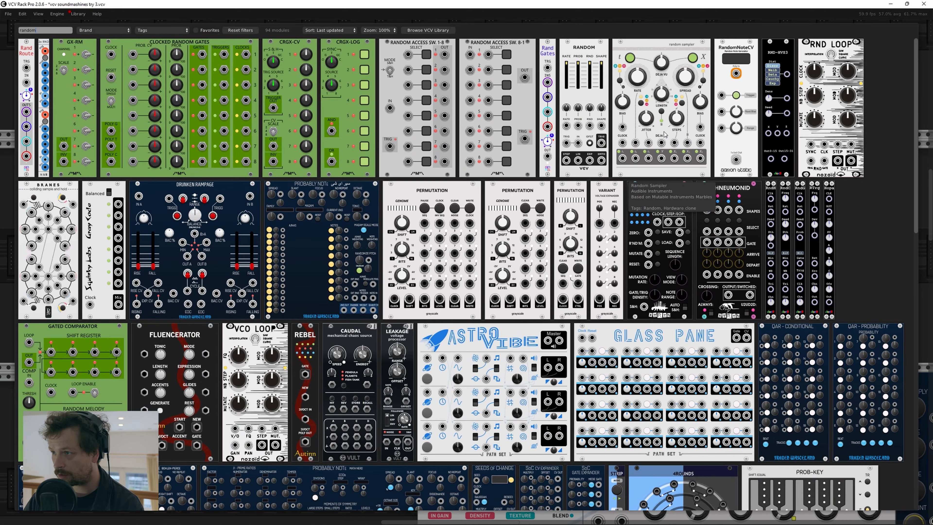
Step: Place a VCV Random module in the Simpliciter's row, to its left, and duplicate it twice
{"action": "left_click", "coordinate": [580, 94]}
{"action": "left_click_drag", "start_coordinate": [272, 157], "coordinate": [172, 158]}
{"action": "key", "text": "ctrl+d"}
{"action": "key", "text": "ctrl+d"}
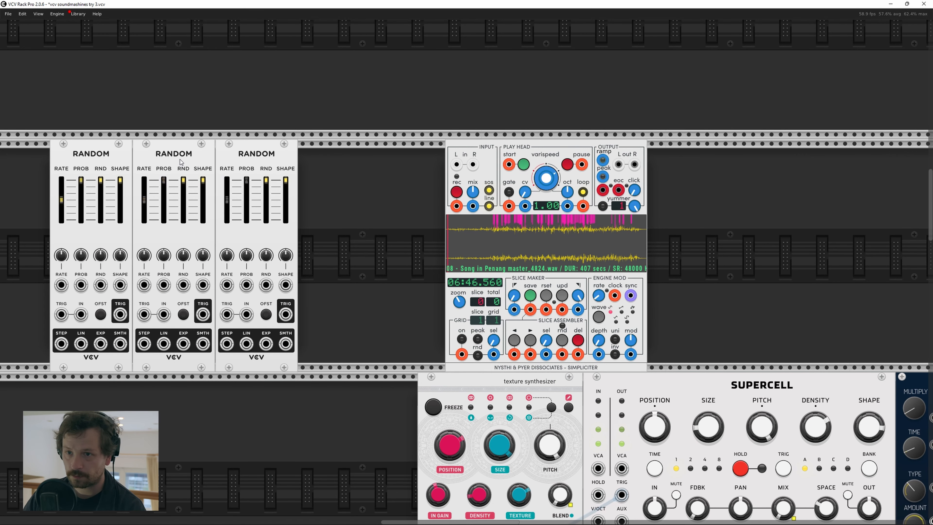
Step: Mark a narrow region about a third of the way into the Simpliciter waveform and save it as a slice
{"action": "scroll", "coordinate": [367, 146], "scroll_direction": "left", "scroll_amount": 2}
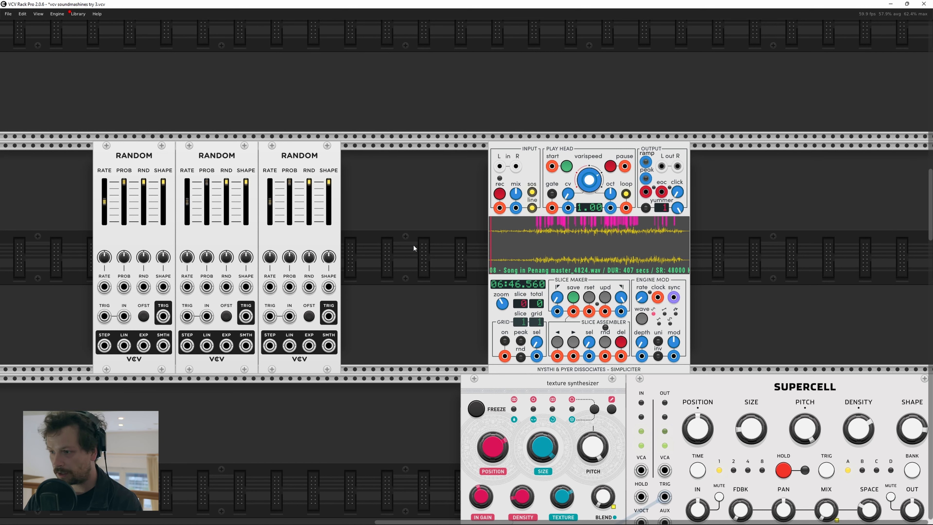
{"action": "left_click_drag", "start_coordinate": [819, 203], "coordinate": [683, 230]}
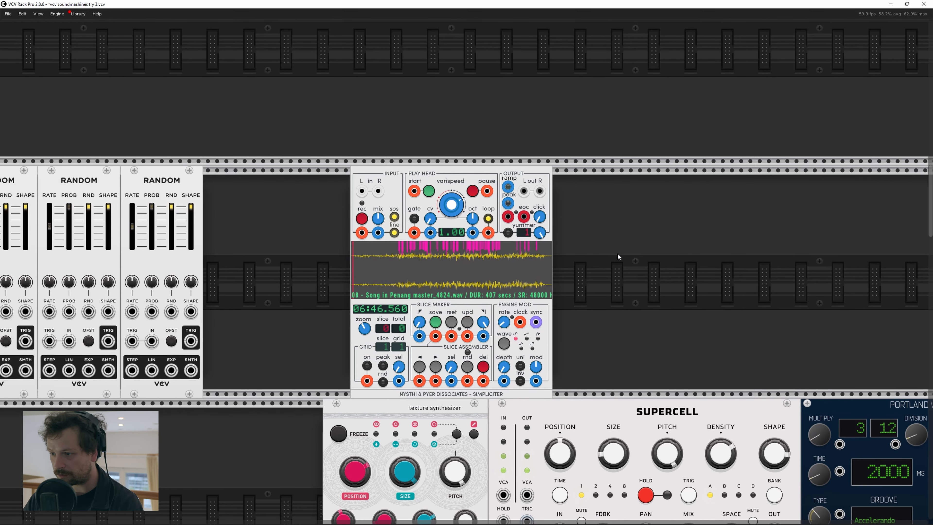
{"action": "scroll", "coordinate": [624, 256], "scroll_direction": "up", "scroll_amount": 1}
{"action": "left_click_drag", "start_coordinate": [347, 274], "coordinate": [374, 277]}
{"action": "left_click_drag", "start_coordinate": [530, 264], "coordinate": [379, 272]}
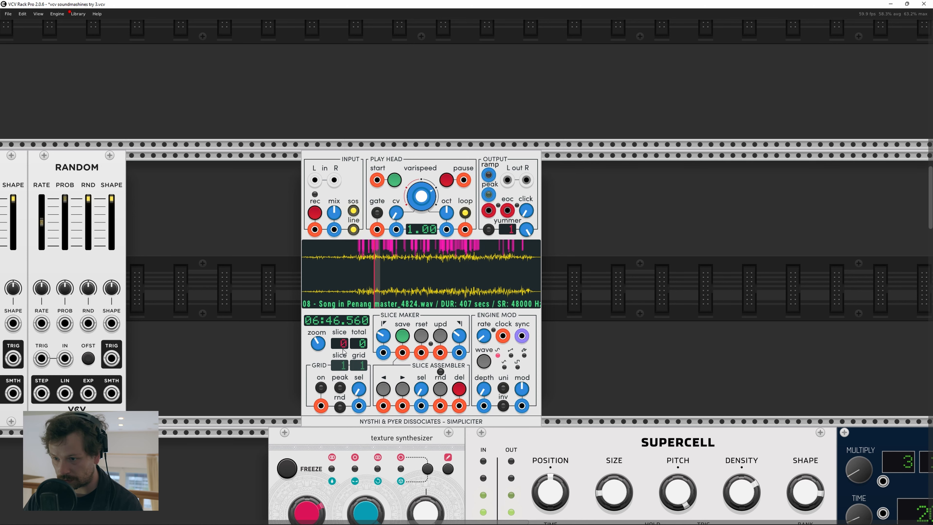
{"action": "left_click", "coordinate": [402, 336]}
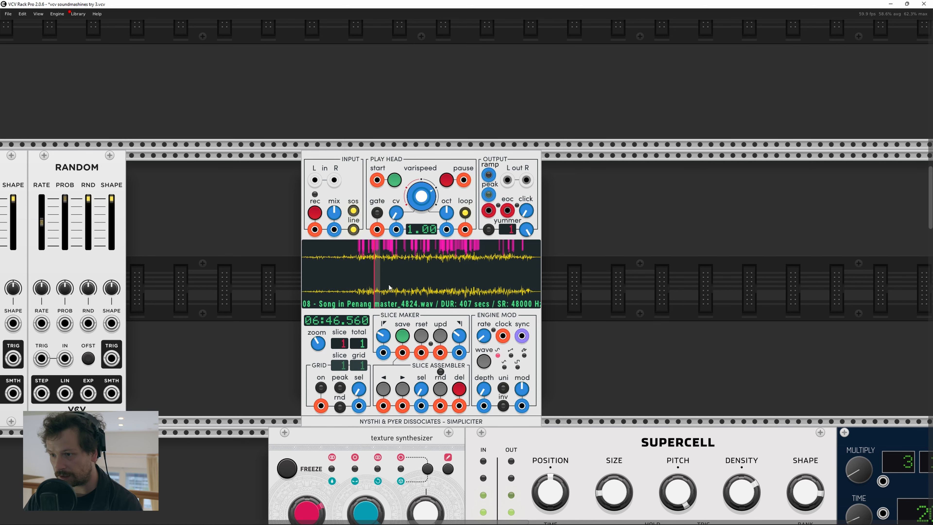
Step: Mark a wider region just past the waveform's middle, fine-tune its start and end points, and save it as another slice
{"action": "left_click_drag", "start_coordinate": [399, 278], "coordinate": [444, 288]}
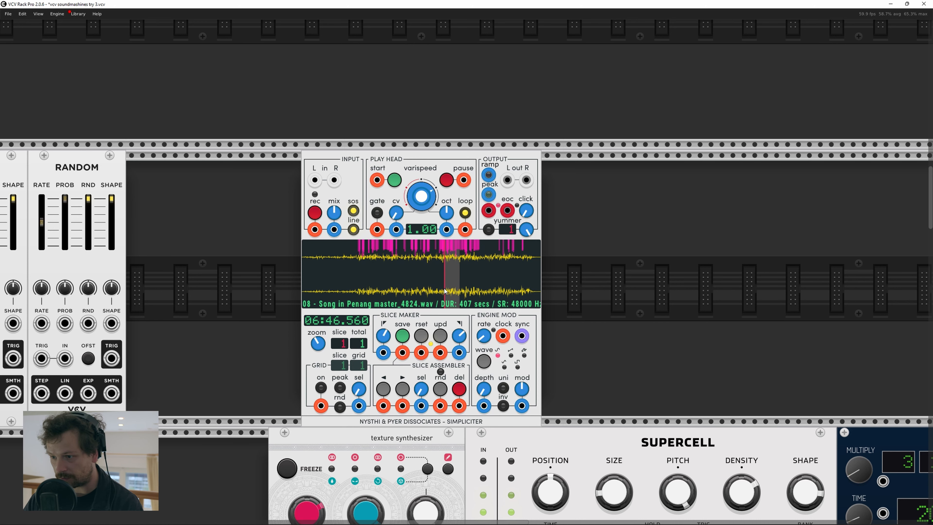
{"action": "mouse_move", "coordinate": [384, 337]}
{"action": "left_mouse_down"}
{"action": "mouse_move", "coordinate": [383, 400]}
{"action": "mouse_move", "coordinate": [384, 339]}
{"action": "left_mouse_up"}
{"action": "left_click_drag", "start_coordinate": [460, 337], "coordinate": [461, 357]}
{"action": "left_click", "coordinate": [402, 336]}
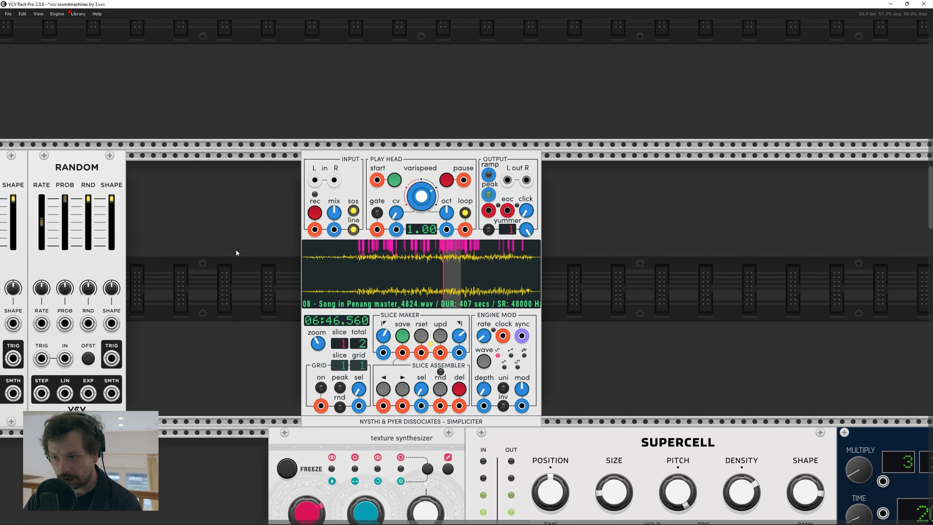
Step: Patch the STEP outputs of the first and second Random modules to the Simpliciter's slice start and slice end inputs
{"action": "left_click_drag", "start_coordinate": [236, 249], "coordinate": [342, 230]}
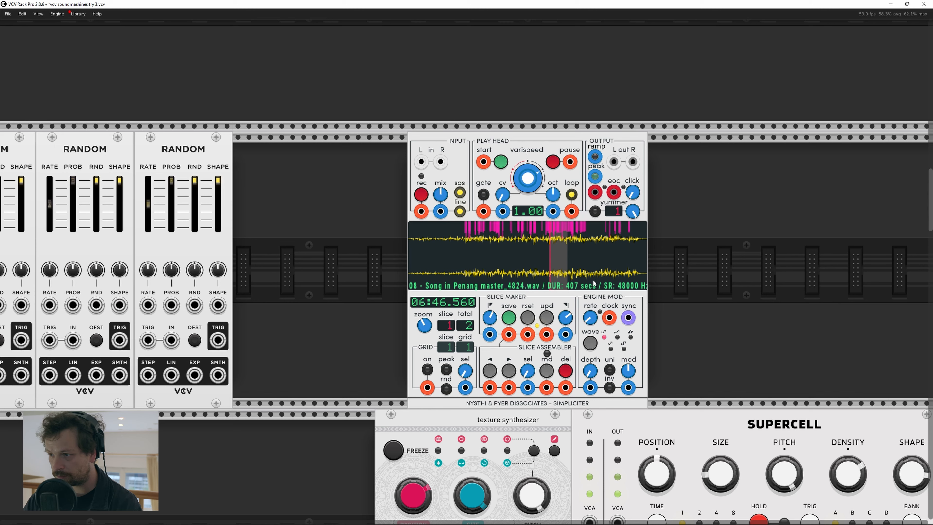
{"action": "left_click_drag", "start_coordinate": [276, 281], "coordinate": [378, 213]}
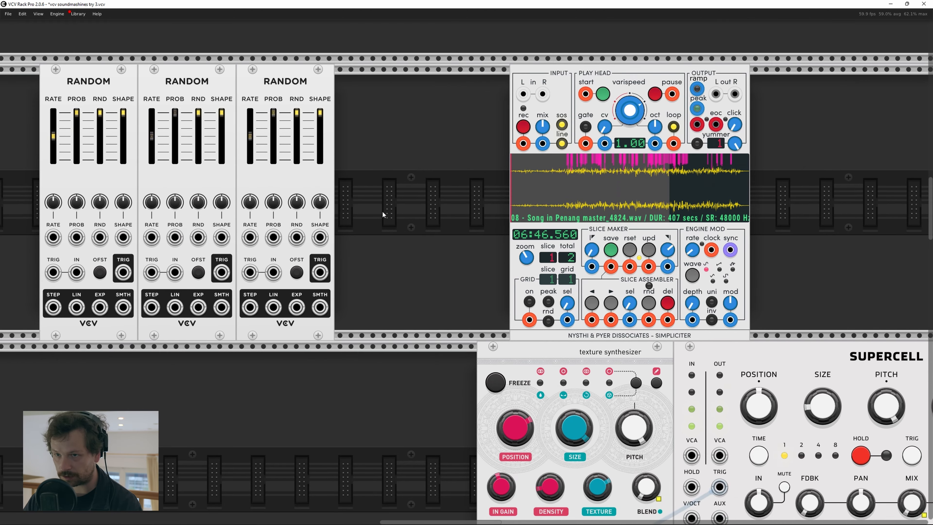
{"action": "scroll", "coordinate": [386, 211], "scroll_direction": "down", "scroll_amount": 2}
{"action": "scroll", "coordinate": [404, 191], "scroll_direction": "down", "scroll_amount": 2}
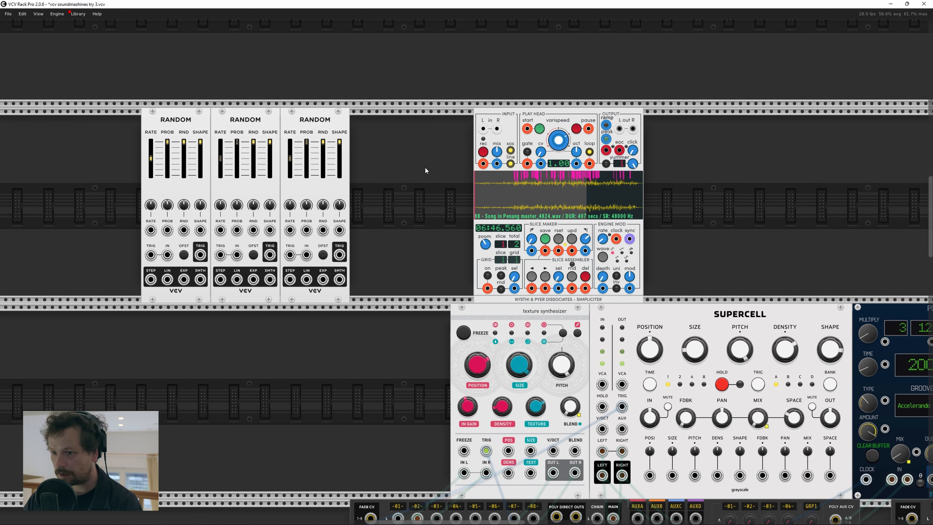
{"action": "scroll", "coordinate": [425, 170], "scroll_direction": "down", "scroll_amount": 2}
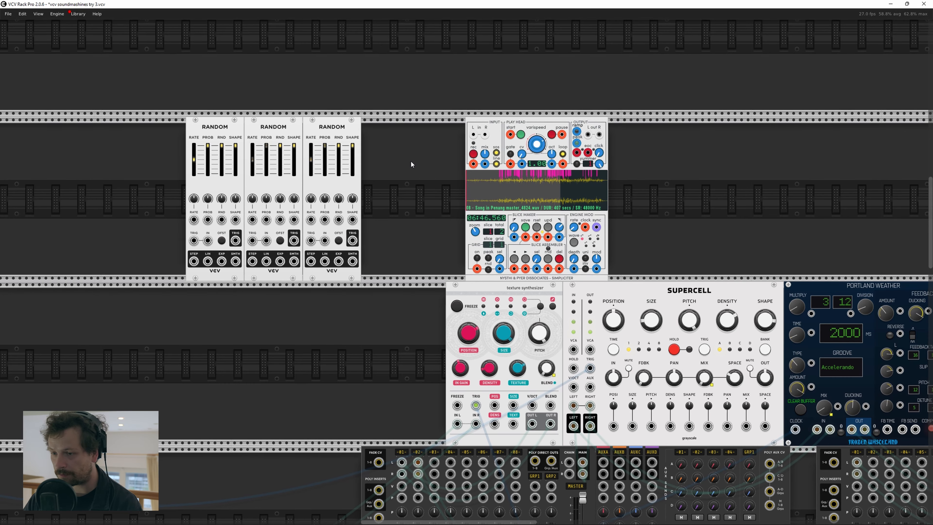
{"action": "scroll", "coordinate": [404, 165], "scroll_direction": "down", "scroll_amount": 2}
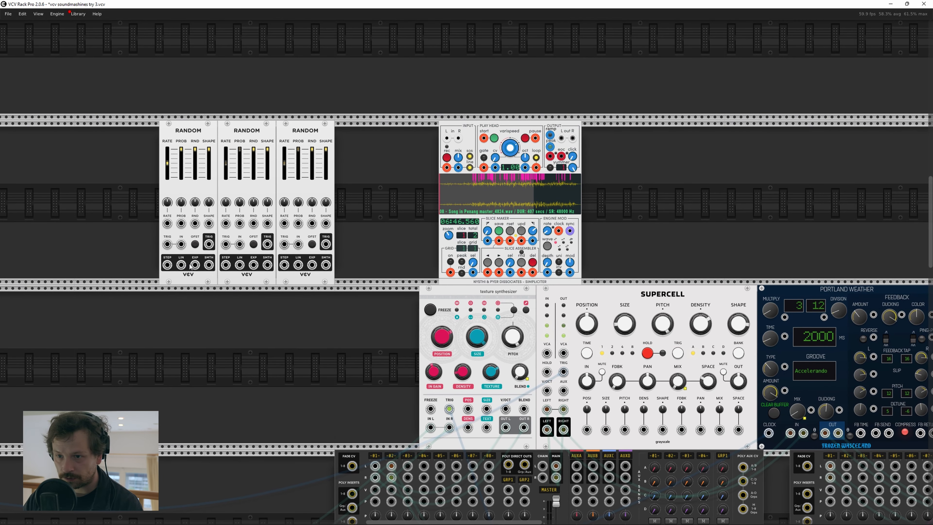
{"action": "left_click_drag", "start_coordinate": [167, 265], "coordinate": [490, 241]}
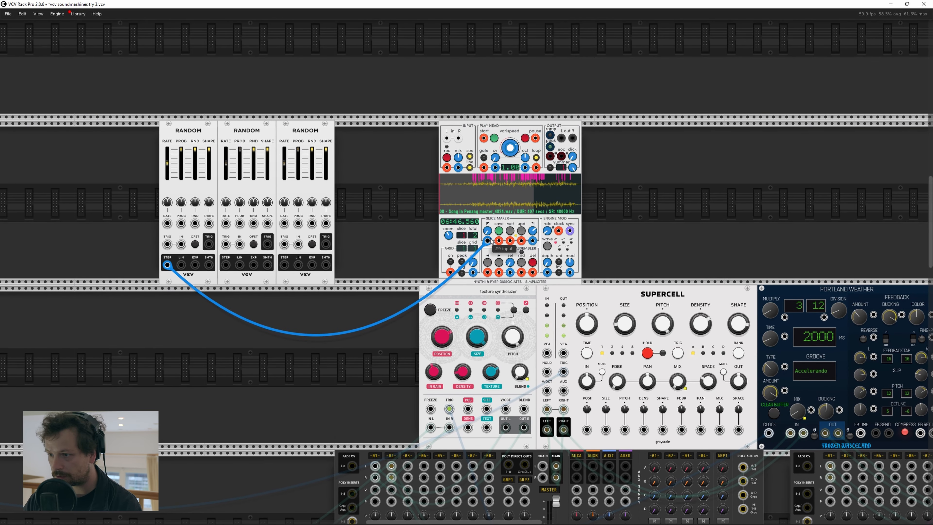
{"action": "left_click_drag", "start_coordinate": [226, 266], "coordinate": [533, 241]}
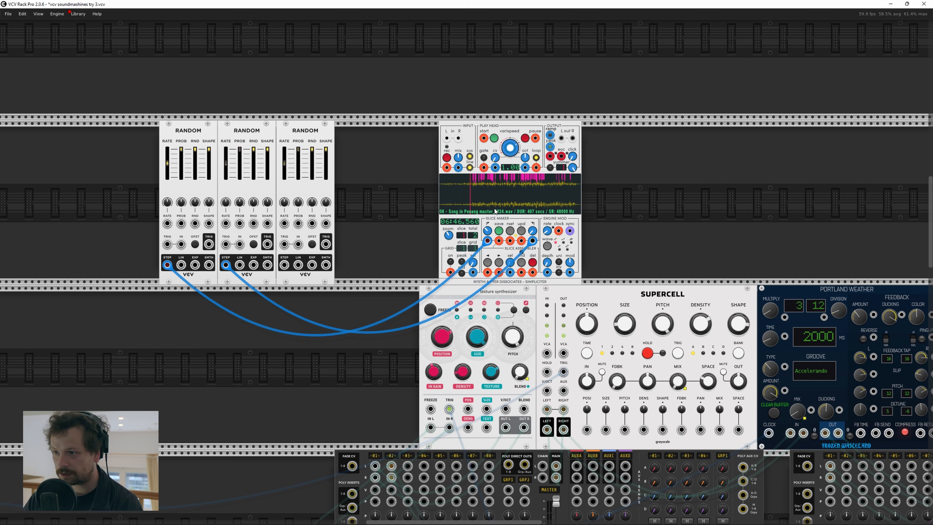
Step: Add an Impromptu Clocked module from the favorites to the row above the Random modules and Simpliciter
{"action": "scroll", "coordinate": [494, 182], "scroll_direction": "up", "scroll_amount": 3}
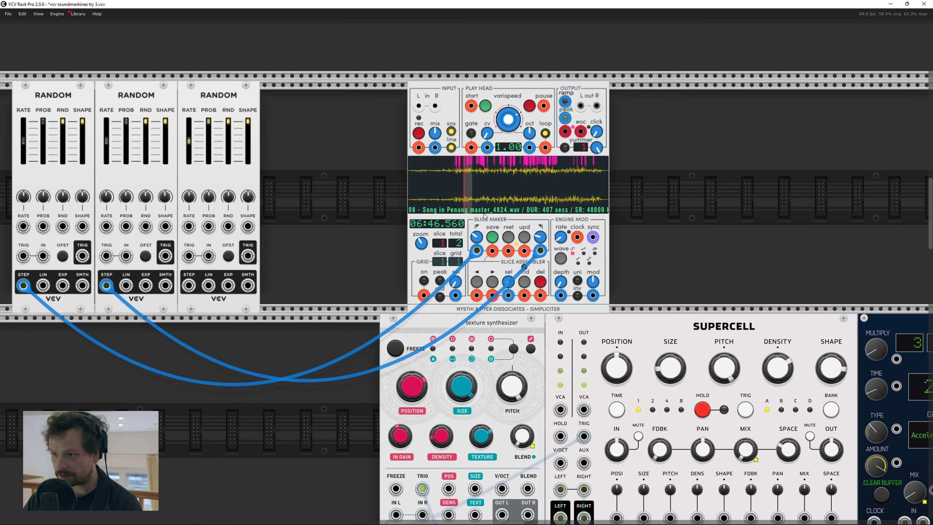
{"action": "left_click_drag", "start_coordinate": [331, 197], "coordinate": [380, 300]}
{"action": "right_click", "coordinate": [390, 87]}
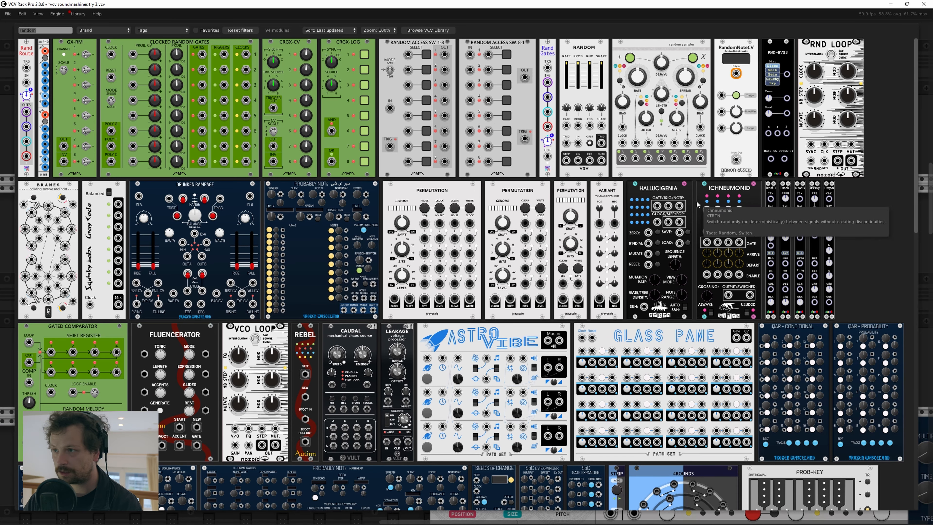
{"action": "left_click", "coordinate": [196, 30]}
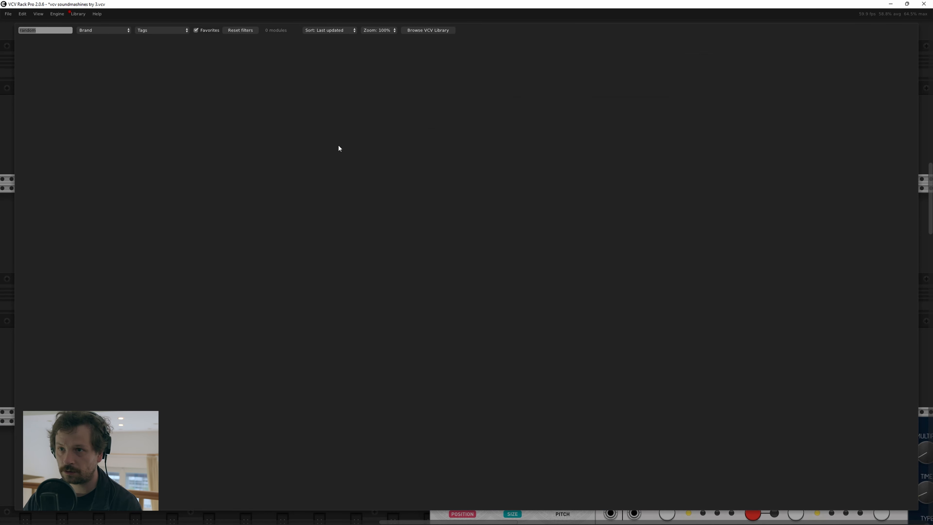
{"action": "key", "text": "Escape"}
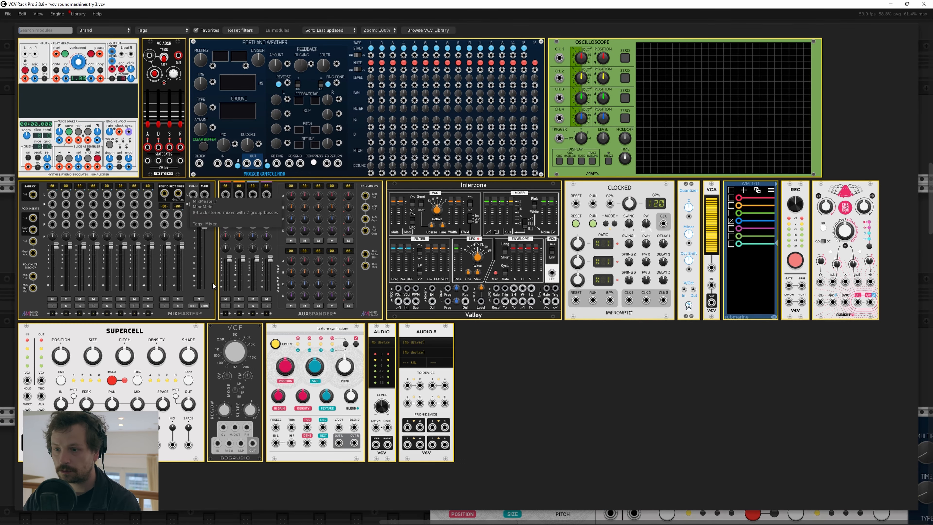
{"action": "scroll", "coordinate": [623, 255], "scroll_direction": "up", "scroll_amount": 5}
{"action": "scroll", "coordinate": [574, 224], "scroll_direction": "down", "scroll_amount": 6}
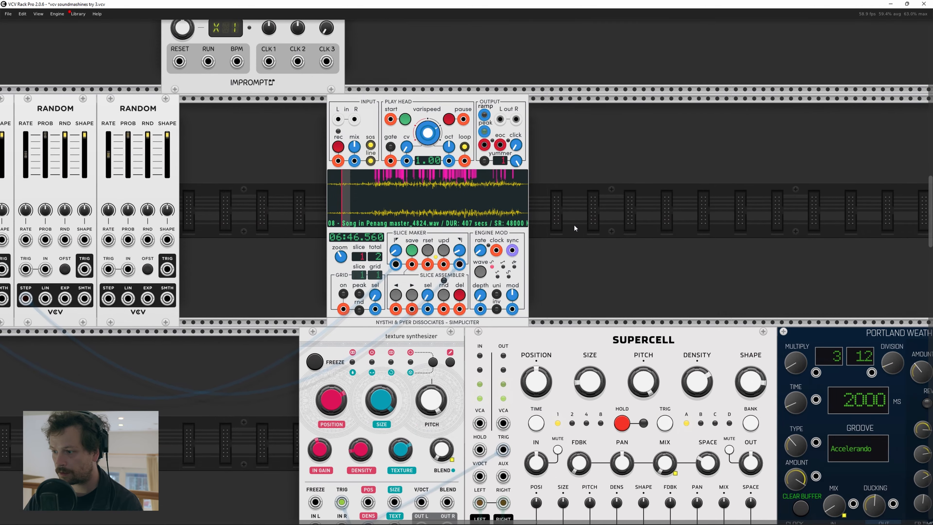
Step: Move the Submarine WM-101 wire manager to the top row, left of the Clocked module in the drum and clock section
{"action": "scroll", "coordinate": [411, 177], "scroll_direction": "down", "scroll_amount": 3}
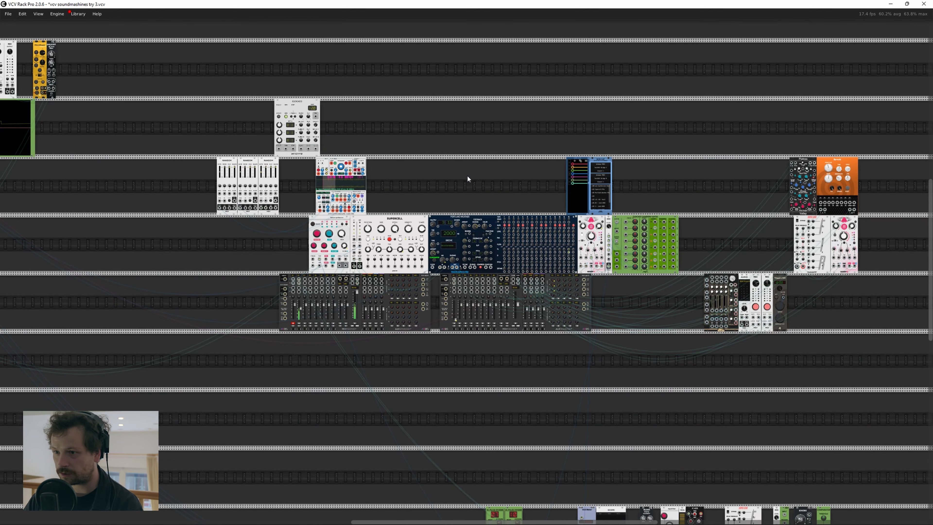
{"action": "left_click_drag", "start_coordinate": [180, 63], "coordinate": [479, 144]}
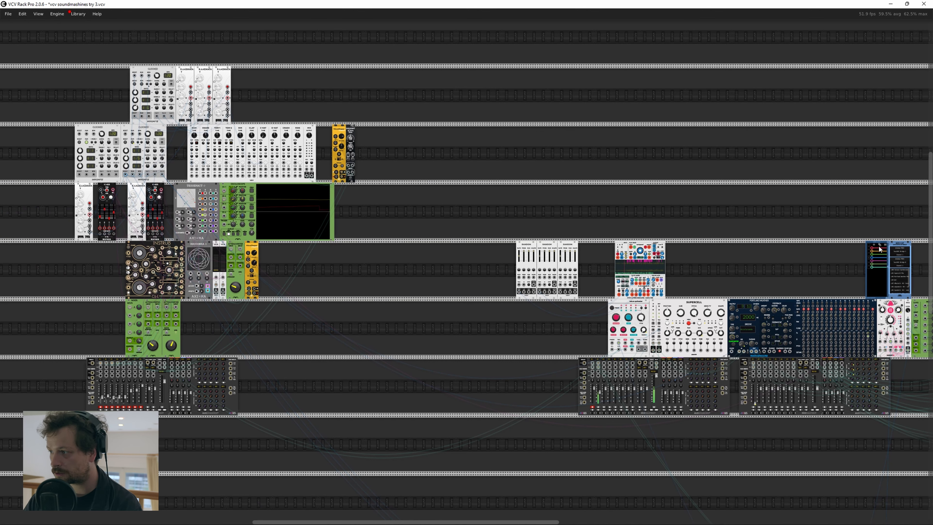
{"action": "left_click_drag", "start_coordinate": [878, 242], "coordinate": [343, 102]}
{"action": "scroll", "coordinate": [170, 127], "scroll_direction": "up", "scroll_amount": 7}
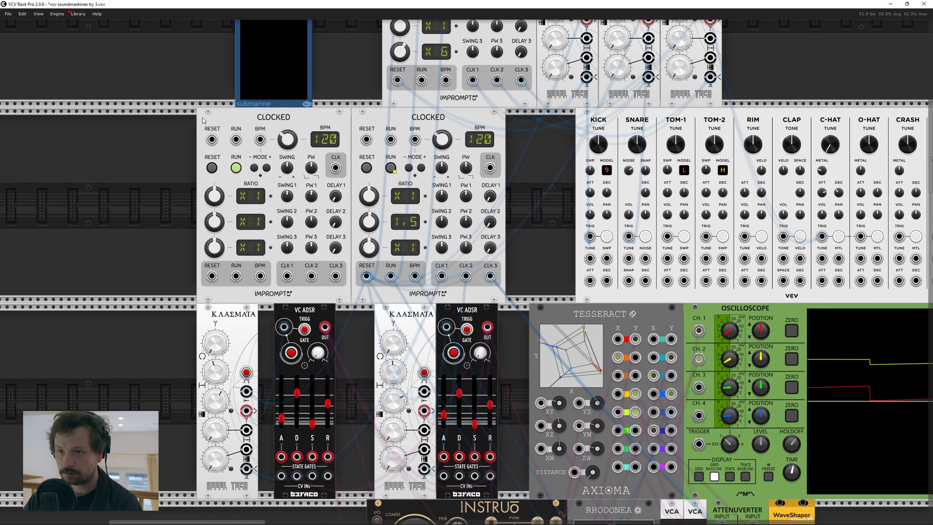
Step: Patch the new Clocked module's RESET, RUN and BPM inputs from the existing Clocked's matching outputs and place it above the Random modules
{"action": "left_click_drag", "start_coordinate": [214, 139], "coordinate": [390, 276]}
{"action": "left_click_drag", "start_coordinate": [260, 139], "coordinate": [413, 278]}
{"action": "scroll", "coordinate": [214, 98], "scroll_direction": "down", "scroll_amount": 4}
{"action": "left_click_drag", "start_coordinate": [188, 60], "coordinate": [243, 139]}
{"action": "left_click_drag", "start_coordinate": [255, 106], "coordinate": [876, 306]}
{"action": "left_click_drag", "start_coordinate": [775, 274], "coordinate": [261, 187]}
{"action": "left_click_drag", "start_coordinate": [387, 222], "coordinate": [526, 172]}
{"action": "left_click", "coordinate": [610, 179]}
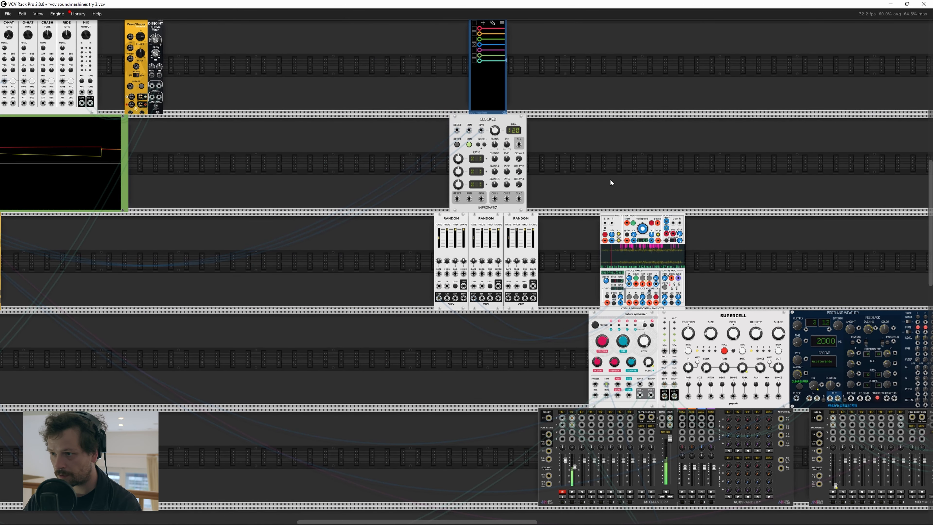
Step: Patch CLK 1, CLK 2 and CLK 3 to the trigger inputs of the three Random modules and set the second clock ratio to /2
{"action": "scroll", "coordinate": [579, 201], "scroll_direction": "up", "scroll_amount": 4}
{"action": "left_click_drag", "start_coordinate": [427, 198], "coordinate": [316, 374]}
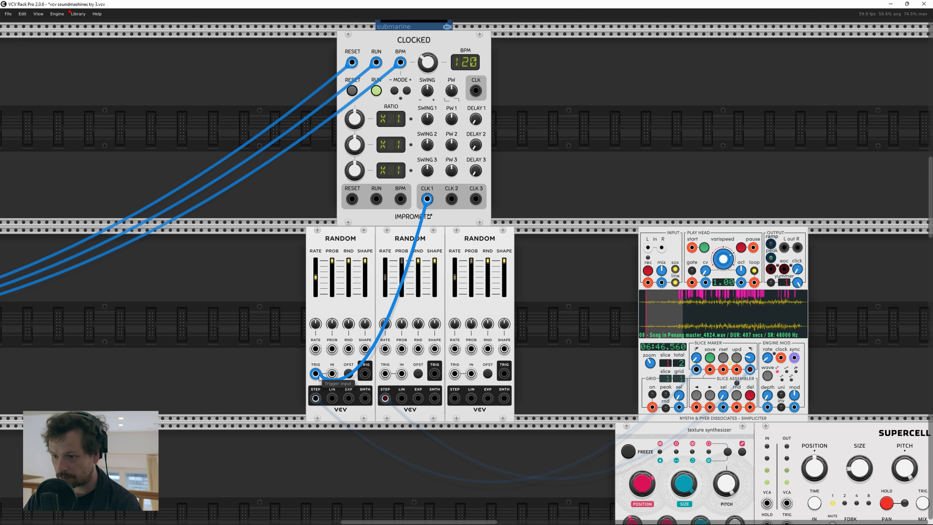
{"action": "left_click_drag", "start_coordinate": [451, 199], "coordinate": [384, 373]}
{"action": "left_click_drag", "start_coordinate": [454, 373], "coordinate": [476, 203]}
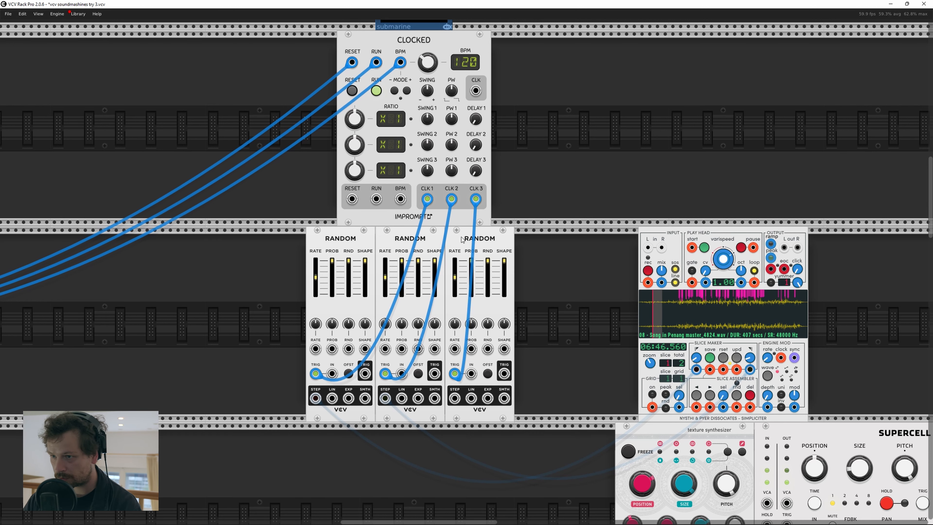
{"action": "left_click_drag", "start_coordinate": [354, 145], "coordinate": [354, 148]}
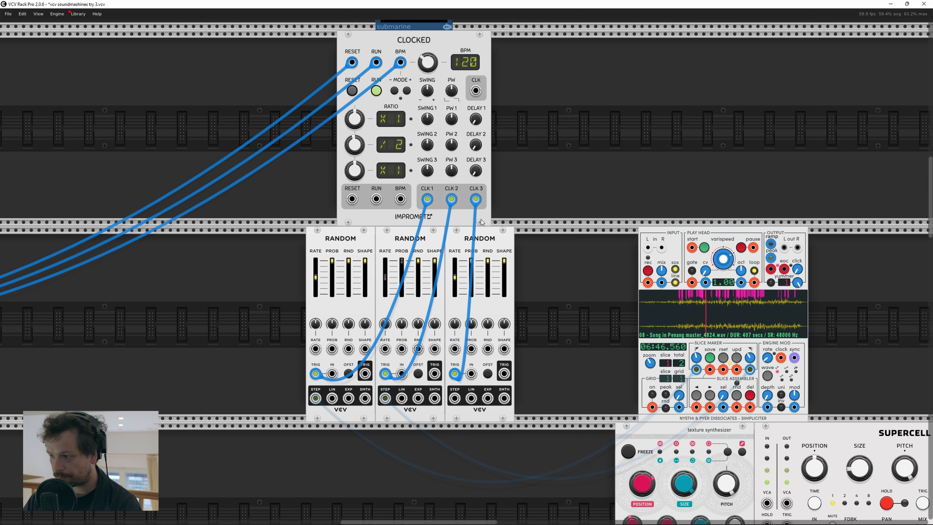
Step: Lower the trigger probability and random spread on the first two Random modules, with the first one's probability at about 32%
{"action": "left_click_drag", "start_coordinate": [401, 265], "coordinate": [401, 275]}
{"action": "left_click_drag", "start_coordinate": [332, 261], "coordinate": [332, 263]}
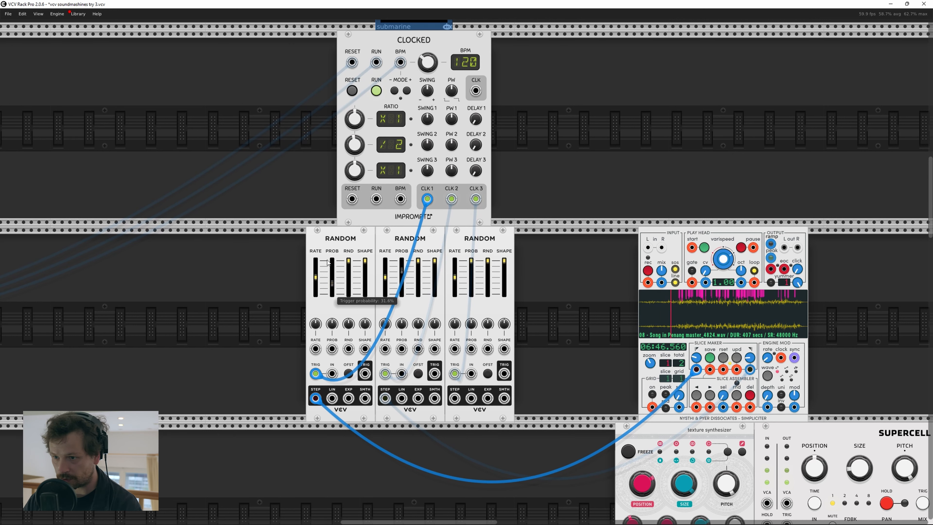
{"action": "left_click_drag", "start_coordinate": [351, 261], "coordinate": [351, 274]}
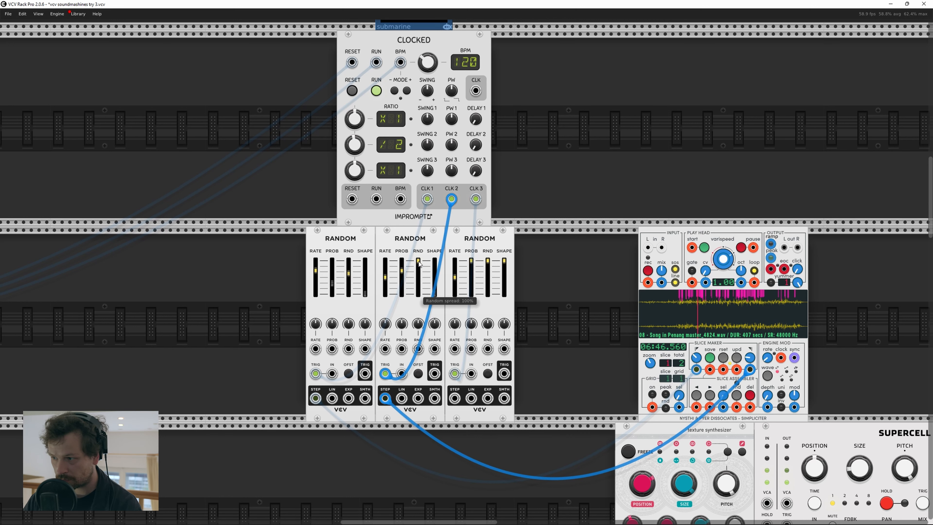
{"action": "left_click_drag", "start_coordinate": [417, 273], "coordinate": [405, 271]}
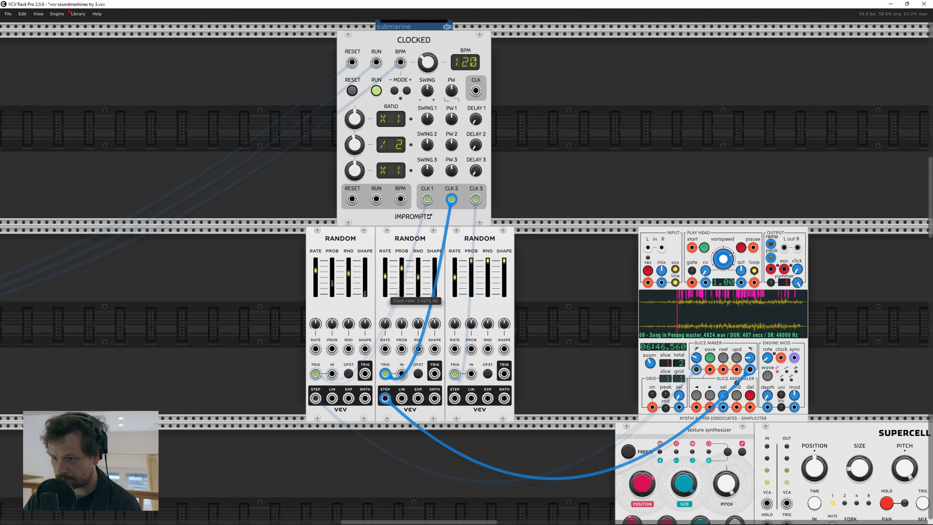
Step: Move the third Random module away from the other two, closer to the Simpliciter
{"action": "left_click_drag", "start_coordinate": [596, 213], "coordinate": [545, 188]}
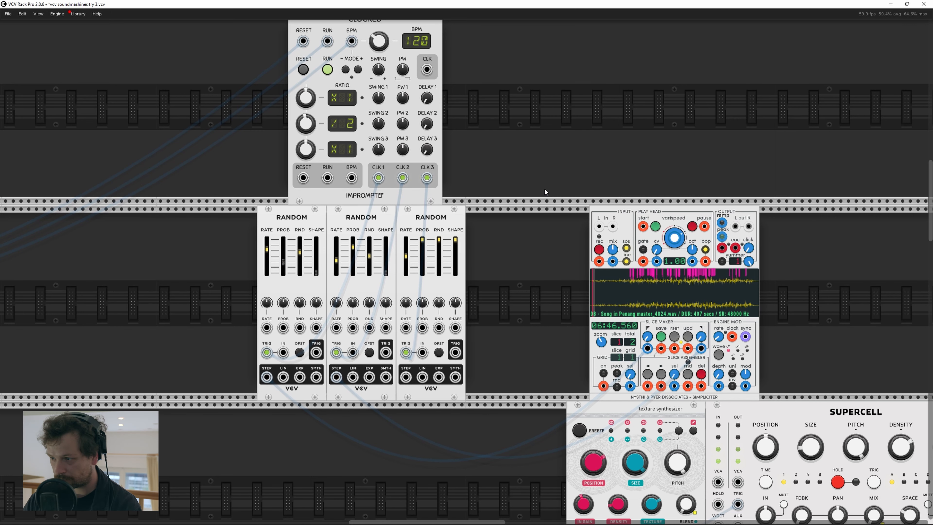
{"action": "left_click_drag", "start_coordinate": [551, 176], "coordinate": [518, 166]}
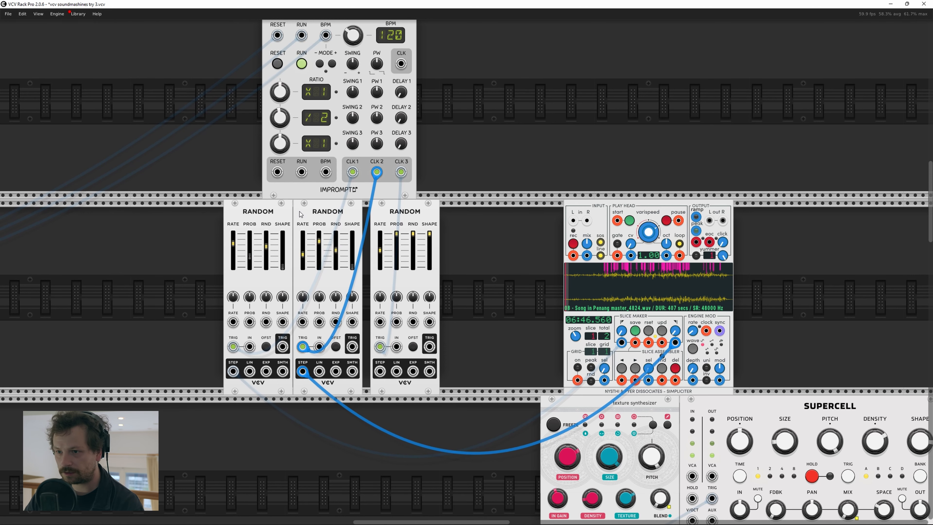
{"action": "left_click_drag", "start_coordinate": [418, 209], "coordinate": [471, 211]}
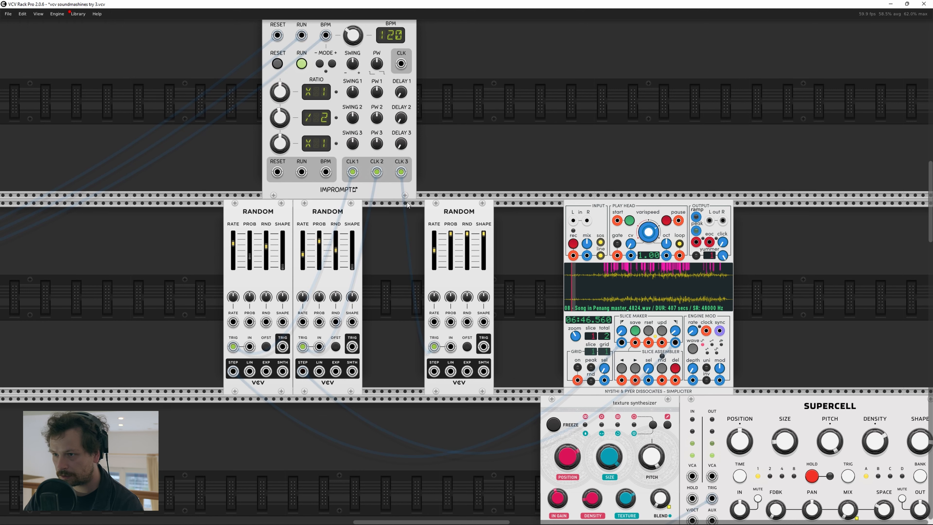
Step: Add the Clocked Random Gates module beside the Clocked module and patch CLK 3 into its clock input
{"action": "right_click", "coordinate": [523, 132]}
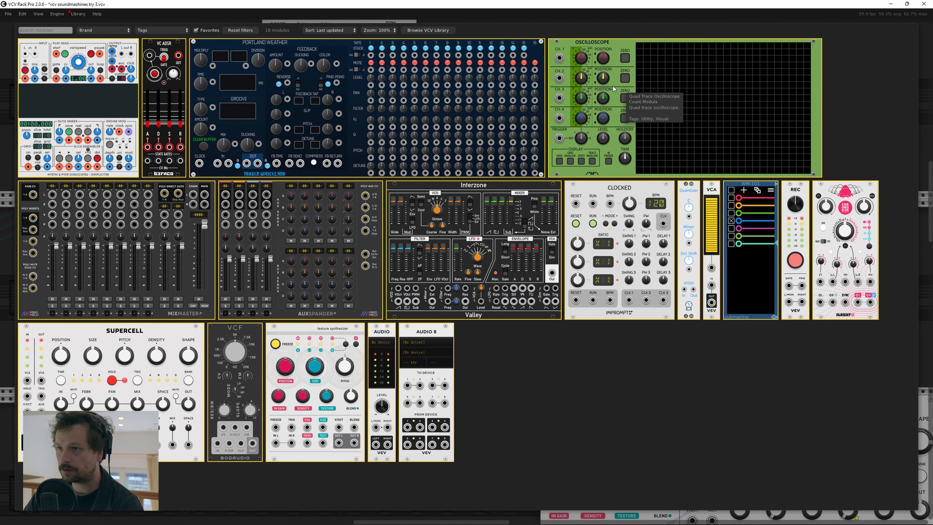
{"action": "type", "text": "random g"}
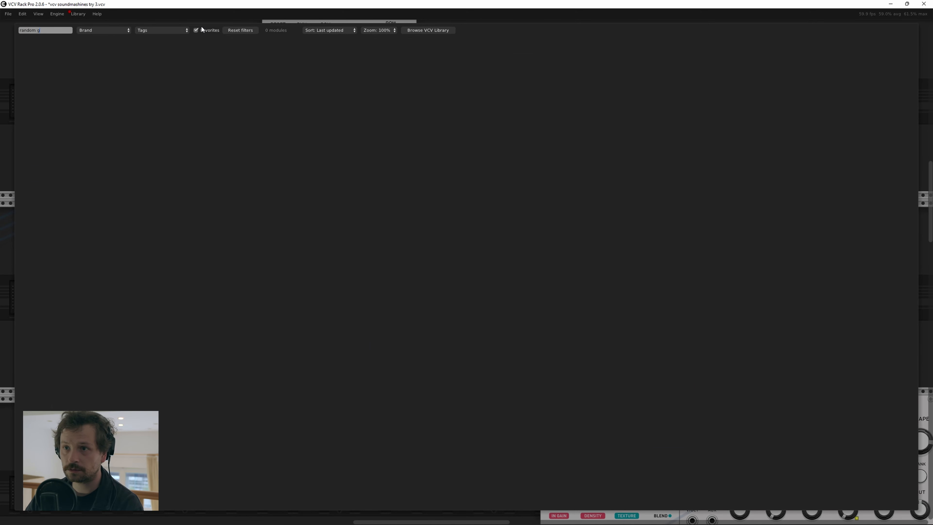
{"action": "left_click", "coordinate": [196, 30]}
{"action": "left_click", "coordinate": [281, 111]}
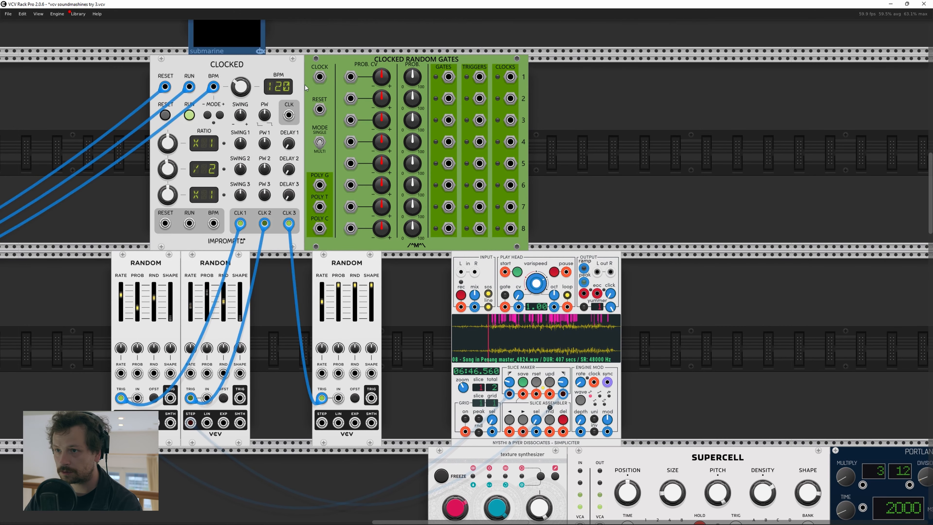
{"action": "left_click_drag", "start_coordinate": [319, 76], "coordinate": [288, 225]}
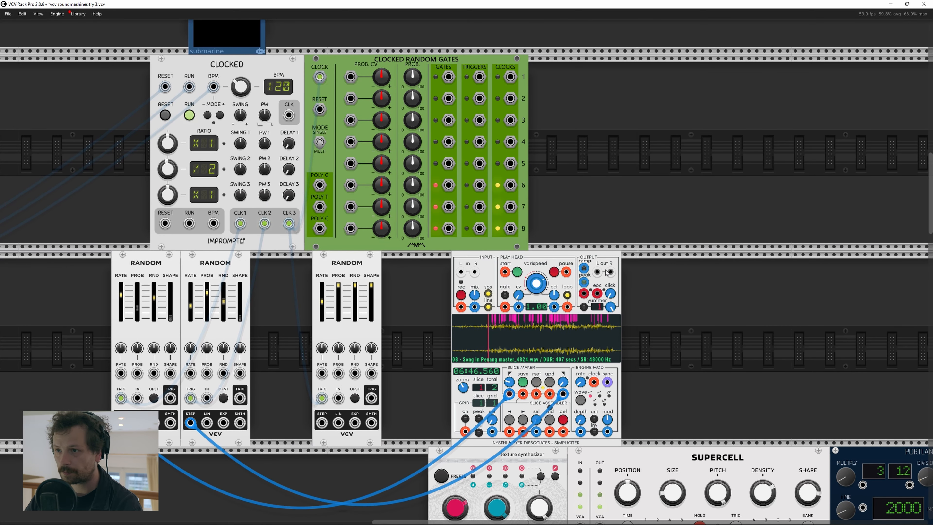
Step: Find a switch in the module browser and add the Count Modula SW2 in the row above the Simpliciter
{"action": "left_click_drag", "start_coordinate": [447, 78], "coordinate": [733, 143]}
{"action": "right_click", "coordinate": [657, 204]}
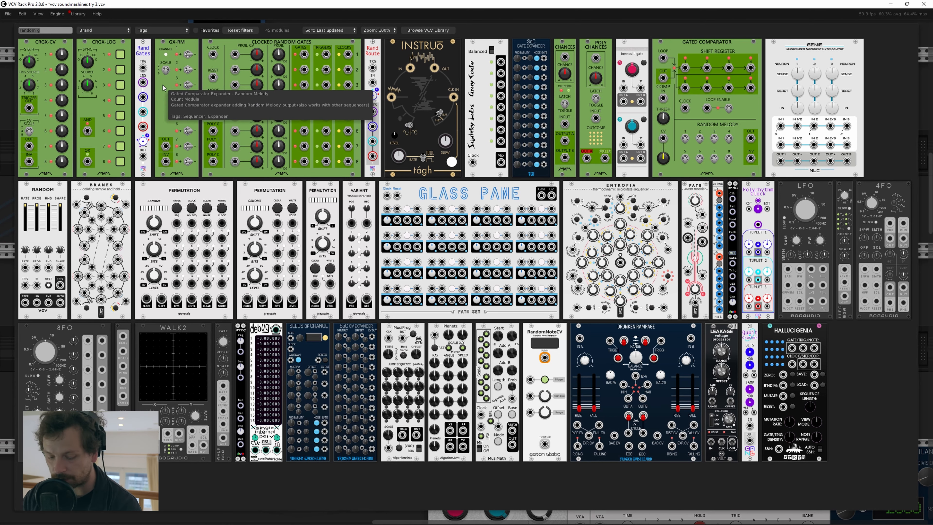
{"action": "type", "text": "switch"}
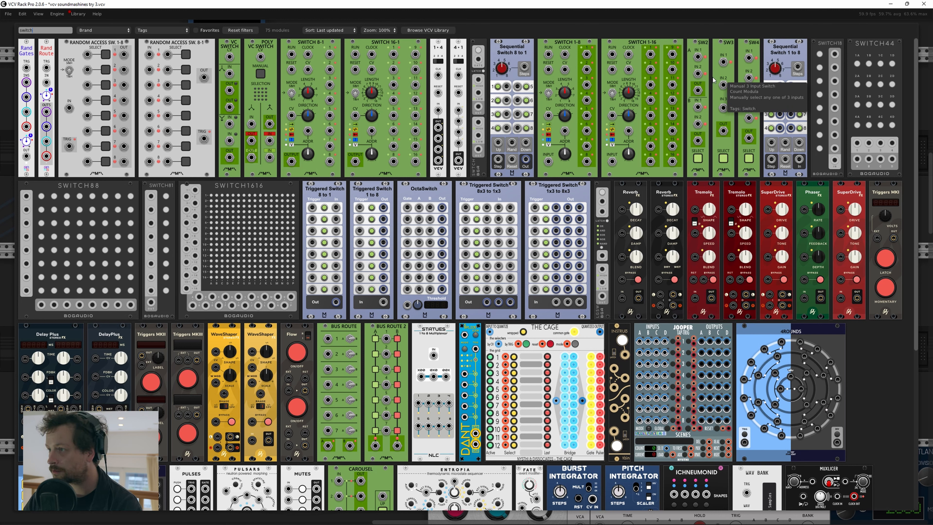
{"action": "left_click_drag", "start_coordinate": [699, 78], "coordinate": [636, 67]}
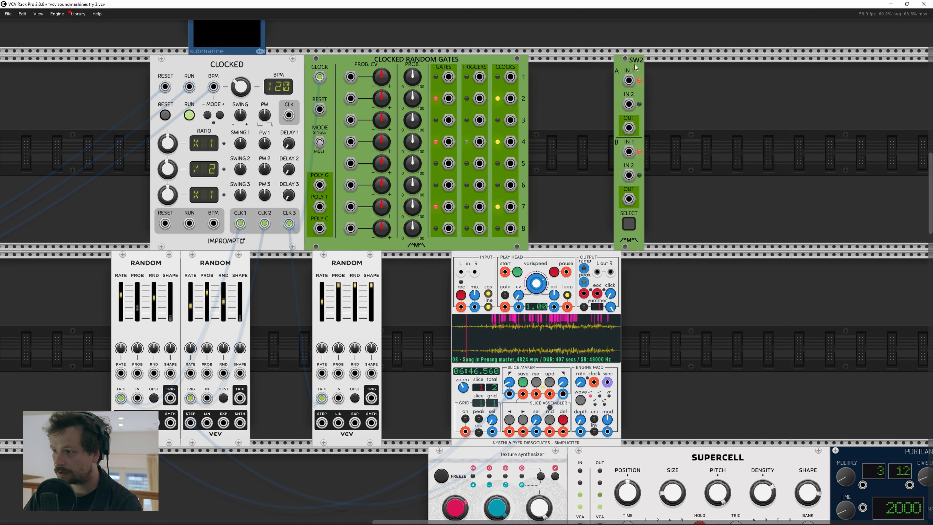
Step: Switch to TouchOSC, duplicate the red start/stop button and place the copy below the start/stop label at X 1598, Y 570
{"action": "left_click", "coordinate": [610, 516]}
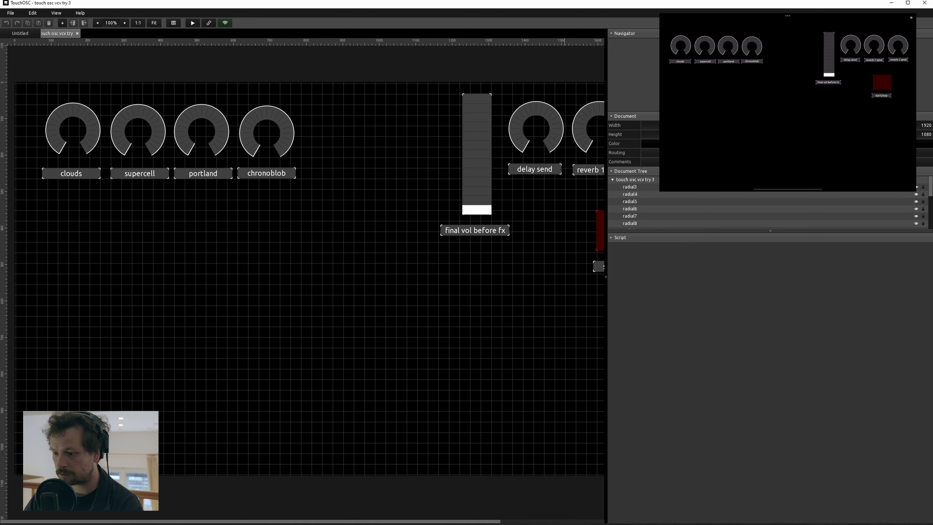
{"action": "scroll", "coordinate": [468, 376], "scroll_direction": "down", "scroll_amount": 2}
{"action": "scroll", "coordinate": [468, 376], "scroll_direction": "down", "scroll_amount": 1}
{"action": "left_click", "coordinate": [516, 257]}
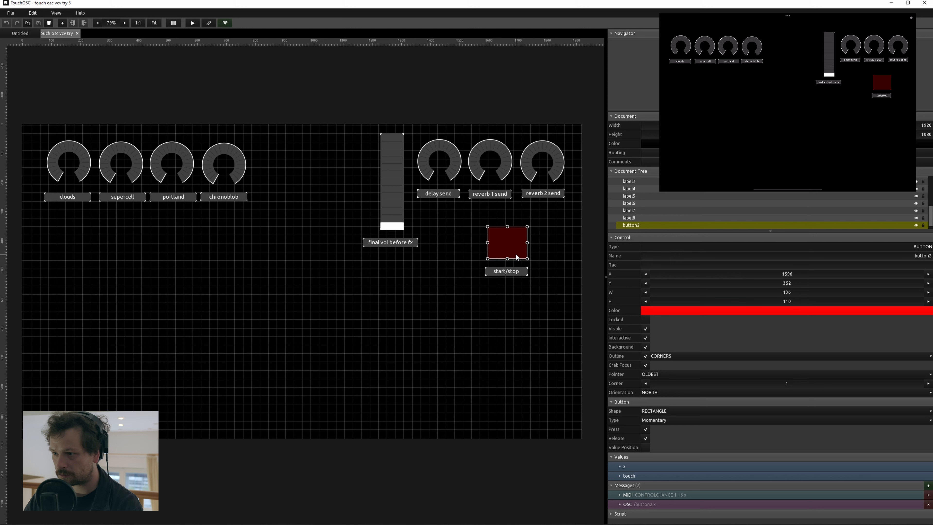
{"action": "left_click", "coordinate": [401, 343]}
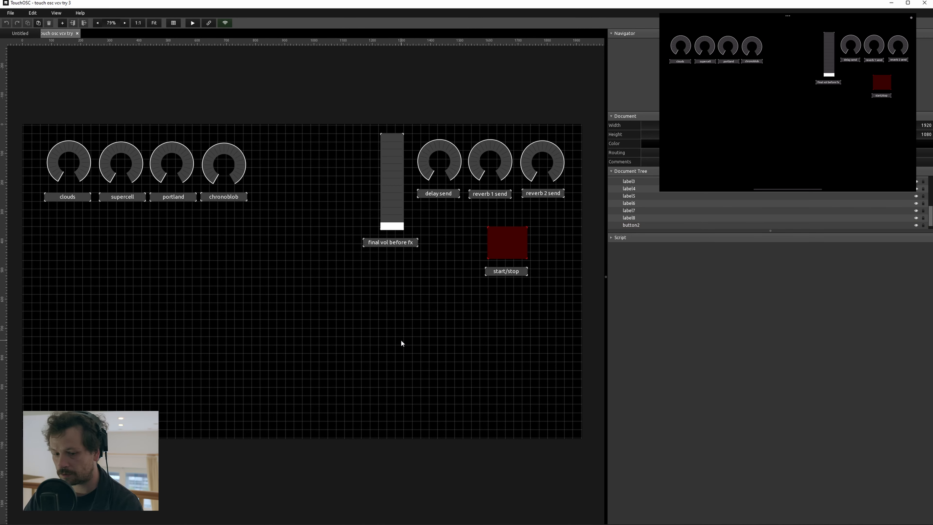
{"action": "left_click", "coordinate": [497, 241]}
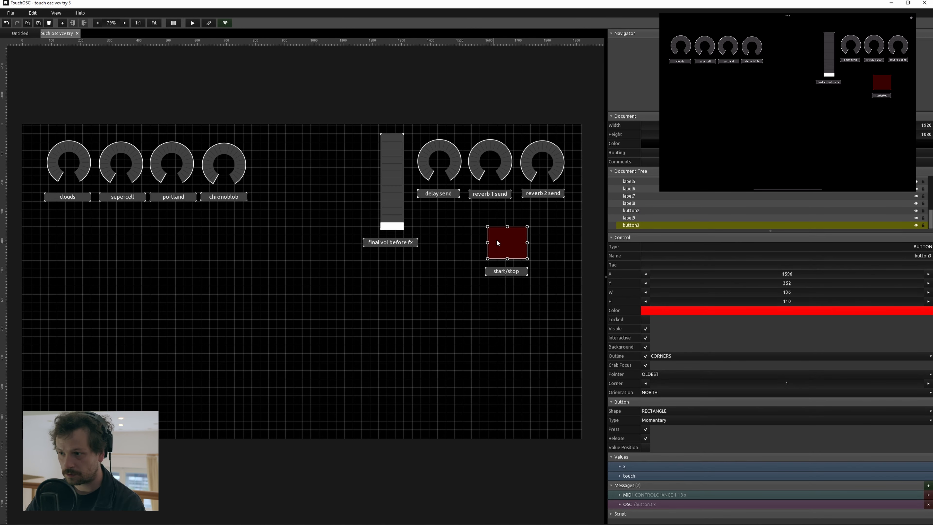
{"action": "left_click_drag", "start_coordinate": [365, 308], "coordinate": [510, 300]}
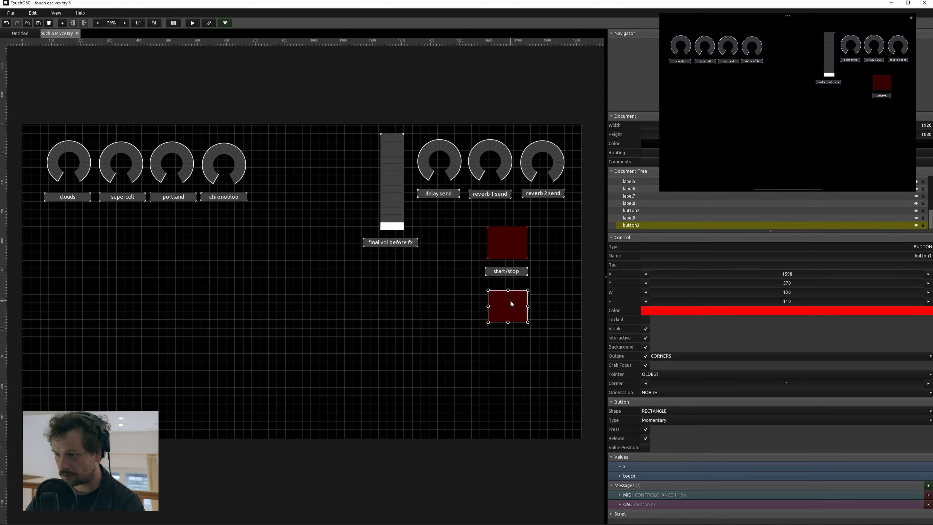
Step: Change the color of the original start/stop button to green
{"action": "left_click", "coordinate": [724, 310]}
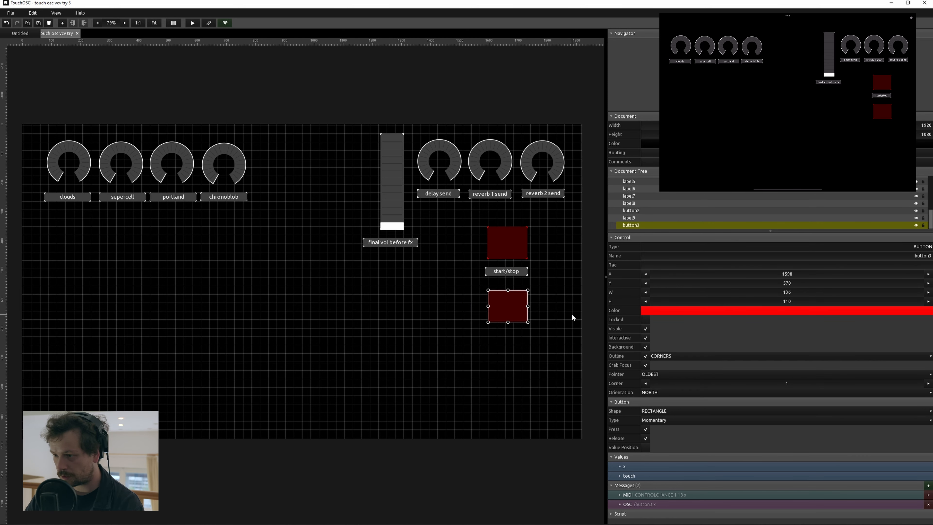
{"action": "left_click", "coordinate": [513, 252]}
{"action": "left_click", "coordinate": [680, 312]}
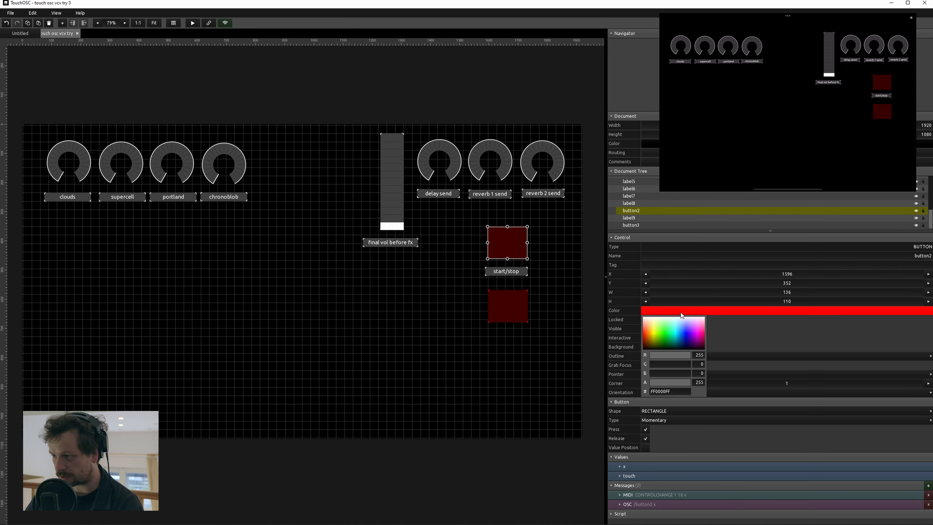
{"action": "left_click_drag", "start_coordinate": [665, 338], "coordinate": [667, 332]}
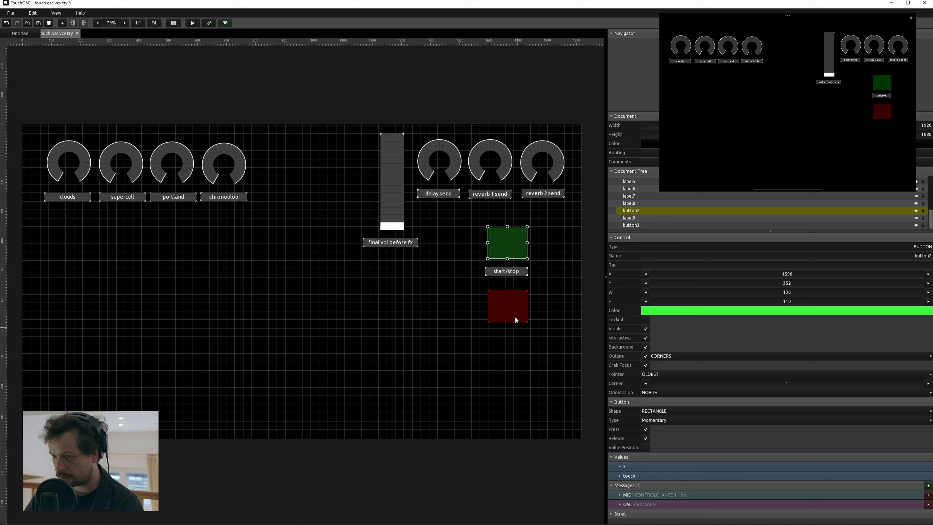
Step: Duplicate the start/stop label below the red button, change its text to "random slice record" and widen it to fit
{"action": "left_click", "coordinate": [510, 308]}
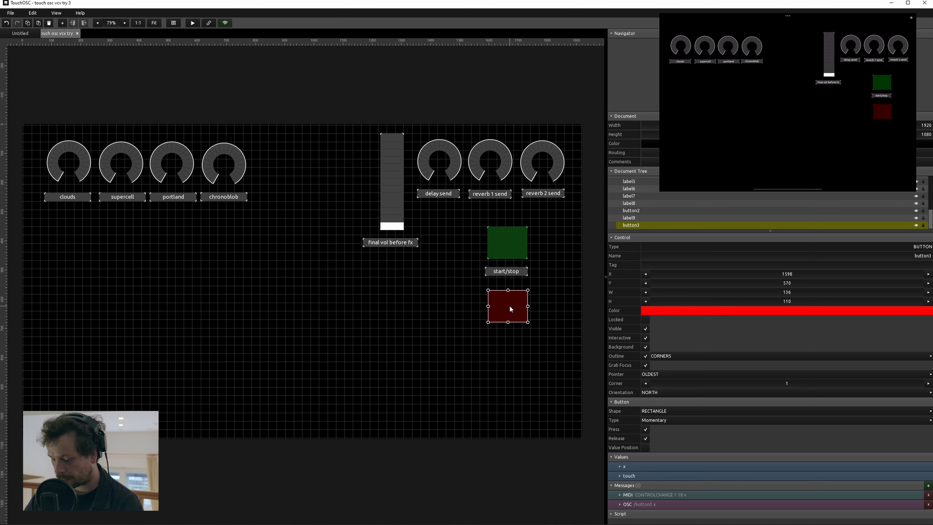
{"action": "left_click", "coordinate": [514, 272]}
{"action": "left_click_drag", "start_coordinate": [514, 271], "coordinate": [517, 332]}
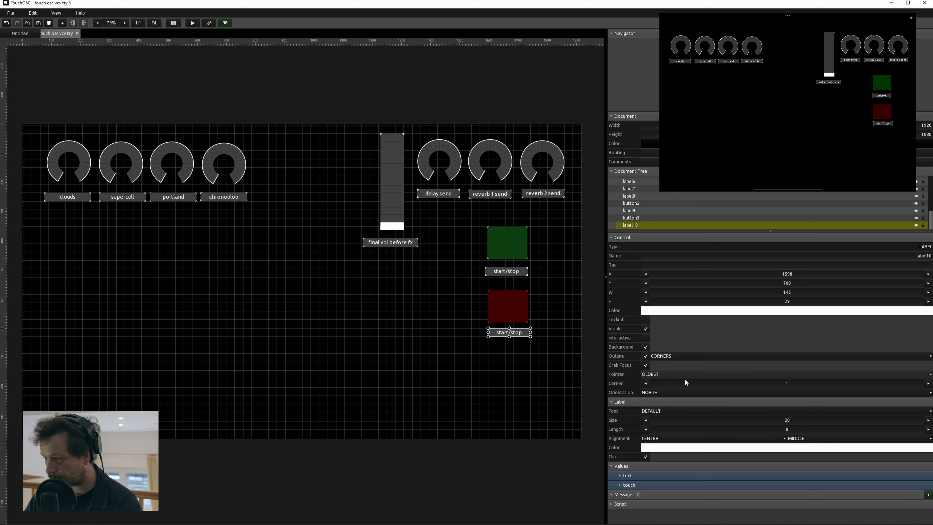
{"action": "left_click", "coordinate": [645, 478]}
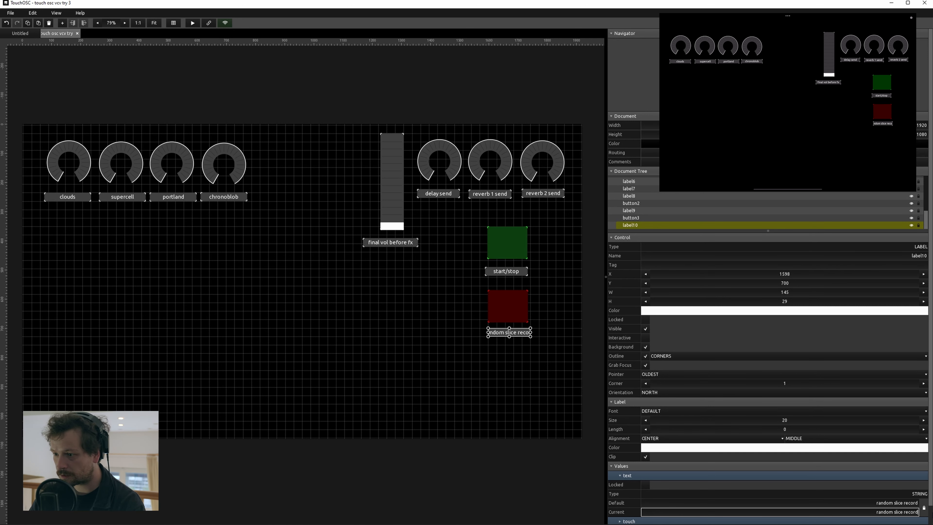
{"action": "left_click_drag", "start_coordinate": [488, 332], "coordinate": [539, 332]}
{"action": "left_click", "coordinate": [512, 354]}
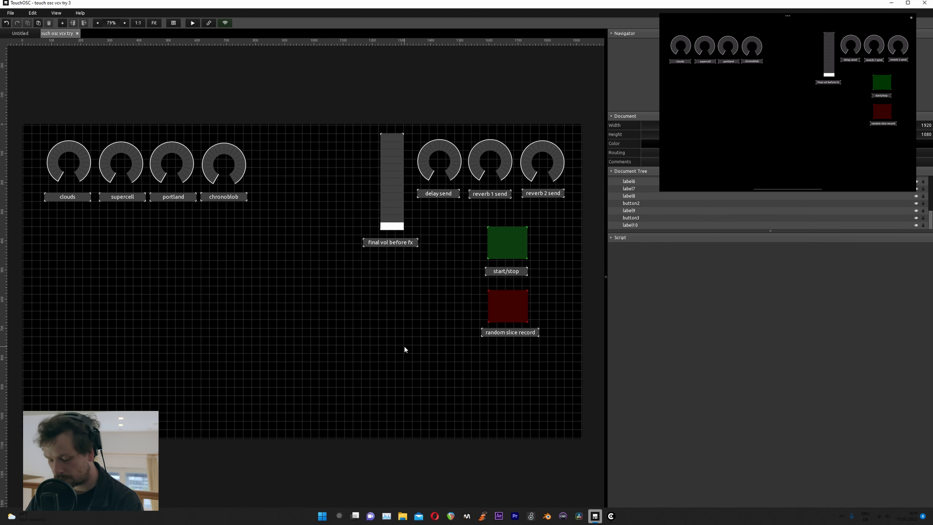
Step: Examine the MIDI message settings of the random slice record button
{"action": "left_click", "coordinate": [489, 303]}
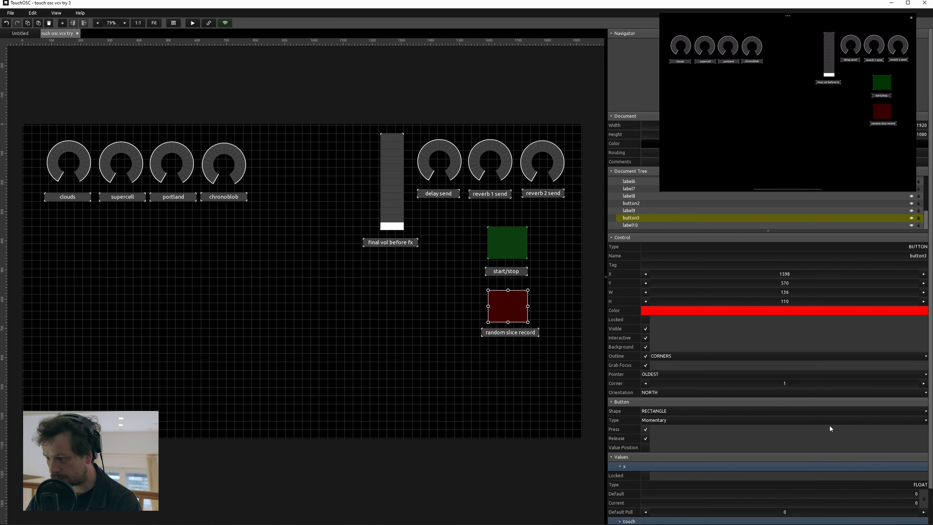
{"action": "scroll", "coordinate": [815, 440], "scroll_direction": "down", "scroll_amount": 1}
{"action": "left_click", "coordinate": [647, 516]}
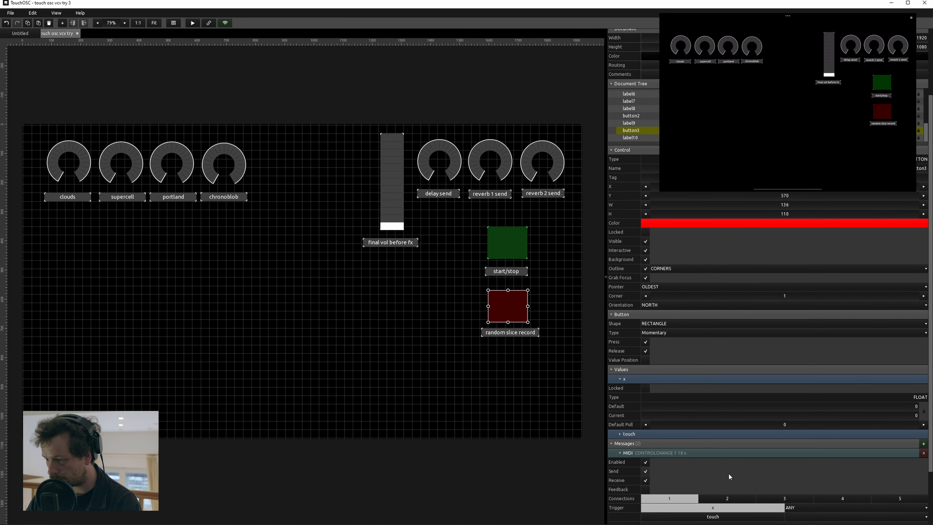
{"action": "scroll", "coordinate": [753, 478], "scroll_direction": "down", "scroll_amount": 6}
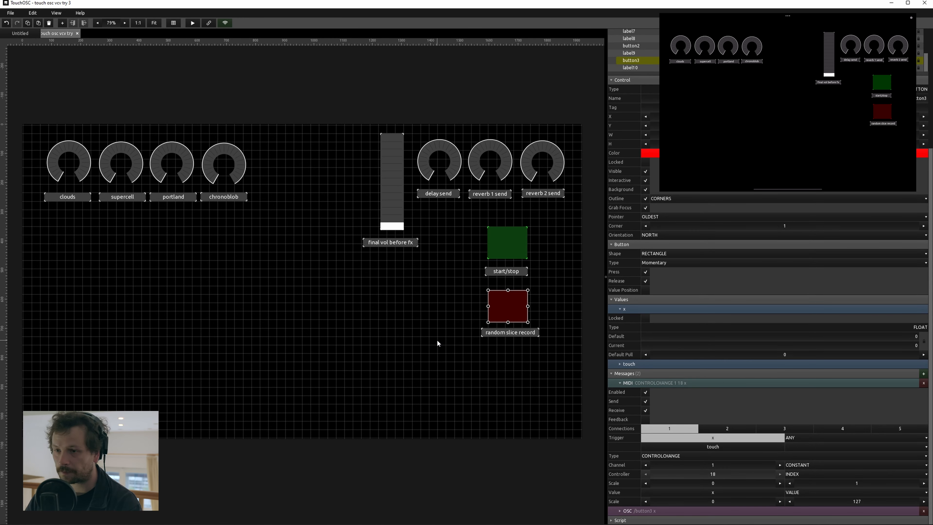
Step: Switch to VCV Rack Pro and move the MIDI-CAT module directly beside the SW2 switch in the upper row
{"action": "key", "text": "alt+Tab"}
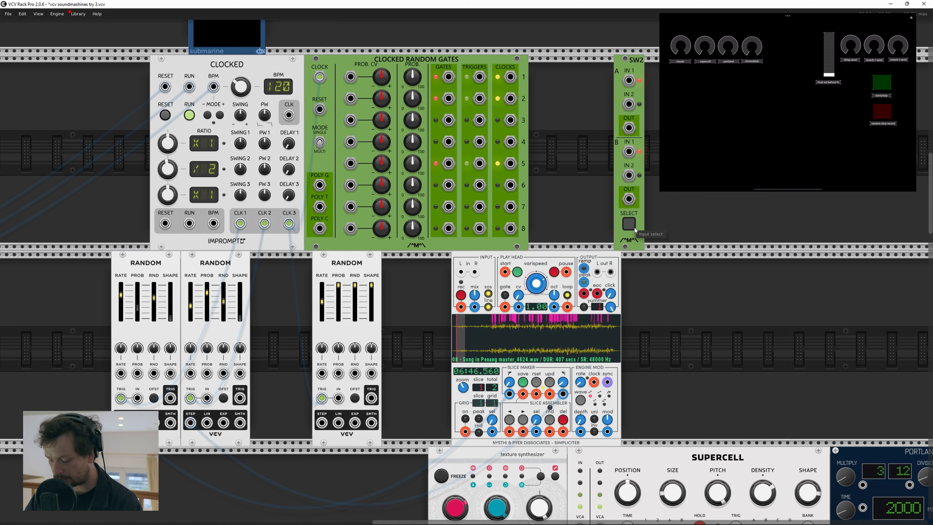
{"action": "scroll", "coordinate": [779, 294], "scroll_direction": "down", "scroll_amount": 5}
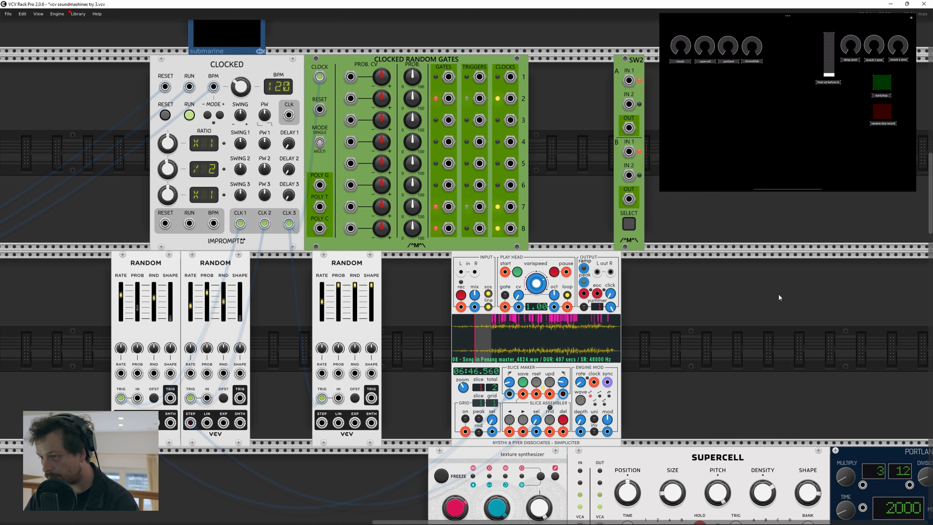
{"action": "scroll", "coordinate": [431, 91], "scroll_direction": "up", "scroll_amount": 2}
{"action": "scroll", "coordinate": [529, 175], "scroll_direction": "up", "scroll_amount": 3}
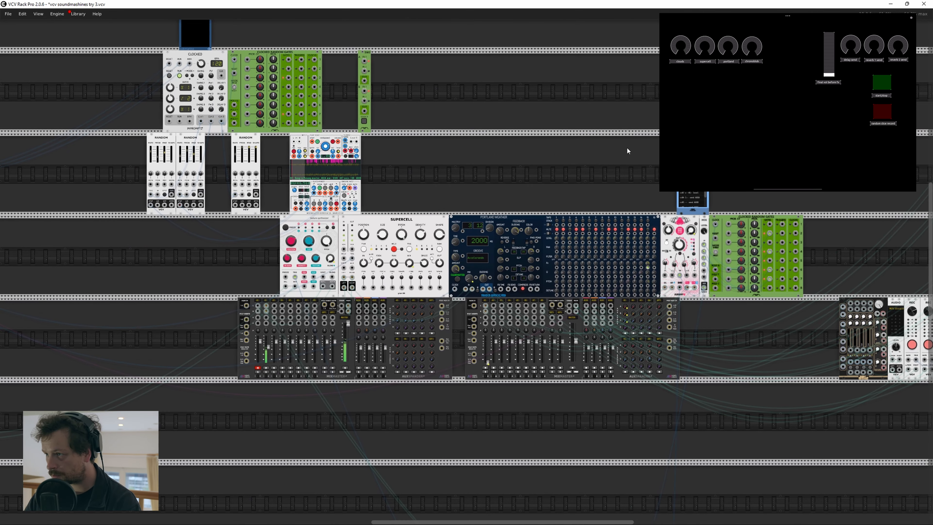
{"action": "left_click_drag", "start_coordinate": [693, 202], "coordinate": [389, 70]}
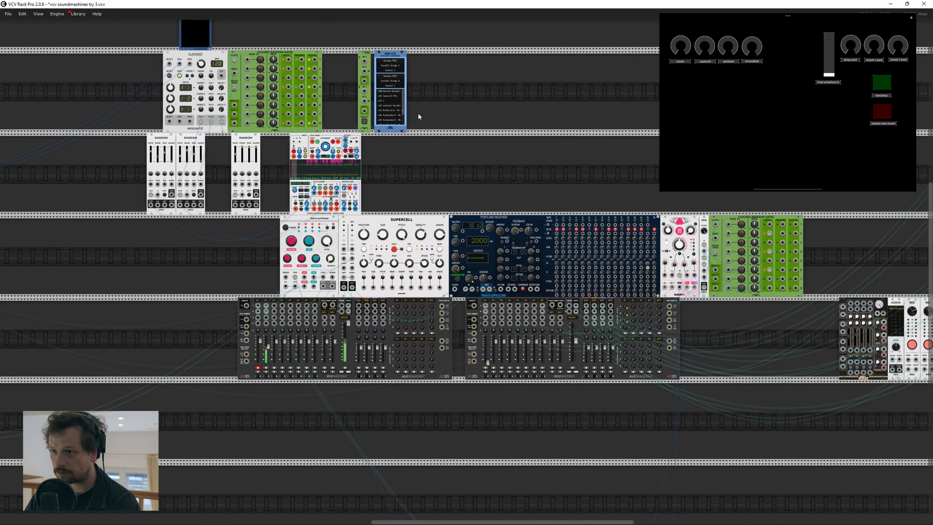
Step: Map SW2's select button to the random slice record controller cc18 in the free MIDI-CAT slot below Clocked Run
{"action": "scroll", "coordinate": [401, 84], "scroll_direction": "up", "scroll_amount": 7}
{"action": "left_click_drag", "start_coordinate": [478, 99], "coordinate": [580, 194]}
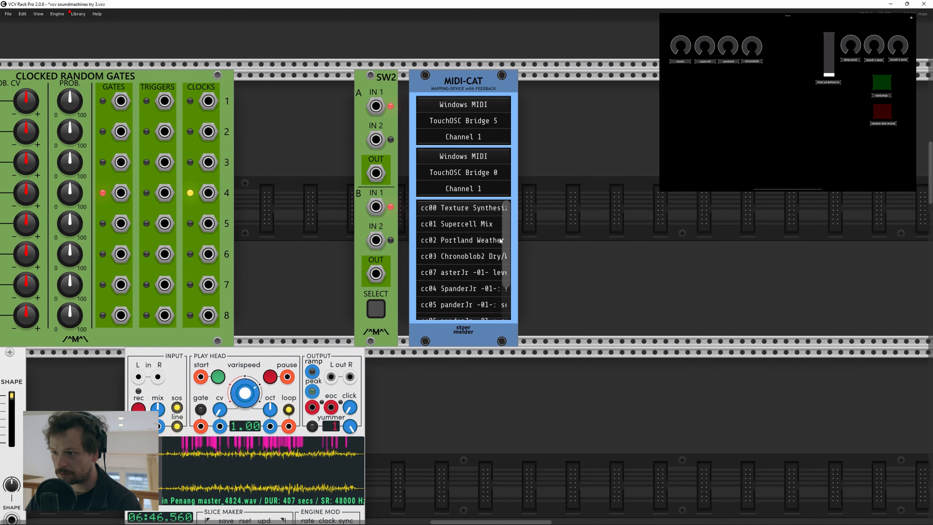
{"action": "scroll", "coordinate": [505, 243], "scroll_direction": "down", "scroll_amount": 3}
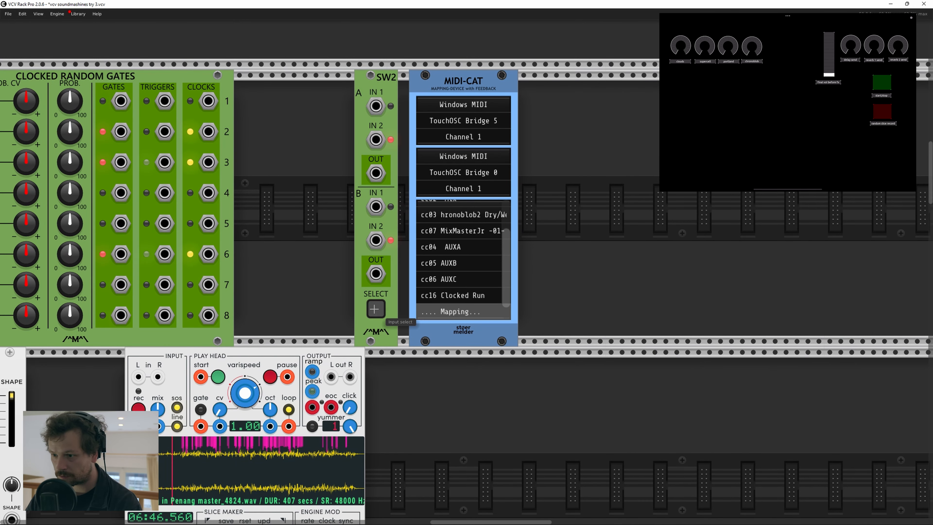
{"action": "left_click", "coordinate": [375, 309]}
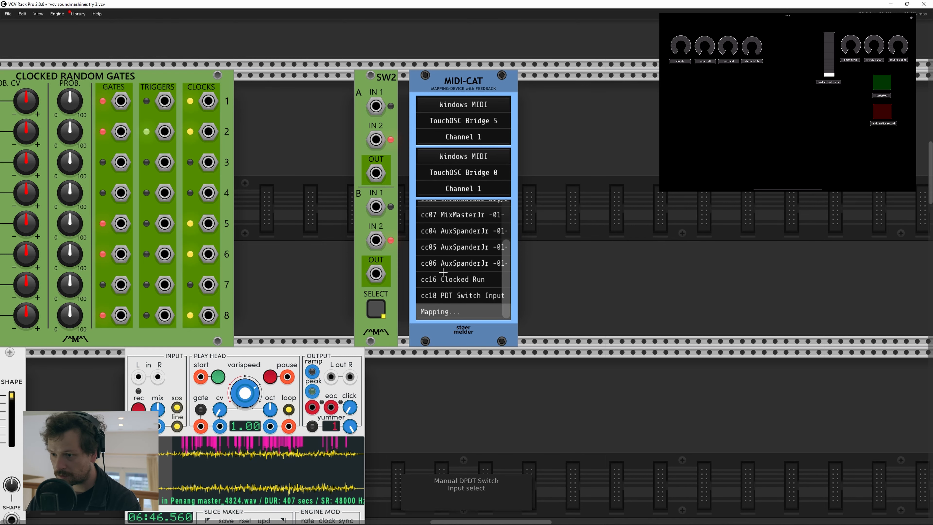
{"action": "left_click", "coordinate": [617, 247]}
{"action": "left_click_drag", "start_coordinate": [625, 229], "coordinate": [773, 224]}
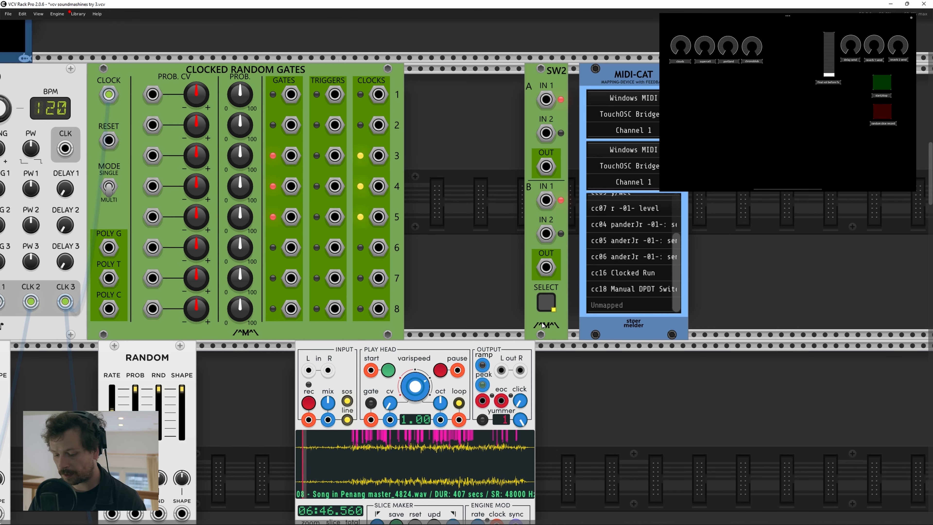
Step: Switch to TouchOSC, set the random slice record button's type to Toggle Press and try it on SW2 in VCV Rack
{"action": "key", "text": "alt+Tab"}
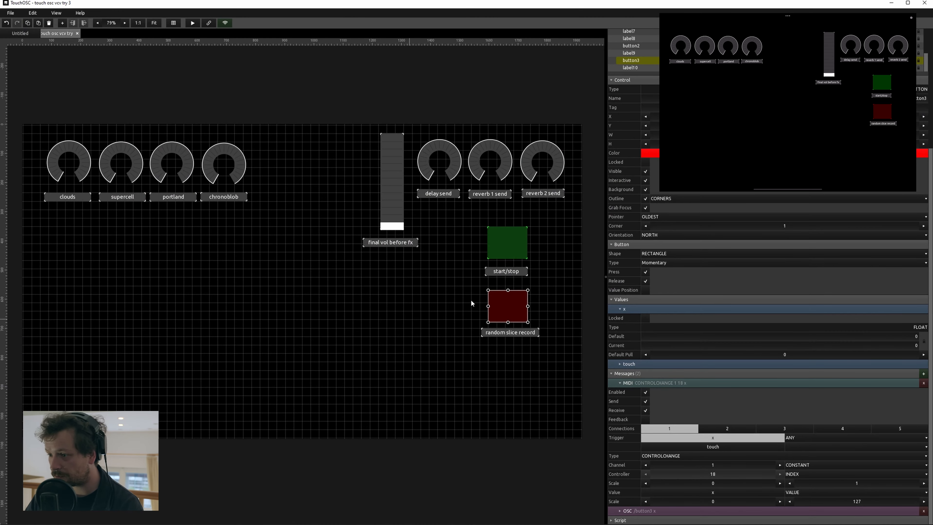
{"action": "left_click", "coordinate": [583, 300]}
{"action": "left_click", "coordinate": [522, 315]}
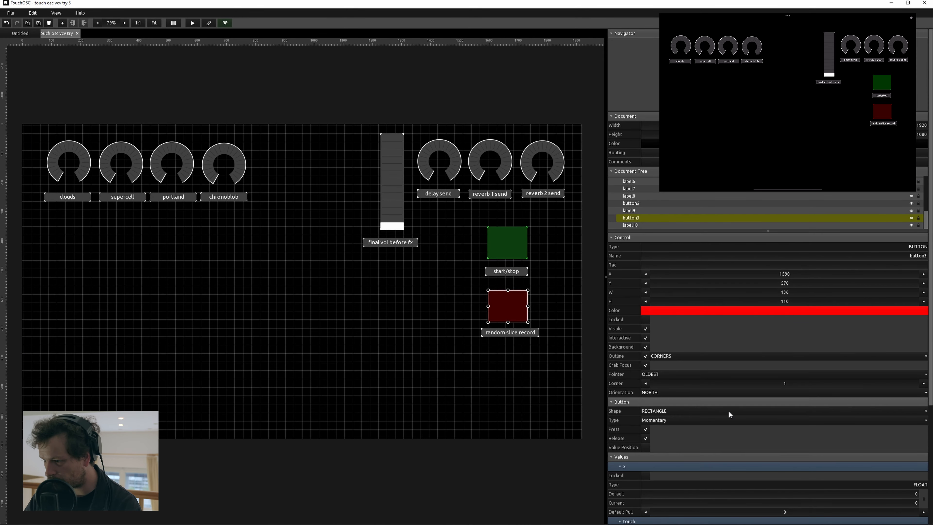
{"action": "scroll", "coordinate": [729, 411], "scroll_direction": "down", "scroll_amount": 1}
{"action": "scroll", "coordinate": [728, 410], "scroll_direction": "down", "scroll_amount": 1}
{"action": "left_click", "coordinate": [666, 370]}
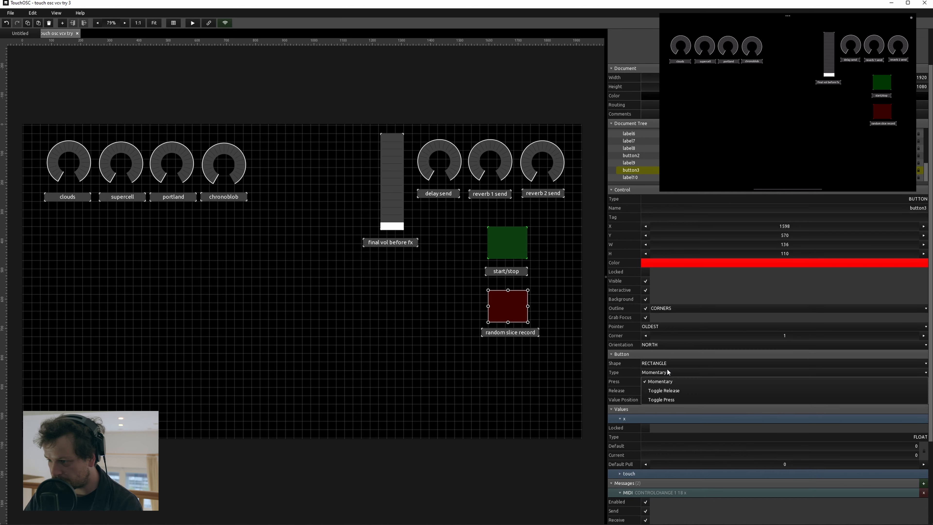
{"action": "left_click", "coordinate": [671, 372]}
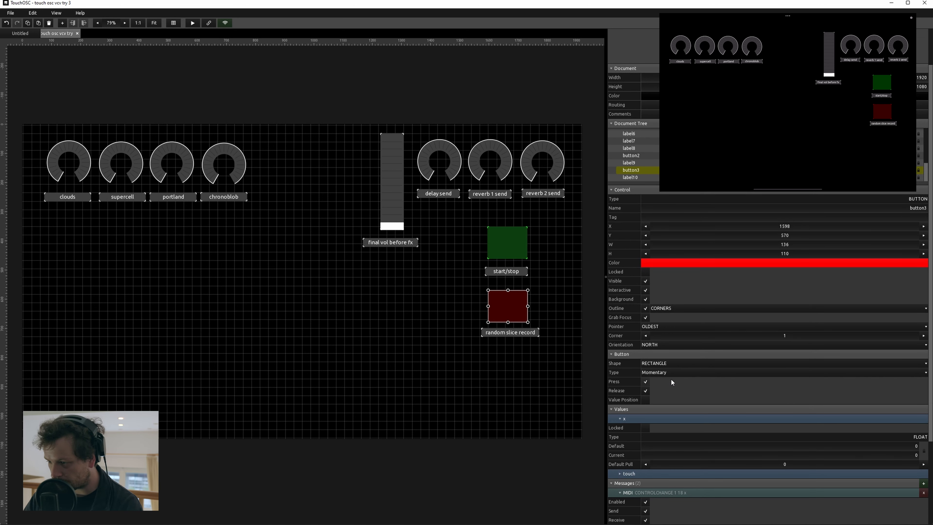
{"action": "scroll", "coordinate": [671, 379], "scroll_direction": "down", "scroll_amount": 2}
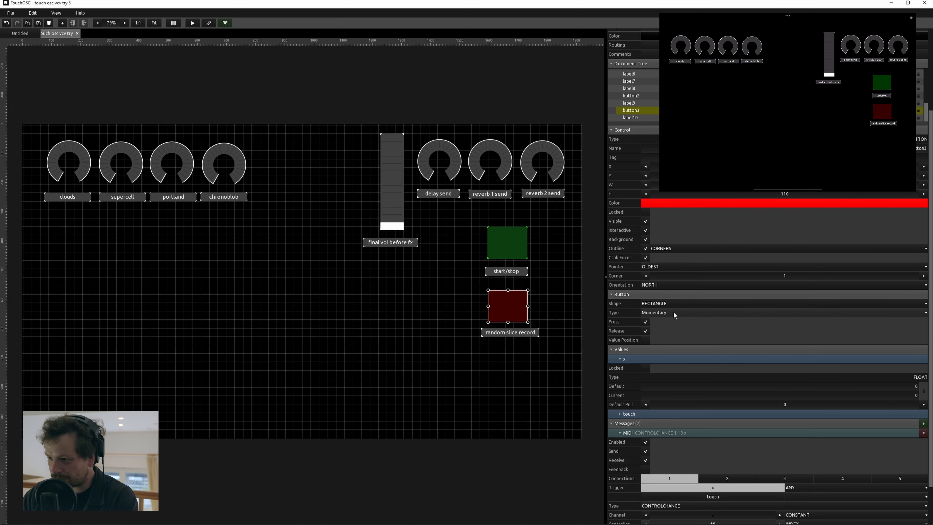
{"action": "left_click", "coordinate": [681, 311]}
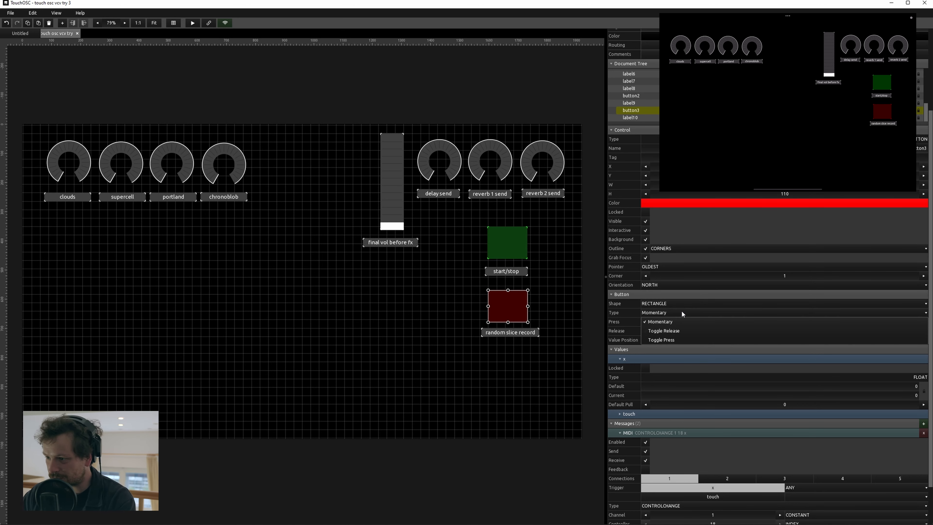
{"action": "left_click", "coordinate": [680, 337]}
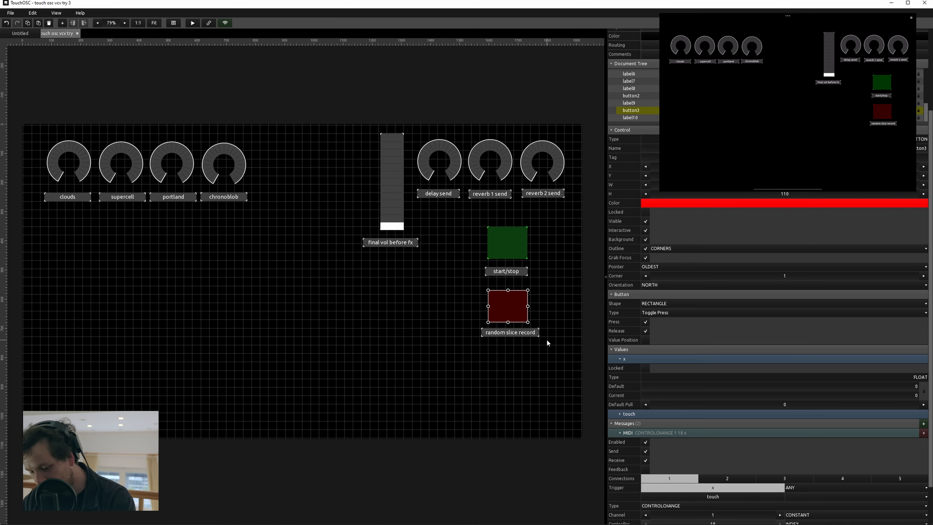
{"action": "key", "text": "alt+Tab"}
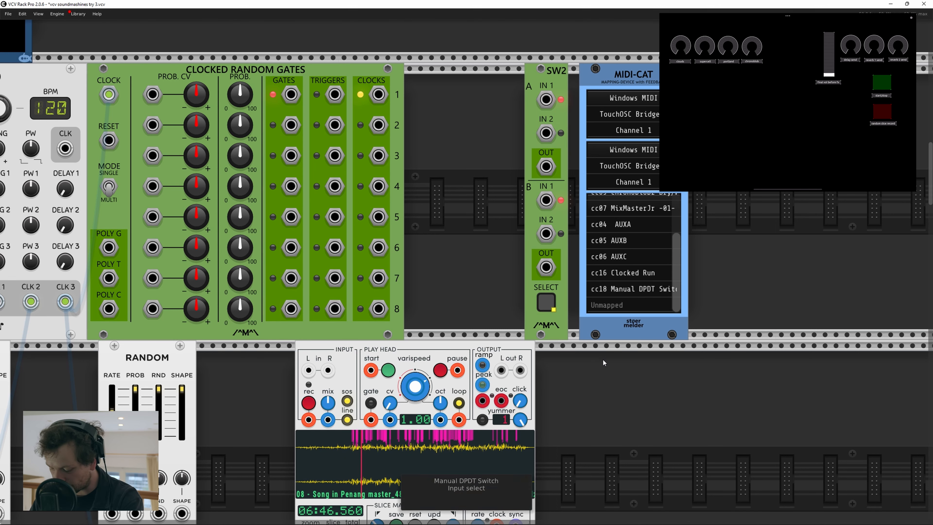
Step: Switch to TouchOSC, set the random slice record button's type back to Momentary and operate SW2's select button in VCV Rack
{"action": "key", "text": "alt+Tab"}
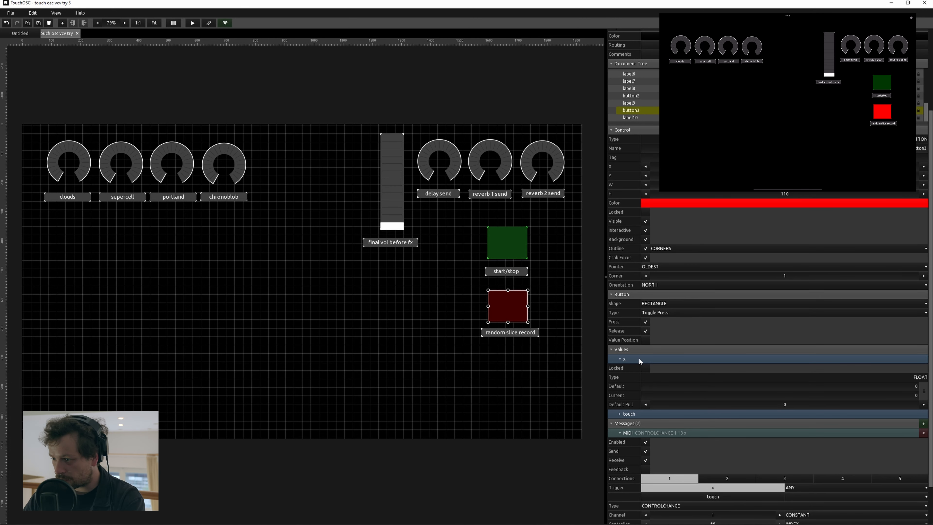
{"action": "left_click", "coordinate": [668, 313]}
{"action": "left_click", "coordinate": [668, 325]}
{"action": "key", "text": "alt+Tab"}
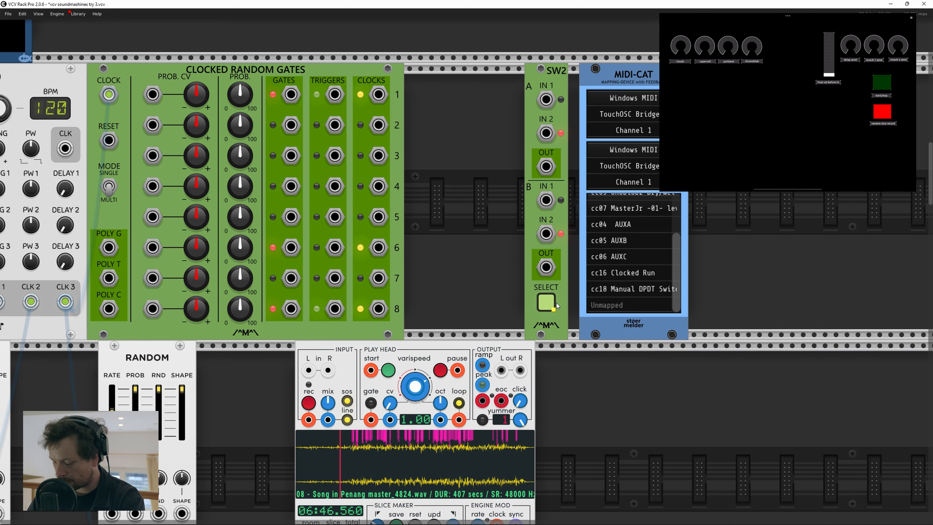
{"action": "left_click", "coordinate": [556, 302]}
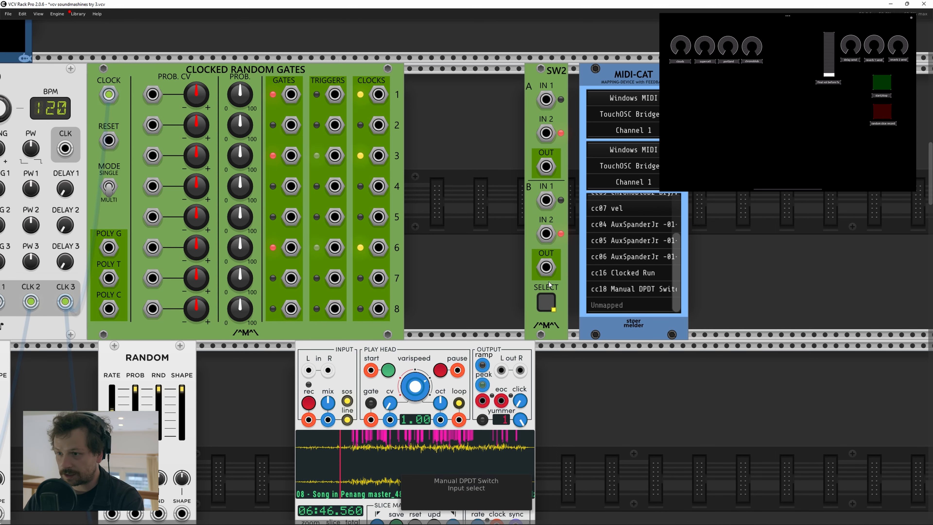
Step: Patch trigger output 1 of Clocked Random Gates into SW2's B IN 1 and SW2's B output into the Simpliciter's slice save input
{"action": "left_click_drag", "start_coordinate": [291, 94], "coordinate": [546, 234]}
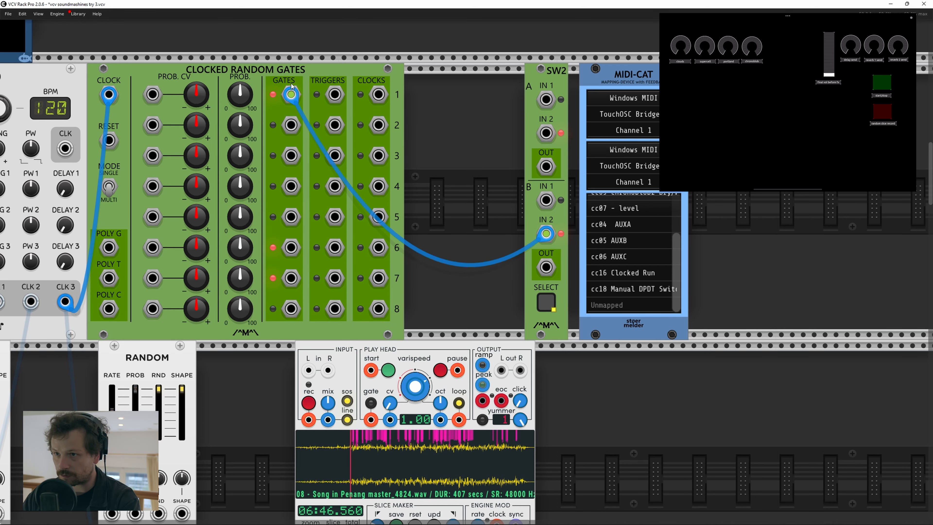
{"action": "left_click_drag", "start_coordinate": [291, 95], "coordinate": [333, 96]}
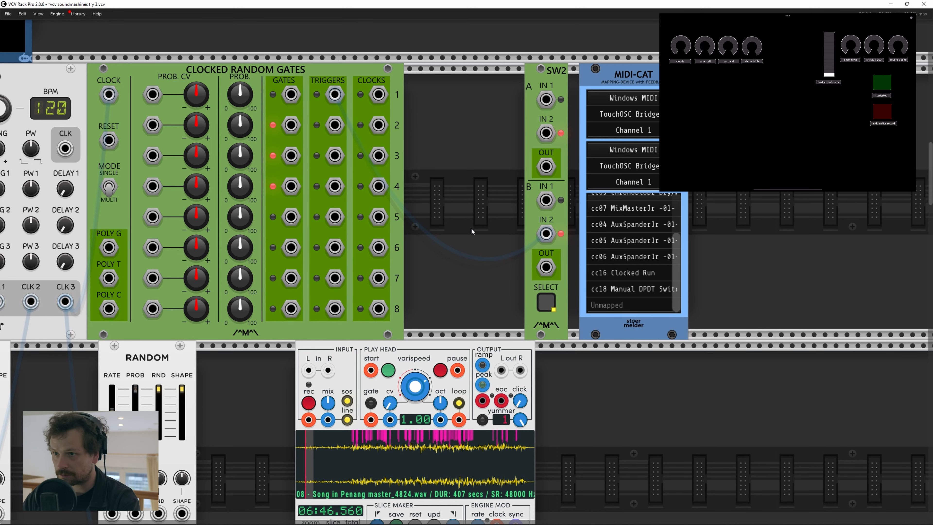
{"action": "left_click_drag", "start_coordinate": [550, 269], "coordinate": [508, 276]}
{"action": "left_click_drag", "start_coordinate": [548, 226], "coordinate": [546, 199]}
{"action": "left_click_drag", "start_coordinate": [546, 266], "coordinate": [396, 494]}
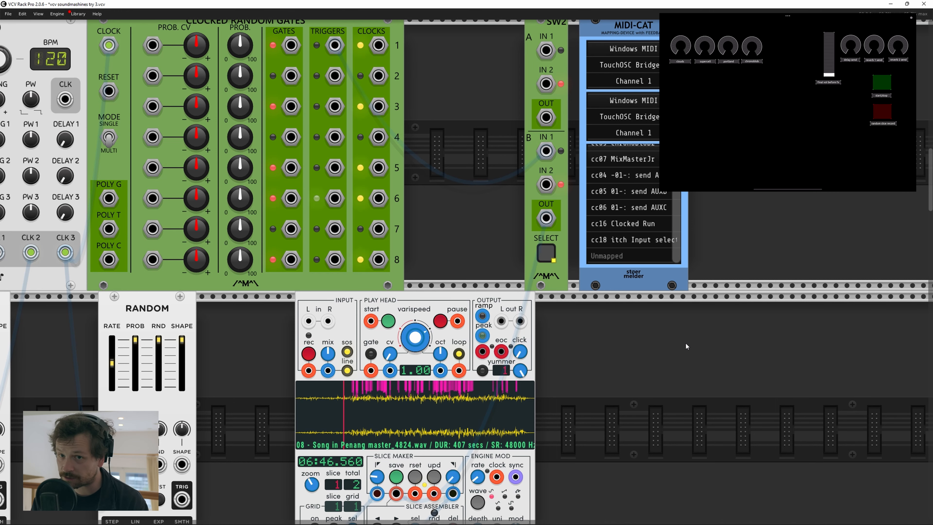
{"action": "scroll", "coordinate": [703, 336], "scroll_direction": "down", "scroll_amount": 2}
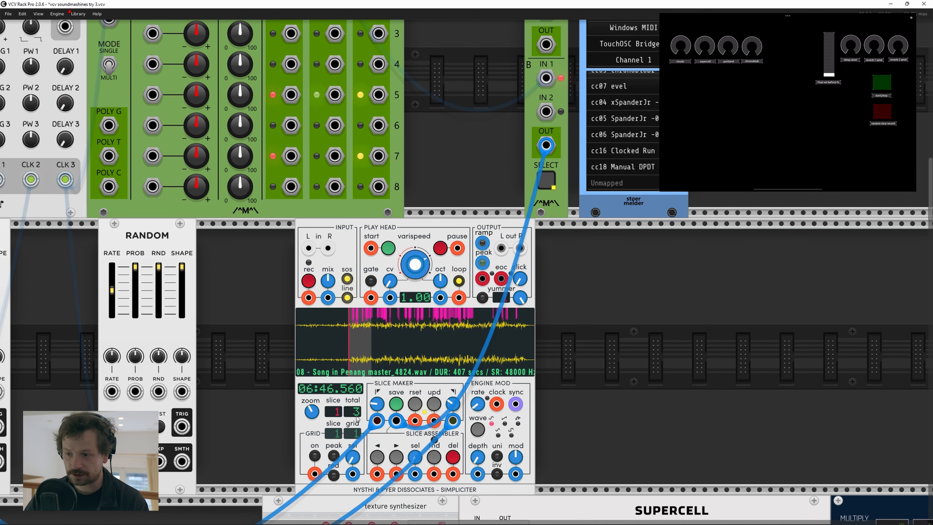
Step: Set the ratio of clock 3 on the Clocked module to x4
{"action": "left_click_drag", "start_coordinate": [9, 306], "coordinate": [181, 362]}
{"action": "left_click_drag", "start_coordinate": [66, 195], "coordinate": [66, 184]}
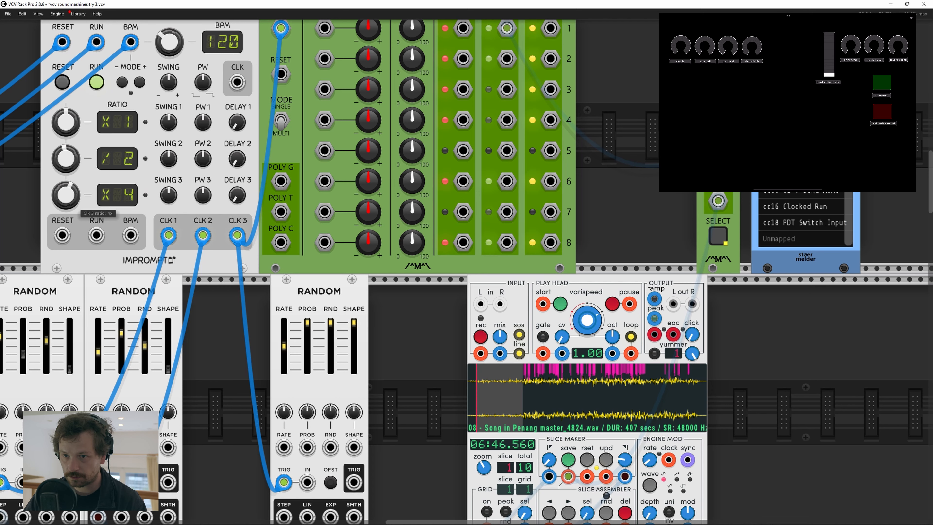
{"action": "left_click_drag", "start_coordinate": [389, 353], "coordinate": [341, 323]}
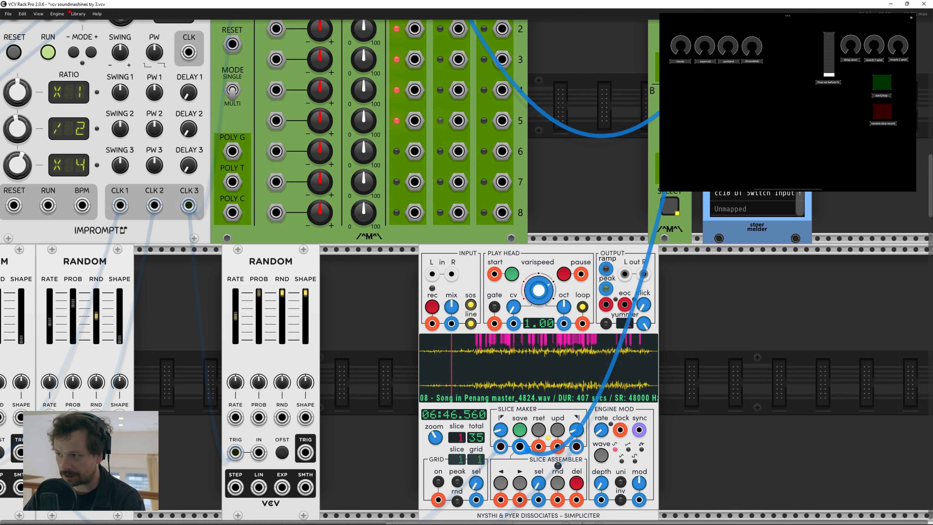
{"action": "left_click_drag", "start_coordinate": [562, 170], "coordinate": [643, 265]}
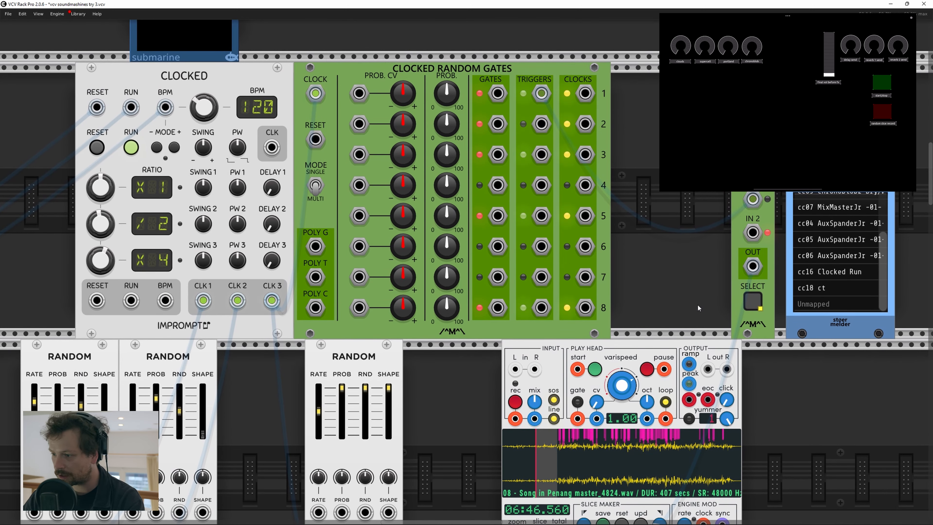
Step: Reroute the Simpliciter's slice start and end inputs from the Random step outputs to the A and B outputs of the SW2 beside them
{"action": "scroll", "coordinate": [633, 249], "scroll_direction": "down", "scroll_amount": 5}
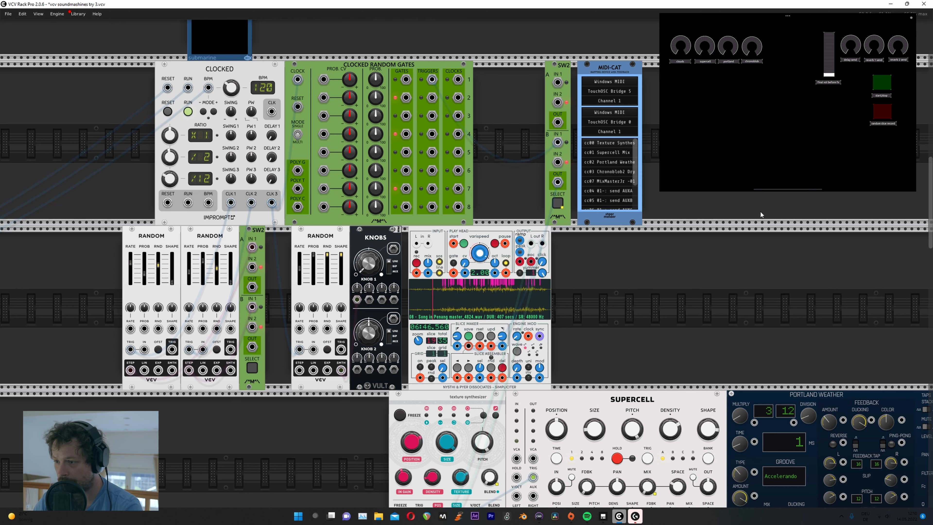
{"action": "left_click_drag", "start_coordinate": [658, 298], "coordinate": [699, 353]}
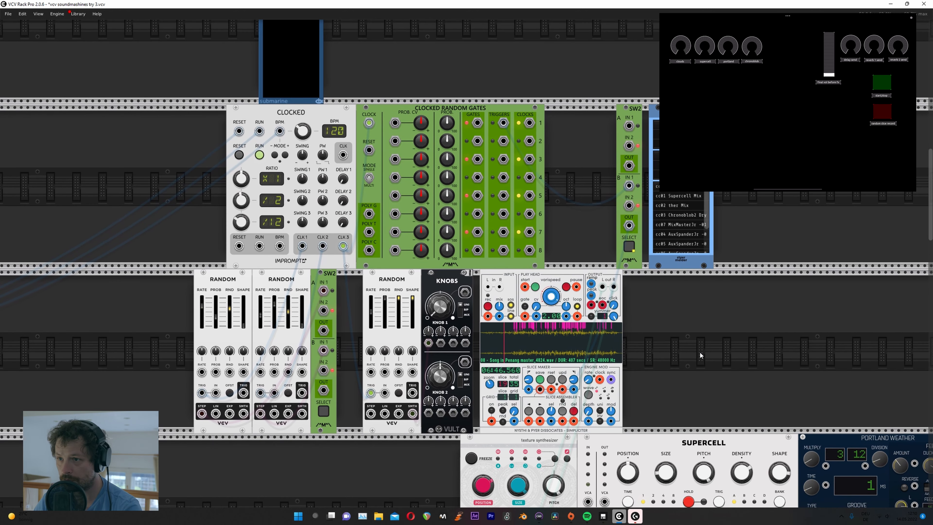
{"action": "left_click_drag", "start_coordinate": [700, 354], "coordinate": [645, 245]}
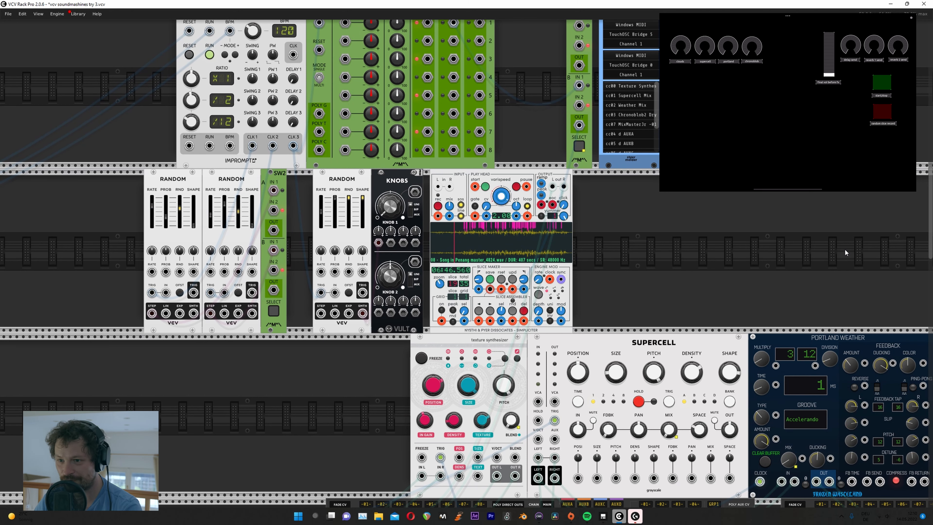
{"action": "left_click_drag", "start_coordinate": [756, 195], "coordinate": [683, 211]}
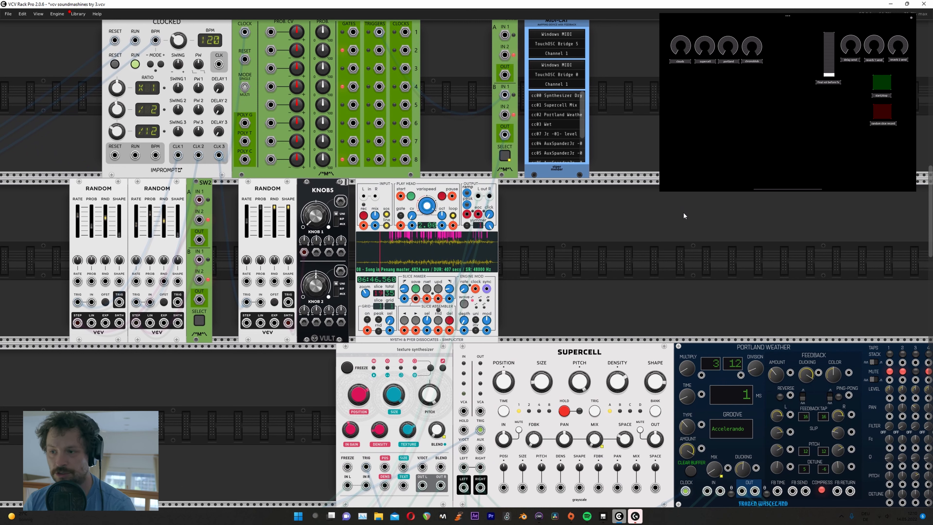
{"action": "left_click_drag", "start_coordinate": [404, 301], "coordinate": [77, 322]}
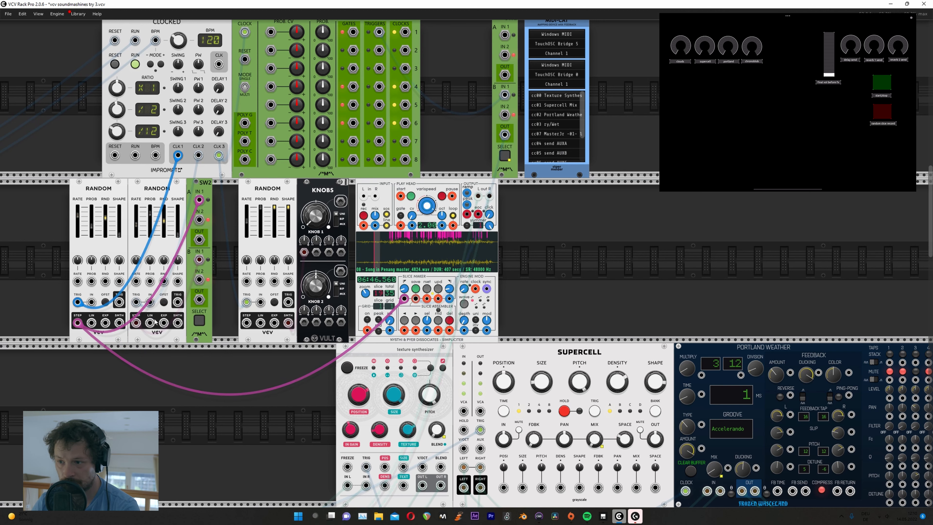
{"action": "left_click_drag", "start_coordinate": [450, 298], "coordinate": [136, 323]}
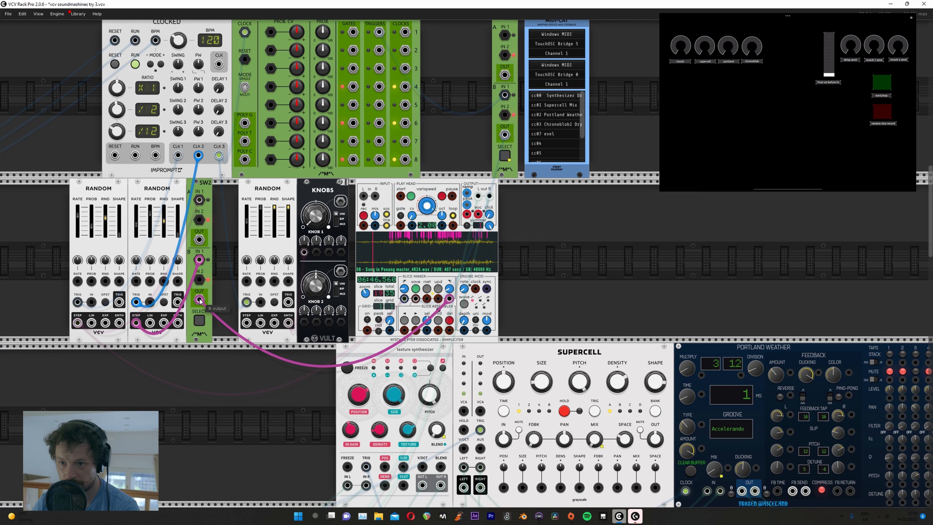
{"action": "left_click_drag", "start_coordinate": [78, 323], "coordinate": [199, 240]}
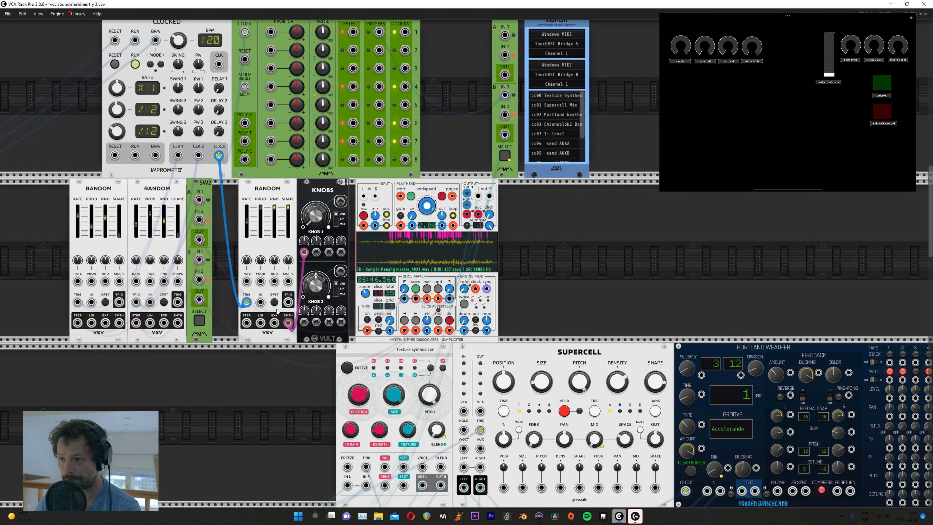
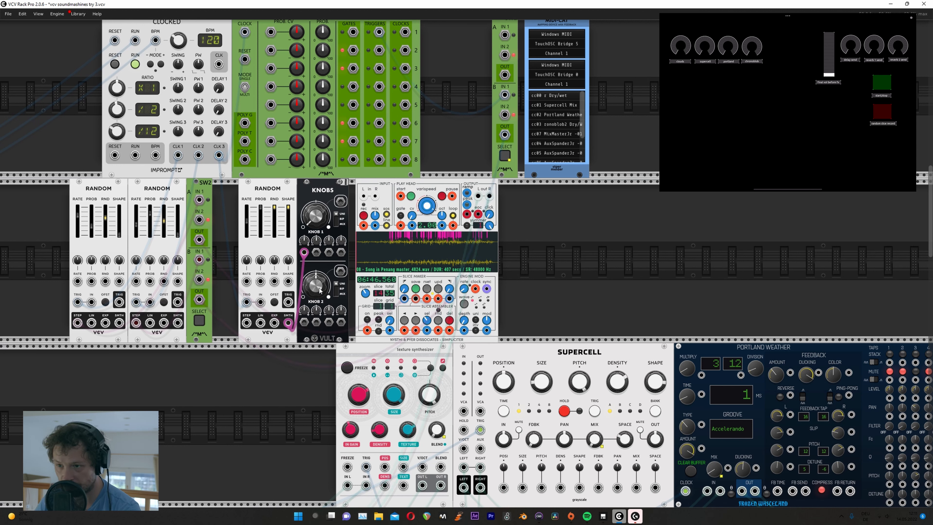
Step: Patch the Knob 1 output of the Knobs module into the Simpliciter's slice assembler sel input
{"action": "left_click_drag", "start_coordinate": [340, 202], "coordinate": [427, 330]}
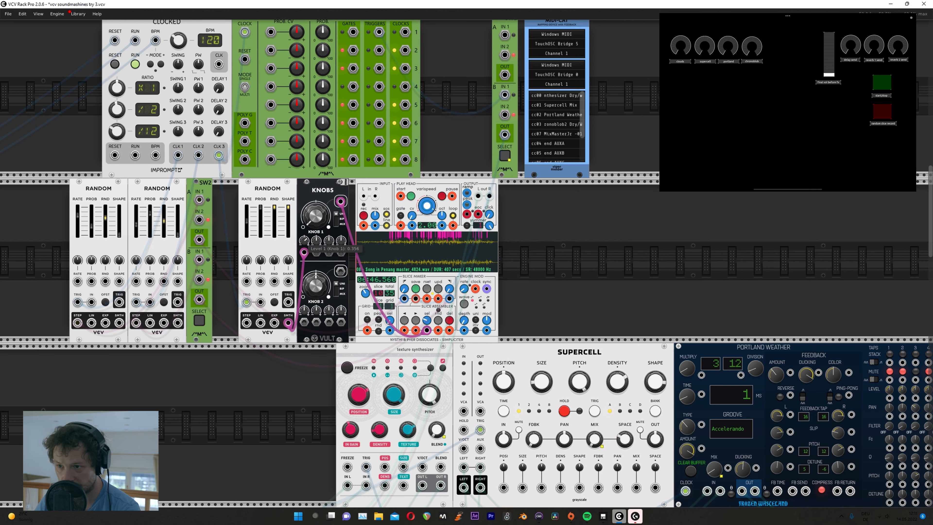
Step: Fine-tune the Level 1 control of Knob 1 on the Knobs module
{"action": "mouse_move", "coordinate": [305, 244]}
{"action": "left_mouse_down"}
{"action": "mouse_move", "coordinate": [305, 254]}
{"action": "mouse_move", "coordinate": [304, 246]}
{"action": "left_mouse_up"}
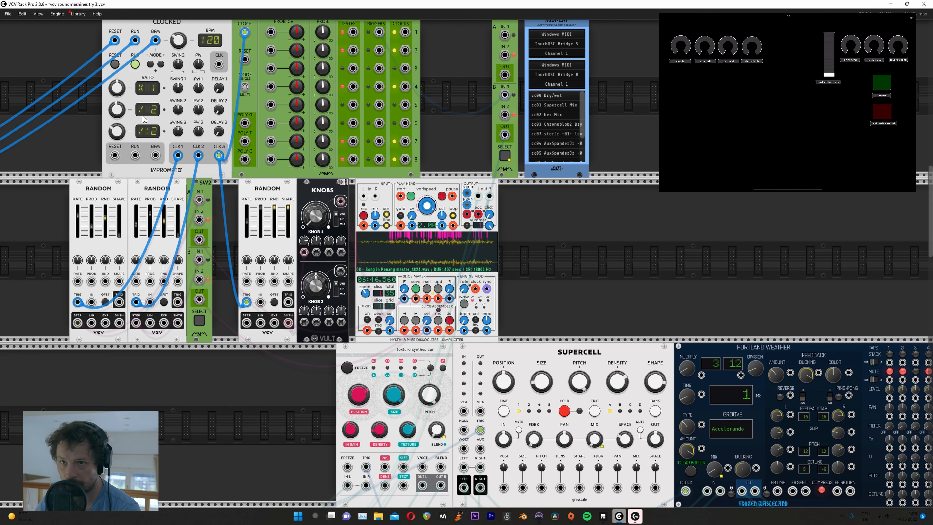
Step: Examine the upstream Clocked modules and the reset, run and BPM cables feeding the Clocked module above the Random modules
{"action": "left_click_drag", "start_coordinate": [94, 123], "coordinate": [114, 168]}
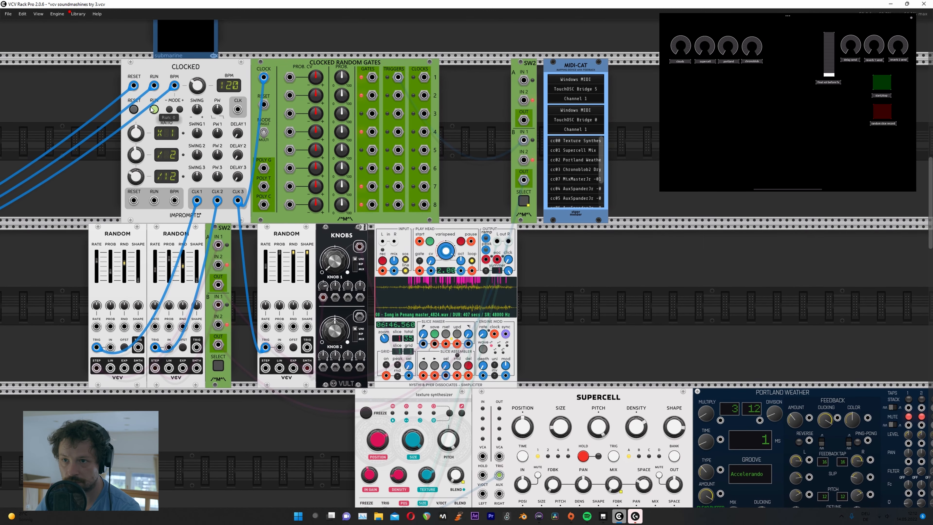
{"action": "left_click_drag", "start_coordinate": [92, 121], "coordinate": [356, 239]}
{"action": "left_click_drag", "start_coordinate": [146, 158], "coordinate": [929, 323]}
{"action": "left_click_drag", "start_coordinate": [161, 231], "coordinate": [250, 238]}
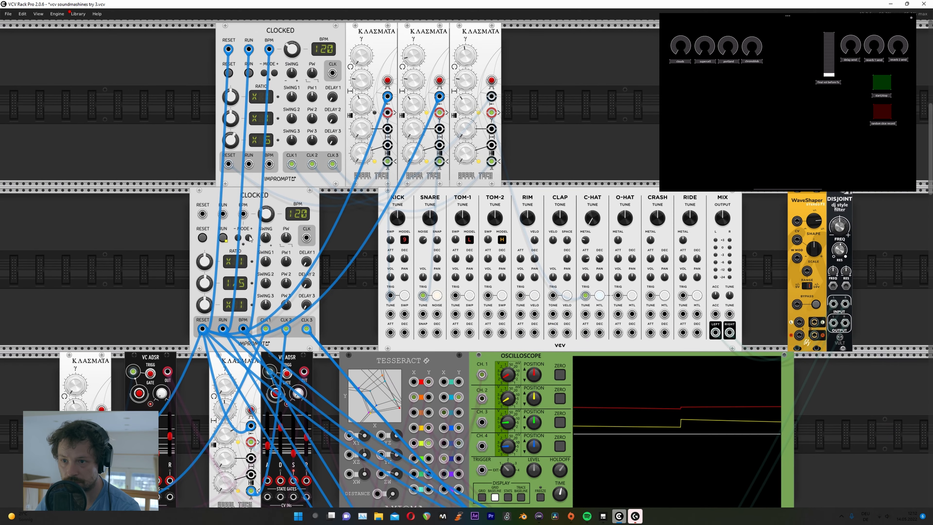
{"action": "left_click_drag", "start_coordinate": [749, 423], "coordinate": [42, 156]}
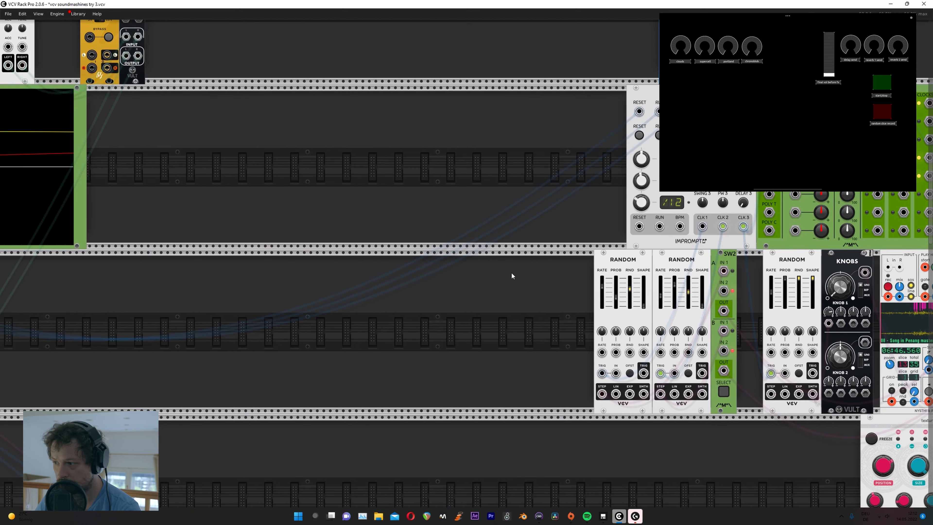
{"action": "left_click_drag", "start_coordinate": [512, 275], "coordinate": [108, 210]}
{"action": "left_click_drag", "start_coordinate": [611, 313], "coordinate": [534, 337]}
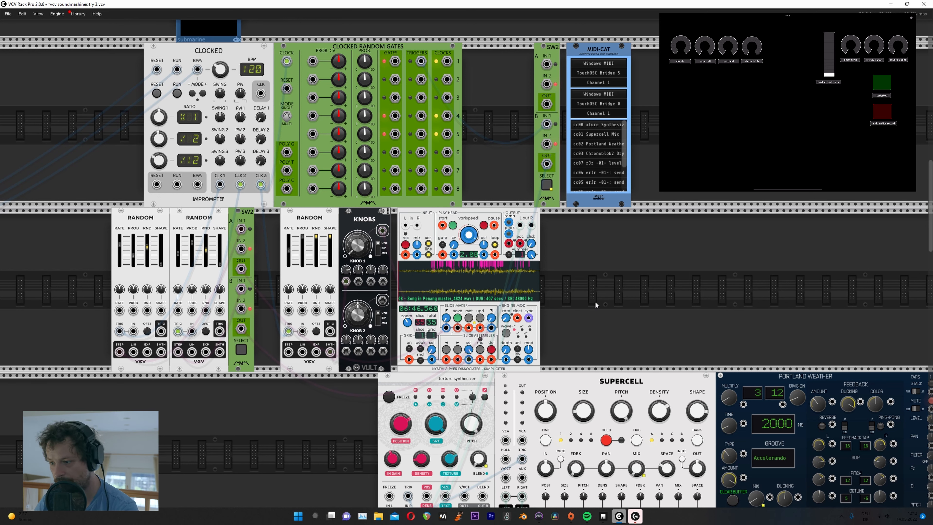
Step: Run the Clocked module beside Clocked Random Gates to audition the Simpliciter's modulated slices
{"action": "left_click_drag", "start_coordinate": [601, 296], "coordinate": [634, 302]}
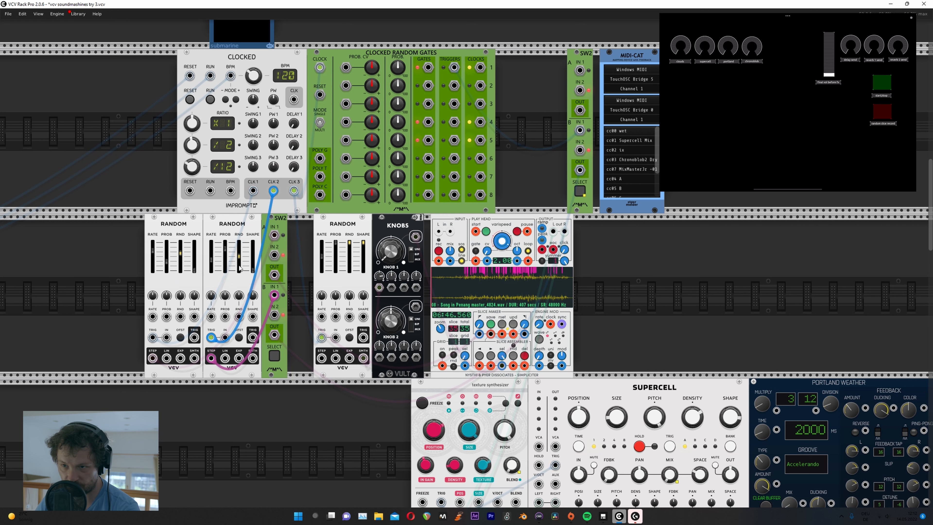
{"action": "left_click", "coordinate": [207, 101]}
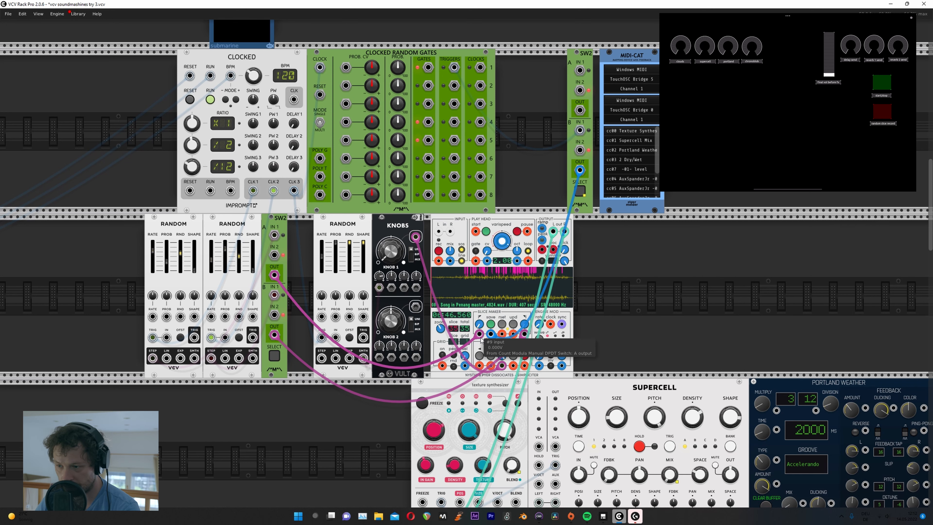
{"action": "left_click_drag", "start_coordinate": [480, 337], "coordinate": [460, 333]}
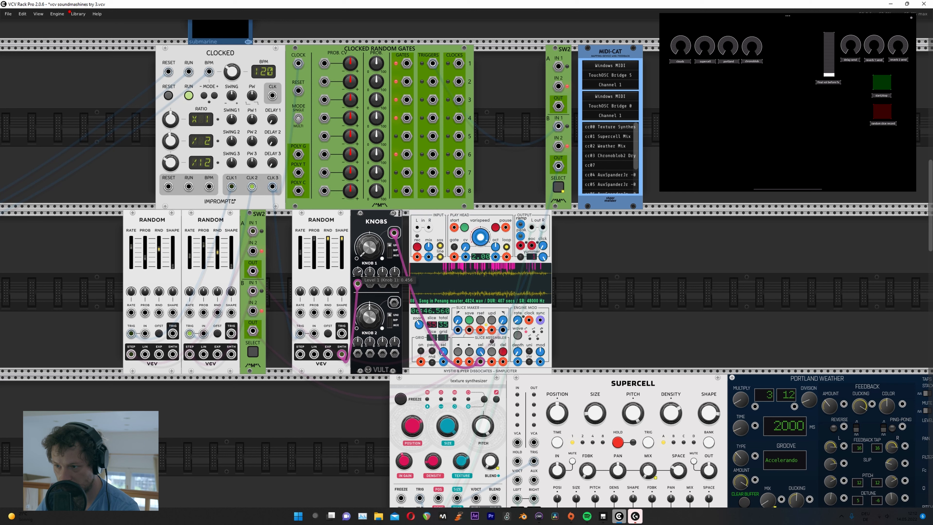
Step: Disconnect the SW2 output cables from the Simpliciter's slice start and end inputs
{"action": "left_click_drag", "start_coordinate": [457, 330], "coordinate": [290, 418]}
{"action": "left_click_drag", "start_coordinate": [503, 330], "coordinate": [409, 409]}
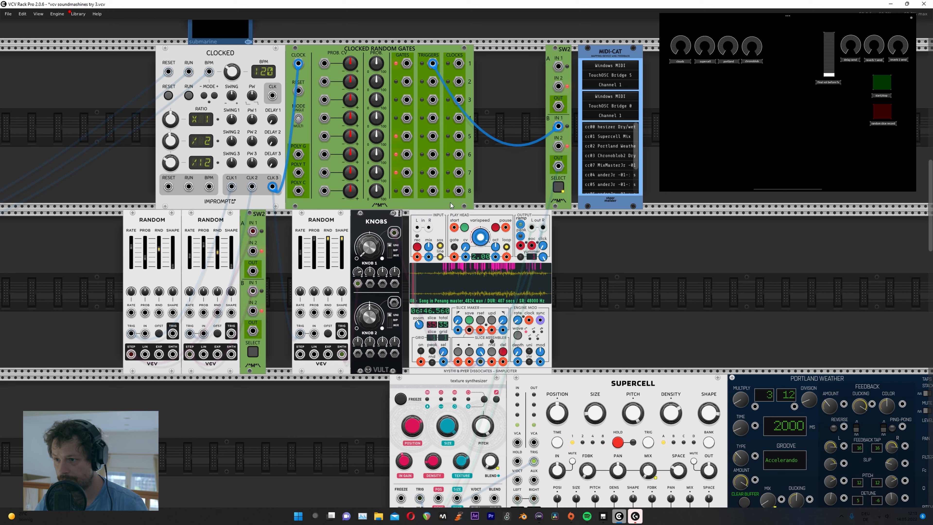
Step: Shift the Simpliciter aside, duplicate the SW2 next to MIDI-CAT and place the copy directly beside the Knobs module
{"action": "left_click_drag", "start_coordinate": [464, 223], "coordinate": [510, 226]}
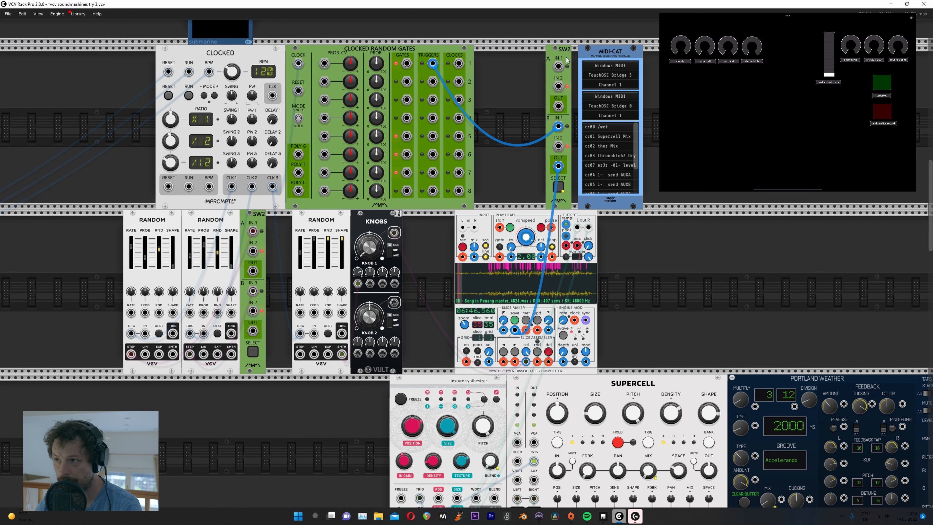
{"action": "key", "text": "ctrl+d"}
{"action": "left_click_drag", "start_coordinate": [523, 50], "coordinate": [383, 252]}
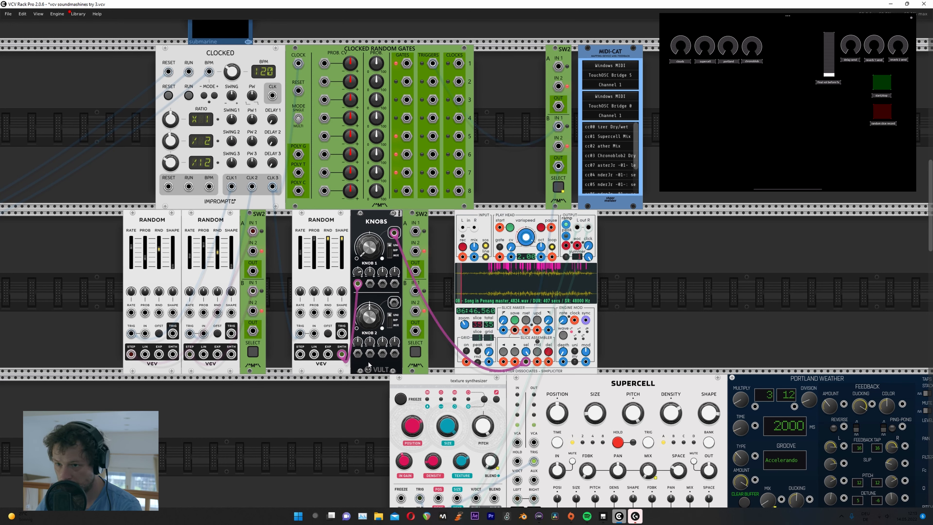
Step: Map the select switch of the SW2 beside the paired Random modules to cc18 in MIDI-CAT
{"action": "left_click_drag", "start_coordinate": [267, 404], "coordinate": [273, 405]}
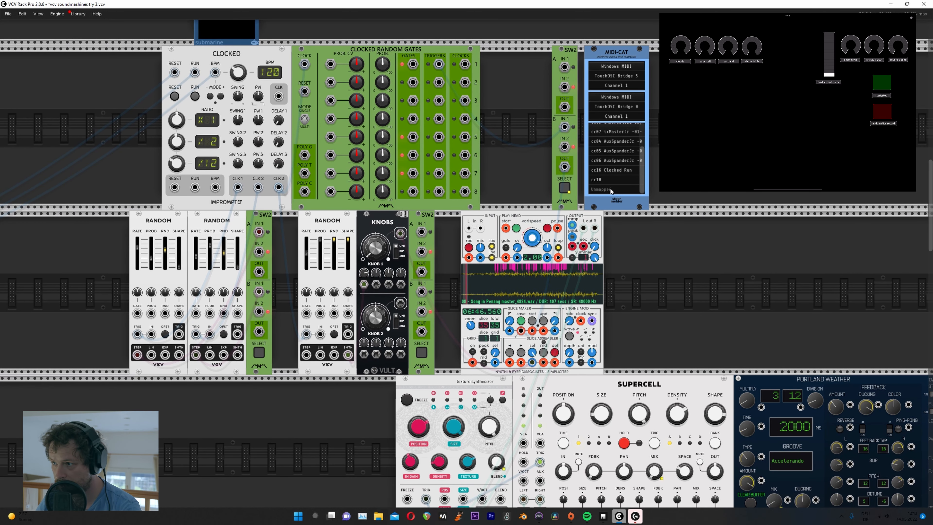
{"action": "left_click", "coordinate": [611, 190]}
{"action": "left_click", "coordinate": [260, 352]}
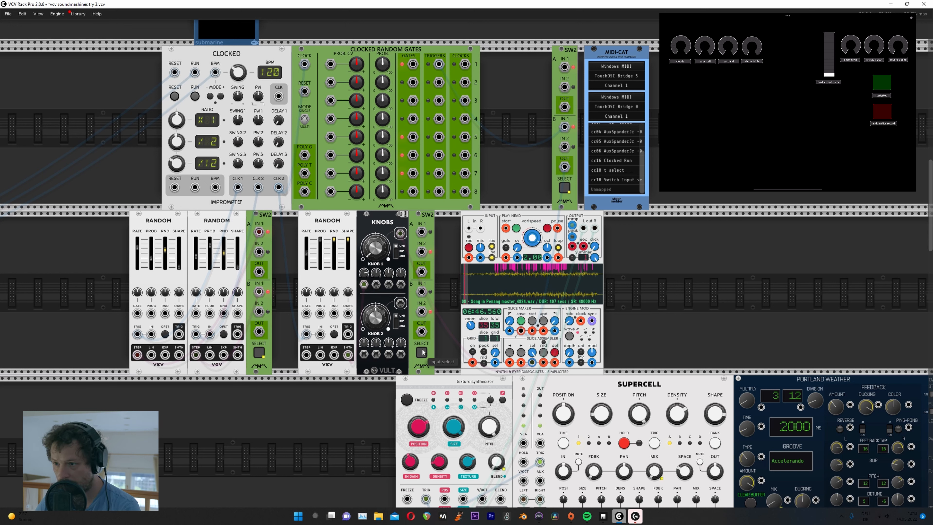
Step: Patch the Knob 1 output into the new SW2's A IN 1 and its A output into the Simpliciter's slice assembler sel input
{"action": "left_click_drag", "start_coordinate": [401, 233], "coordinate": [421, 232]}
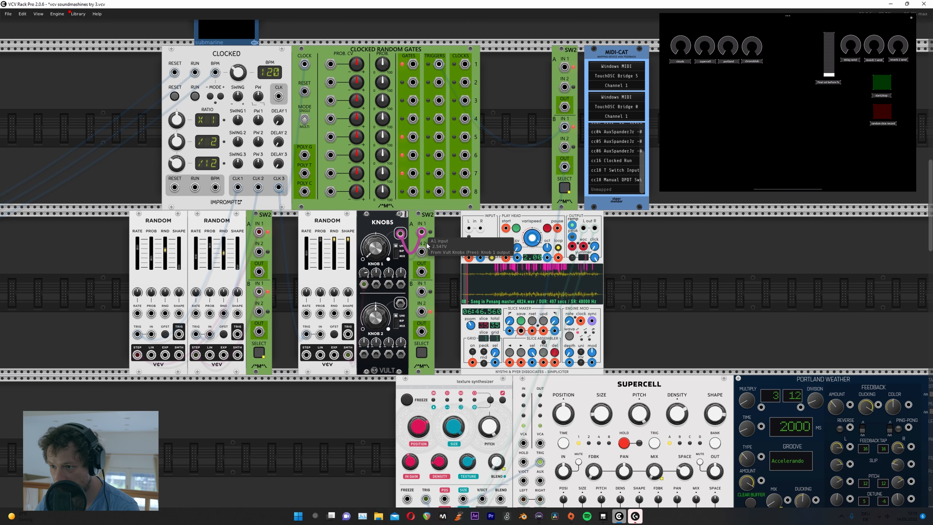
{"action": "left_click_drag", "start_coordinate": [421, 271], "coordinate": [533, 362]}
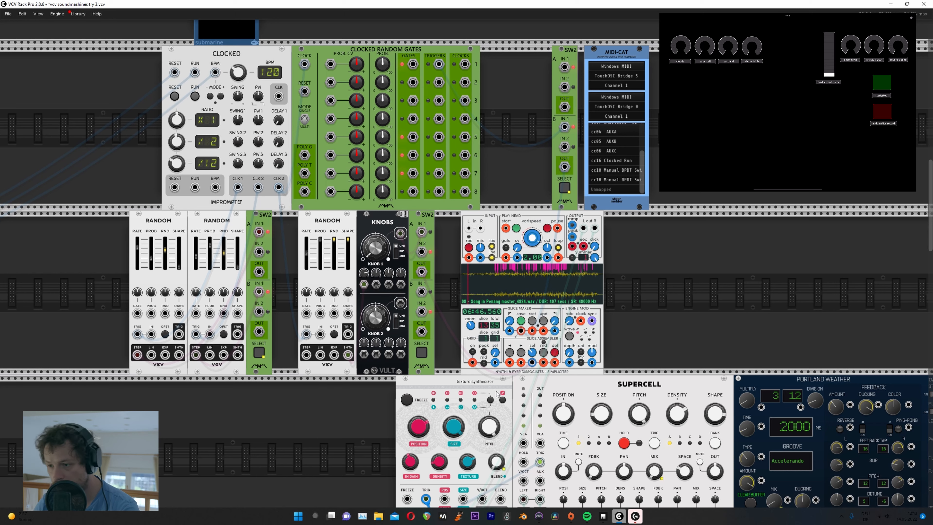
Step: Switch to TouchOSC and duplicate the red random slice record button, placing the copy below its label
{"action": "key", "text": "alt+Tab"}
{"action": "key", "text": "alt+Tab"}
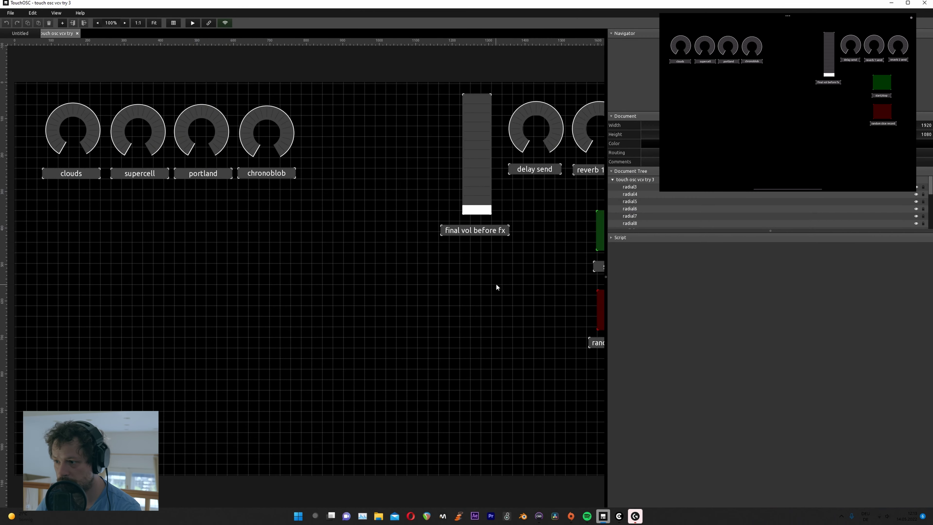
{"action": "left_click_drag", "start_coordinate": [495, 283], "coordinate": [187, 237]}
{"action": "scroll", "coordinate": [466, 346], "scroll_direction": "down", "scroll_amount": 2}
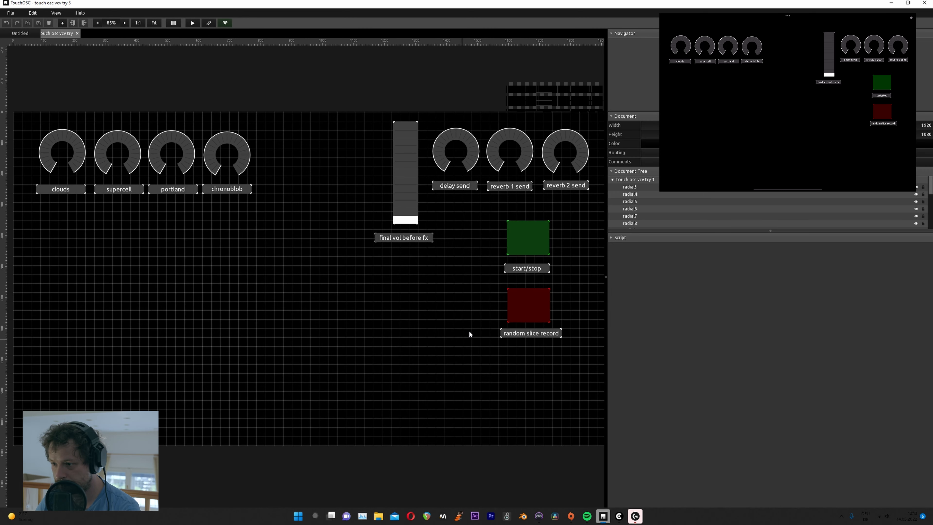
{"action": "left_click", "coordinate": [528, 301]}
{"action": "key", "text": "ctrl+c"}
{"action": "key", "text": "ctrl+v"}
{"action": "left_click_drag", "start_coordinate": [528, 301], "coordinate": [533, 363]}
Step: Duplicate the "random slice record" label and place the copy below the new button
{"action": "left_click", "coordinate": [541, 334]}
{"action": "key", "text": "ctrl+c"}
{"action": "key", "text": "ctrl+v"}
{"action": "left_click_drag", "start_coordinate": [541, 334], "coordinate": [542, 401]}
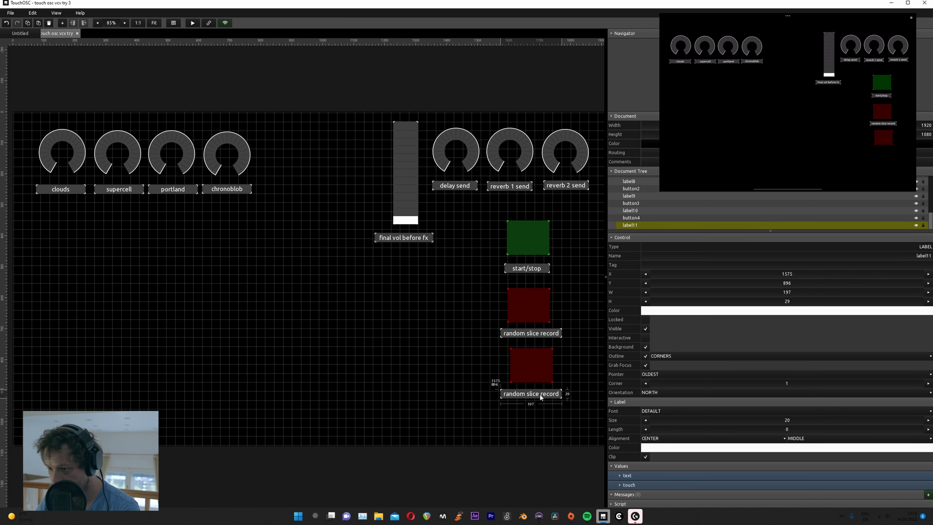
Step: Change the new button's color to green, 3EFF5DFF
{"action": "left_click", "coordinate": [533, 368]}
{"action": "left_click", "coordinate": [667, 311]}
{"action": "left_click_drag", "start_coordinate": [665, 321], "coordinate": [666, 329]}
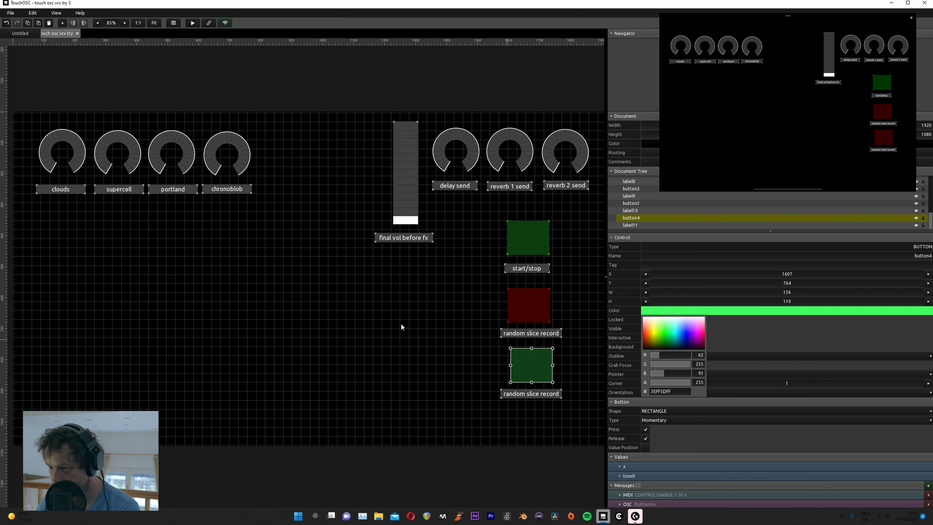
{"action": "left_click", "coordinate": [409, 329]}
Step: Set the new label's text to "random slice select start stop" and widen the label to 303
{"action": "left_click", "coordinate": [535, 392]}
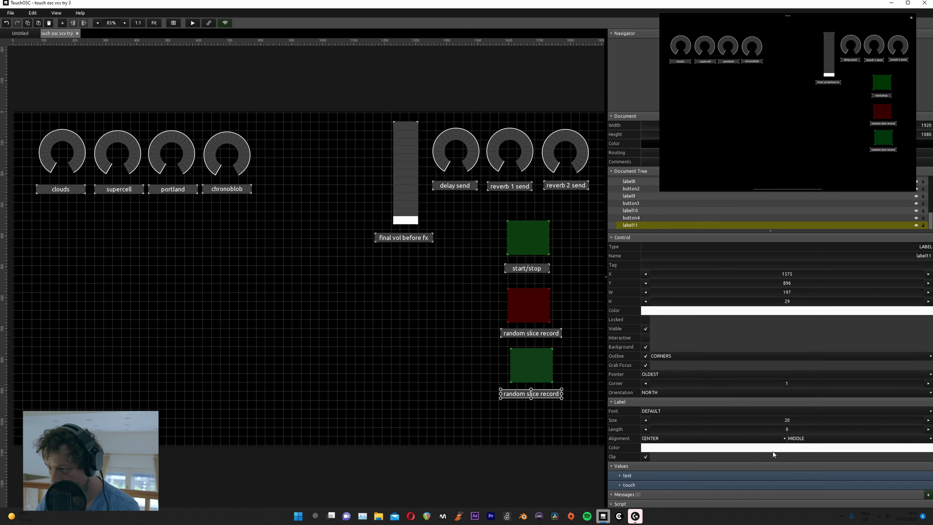
{"action": "left_click", "coordinate": [654, 478]}
{"action": "scroll", "coordinate": [904, 494], "scroll_direction": "down", "scroll_amount": 3}
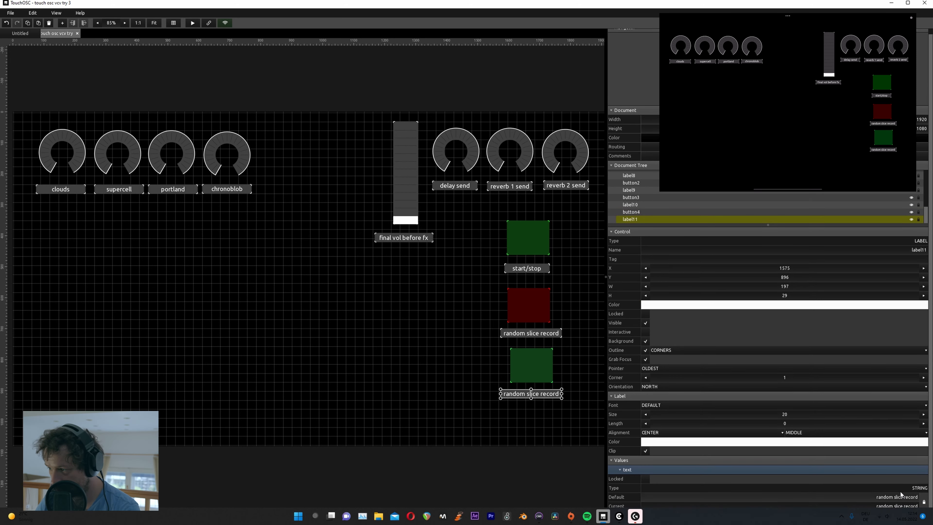
{"action": "double_click", "coordinate": [904, 498]}
{"action": "type", "text": "select start st"}
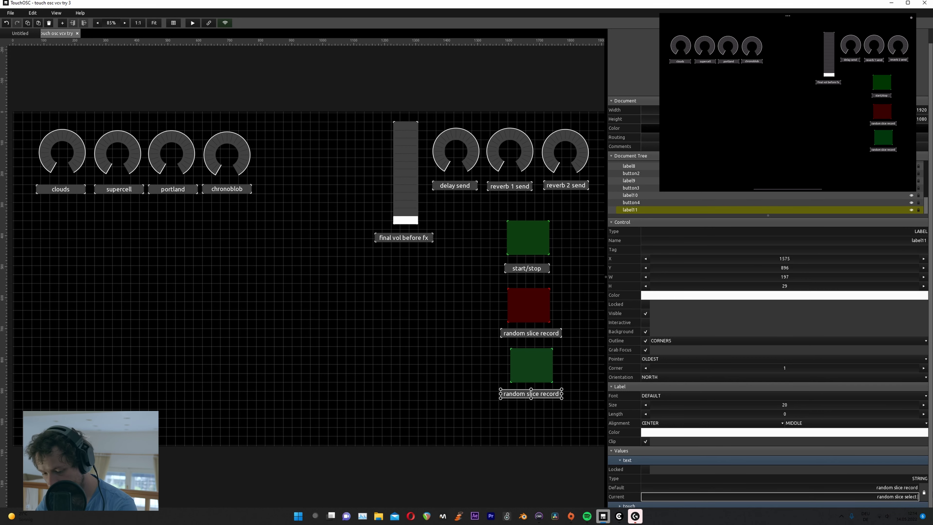
{"action": "type", "text": "op"}
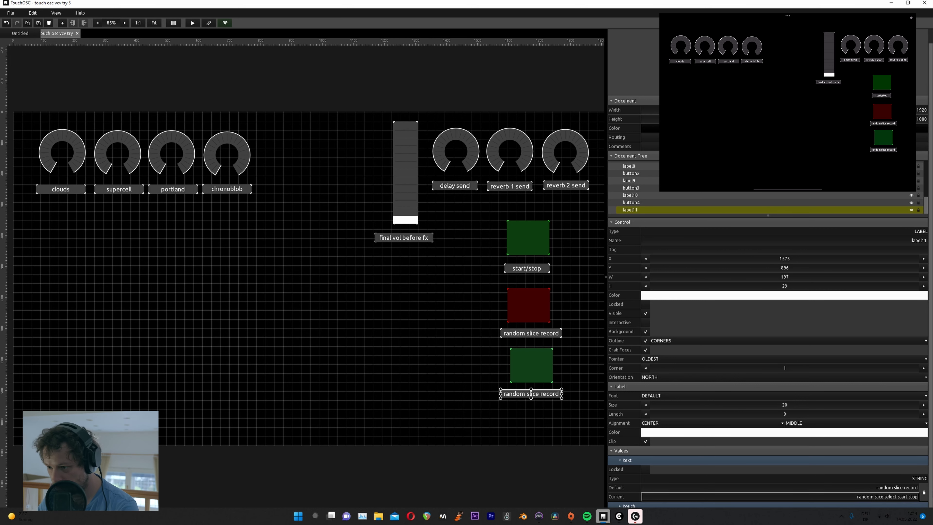
{"action": "key", "text": "Return"}
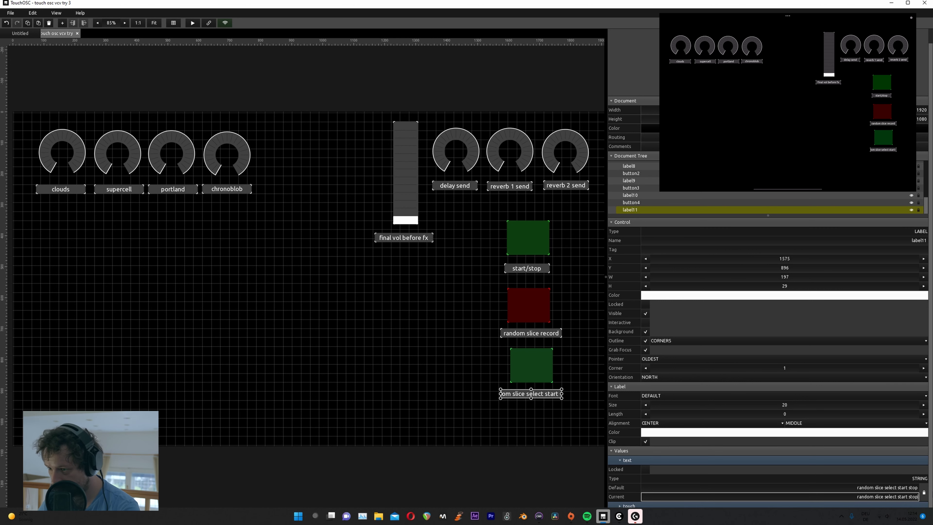
{"action": "mouse_move", "coordinate": [560, 393]}
{"action": "left_mouse_down"}
{"action": "mouse_move", "coordinate": [595, 394]}
{"action": "mouse_move", "coordinate": [555, 394]}
{"action": "left_mouse_up"}
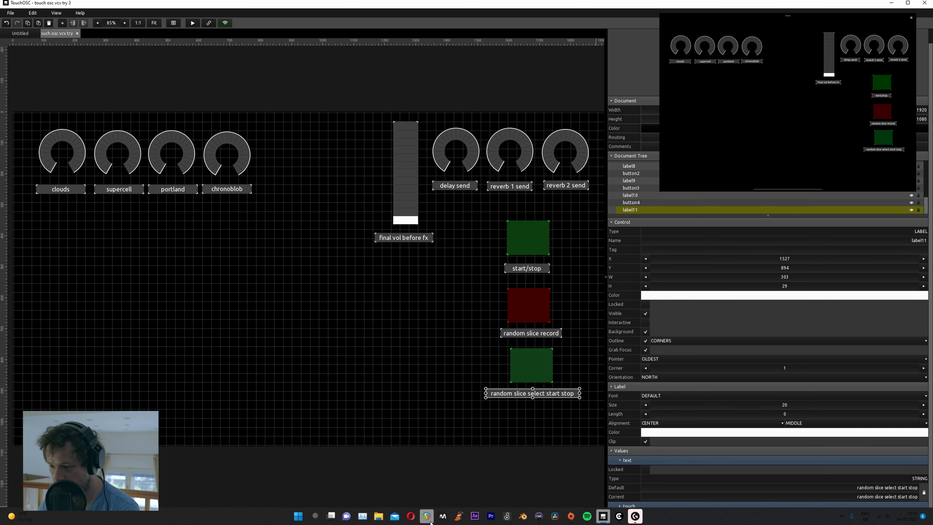
Step: Switch back to VCV Rack and map the select switch of the SW2 beside Knobs to cc20 in MIDI-CAT
{"action": "left_click", "coordinate": [618, 516]}
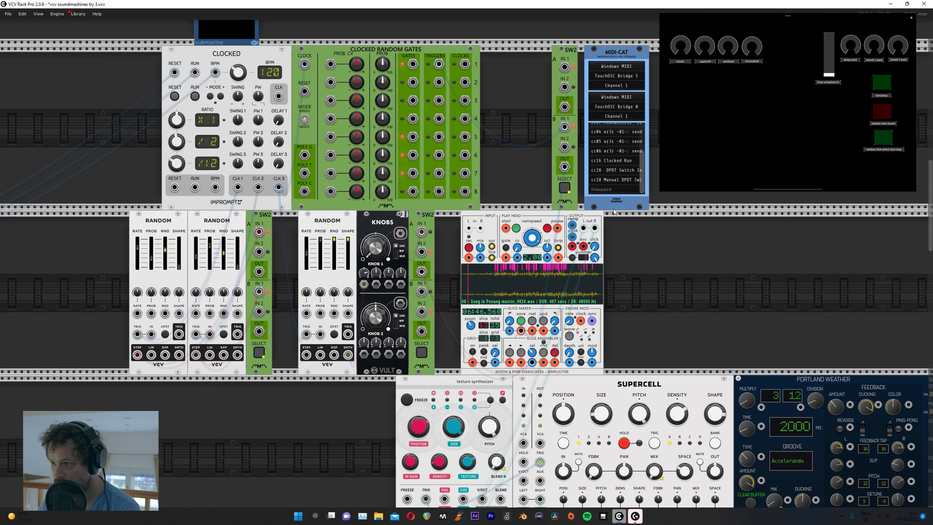
{"action": "left_click", "coordinate": [423, 352]}
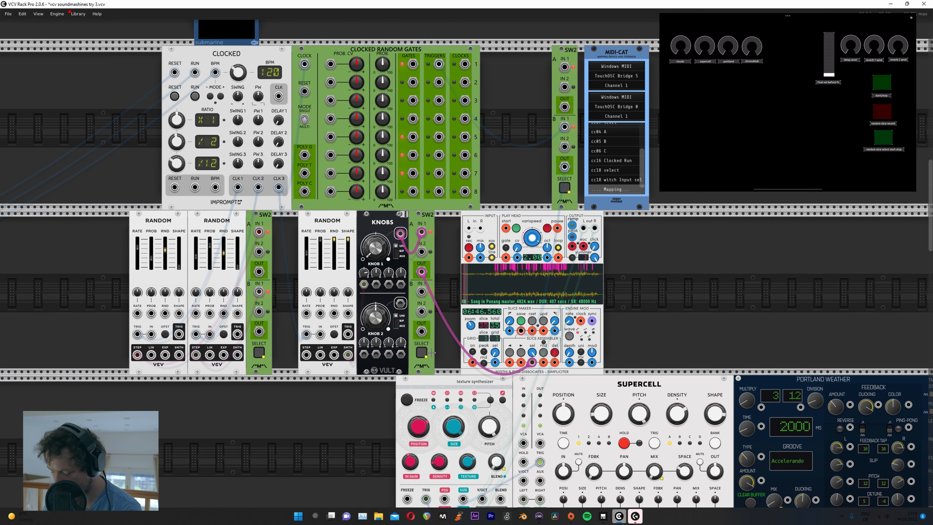
{"action": "left_click", "coordinate": [772, 301]}
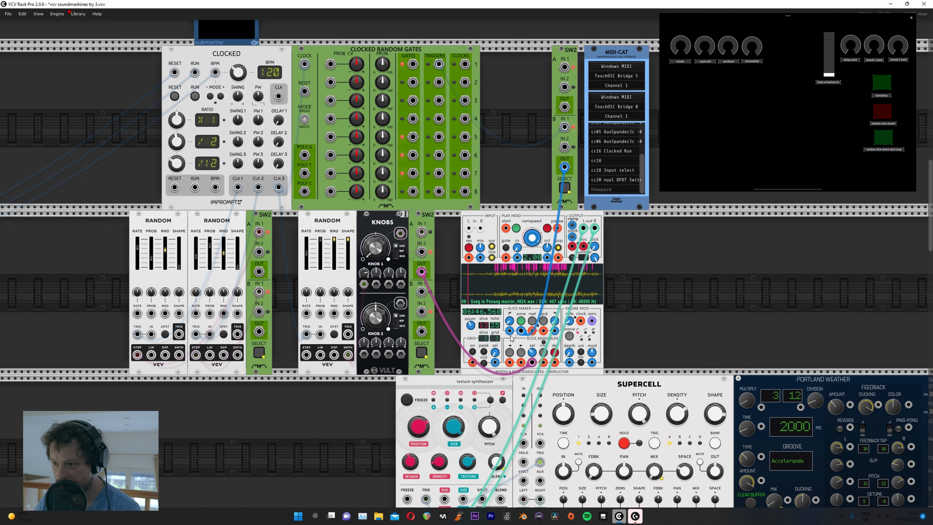
{"action": "left_click_drag", "start_coordinate": [509, 331], "coordinate": [758, 268]}
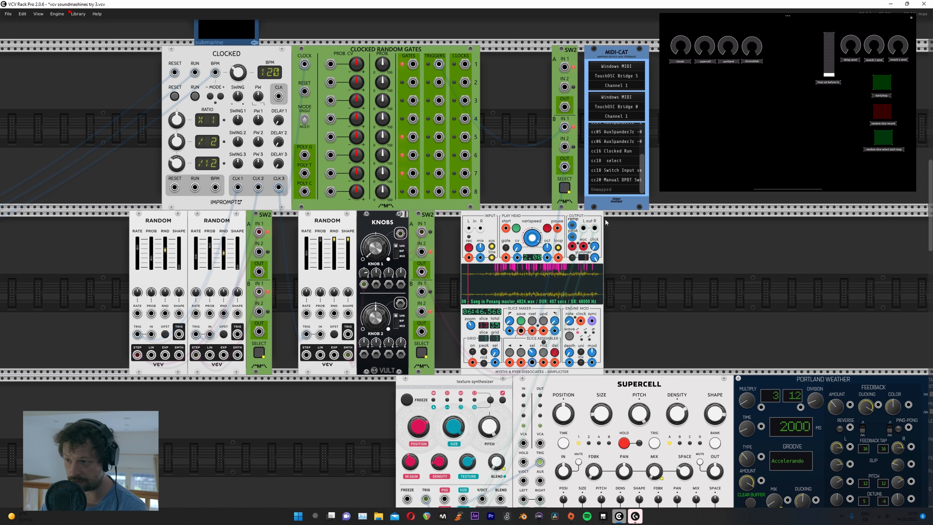
{"action": "right_click", "coordinate": [526, 217]}
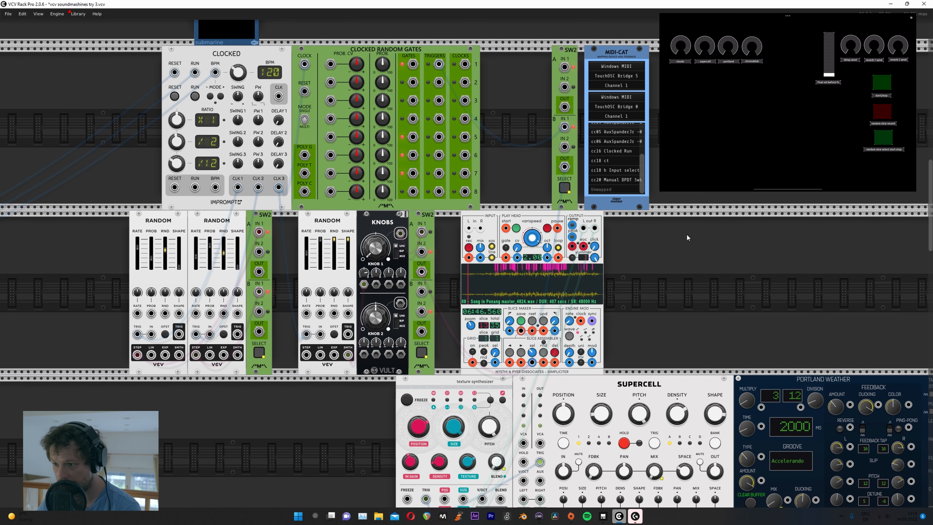
{"action": "scroll", "coordinate": [656, 276], "scroll_direction": "down", "scroll_amount": 3}
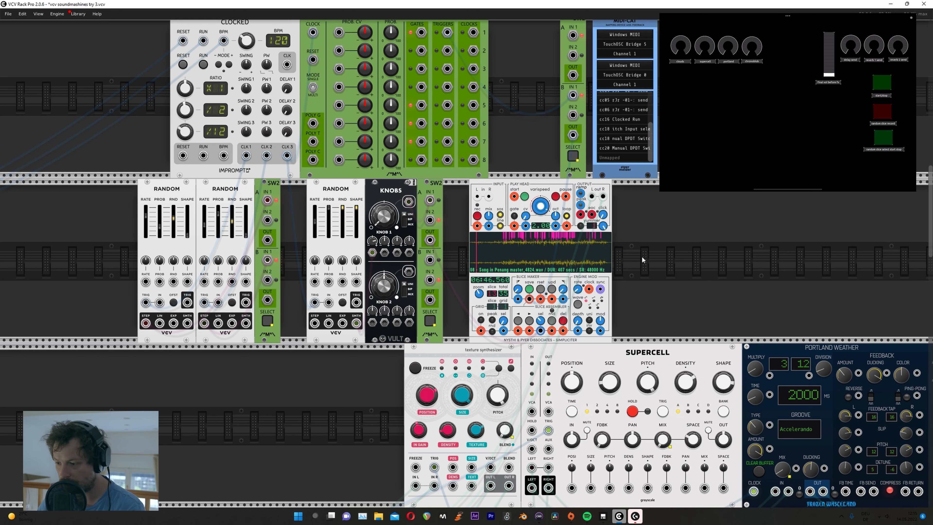
{"action": "left_click_drag", "start_coordinate": [665, 249], "coordinate": [637, 247]}
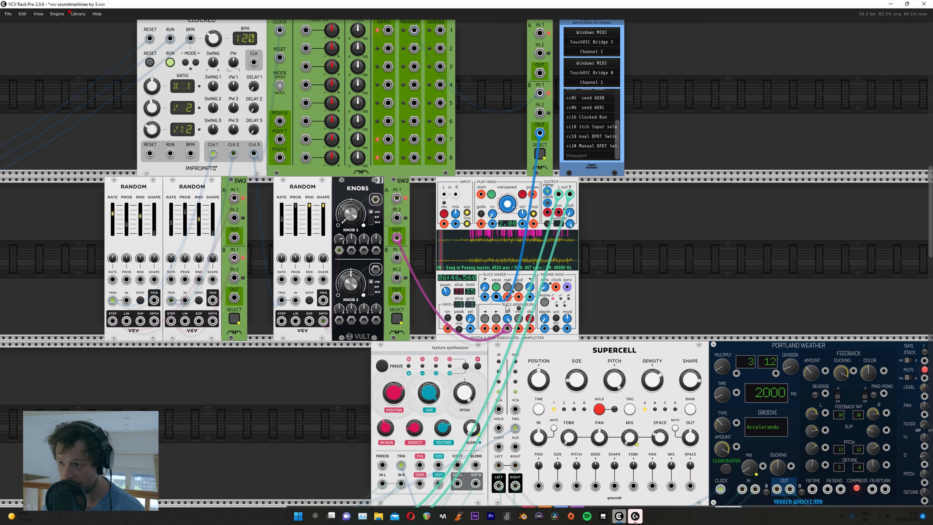
{"action": "left_click_drag", "start_coordinate": [765, 277], "coordinate": [731, 259]}
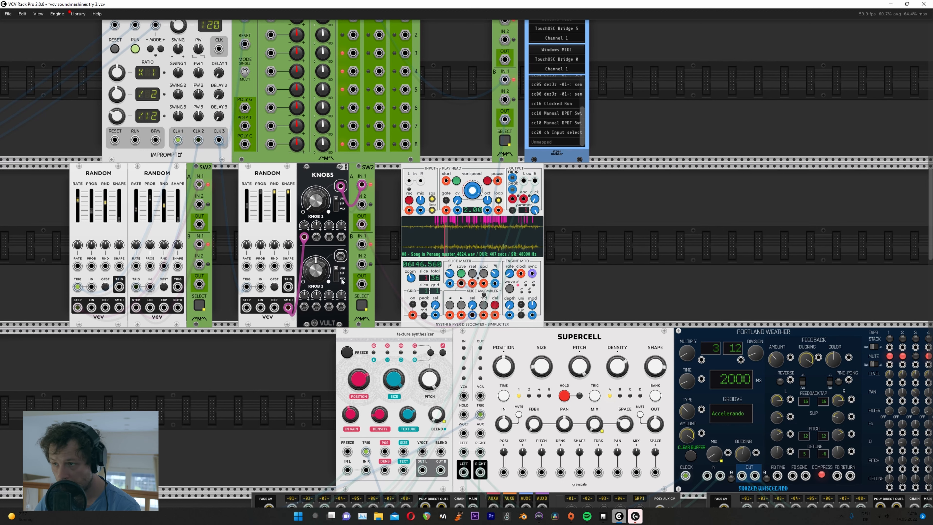
{"action": "left_click_drag", "start_coordinate": [624, 270], "coordinate": [594, 261]}
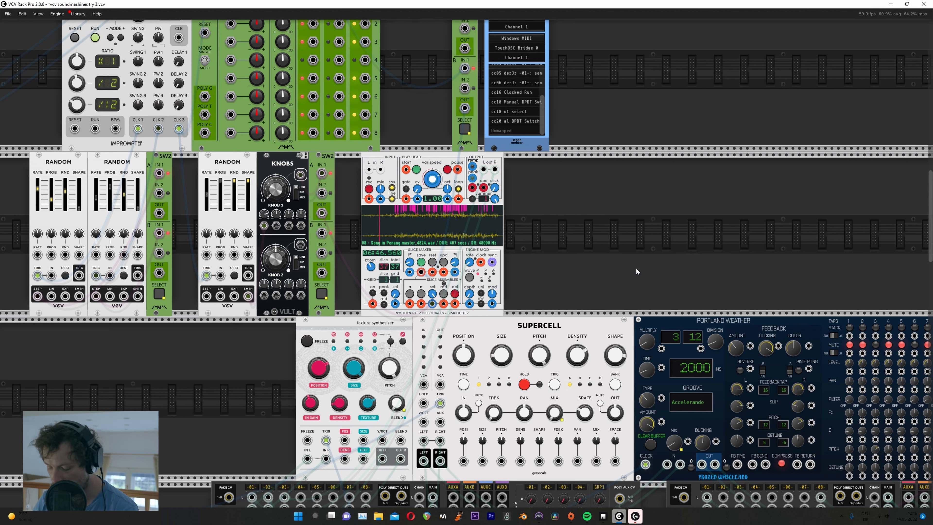
{"action": "left_click_drag", "start_coordinate": [623, 261], "coordinate": [657, 223]}
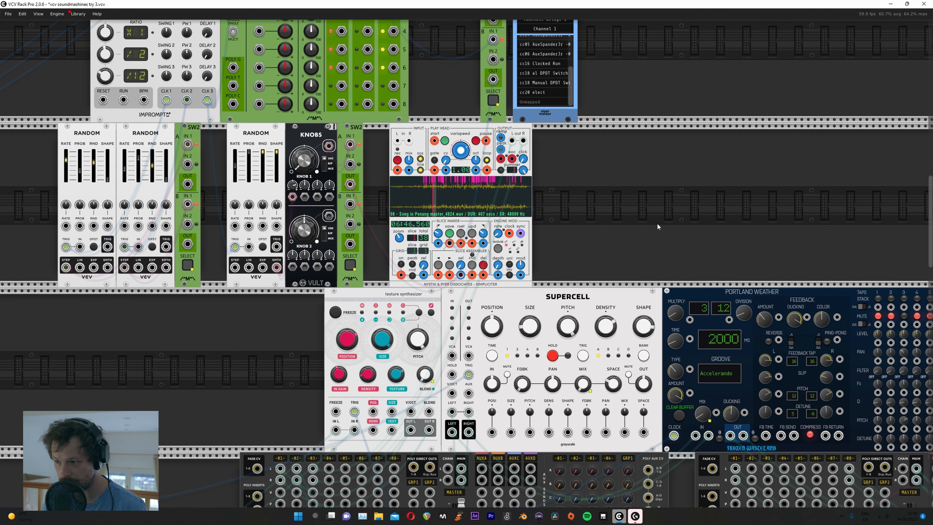
Step: Search the module library for "matrix" and place a SWITCH88 beside the Simpliciter
{"action": "right_click", "coordinate": [656, 223]}
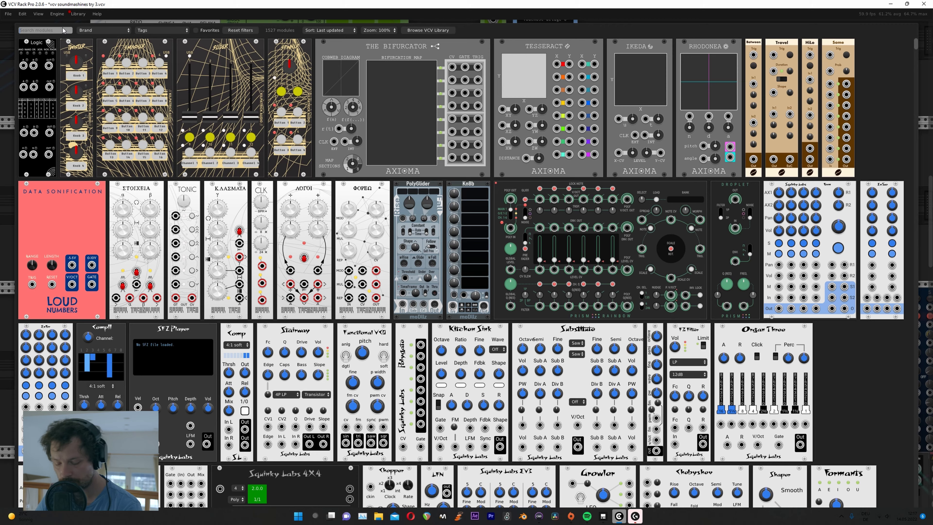
{"action": "type", "text": "matrix"}
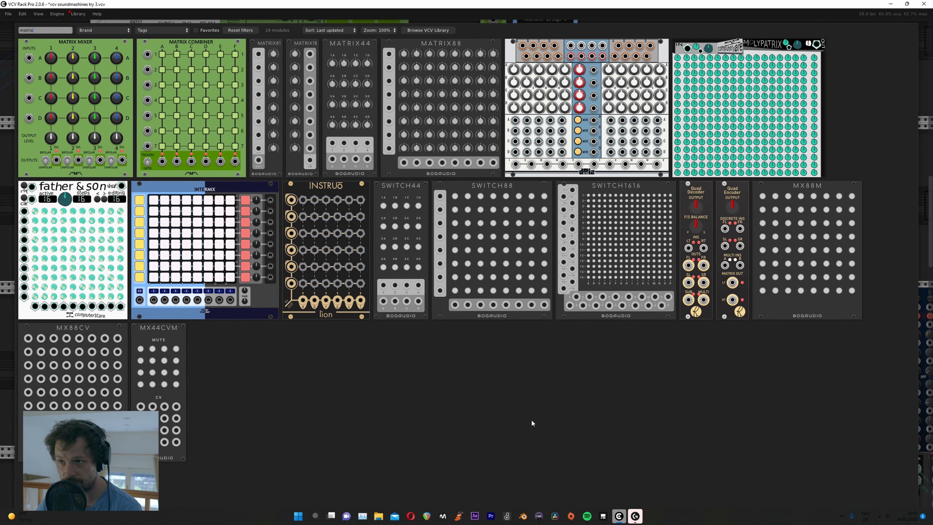
{"action": "left_click", "coordinate": [502, 237]}
{"action": "left_click_drag", "start_coordinate": [635, 127], "coordinate": [608, 145]}
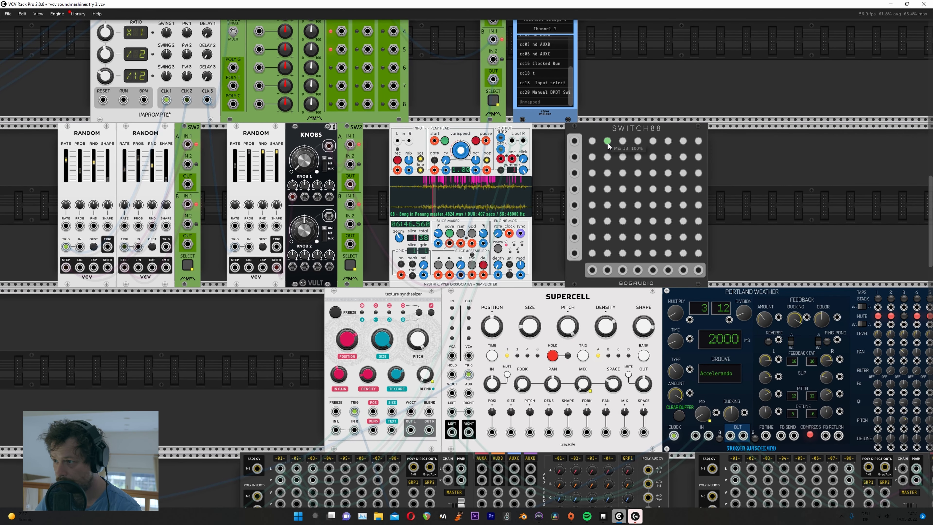
Step: Set the SWITCH88's inverting option to On second click and try toggling the second switch in its first row
{"action": "right_click", "coordinate": [607, 128]}
{"action": "mouse_move", "coordinate": [644, 257]}
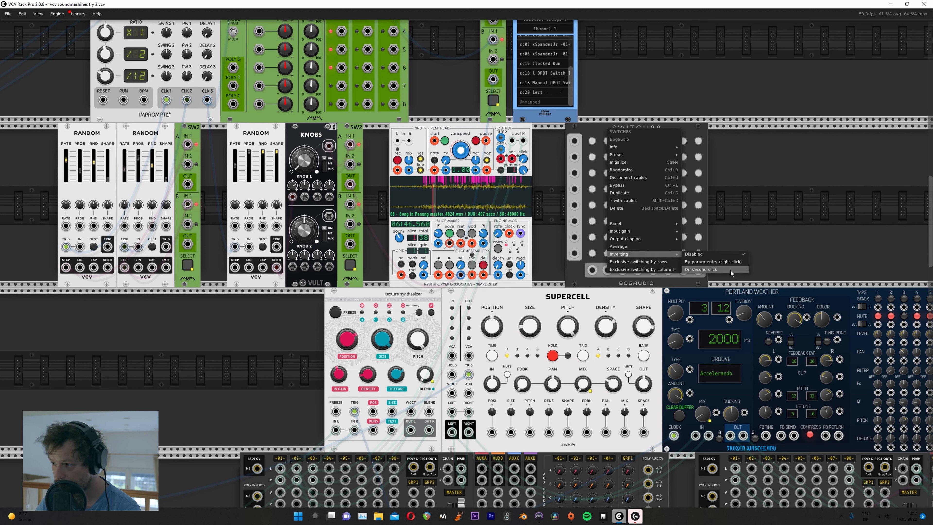
{"action": "left_click", "coordinate": [731, 270]}
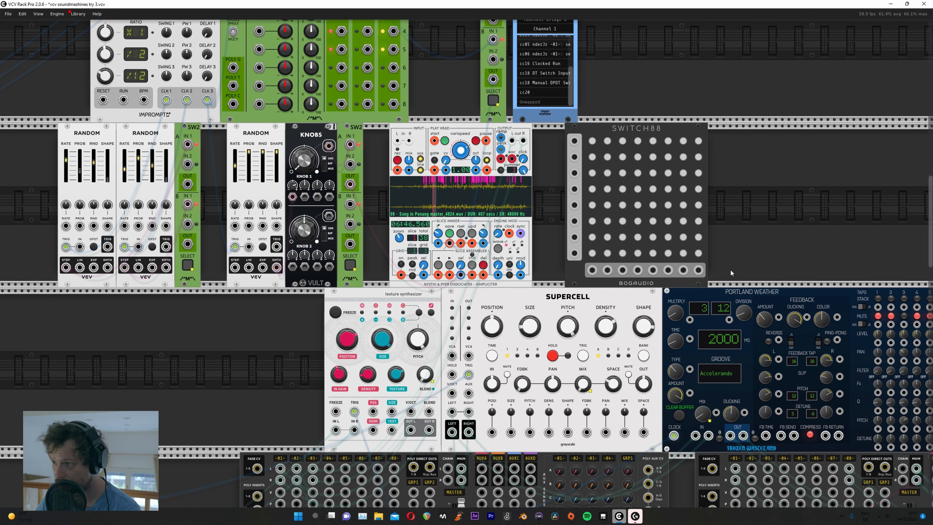
{"action": "left_click", "coordinate": [607, 142]}
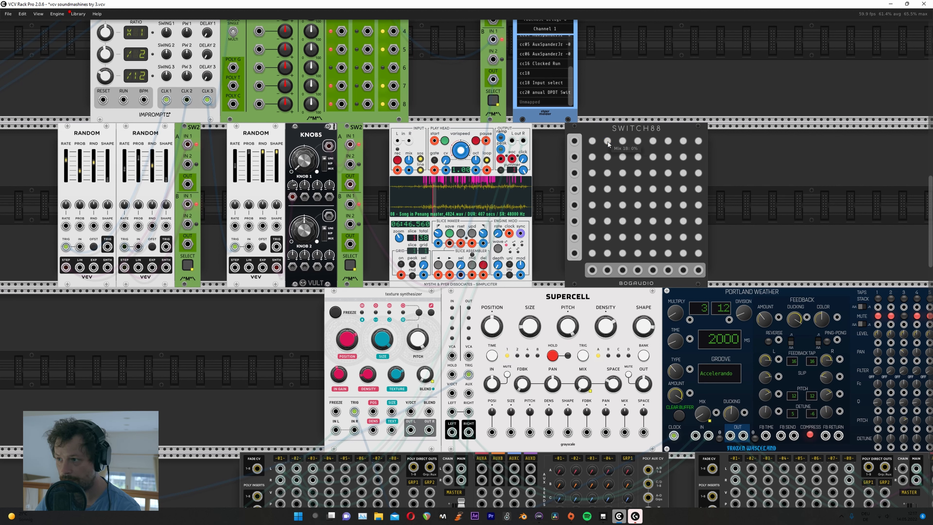
{"action": "left_click", "coordinate": [608, 142]}
{"action": "left_click", "coordinate": [607, 142]}
{"action": "left_click", "coordinate": [608, 142]}
{"action": "left_click", "coordinate": [607, 142]}
{"action": "left_click", "coordinate": [607, 142]}
{"action": "left_click", "coordinate": [608, 142]}
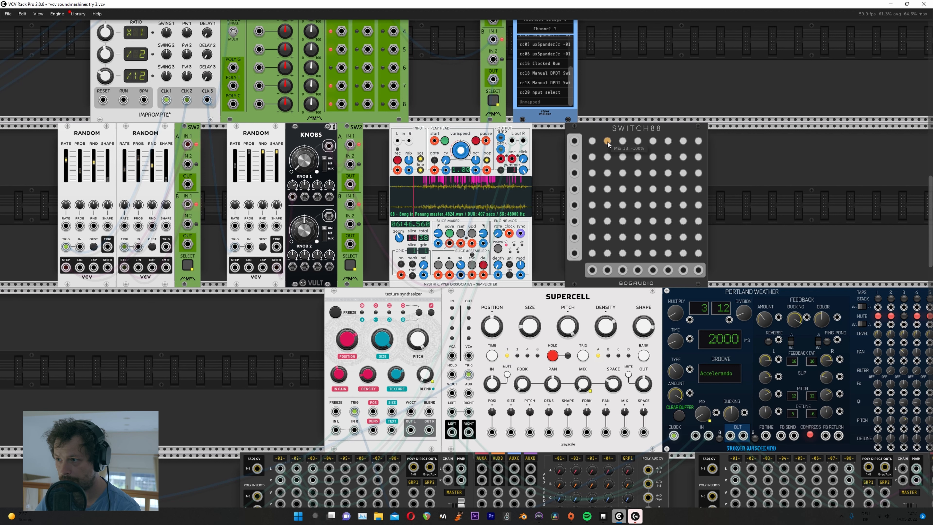
{"action": "left_click", "coordinate": [608, 142]}
{"action": "left_click", "coordinate": [608, 142]}
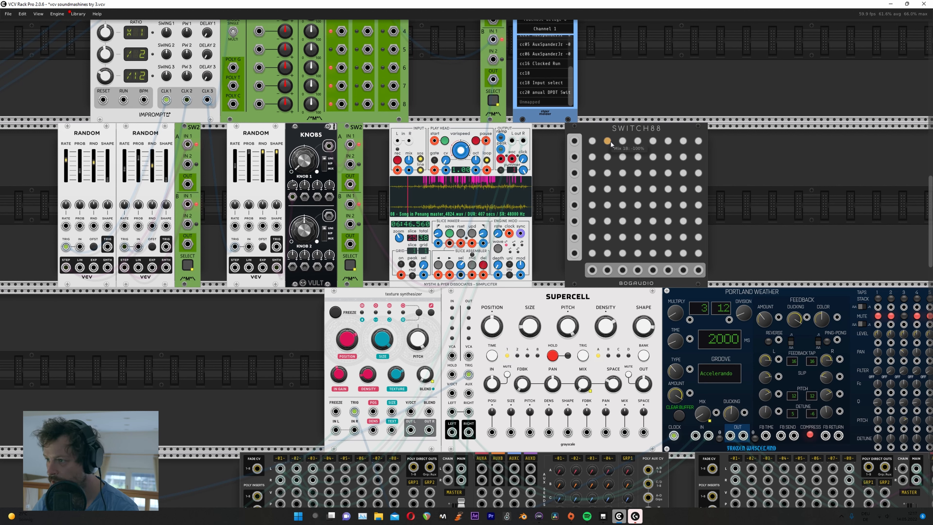
Step: Disable inverting on the SWITCH88 and move the module down a row, directly beside the texture synthesizer
{"action": "right_click", "coordinate": [608, 133]}
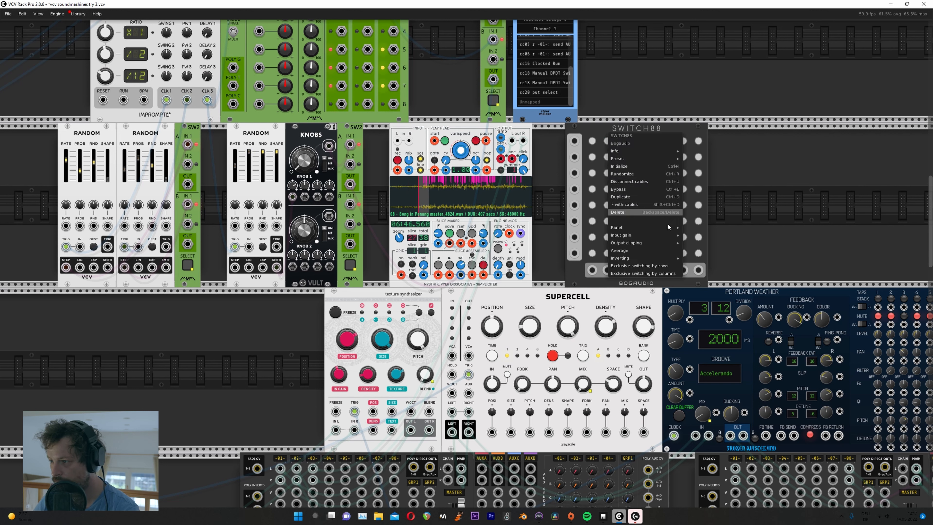
{"action": "mouse_move", "coordinate": [655, 257]}
{"action": "left_click", "coordinate": [698, 258]}
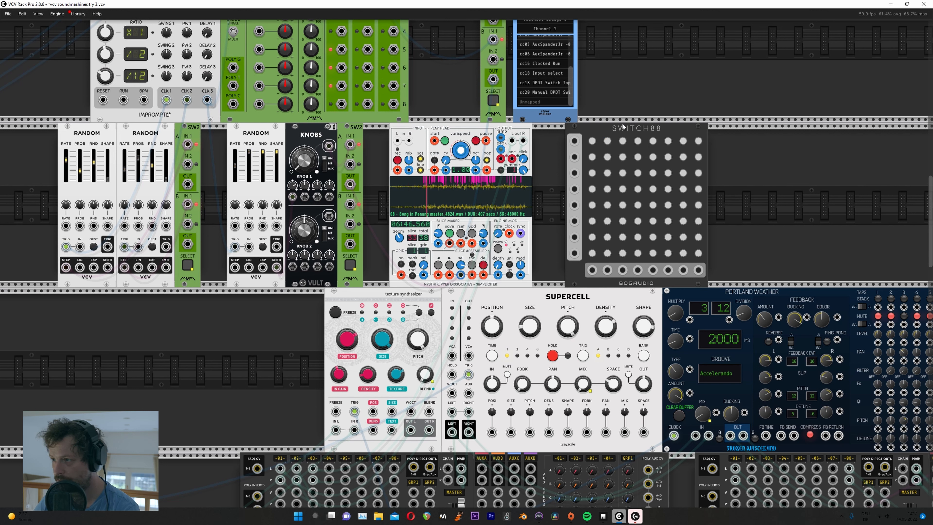
{"action": "left_click_drag", "start_coordinate": [626, 130], "coordinate": [236, 298]}
Step: Search the library for "lfo" and add three WT LFO modules side by side in the SWITCH88's row
{"action": "left_click_drag", "start_coordinate": [92, 337], "coordinate": [377, 276]}
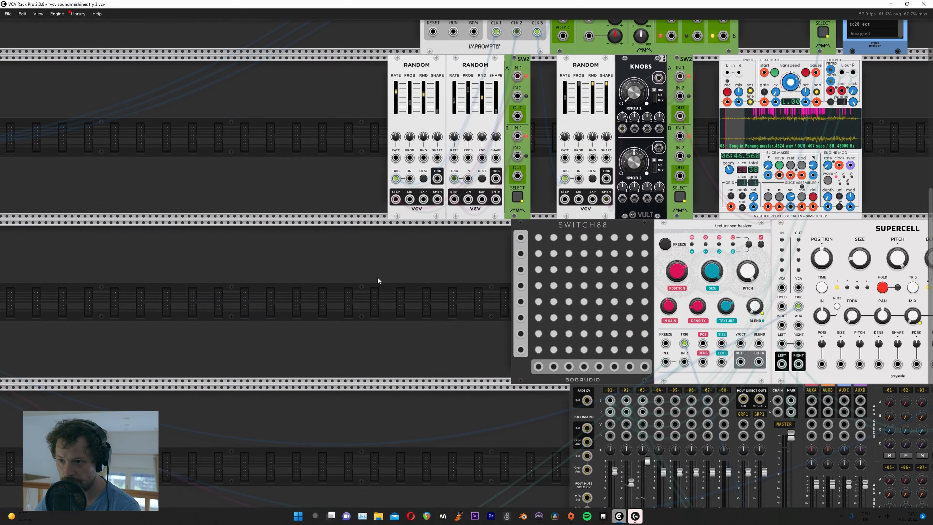
{"action": "right_click", "coordinate": [377, 276]}
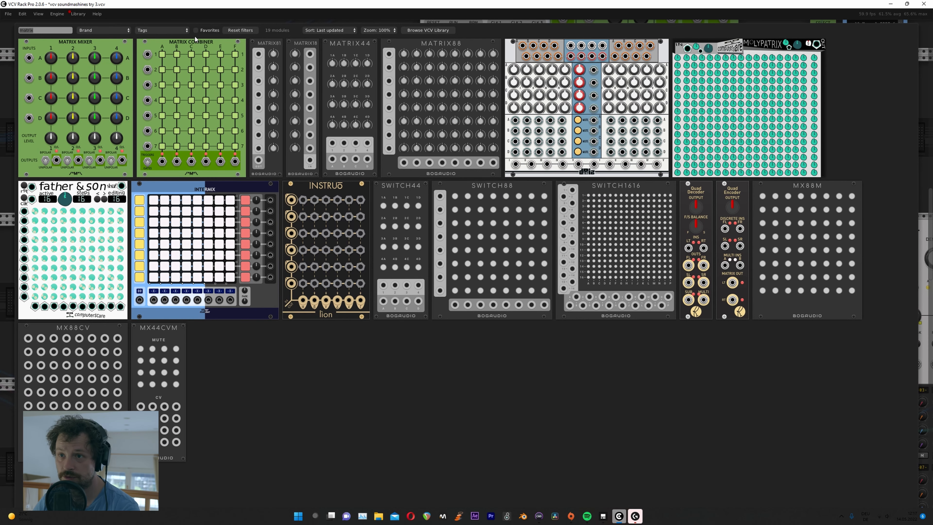
{"action": "left_click", "coordinate": [228, 29]}
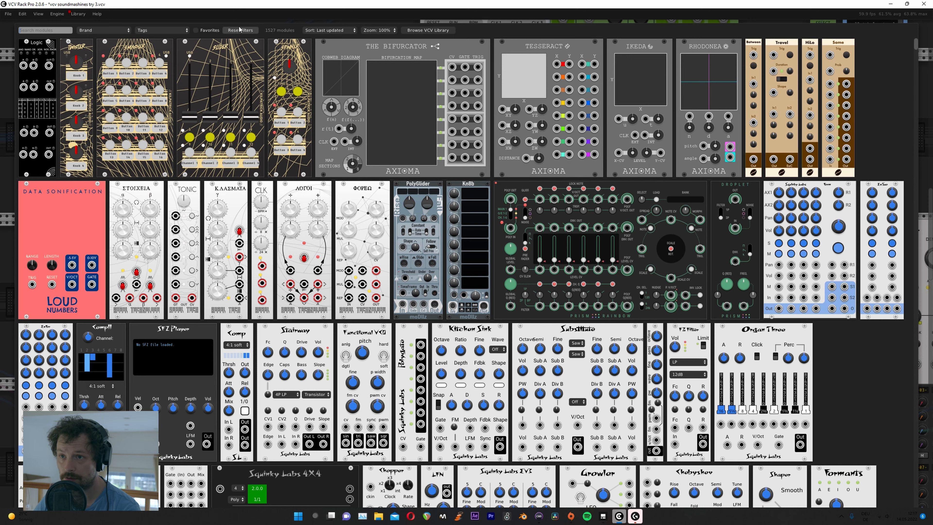
{"action": "left_click", "coordinate": [211, 30]}
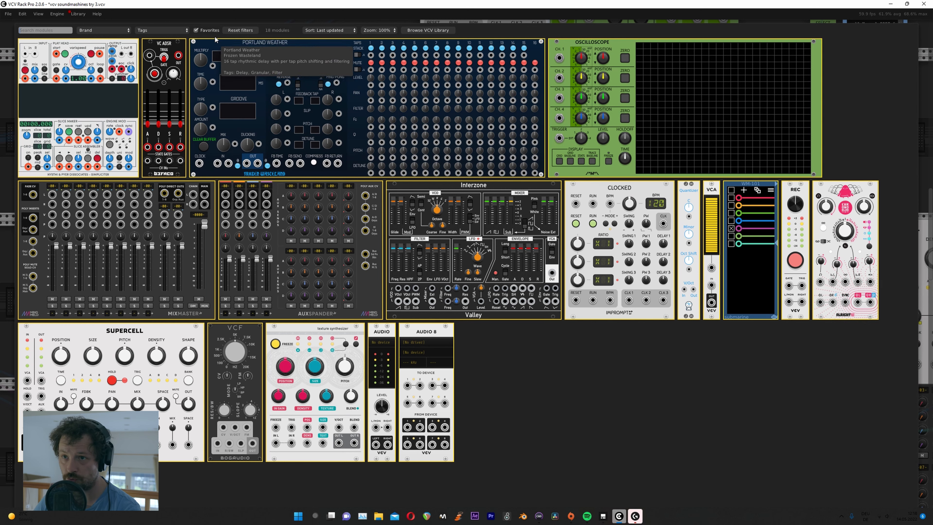
{"action": "left_click", "coordinate": [196, 30]}
{"action": "left_click", "coordinate": [25, 30]}
{"action": "type", "text": "lfo"}
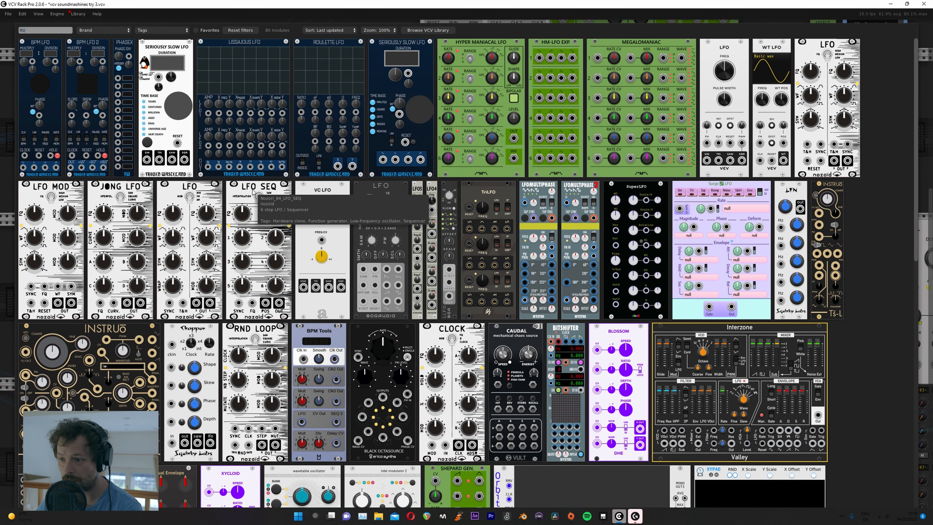
{"action": "scroll", "coordinate": [253, 190], "scroll_direction": "down", "scroll_amount": 15}
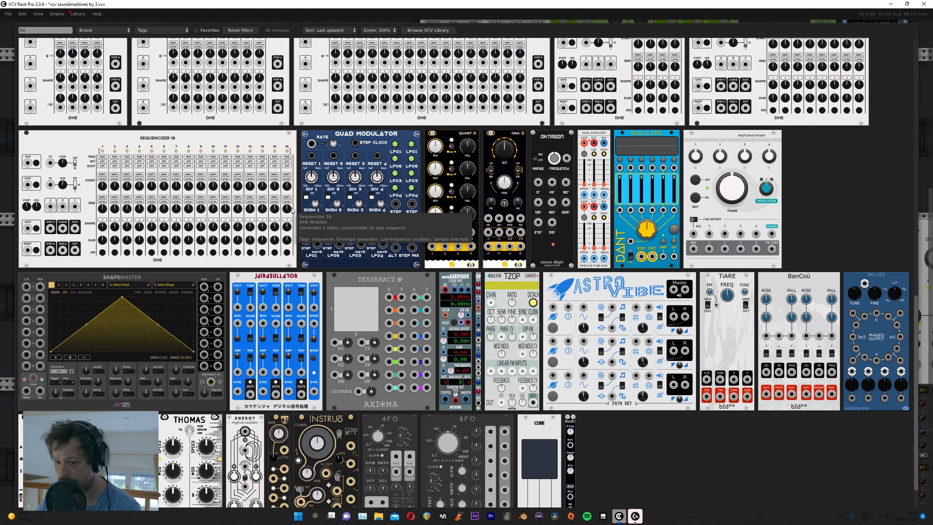
{"action": "scroll", "coordinate": [292, 209], "scroll_direction": "up", "scroll_amount": 15}
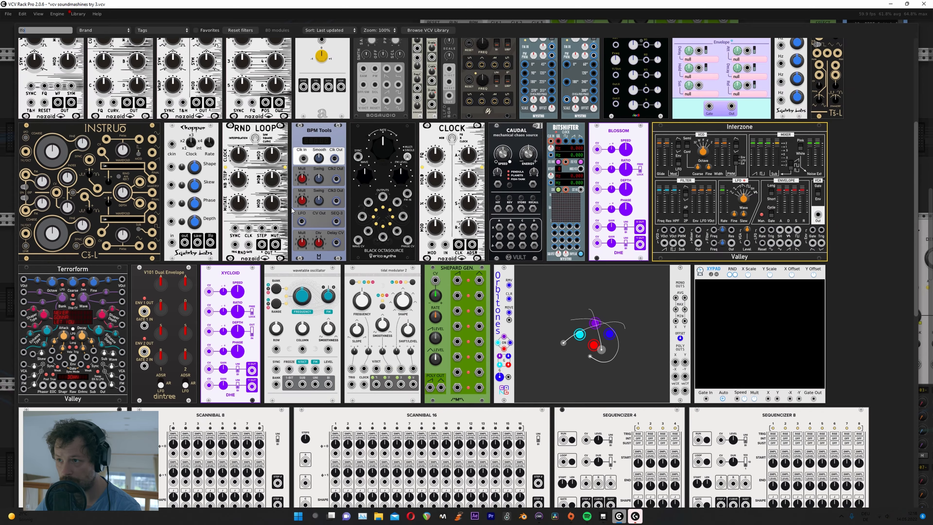
{"action": "scroll", "coordinate": [292, 210], "scroll_direction": "up", "scroll_amount": 3}
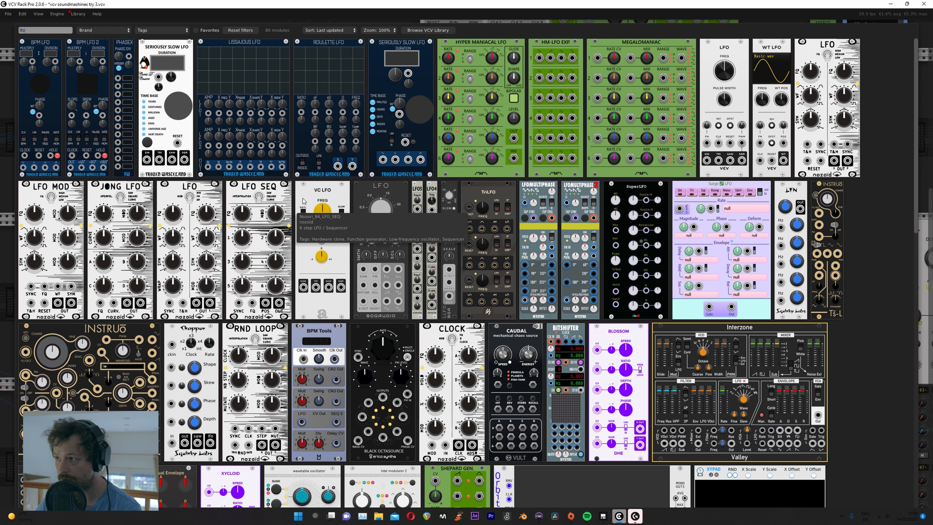
{"action": "left_click_drag", "start_coordinate": [779, 55], "coordinate": [345, 250]}
{"action": "key", "text": "ctrl+d"}
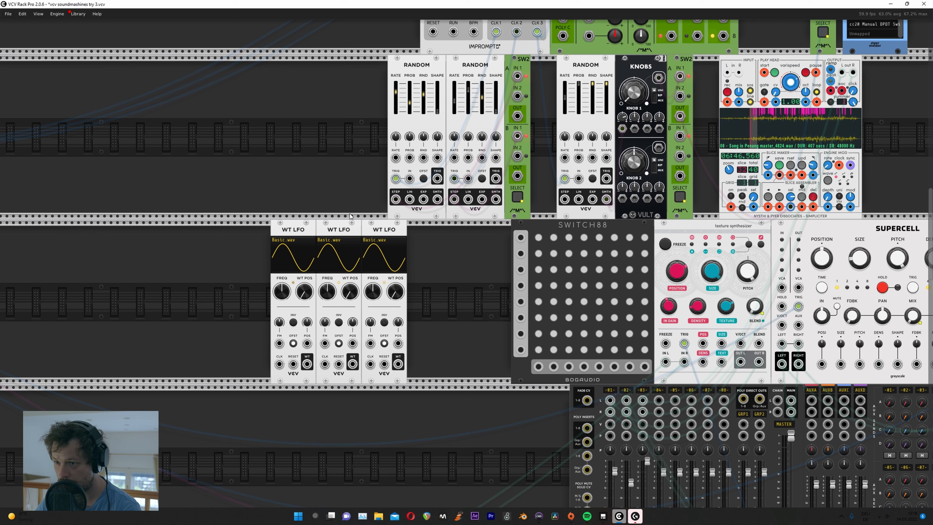
{"action": "left_click_drag", "start_coordinate": [432, 259], "coordinate": [275, 223]}
{"action": "left_click_drag", "start_coordinate": [272, 232], "coordinate": [227, 233]}
Step: Add the VC ADSR from the favorite modules beside the WT LFOs and duplicate it to get three in a row
{"action": "left_click", "coordinate": [381, 264]}
{"action": "right_click", "coordinate": [381, 265]}
{"action": "left_click", "coordinate": [226, 30]}
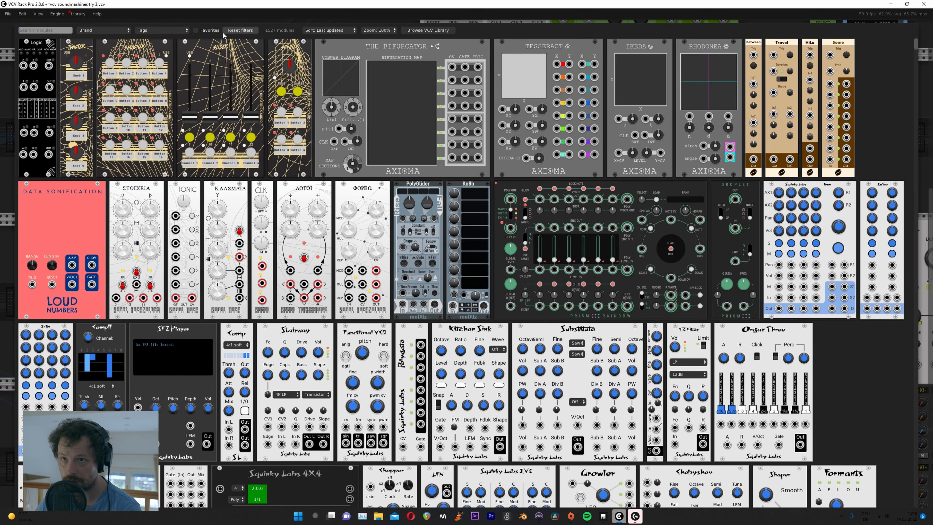
{"action": "left_click", "coordinate": [196, 30]}
{"action": "left_click_drag", "start_coordinate": [181, 102], "coordinate": [356, 228]}
{"action": "key", "text": "ctrl+d"}
{"action": "key", "text": "ctrl+d"}
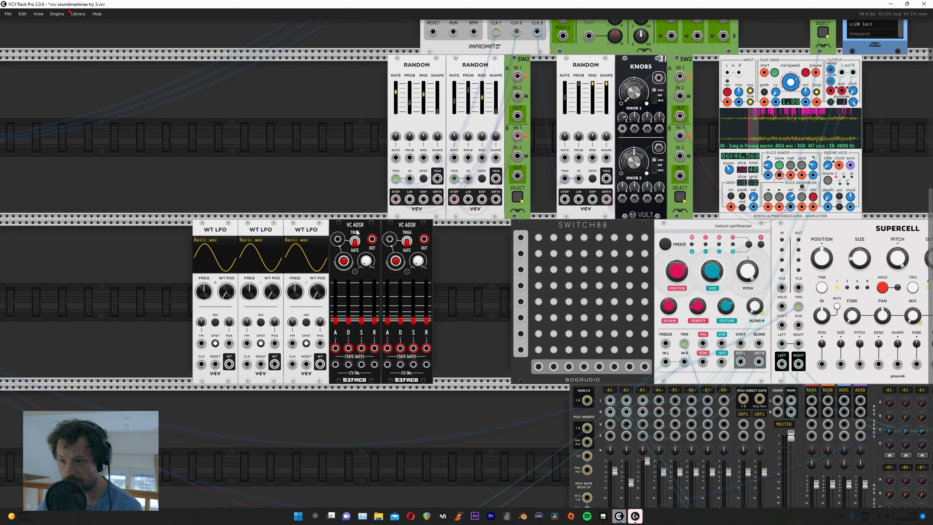
{"action": "left_click_drag", "start_coordinate": [351, 66], "coordinate": [444, 227]}
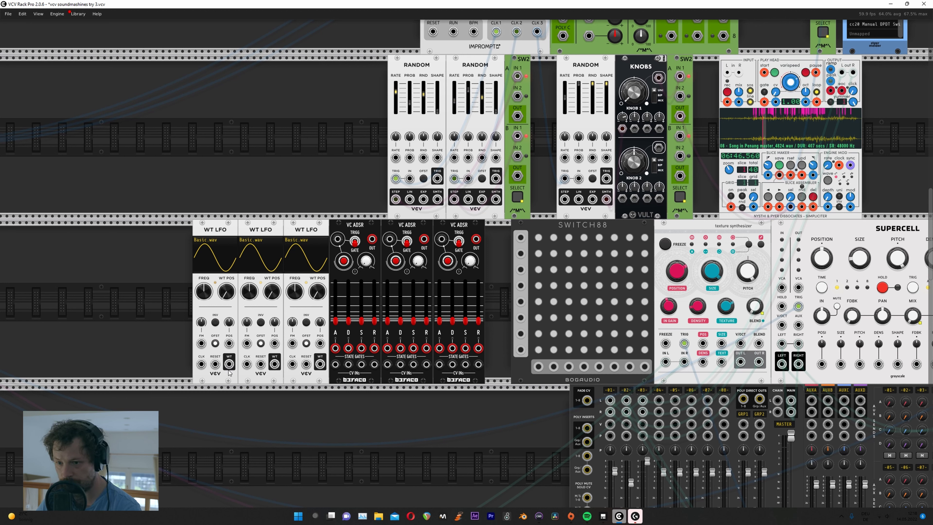
Step: Patch the three WT LFO and three VC ADSR outputs into the SWITCH88's first six inputs, and move the SWITCH88 against the ADSRs
{"action": "left_click_drag", "start_coordinate": [229, 364], "coordinate": [521, 237]}
{"action": "left_click_drag", "start_coordinate": [274, 364], "coordinate": [521, 253]}
{"action": "left_click_drag", "start_coordinate": [320, 364], "coordinate": [521, 302]}
{"action": "left_click_drag", "start_coordinate": [476, 242], "coordinate": [520, 317]}
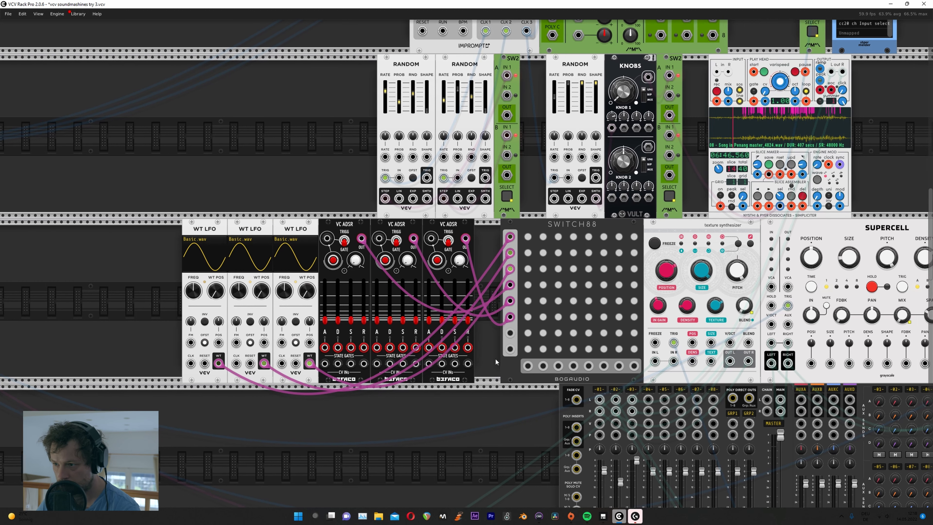
{"action": "left_click_drag", "start_coordinate": [495, 358], "coordinate": [283, 331]}
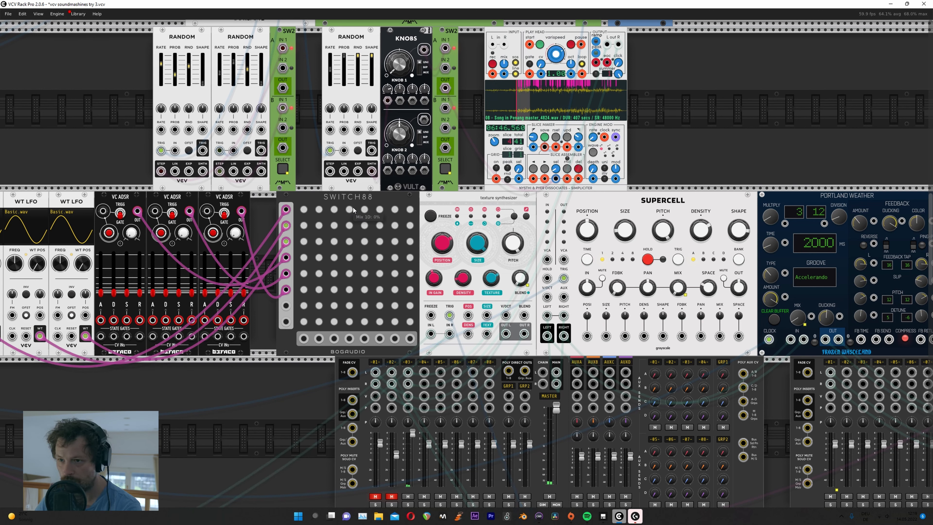
{"action": "left_click_drag", "start_coordinate": [299, 210], "coordinate": [273, 211]}
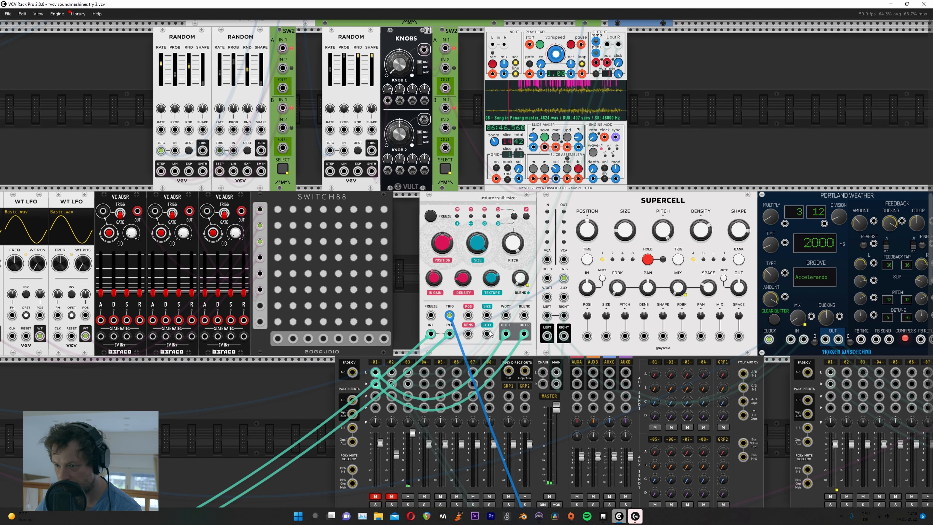
Step: Patch the SWITCH88's first four outputs to the texture synthesizer's POS, DENS, SIZE and TEXT inputs
{"action": "left_click_drag", "start_coordinate": [468, 315], "coordinate": [278, 338]}
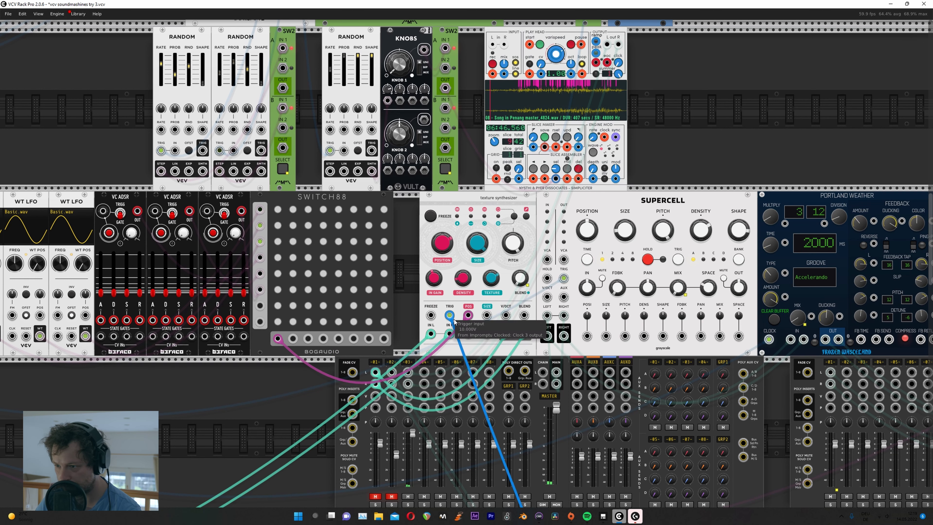
{"action": "left_click_drag", "start_coordinate": [468, 334], "coordinate": [295, 339]}
{"action": "left_click_drag", "start_coordinate": [487, 315], "coordinate": [308, 338]}
{"action": "left_click_drag", "start_coordinate": [486, 334], "coordinate": [323, 338]}
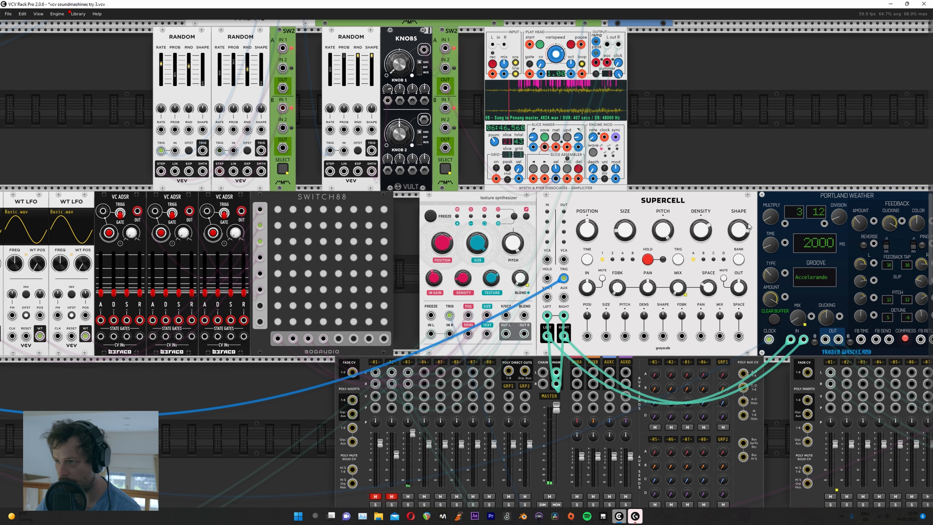
Step: Move the WM-101 cable color module from the uppermost row to the mixer row, directly beside the MixMaster
{"action": "scroll", "coordinate": [769, 145], "scroll_direction": "down", "scroll_amount": 3}
{"action": "left_click_drag", "start_coordinate": [756, 116], "coordinate": [546, 254]}
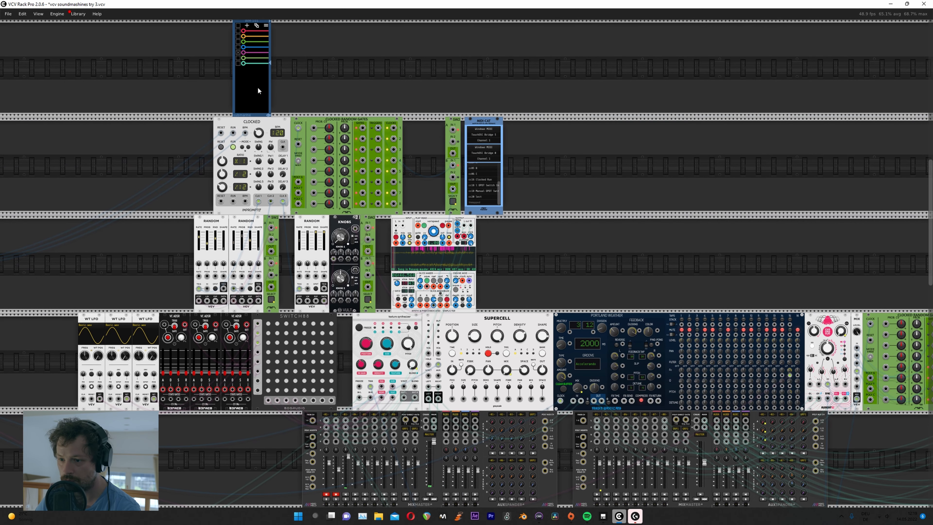
{"action": "left_click_drag", "start_coordinate": [232, 108], "coordinate": [241, 315]}
{"action": "scroll", "coordinate": [240, 315], "scroll_direction": "up", "scroll_amount": 3}
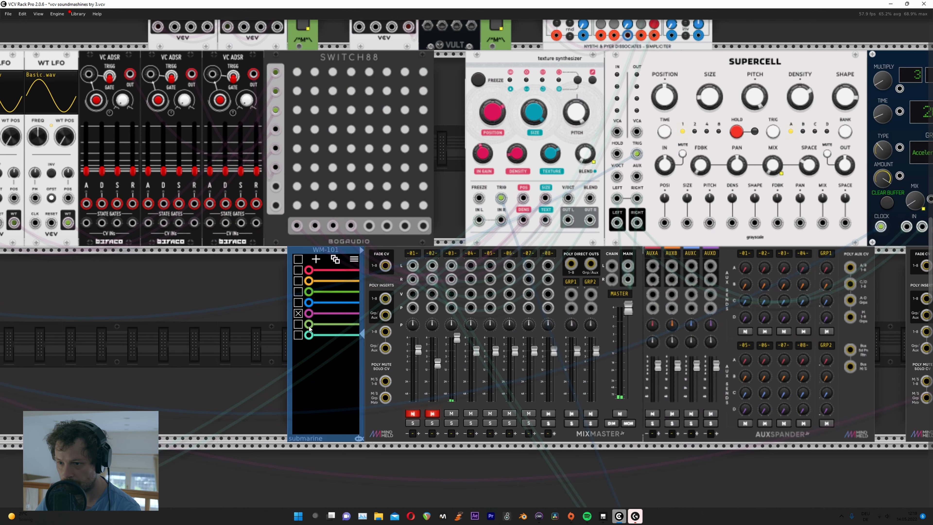
Step: Patch the SWITCH88's fifth output to the texture synthesizer's V/OCT input and leave only the magenta cable color enabled in the WM-101
{"action": "left_click", "coordinate": [298, 314]}
{"action": "left_click_drag", "start_coordinate": [368, 225], "coordinate": [567, 199]}
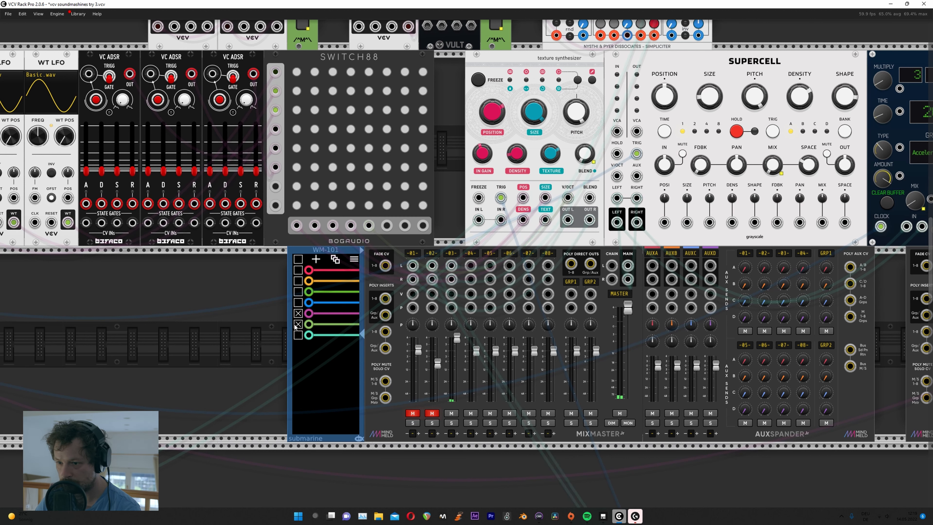
{"action": "left_click", "coordinate": [297, 324]}
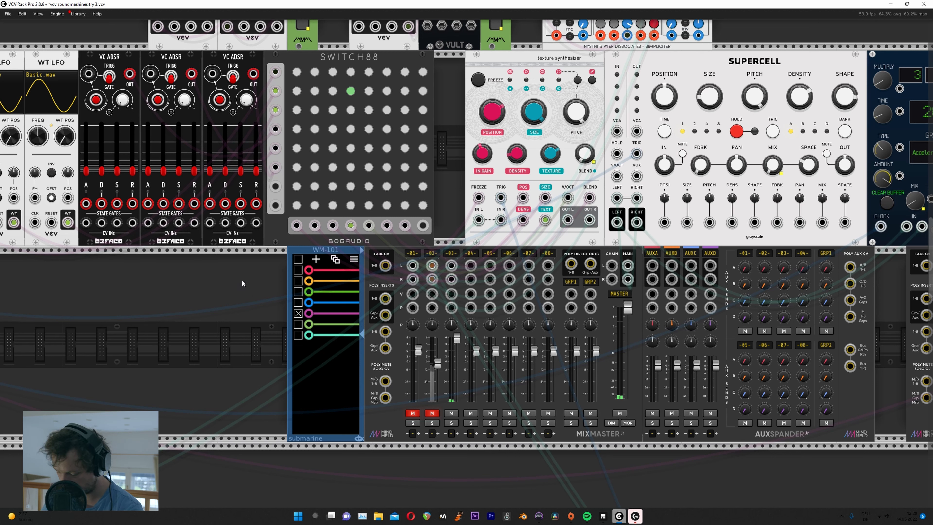
{"action": "left_click_drag", "start_coordinate": [305, 214], "coordinate": [831, 498]}
{"action": "left_click_drag", "start_coordinate": [709, 242], "coordinate": [211, 283]}
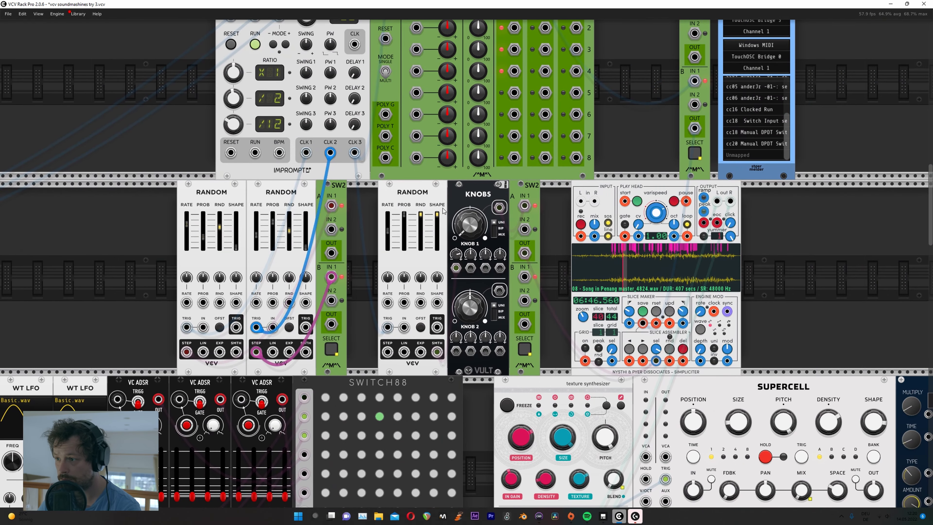
{"action": "left_click_drag", "start_coordinate": [79, 222], "coordinate": [653, 462]}
{"action": "left_click_drag", "start_coordinate": [169, 202], "coordinate": [5, 5]}
{"action": "left_click_drag", "start_coordinate": [660, 270], "coordinate": [145, 1]}
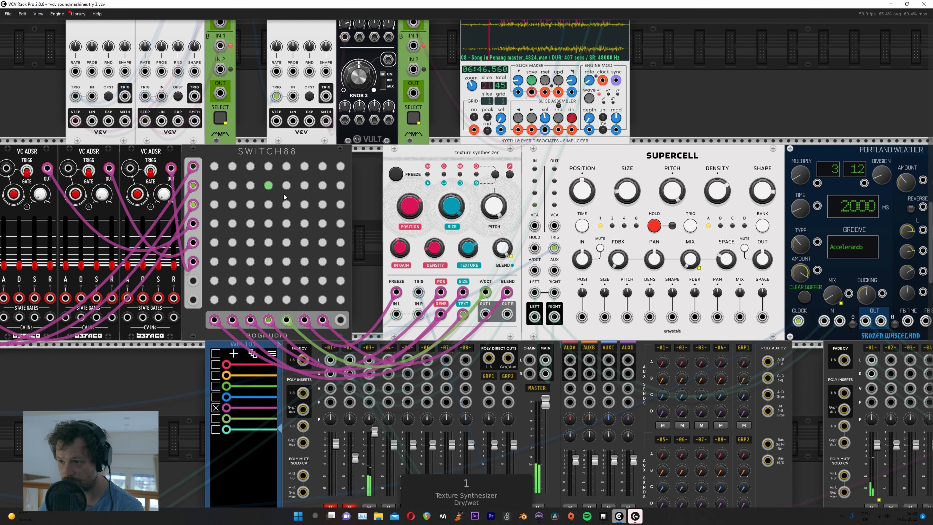
Step: Unplug the cables from the texture synthesizer's left and right outputs and leave only the teal cable color enabled in the WM-101
{"action": "left_click_drag", "start_coordinate": [147, 365], "coordinate": [166, 334]}
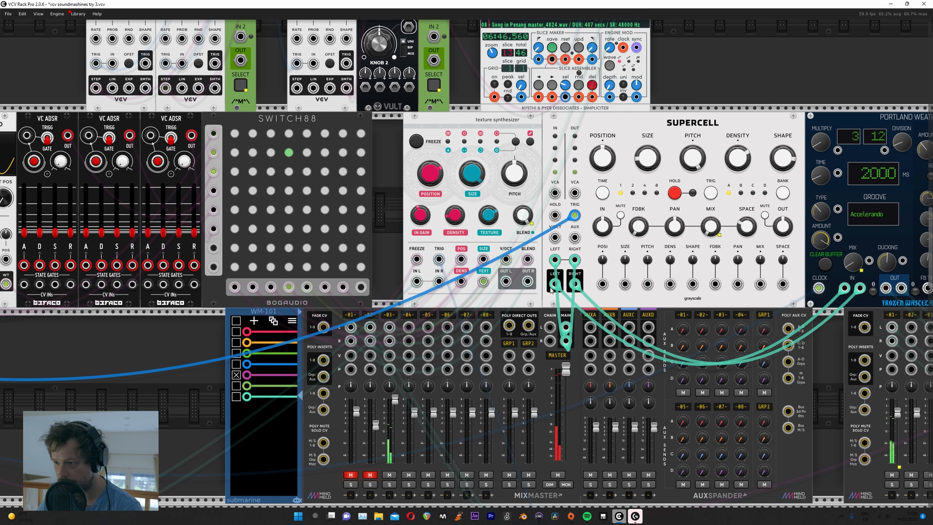
{"action": "left_click_drag", "start_coordinate": [527, 282], "coordinate": [95, 362]}
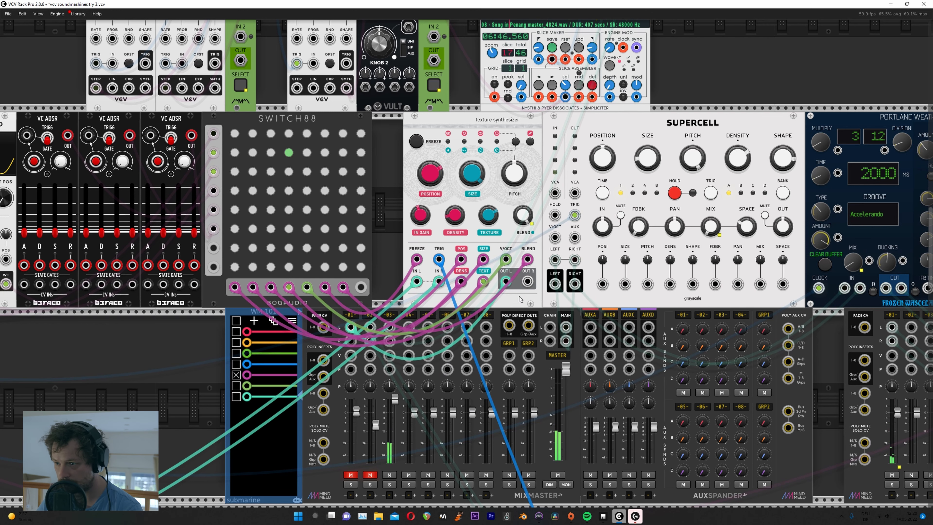
{"action": "left_click_drag", "start_coordinate": [506, 283], "coordinate": [50, 364]}
{"action": "left_click", "coordinate": [236, 375]}
Step: Patch the MixMaster's main outputs into the texture synthesizer's IN L and IN R, and its OUT L and OUT R into Supercell's left and right inputs
{"action": "left_click_drag", "start_coordinate": [513, 279], "coordinate": [418, 281]}
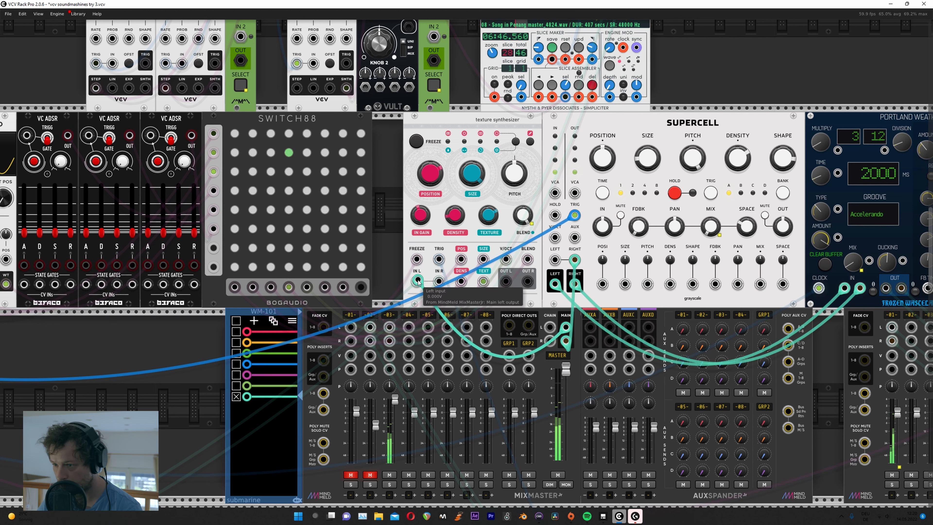
{"action": "left_click_drag", "start_coordinate": [417, 281], "coordinate": [382, 342]}
{"action": "mouse_move", "coordinate": [438, 281]}
{"action": "left_mouse_down"}
{"action": "mouse_move", "coordinate": [143, 365]}
{"action": "mouse_move", "coordinate": [440, 283]}
{"action": "left_mouse_up"}
{"action": "left_click_drag", "start_coordinate": [506, 281], "coordinate": [527, 282]}
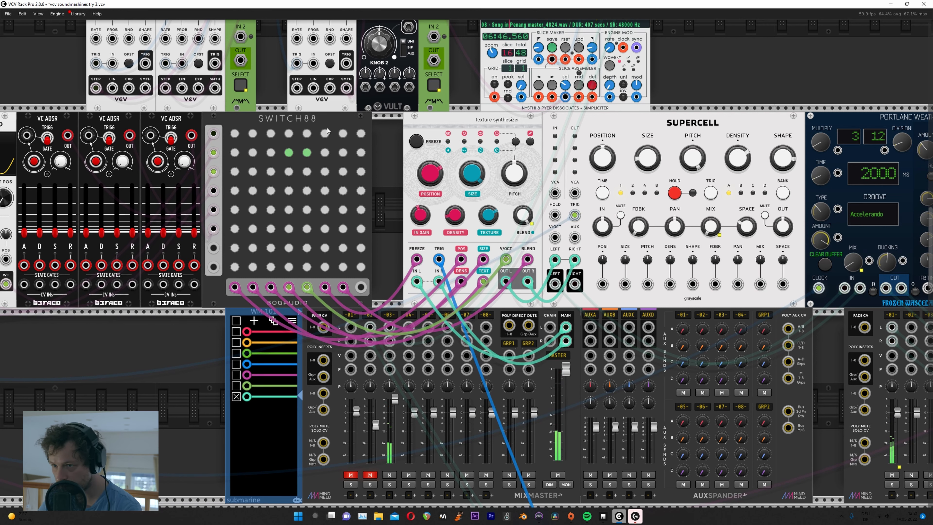
Step: Turn off the active routing cells in the second row of the SWITCH88
{"action": "left_click", "coordinate": [306, 154]}
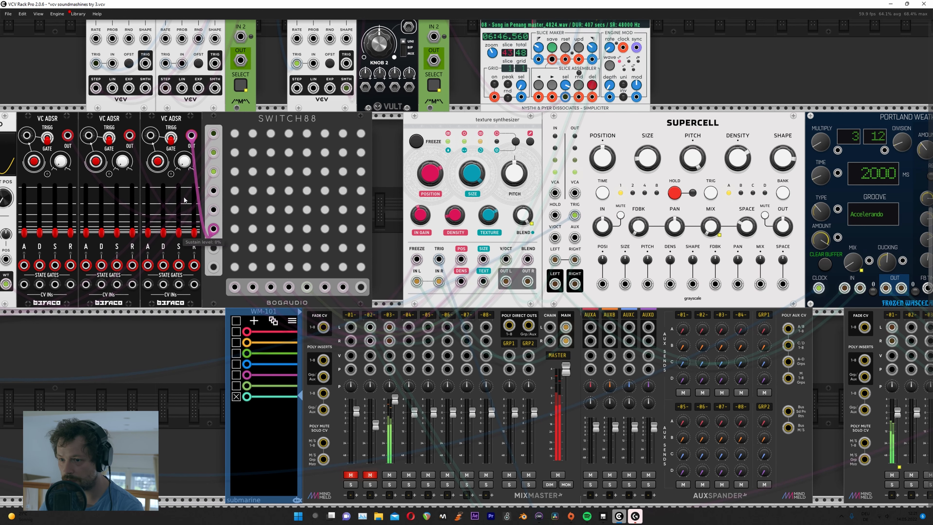
{"action": "left_click_drag", "start_coordinate": [398, 177], "coordinate": [434, 238]}
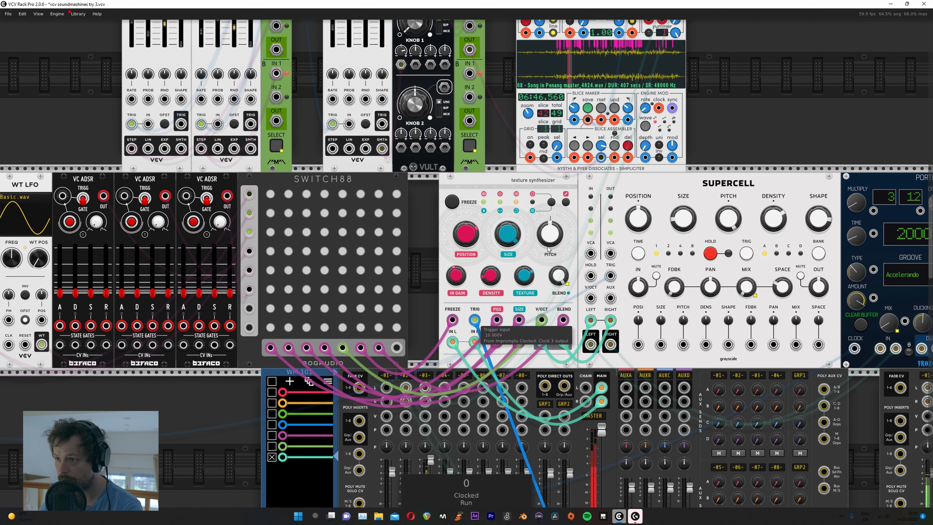
{"action": "left_click_drag", "start_coordinate": [508, 87], "coordinate": [502, 253]}
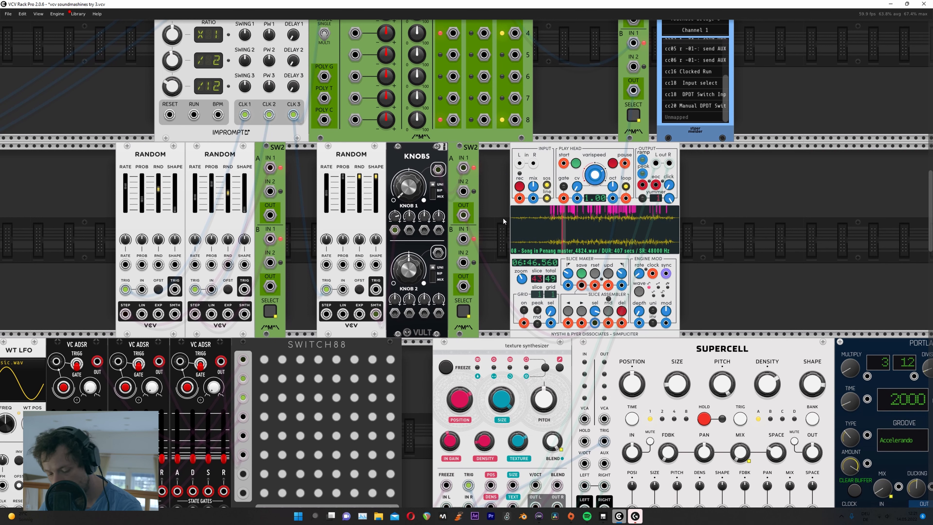
Step: Switch to TouchOSC and create a pager control on an empty area of the canvas
{"action": "key", "text": "alt+Tab"}
{"action": "left_click_drag", "start_coordinate": [241, 244], "coordinate": [306, 267]}
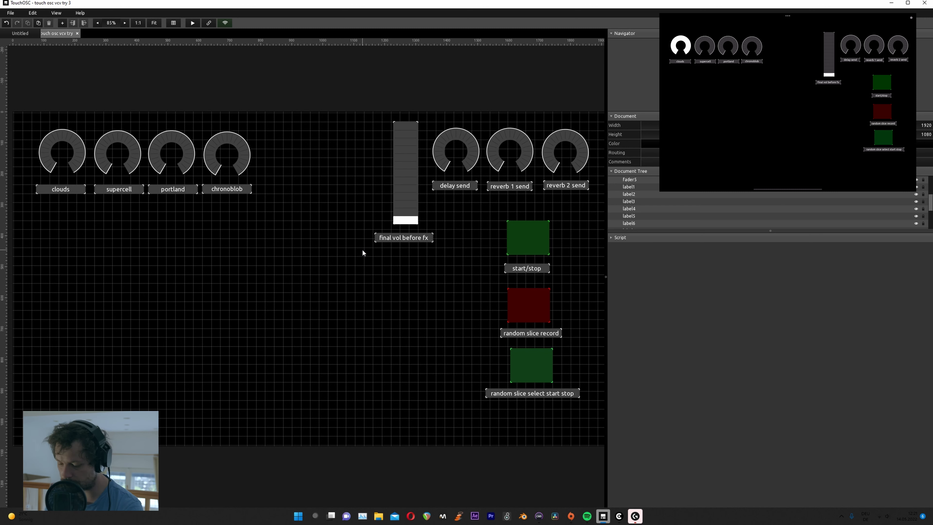
{"action": "right_click", "coordinate": [308, 237]}
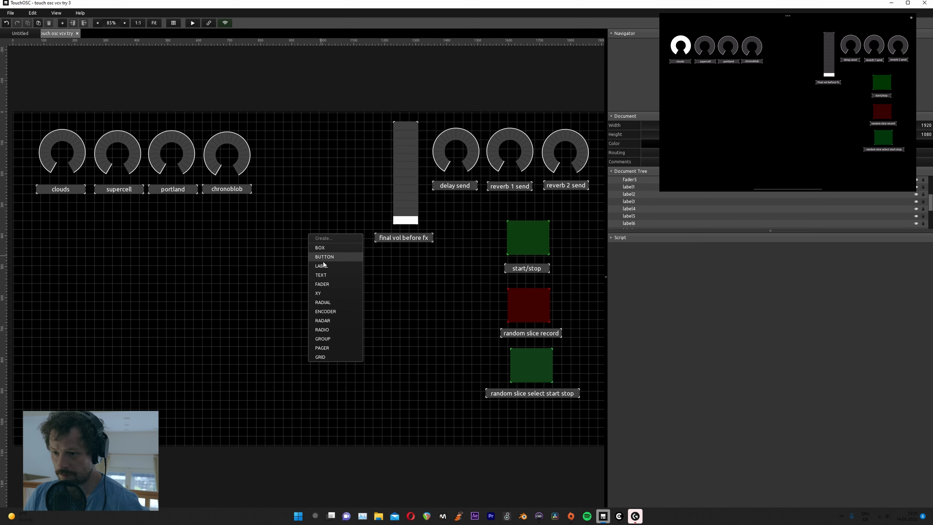
{"action": "left_click", "coordinate": [327, 348]}
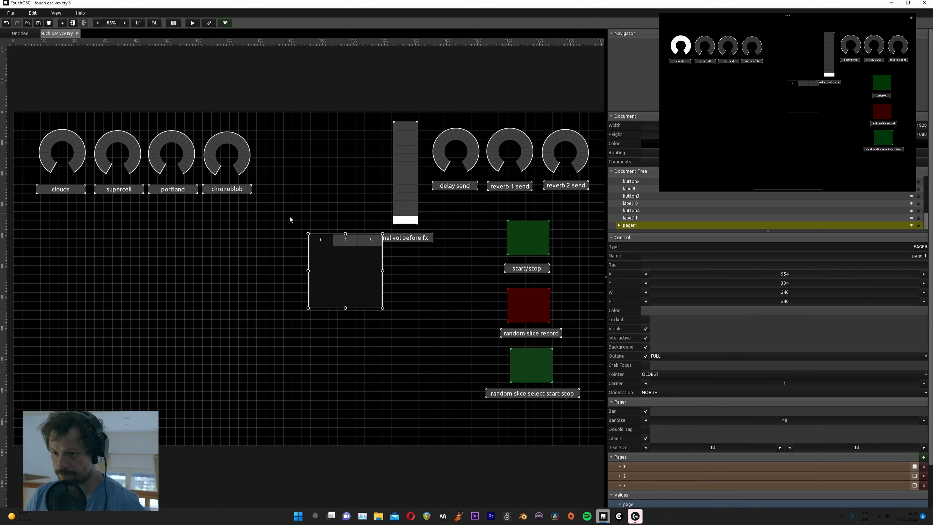
Step: Reshape the pager into a narrow strip along the canvas's left edge and remove all the other controls from the canvas
{"action": "left_click_drag", "start_coordinate": [307, 232], "coordinate": [13, 112]}
{"action": "left_click_drag", "start_coordinate": [381, 310], "coordinate": [37, 461]}
{"action": "left_click_drag", "start_coordinate": [593, 426], "coordinate": [59, 100]}
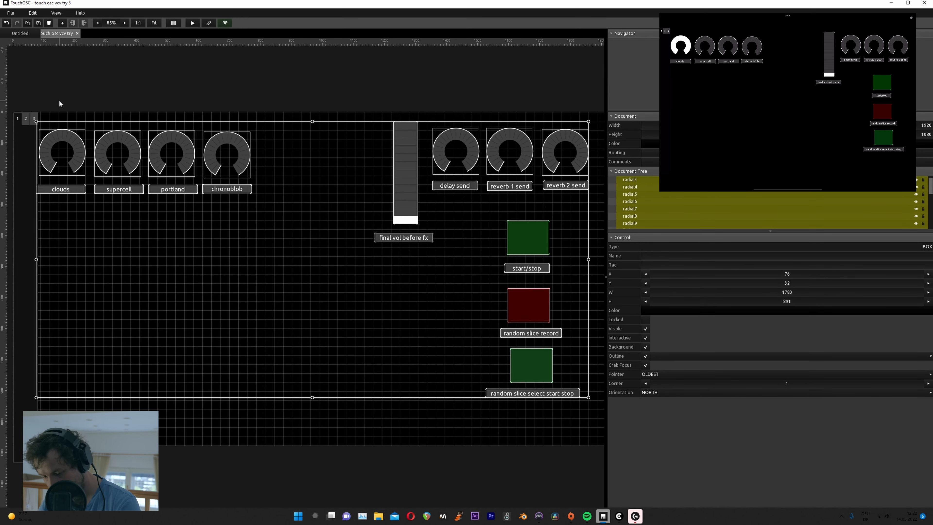
{"action": "key", "text": "Delete"}
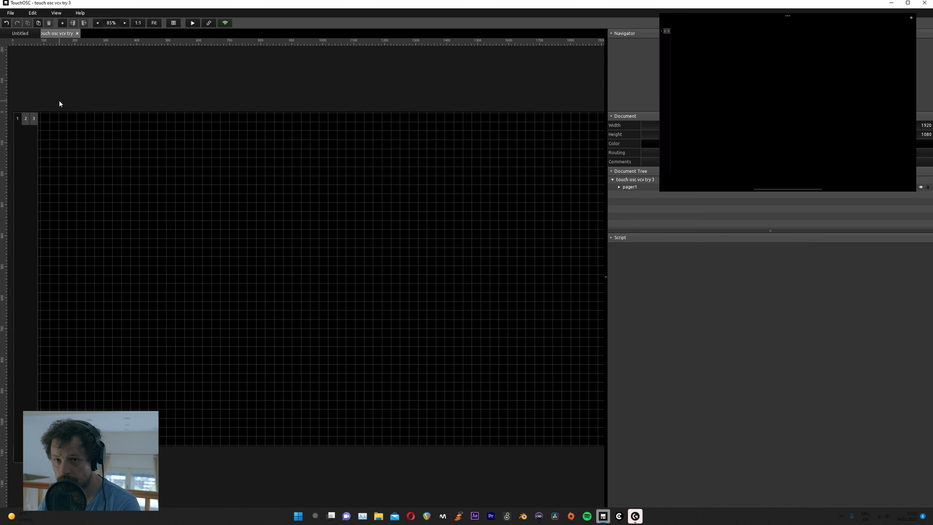
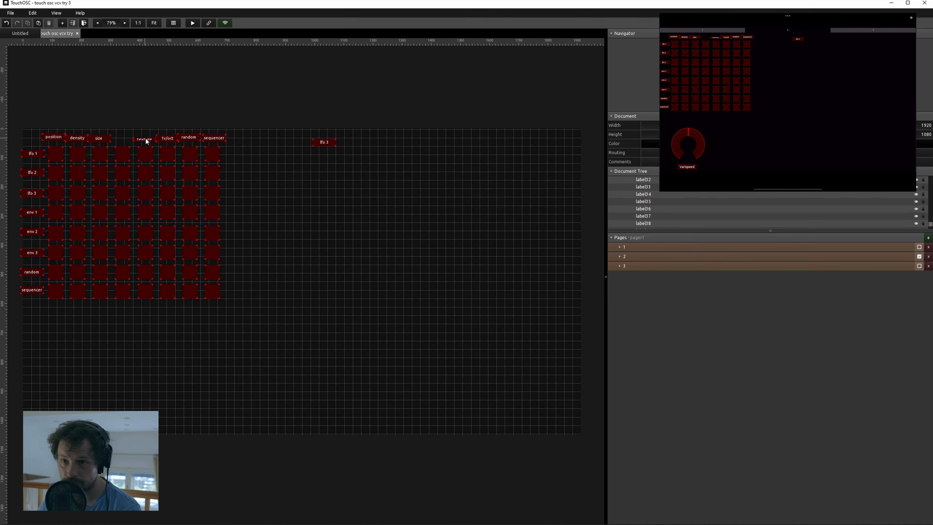
Step: Finish the column labels above the button matrix as texture, 1v/oct, freeze and blend, each placed over its column
{"action": "left_click", "coordinate": [147, 141]}
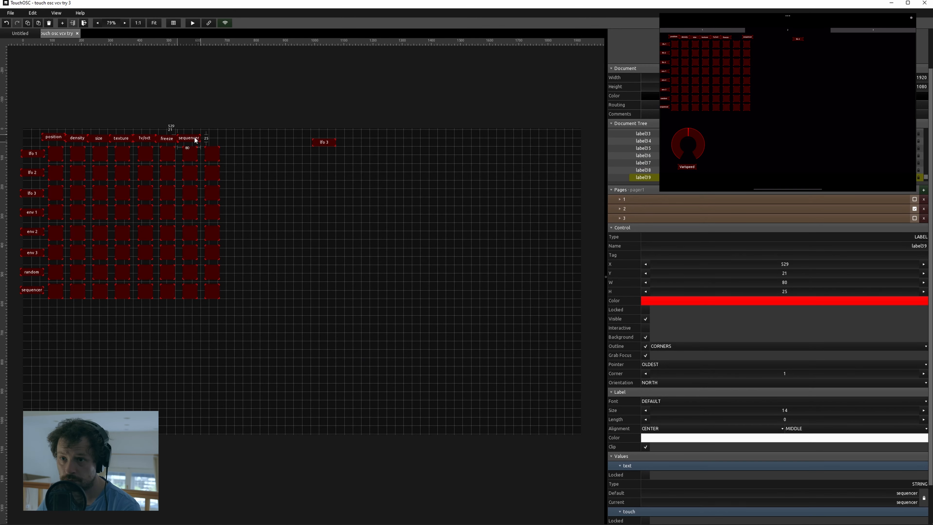
{"action": "left_click", "coordinate": [228, 144]}
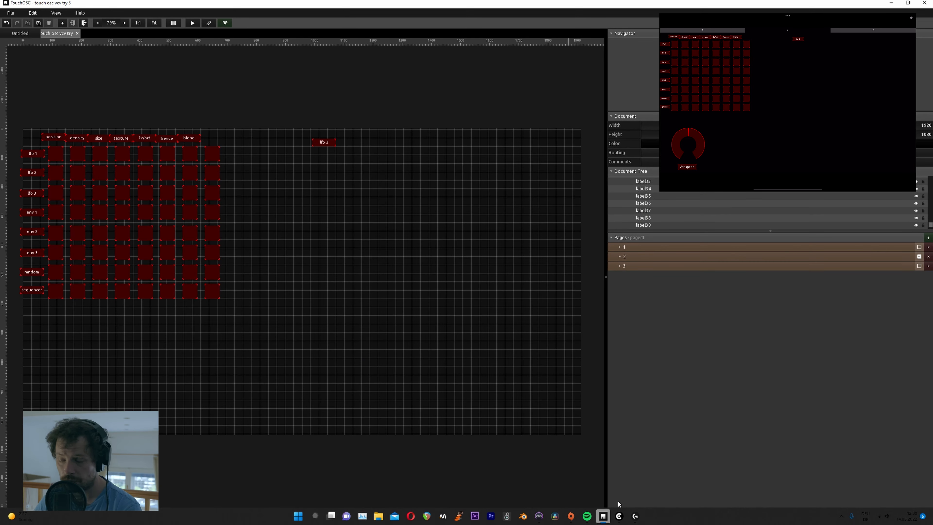
Step: Switch to VCV Rack and duplicate the MIDI-CAT module directly beside the original
{"action": "left_click", "coordinate": [619, 516]}
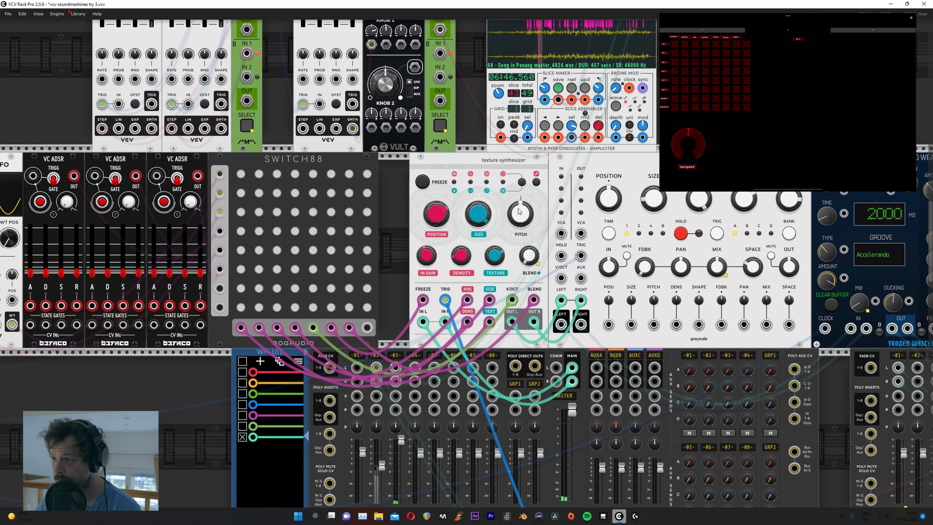
{"action": "left_click_drag", "start_coordinate": [740, 97], "coordinate": [505, 305]}
{"action": "left_click_drag", "start_coordinate": [569, 259], "coordinate": [598, 292]}
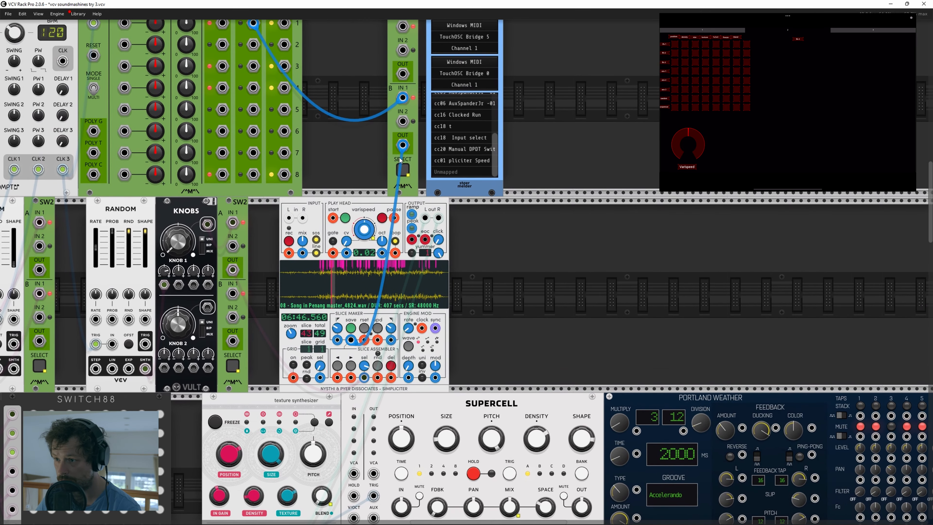
{"action": "key", "text": "ctrl+d"}
{"action": "left_click_drag", "start_coordinate": [613, 89], "coordinate": [610, 116]}
Step: Set the duplicate MIDI-CAT's input and output to Channel 2 and move it one row down, against the Simpliciter
{"action": "left_click", "coordinate": [536, 77]}
{"action": "left_click", "coordinate": [549, 98]}
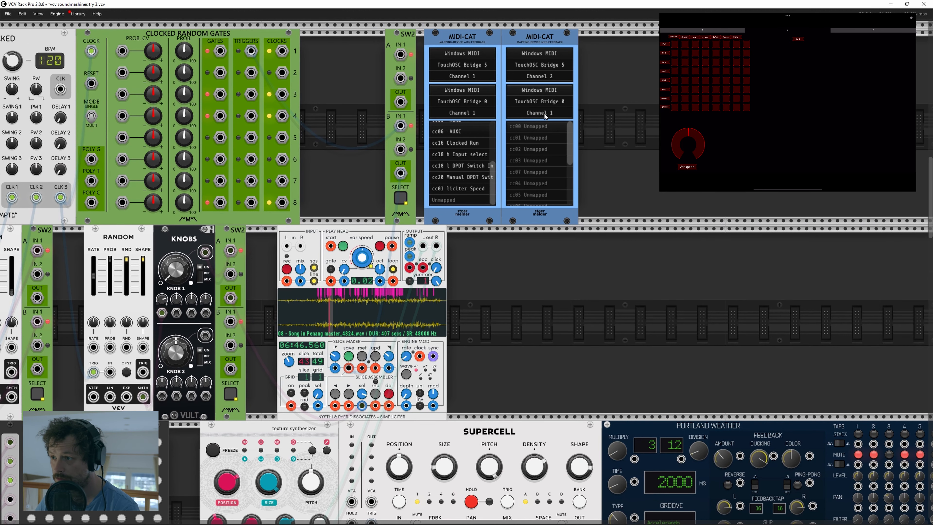
{"action": "left_click", "coordinate": [547, 113]}
{"action": "left_click", "coordinate": [551, 133]}
{"action": "left_click_drag", "start_coordinate": [547, 41], "coordinate": [483, 358]}
{"action": "left_click_drag", "start_coordinate": [699, 314], "coordinate": [854, 157]}
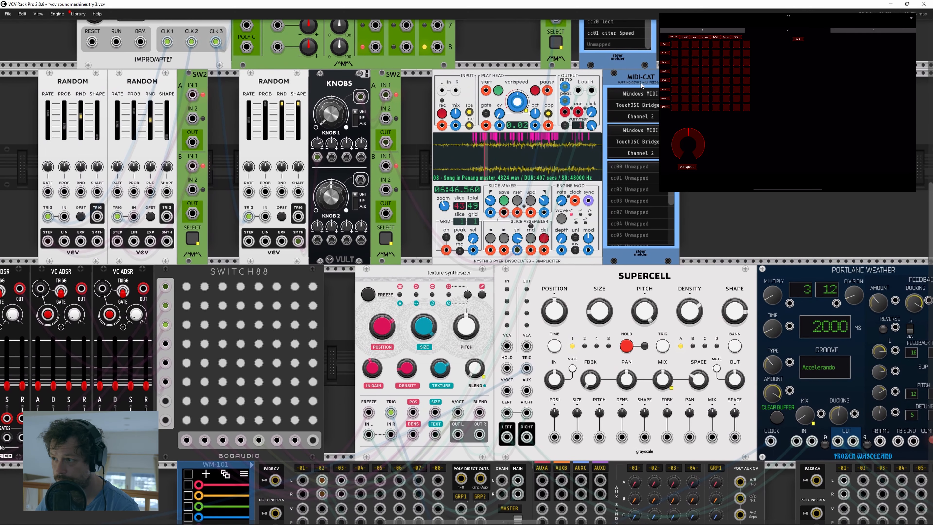
Step: Map the first two cells of the SWITCH88's first row to cc00 and cc01 in the Channel 2 MIDI-CAT
{"action": "left_click", "coordinate": [628, 167]}
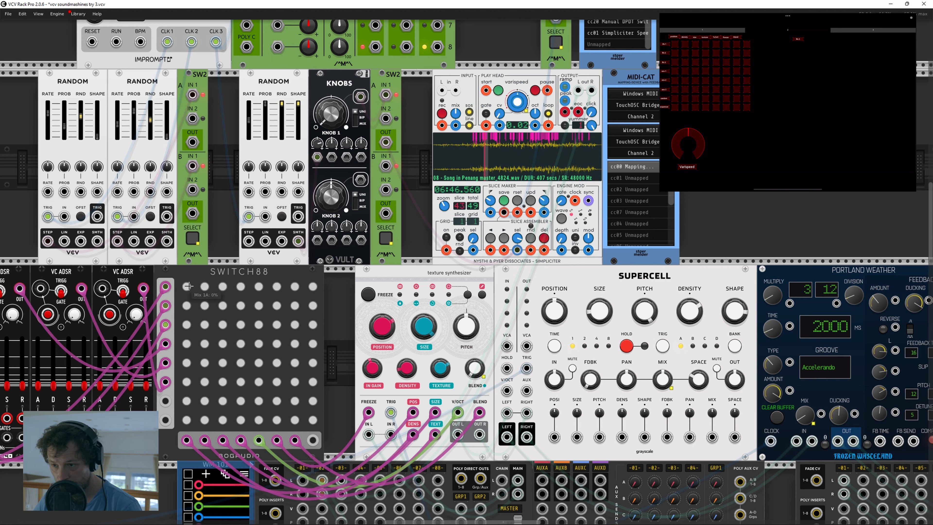
{"action": "left_click", "coordinate": [187, 286]}
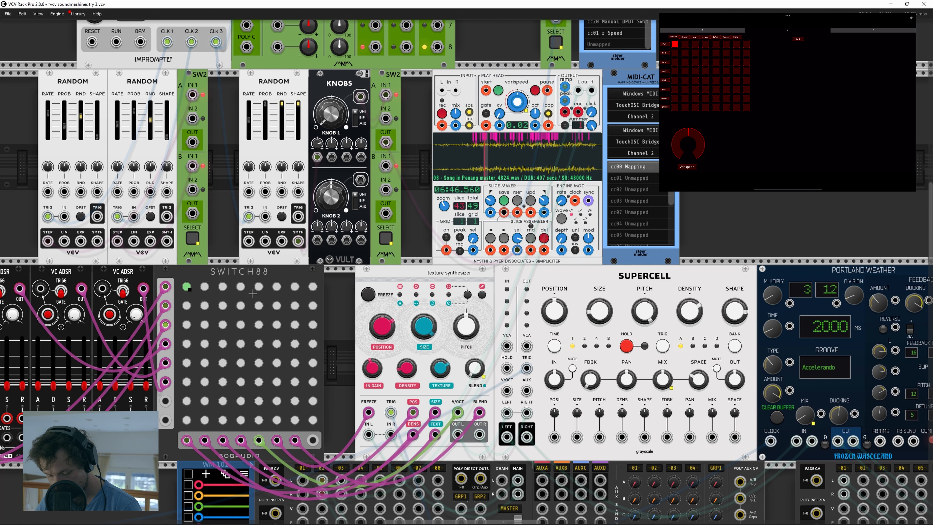
{"action": "left_click", "coordinate": [204, 287]}
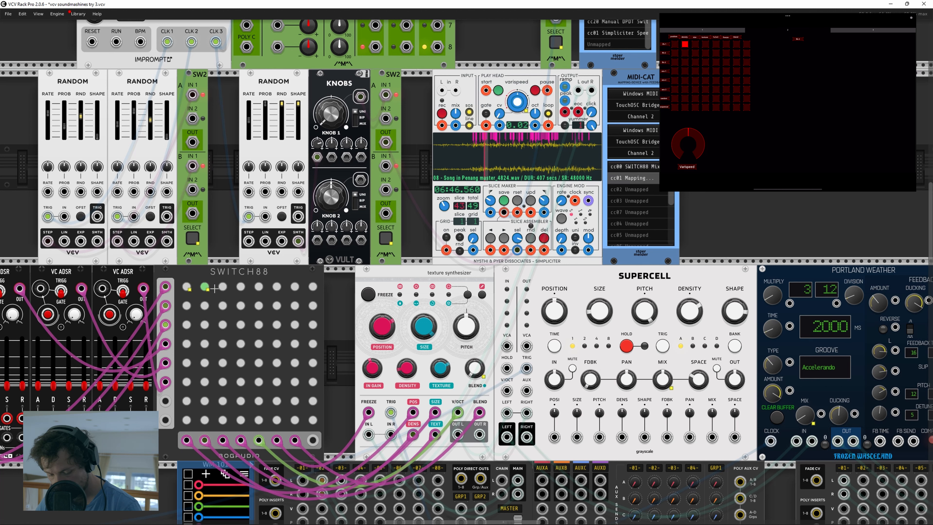
{"action": "left_click", "coordinate": [206, 287]}
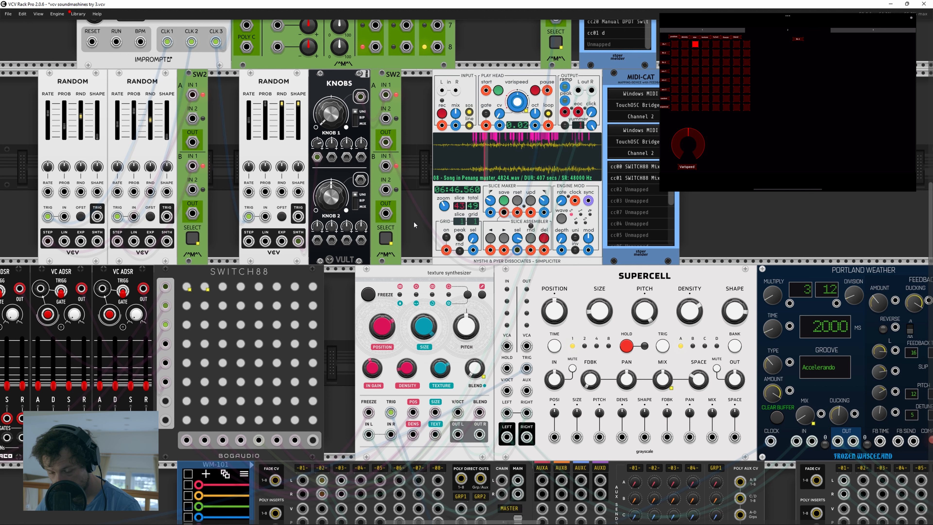
Step: Switch to TouchOSC and set all the buttons of the matrix to the Toggle Release type
{"action": "mouse_move", "coordinate": [477, 523]}
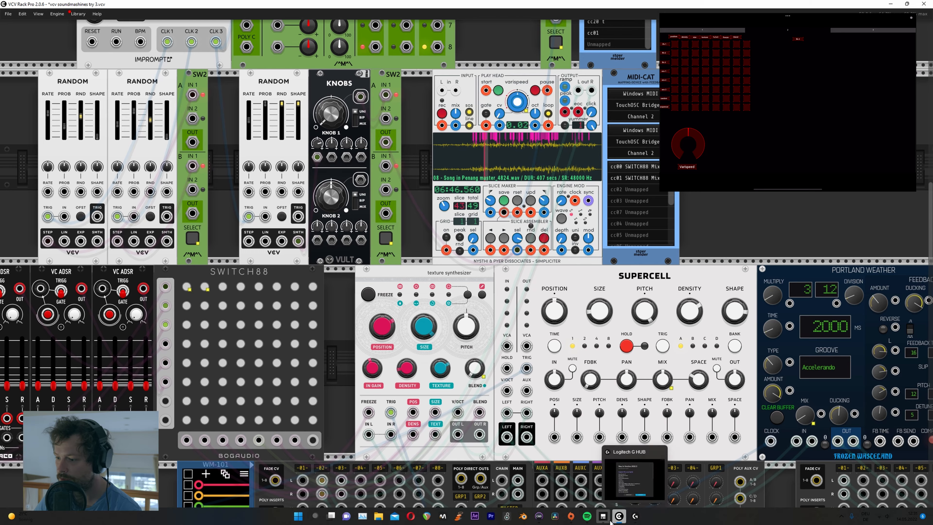
{"action": "left_click", "coordinate": [634, 478]}
{"action": "left_click_drag", "start_coordinate": [277, 305], "coordinate": [45, 147]}
{"action": "left_click", "coordinate": [678, 461]}
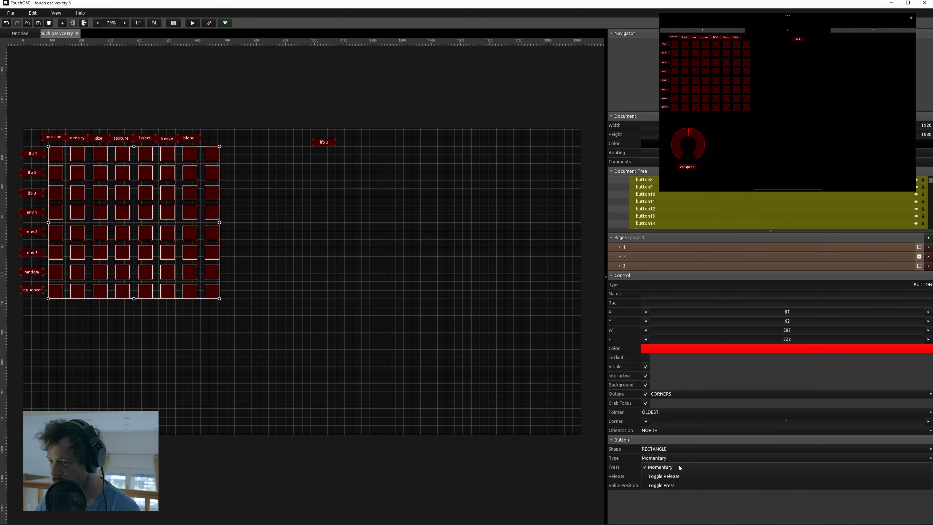
{"action": "left_click", "coordinate": [678, 477]}
{"action": "left_click", "coordinate": [357, 359]}
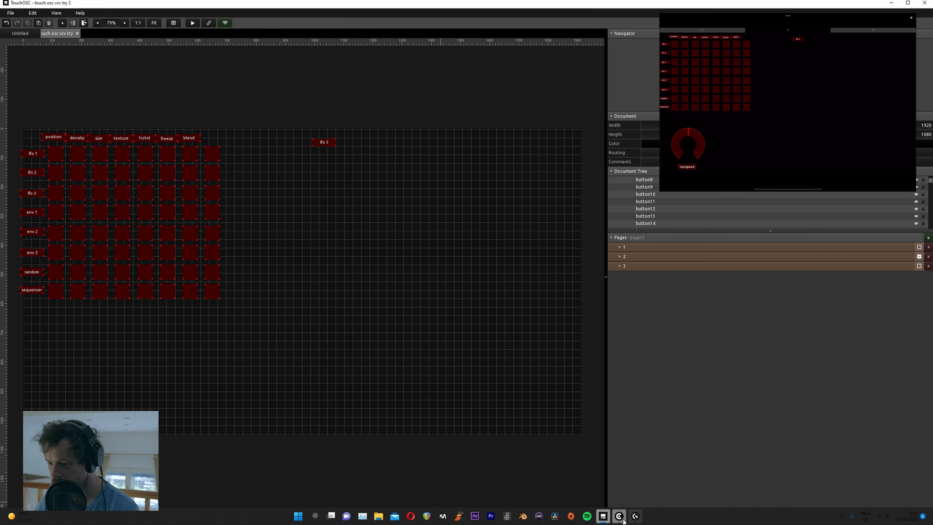
Step: Switch to VCV Rack and map the rest of the SWITCH88's first row and the first five second-row cells to their TouchOSC buttons
{"action": "left_click", "coordinate": [619, 516]}
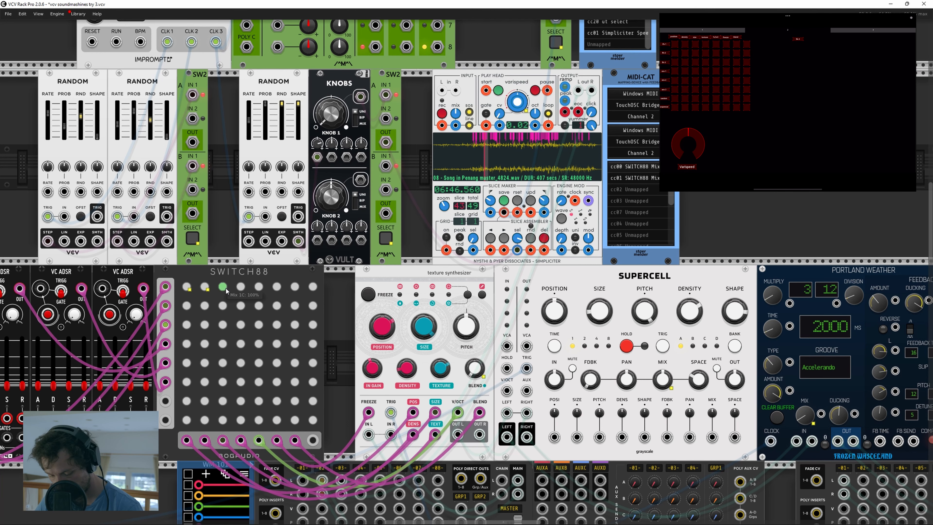
{"action": "left_click", "coordinate": [242, 289]}
{"action": "left_click", "coordinate": [258, 288]}
{"action": "left_click", "coordinate": [276, 287]}
{"action": "left_click", "coordinate": [294, 286]}
{"action": "left_click", "coordinate": [313, 287]}
{"action": "left_click", "coordinate": [186, 306]}
{"action": "left_click", "coordinate": [204, 305]}
{"action": "left_click", "coordinate": [222, 305]}
{"action": "left_click", "coordinate": [240, 306]}
{"action": "left_click", "coordinate": [258, 305]}
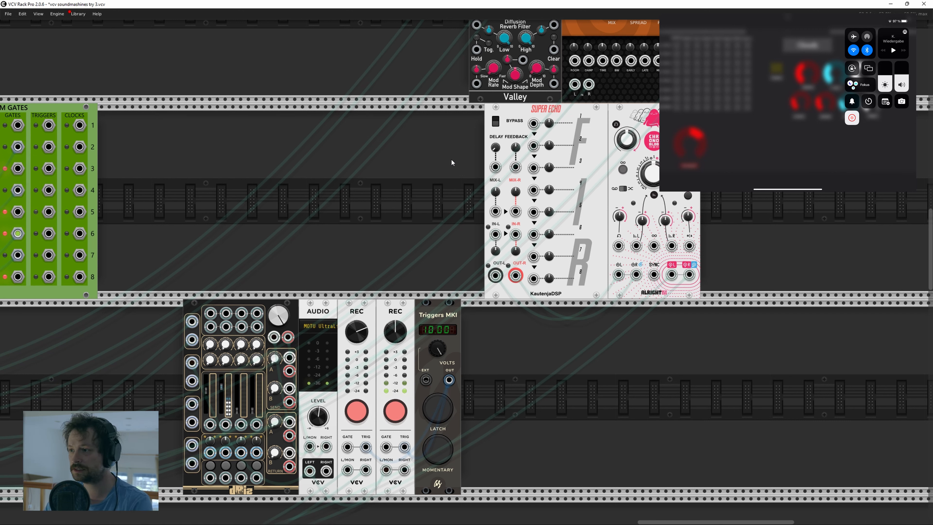
Step: Examine the mapped SWITCH88 and texture synthesizer controls, the MIDI-CAT modules and the effects and mixer rows of the patch
{"action": "left_click_drag", "start_coordinate": [415, 190], "coordinate": [455, 184]}
{"action": "scroll", "coordinate": [454, 182], "scroll_direction": "down", "scroll_amount": 5}
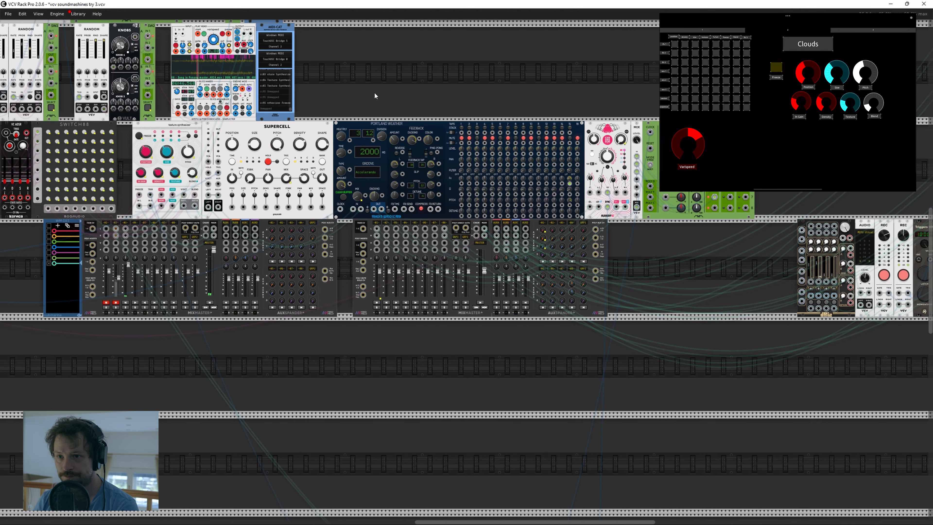
{"action": "left_click_drag", "start_coordinate": [357, 94], "coordinate": [718, 238]}
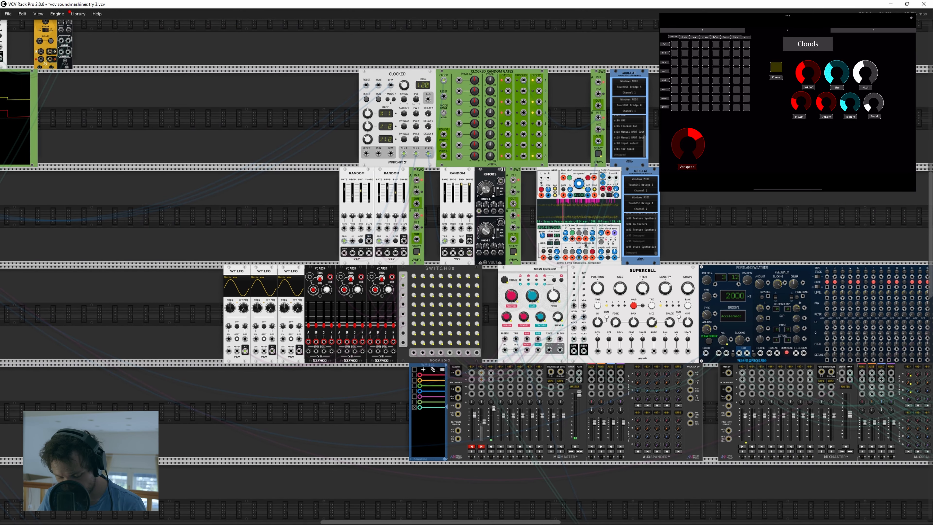
{"action": "scroll", "coordinate": [484, 315], "scroll_direction": "up", "scroll_amount": 5}
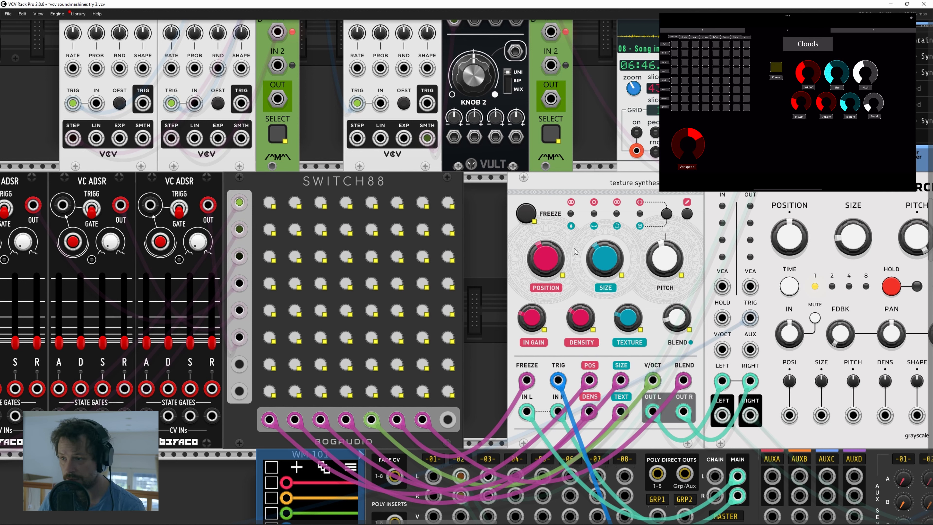
{"action": "mouse_move", "coordinate": [549, 258]}
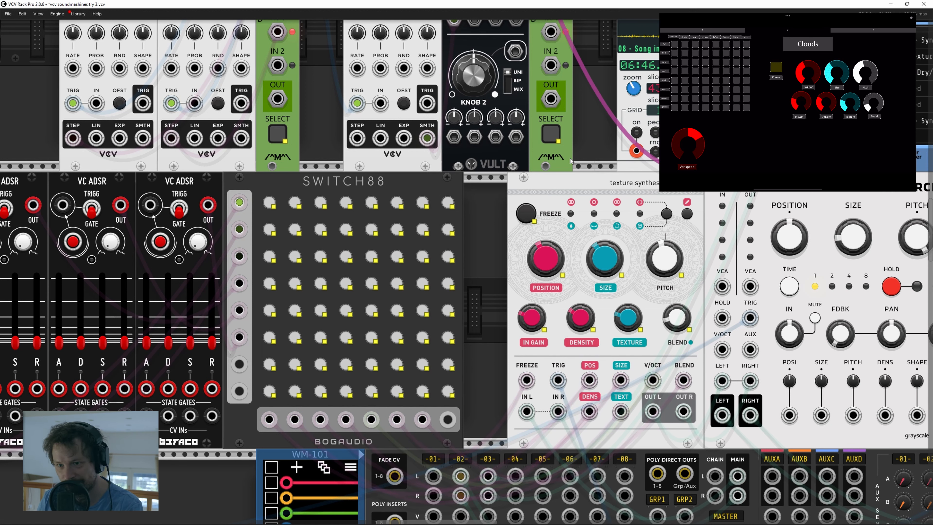
{"action": "left_click_drag", "start_coordinate": [486, 262], "coordinate": [537, 296]}
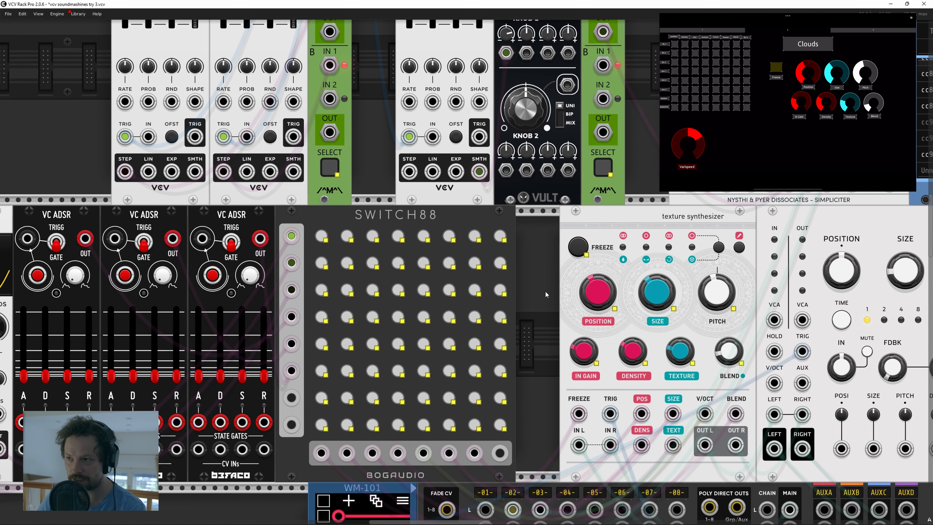
{"action": "scroll", "coordinate": [556, 284], "scroll_direction": "down", "scroll_amount": 5}
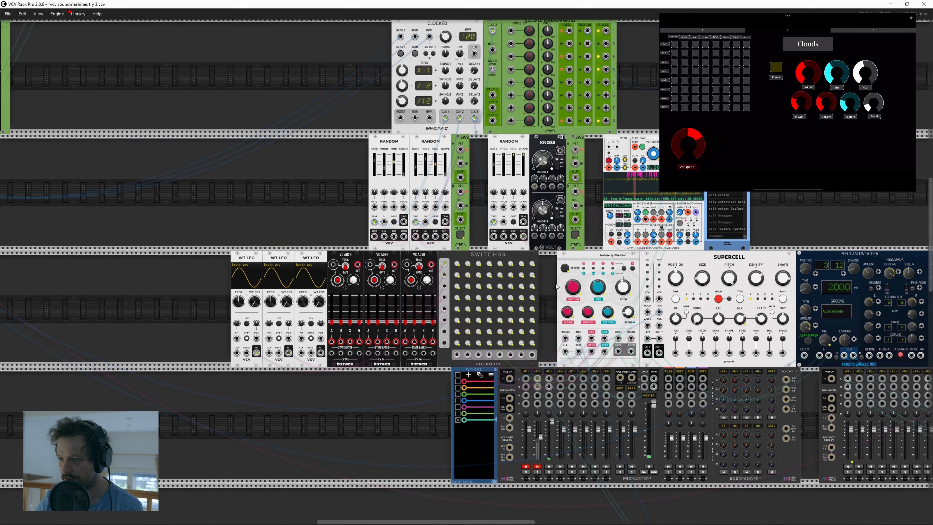
{"action": "left_click_drag", "start_coordinate": [754, 200], "coordinate": [524, 188]}
{"action": "left_click_drag", "start_coordinate": [705, 179], "coordinate": [641, 184]}
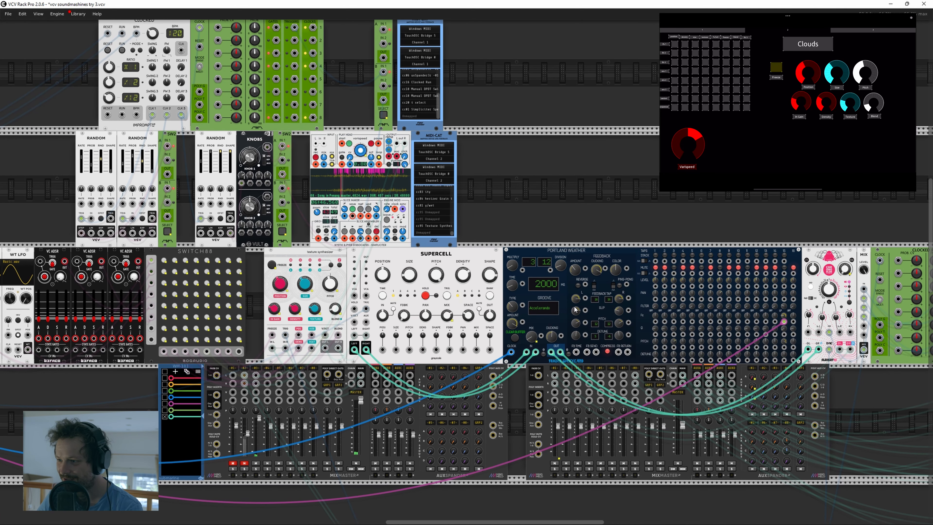
Step: Unmute all eight tracks of the drum and INSTRUO patch's MixMaster and the first track of the Simpliciter patch's MixMaster
{"action": "left_click_drag", "start_coordinate": [572, 211], "coordinate": [499, 213]}
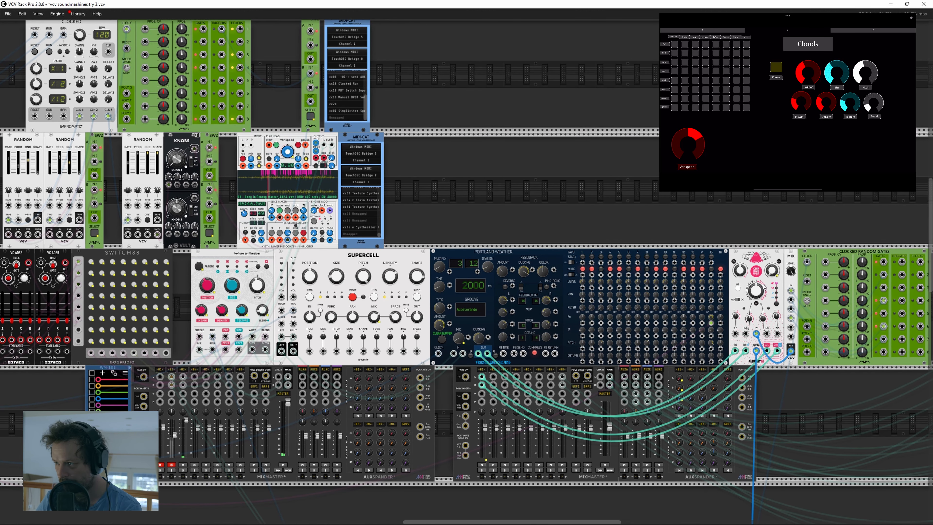
{"action": "left_click_drag", "start_coordinate": [713, 212], "coordinate": [854, 191]}
{"action": "left_click_drag", "start_coordinate": [670, 206], "coordinate": [833, 270]}
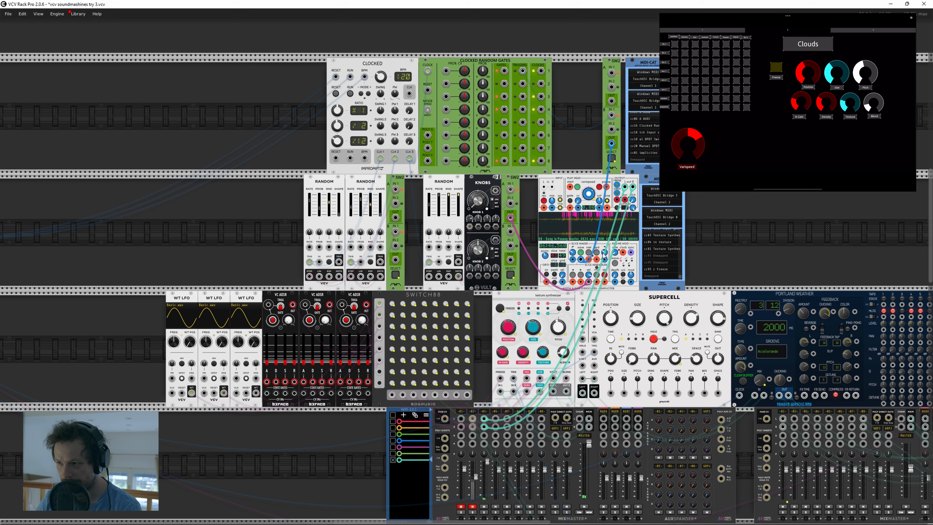
{"action": "scroll", "coordinate": [265, 220], "scroll_direction": "down", "scroll_amount": 5}
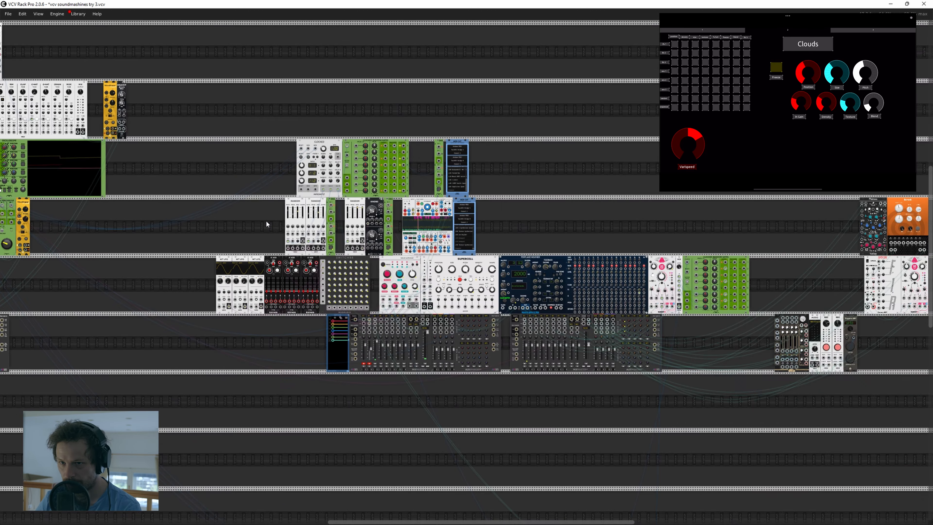
{"action": "left_click_drag", "start_coordinate": [176, 220], "coordinate": [448, 271]}
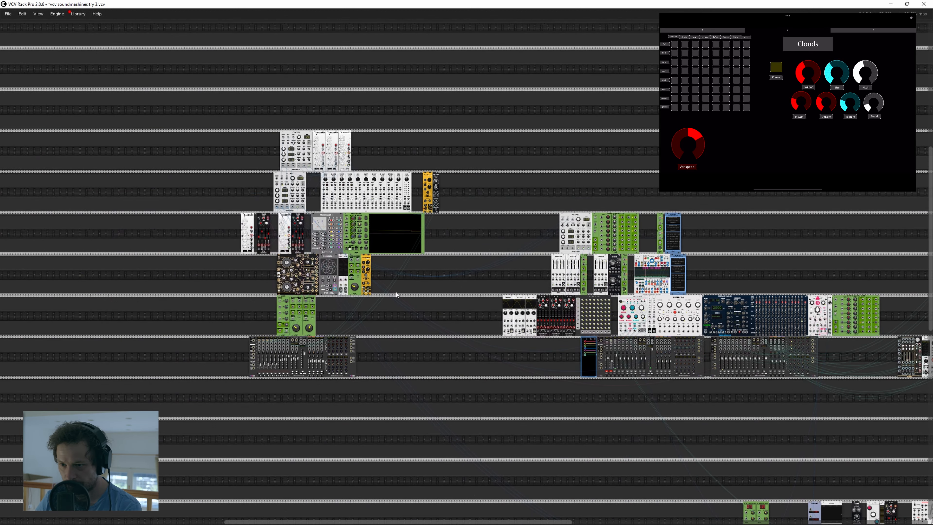
{"action": "scroll", "coordinate": [396, 292], "scroll_direction": "up", "scroll_amount": 2}
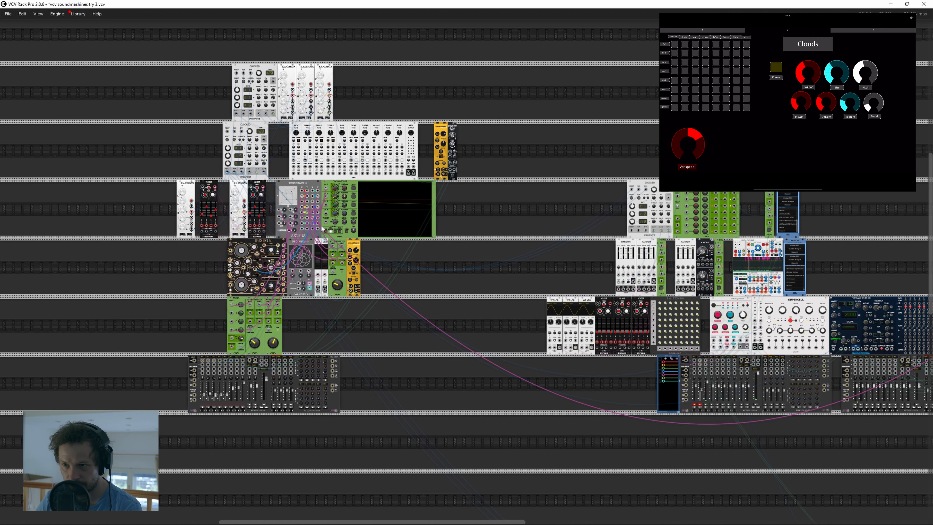
{"action": "left_click_drag", "start_coordinate": [480, 267], "coordinate": [450, 261]}
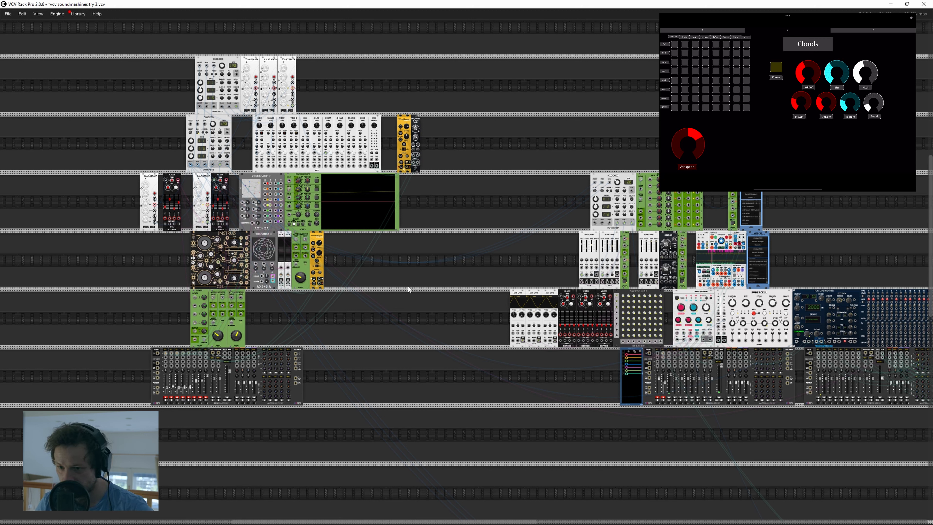
{"action": "left_click_drag", "start_coordinate": [413, 327], "coordinate": [363, 312]}
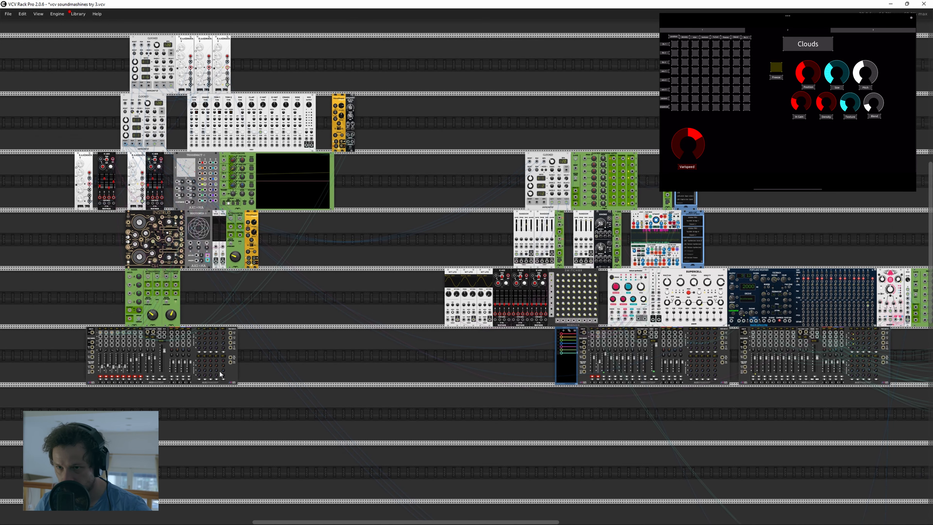
{"action": "left_click_drag", "start_coordinate": [304, 346], "coordinate": [385, 349]}
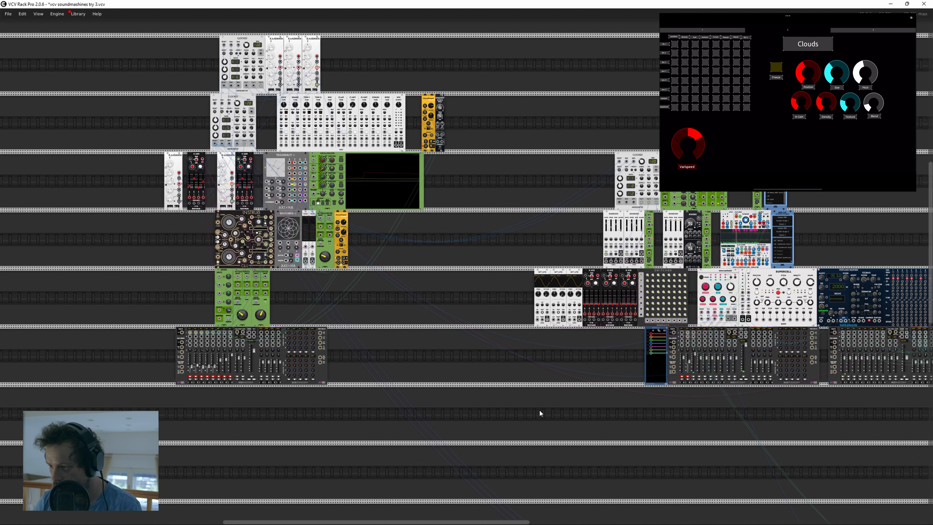
{"action": "left_click", "coordinate": [219, 376]}
{"action": "left_click", "coordinate": [230, 376]}
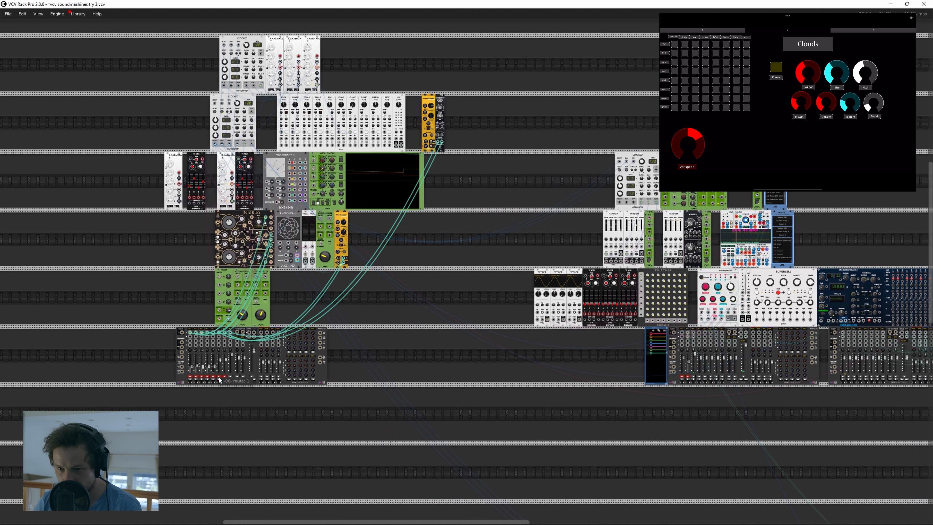
{"action": "left_click", "coordinate": [225, 377]}
{"action": "left_click", "coordinate": [213, 376]}
{"action": "left_click", "coordinate": [207, 377]}
{"action": "left_click", "coordinate": [201, 376]}
{"action": "left_click", "coordinate": [196, 376]}
{"action": "left_click", "coordinate": [190, 376]}
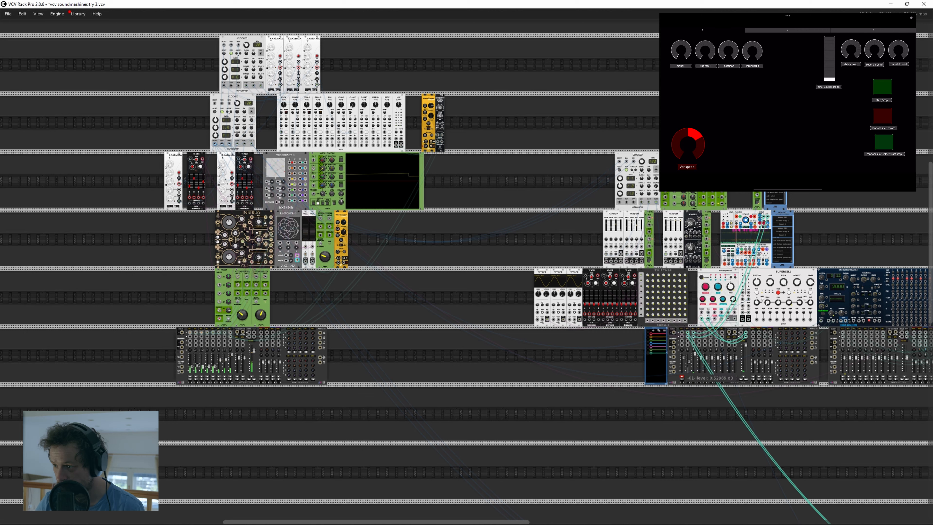
{"action": "left_click", "coordinate": [682, 376]}
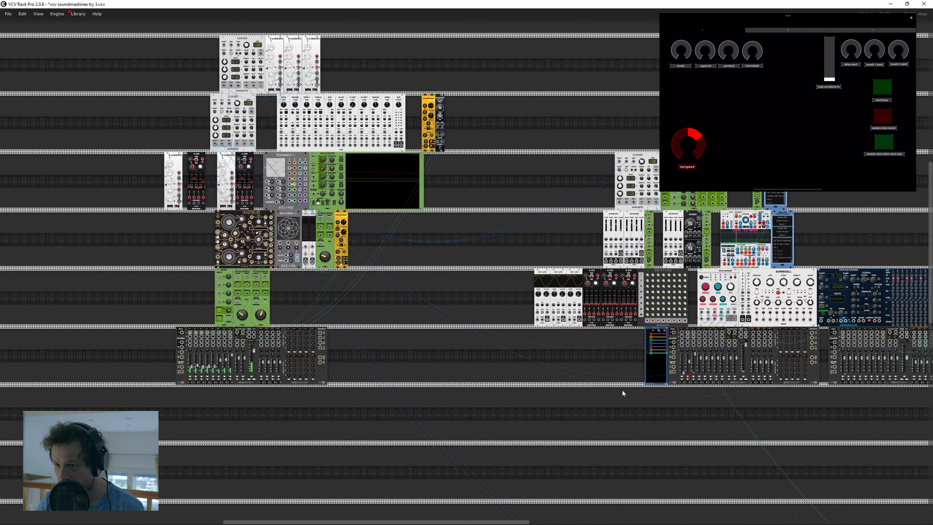
Step: Examine the Simpliciter patch with its SWITCH88 routings, the drum patch's CLOCKED module, and the effects and mixer rows
{"action": "left_click_drag", "start_coordinate": [566, 352], "coordinate": [341, 374]}
{"action": "scroll", "coordinate": [483, 392], "scroll_direction": "up", "scroll_amount": 5}
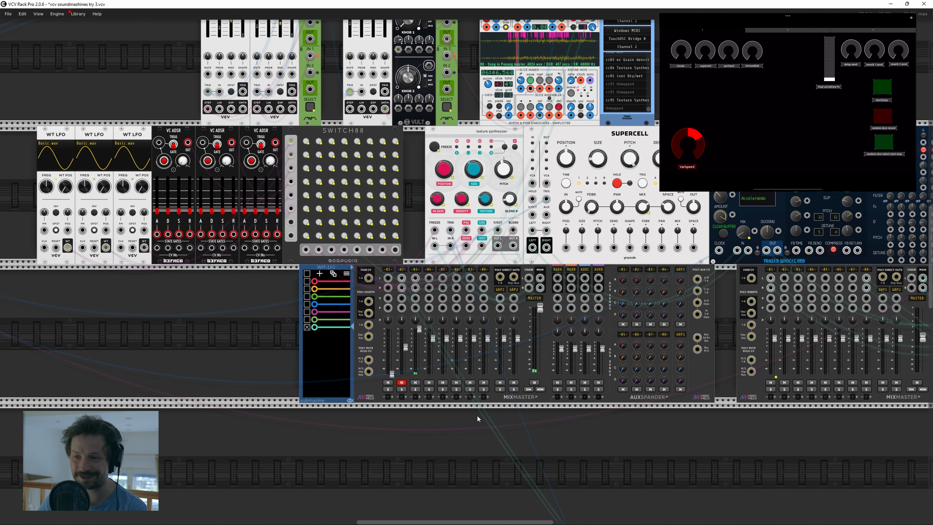
{"action": "left_click_drag", "start_coordinate": [521, 404], "coordinate": [591, 515]}
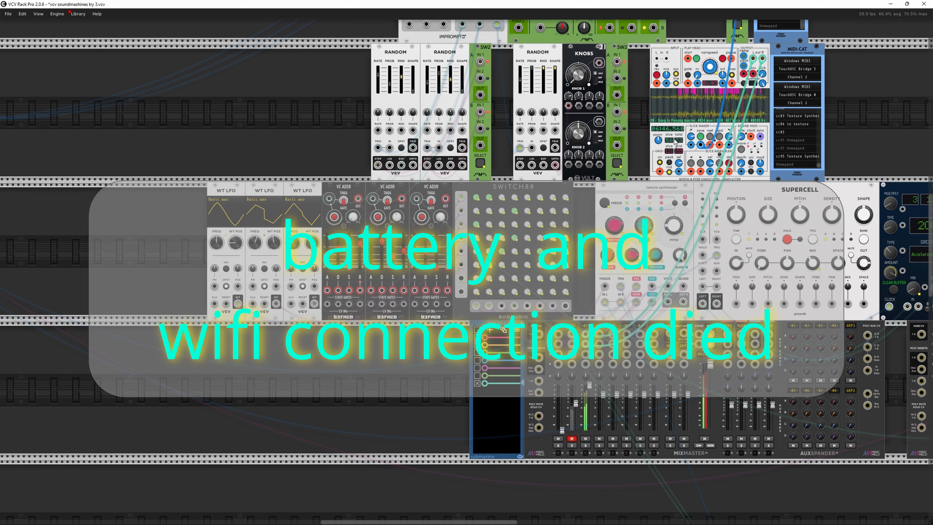
{"action": "mouse_move", "coordinate": [878, 522]}
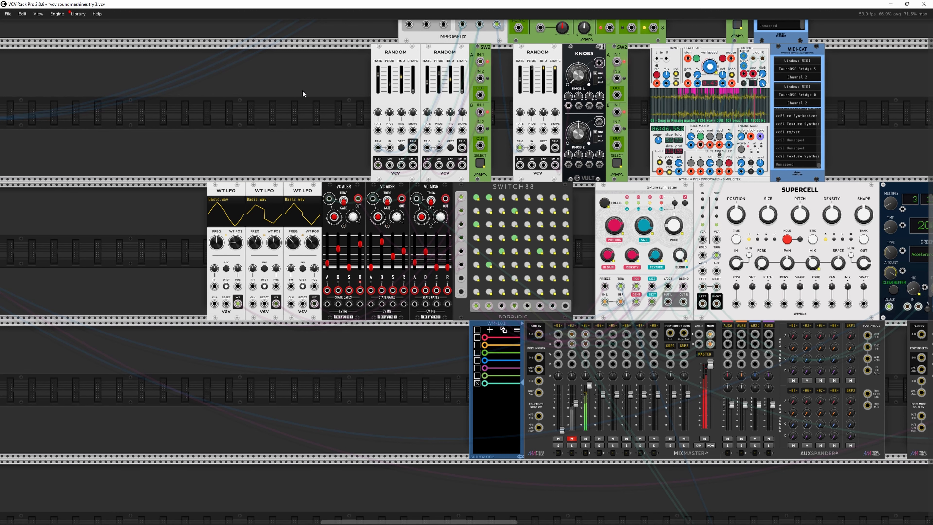
{"action": "left_click_drag", "start_coordinate": [302, 90], "coordinate": [322, 99]}
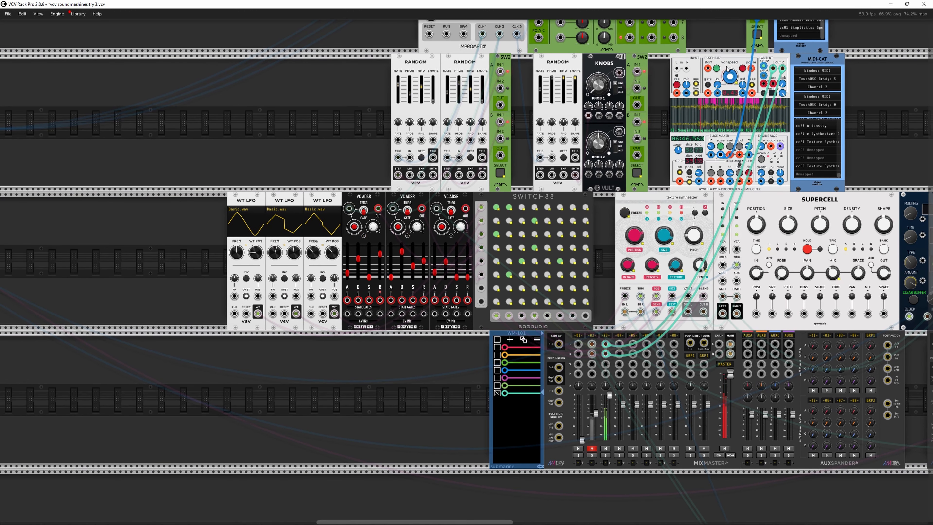
{"action": "left_click_drag", "start_coordinate": [339, 116], "coordinate": [373, 265]}
{"action": "left_click_drag", "start_coordinate": [420, 141], "coordinate": [932, 316]}
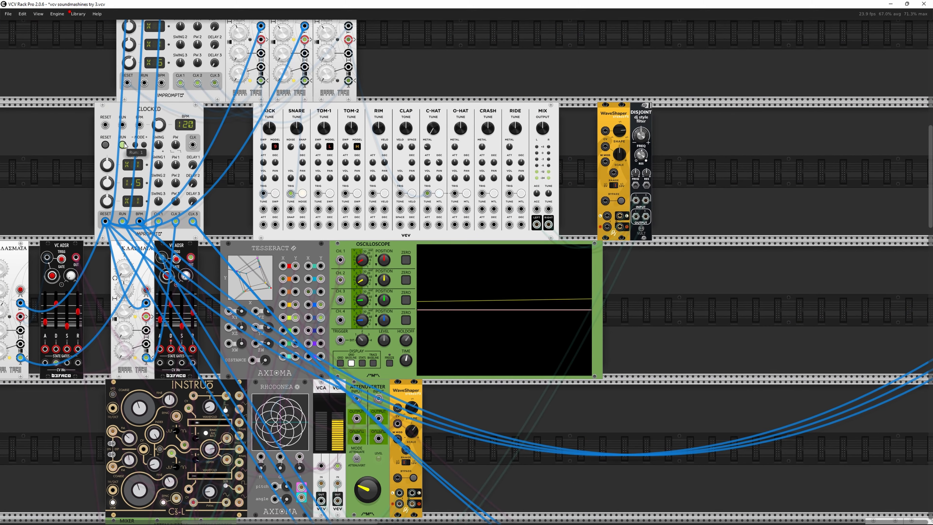
{"action": "left_click_drag", "start_coordinate": [737, 340], "coordinate": [131, 25]}
{"action": "left_click_drag", "start_coordinate": [642, 274], "coordinate": [485, 286]}
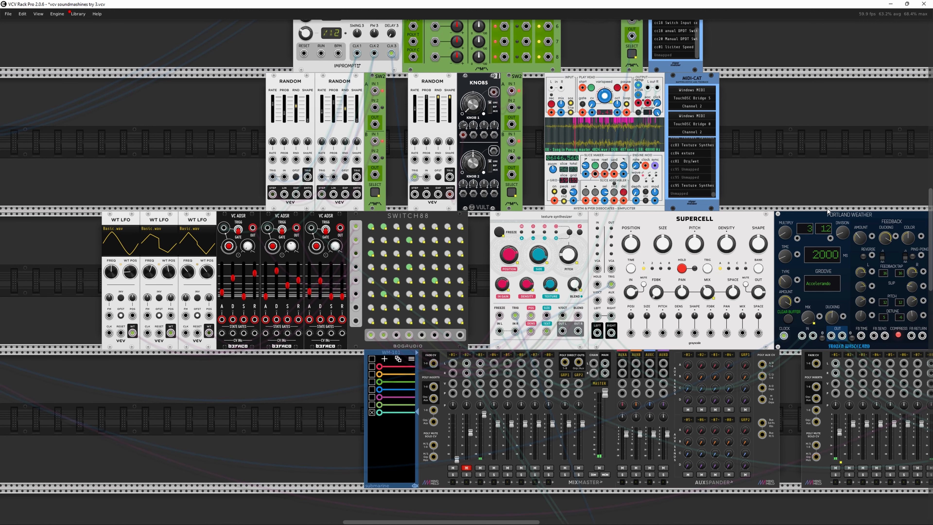
{"action": "scroll", "coordinate": [834, 185], "scroll_direction": "right", "scroll_amount": 5}
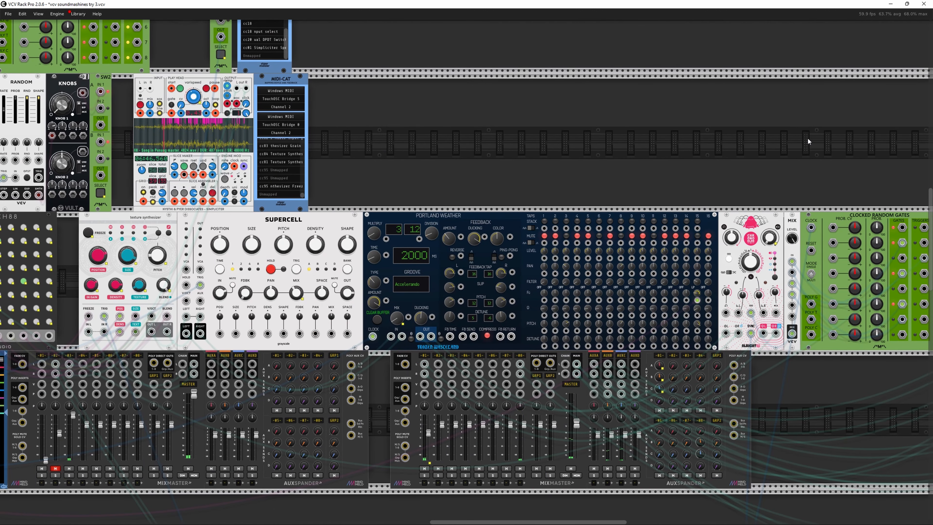